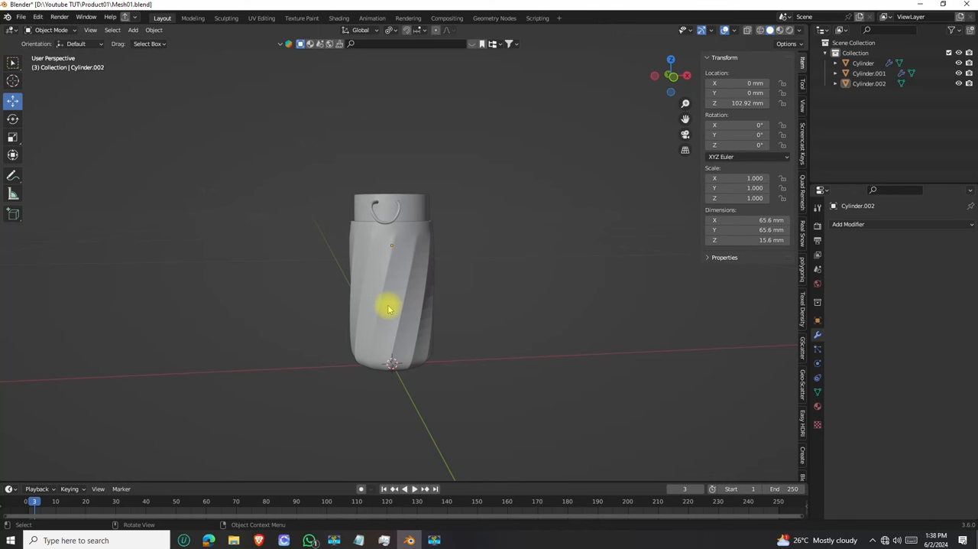
Isolate the twisted bottle body in local view and examine its outer surface and open interior
middle_drag(385, 326, 409, 309)
click(408, 269)
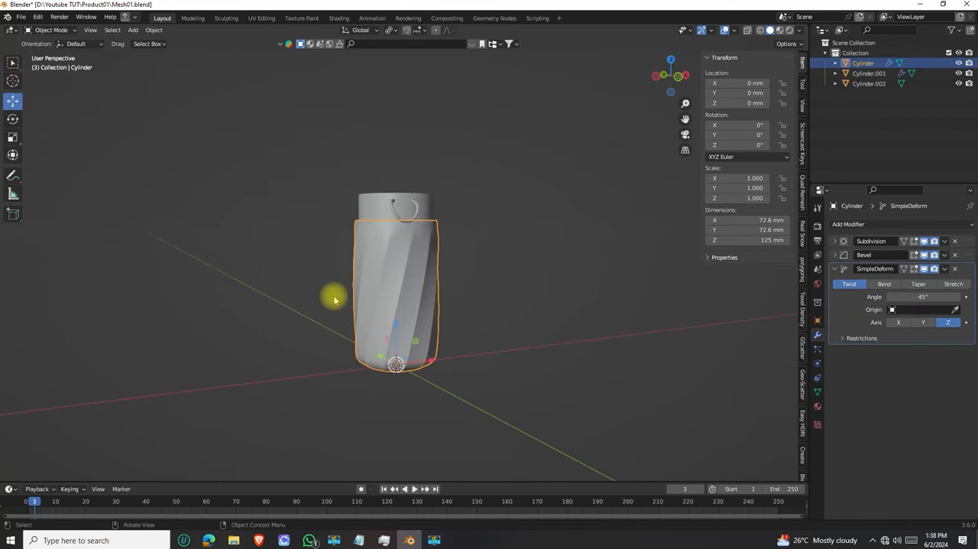
scroll(388, 275, up, 5)
scroll(388, 275, down, 4)
middle_drag(415, 308, 382, 327)
middle_drag(408, 269, 411, 282)
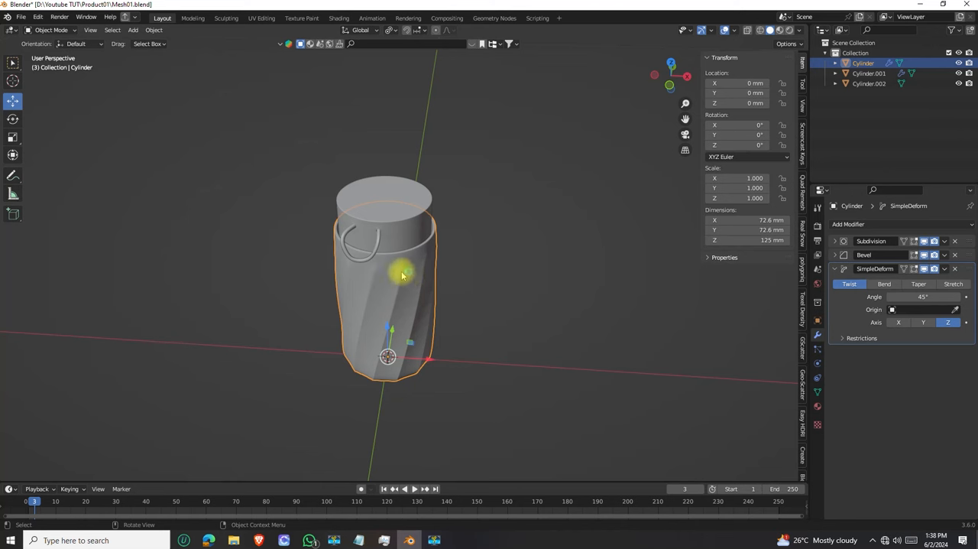
middle_drag(395, 334, 396, 237)
key(KP_Divide)
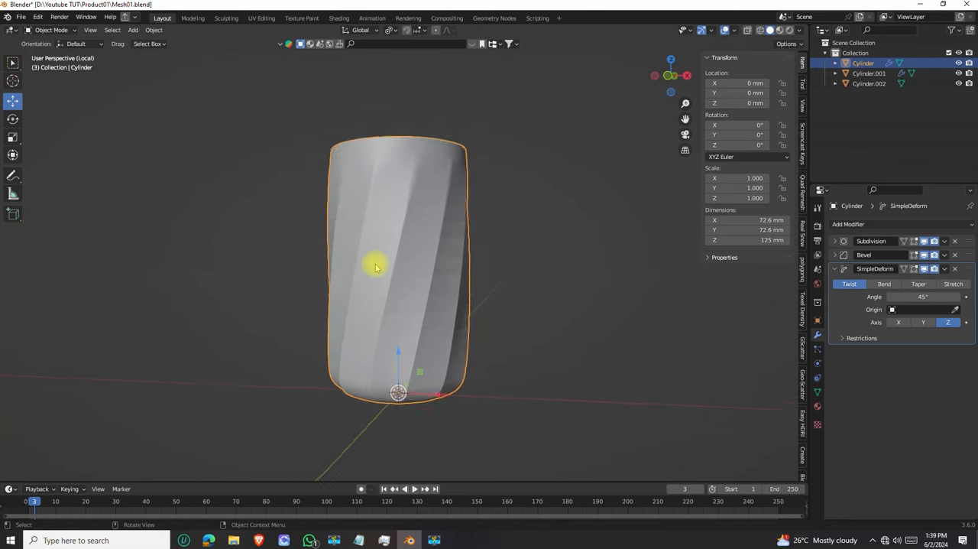
middle_drag(389, 297, 458, 224)
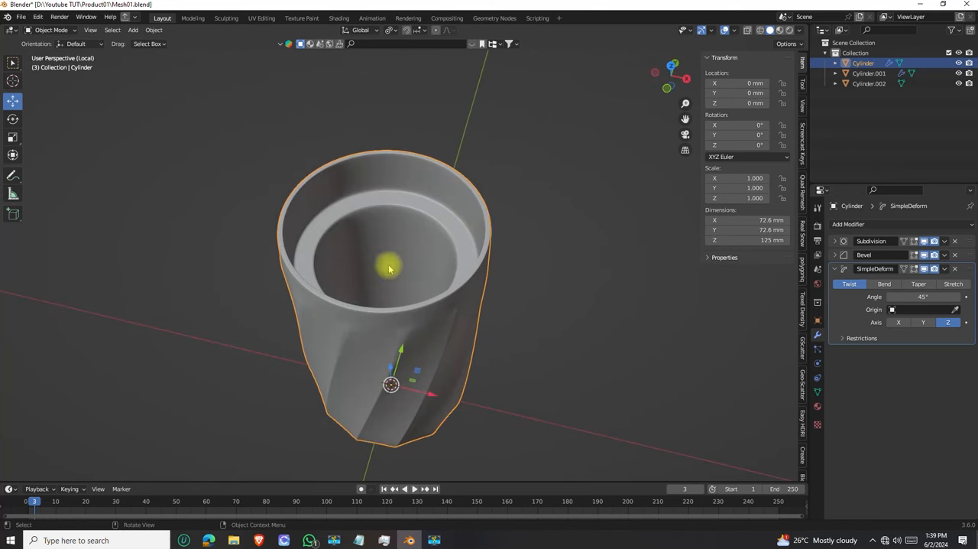
middle_drag(394, 339, 396, 240)
middle_drag(393, 160, 386, 260)
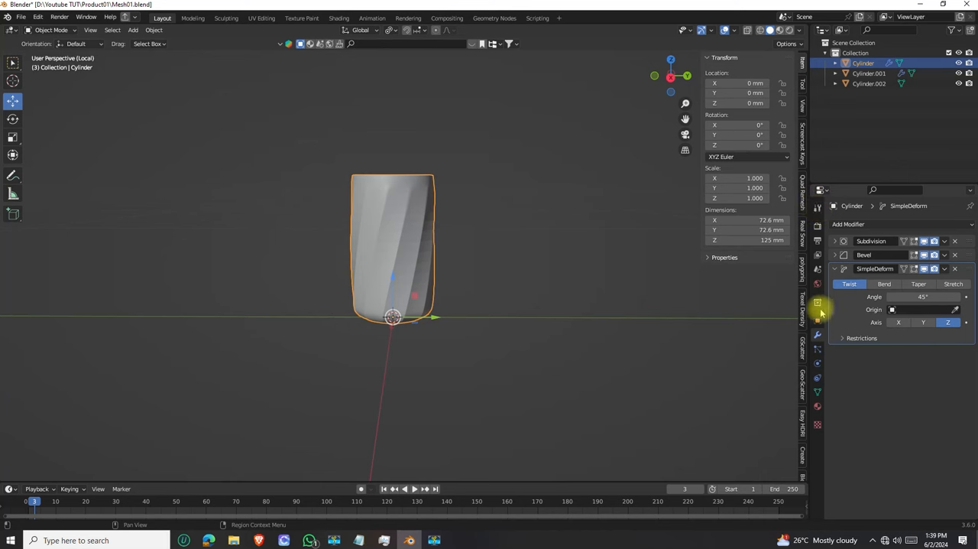
Display the bottle body's material settings and rename the object as Mesh Body
click(818, 406)
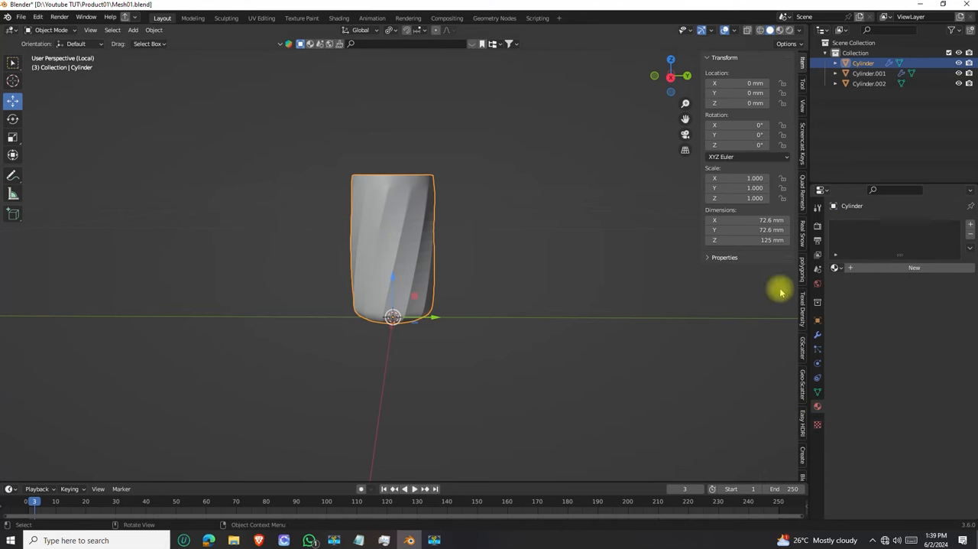
double_click(883, 62)
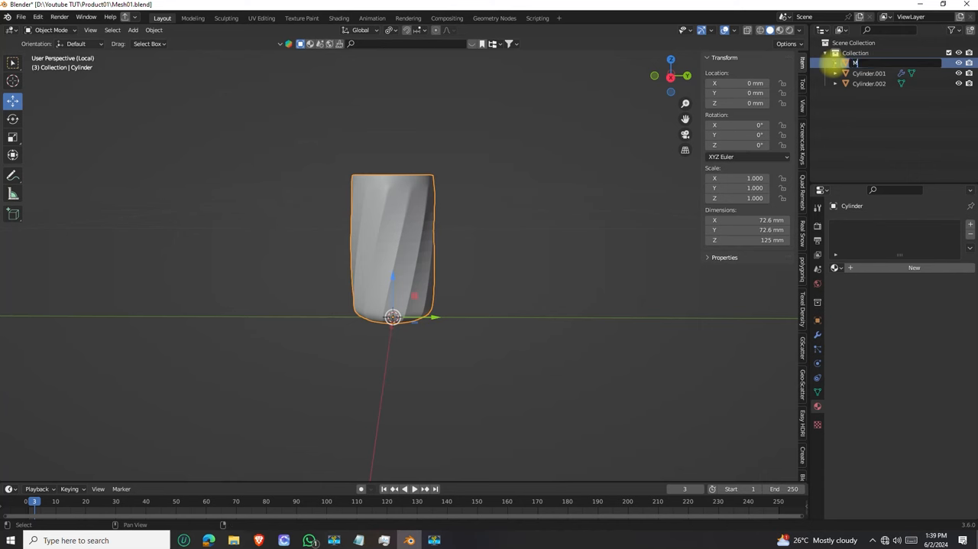
text(Mesh Body)
key(Return)
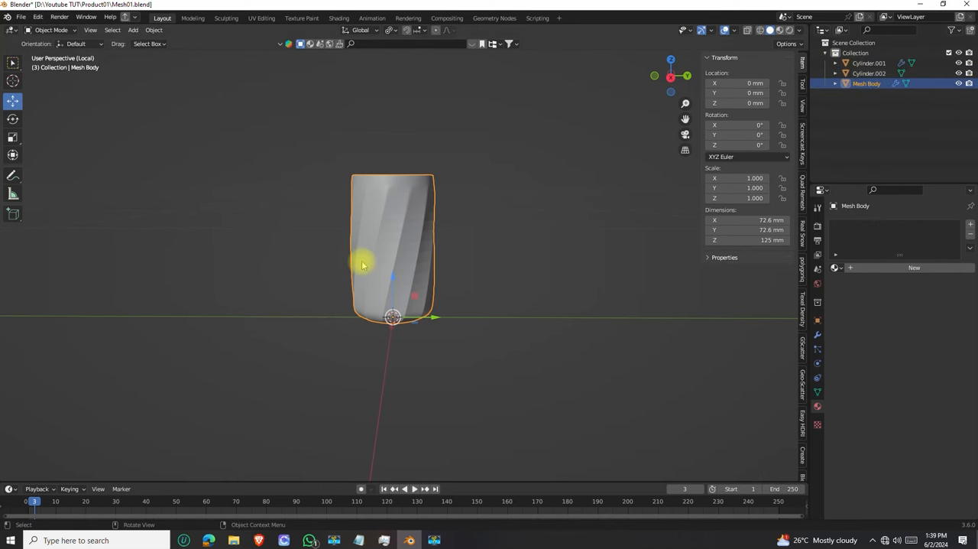
Exit local view and rename the bottle's cap object as Mesh Cap
key(KP_Divide)
middle_drag(415, 267, 418, 163)
click(418, 162)
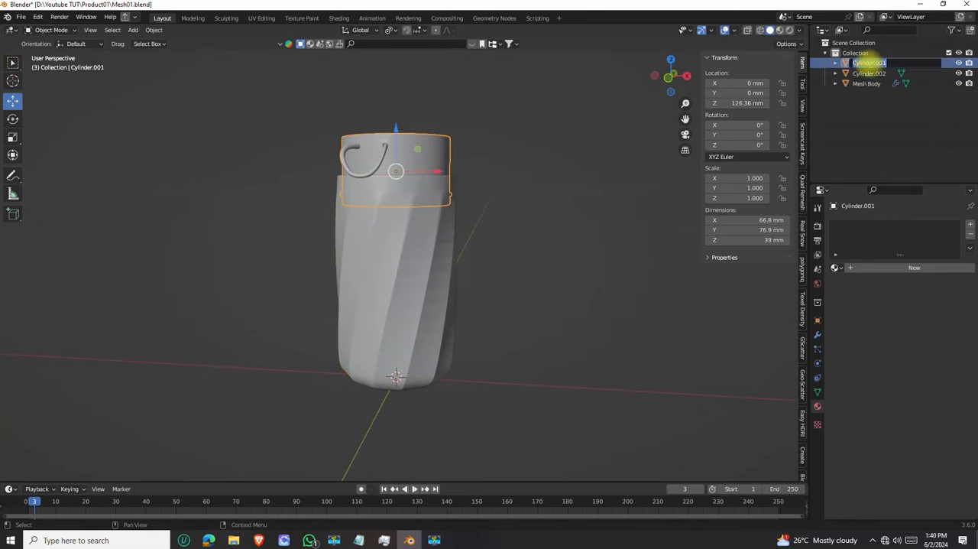
click(870, 63)
text(Mesh Cap)
key(Return)
Rename the remaining object, Cylinder.002, as Mesh Metal
click(869, 64)
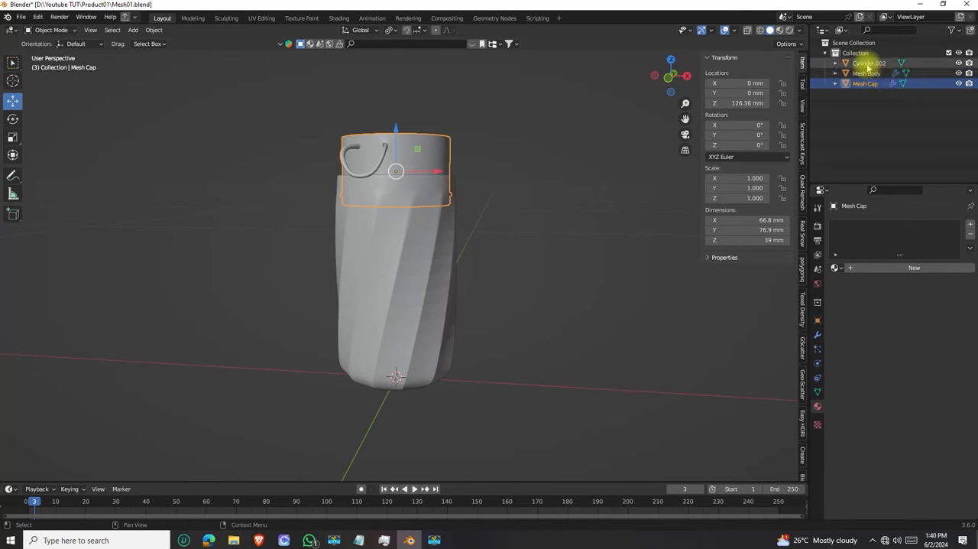
double_click(869, 63)
text(Mes )
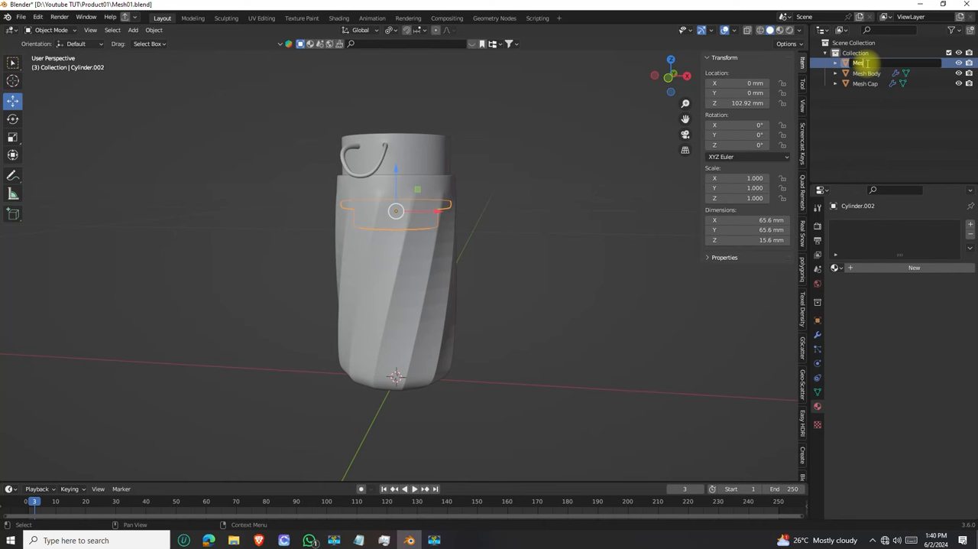
text( H)
key(Return)
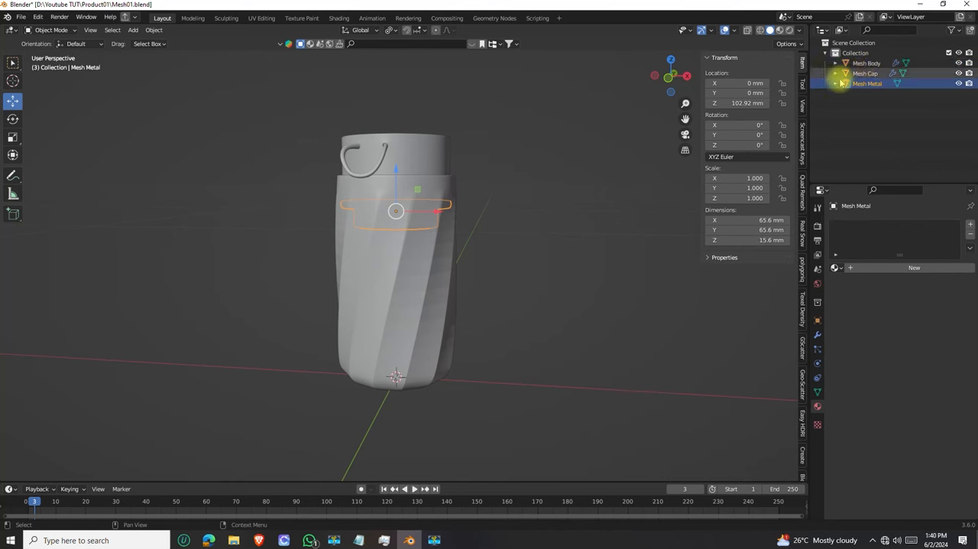
Isolate Mesh Body in local view and give it a new material
click(407, 230)
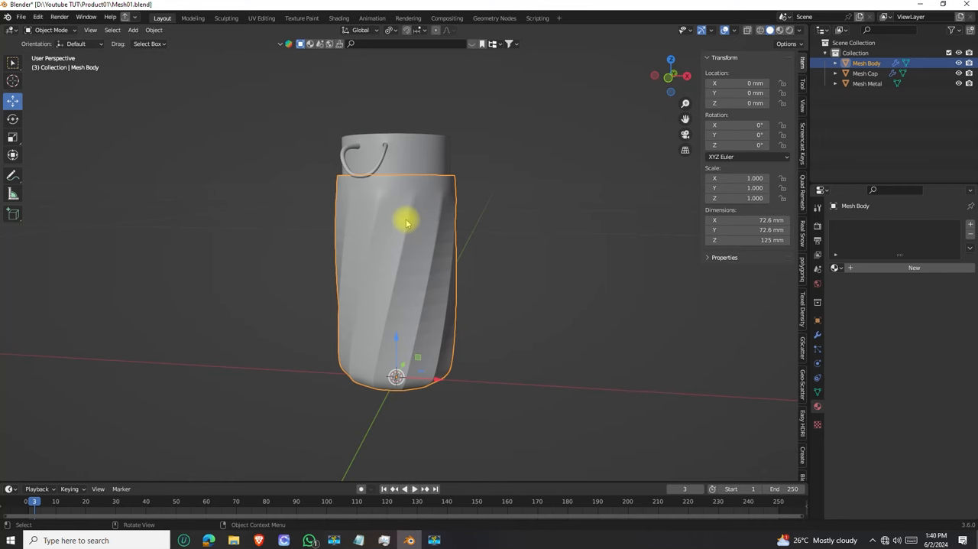
key(KP_Divide)
scroll(407, 223, down, 2)
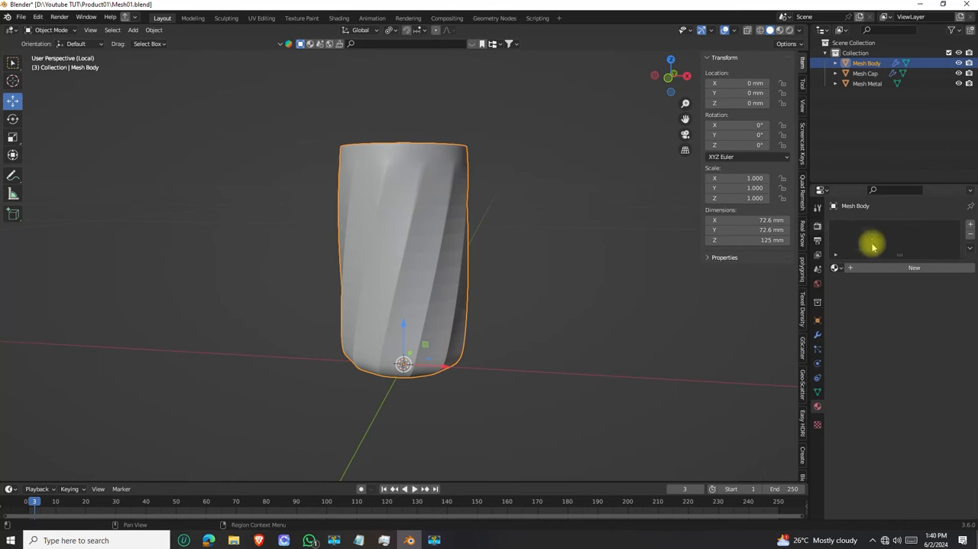
click(892, 267)
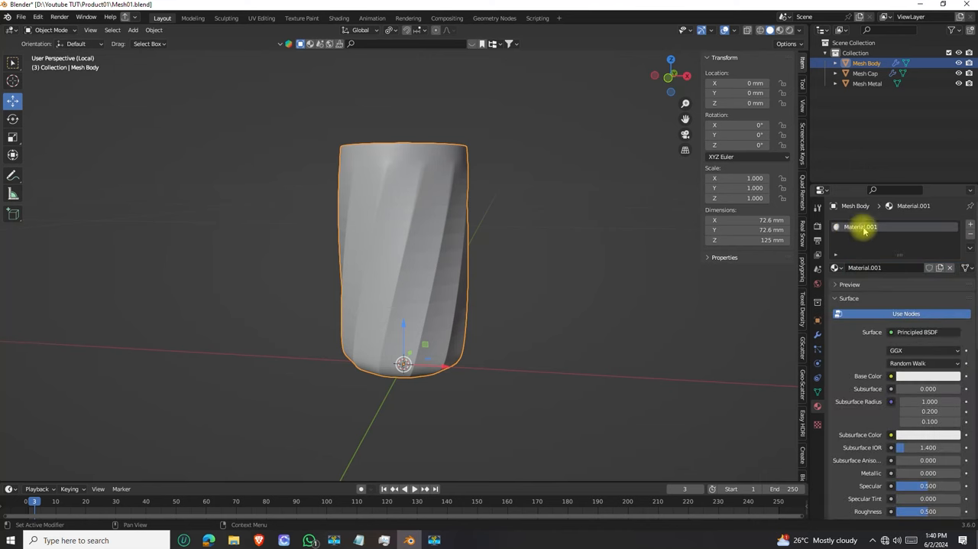
Set the base color of the body's material to red
scroll(404, 212, down, 3)
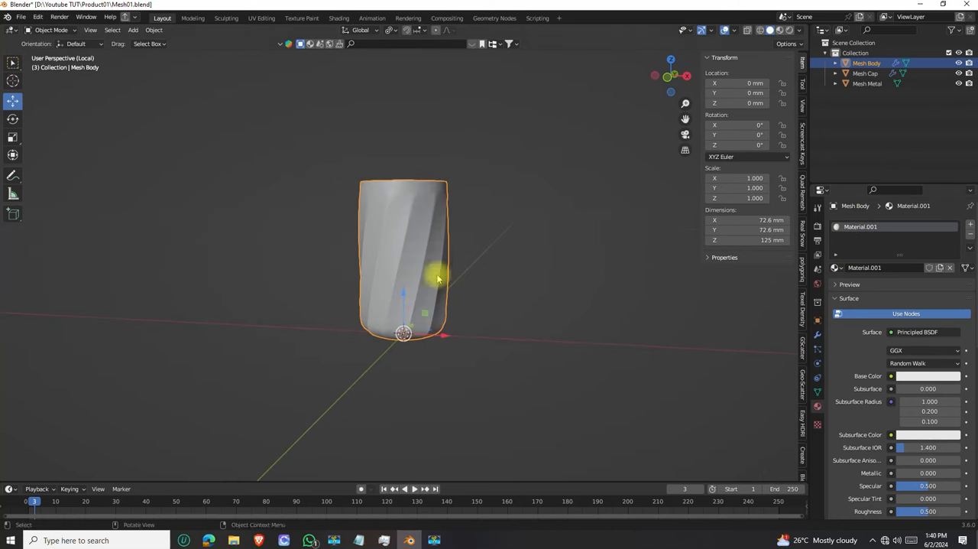
scroll(385, 250, up, 2)
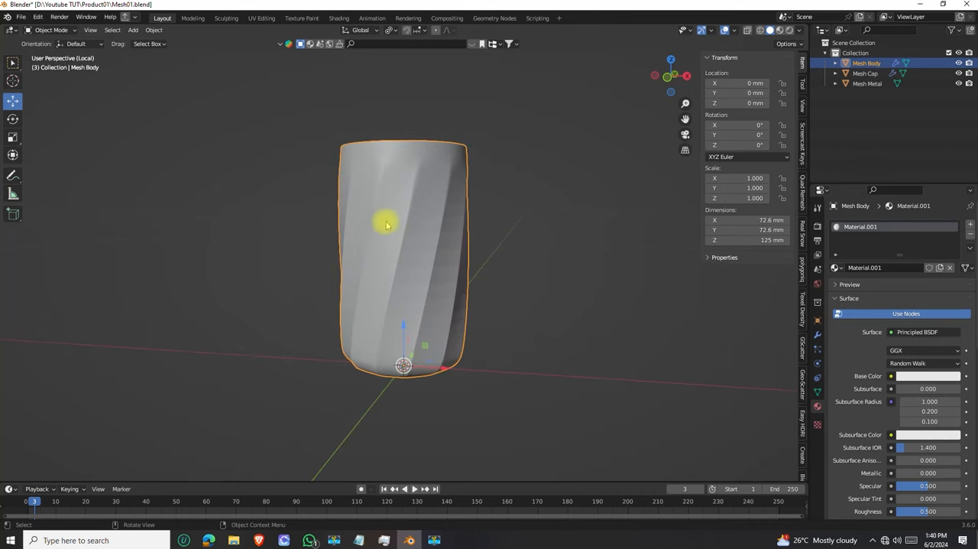
click(915, 376)
drag(899, 282, 909, 290)
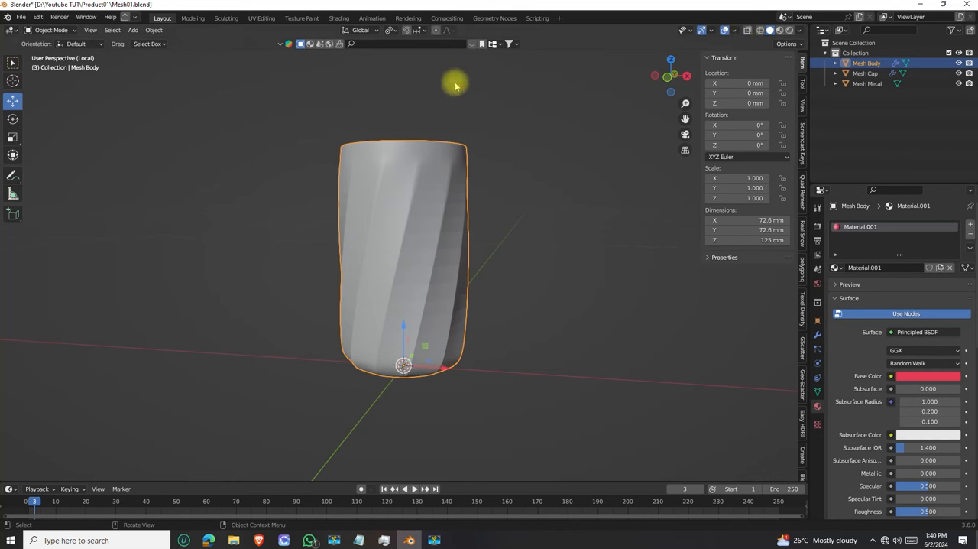
Examine the bottle body in X-ray and wireframe display, and return to solid shading
click(747, 32)
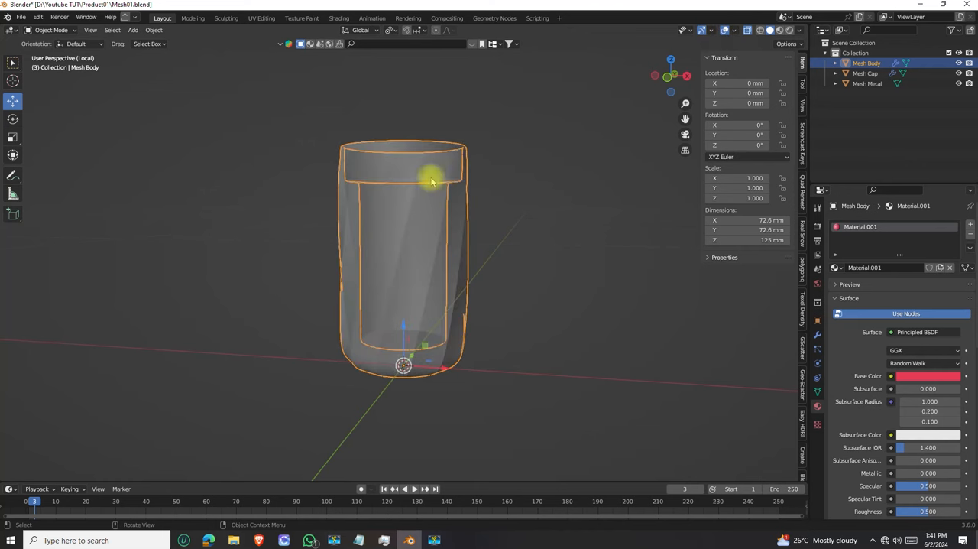
click(747, 32)
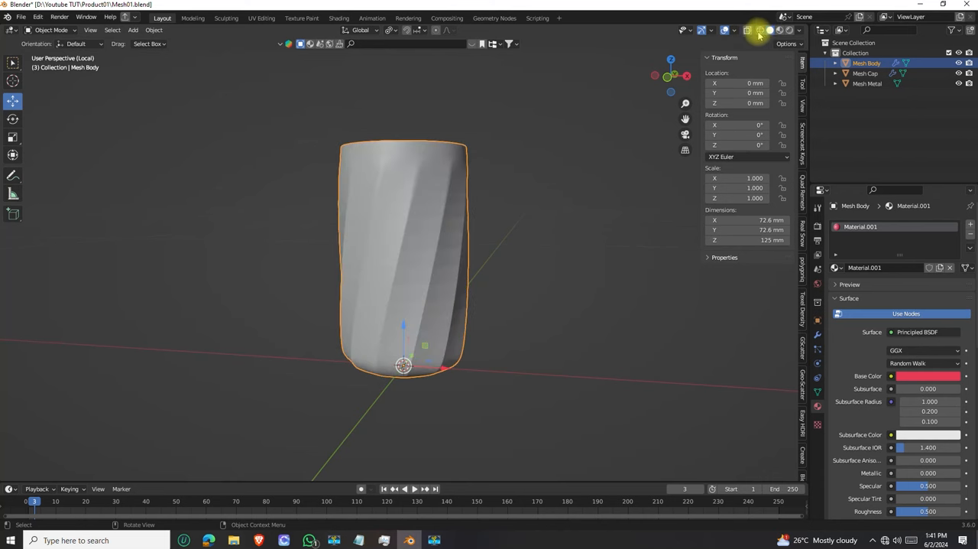
click(761, 30)
mouse_move(320, 201)
middle_down()
mouse_move(334, 171)
mouse_move(301, 136)
mouse_move(351, 223)
mouse_move(420, 216)
mouse_move(430, 155)
middle_up()
scroll(419, 216, up, 6)
scroll(433, 190, down, 4)
click(763, 31)
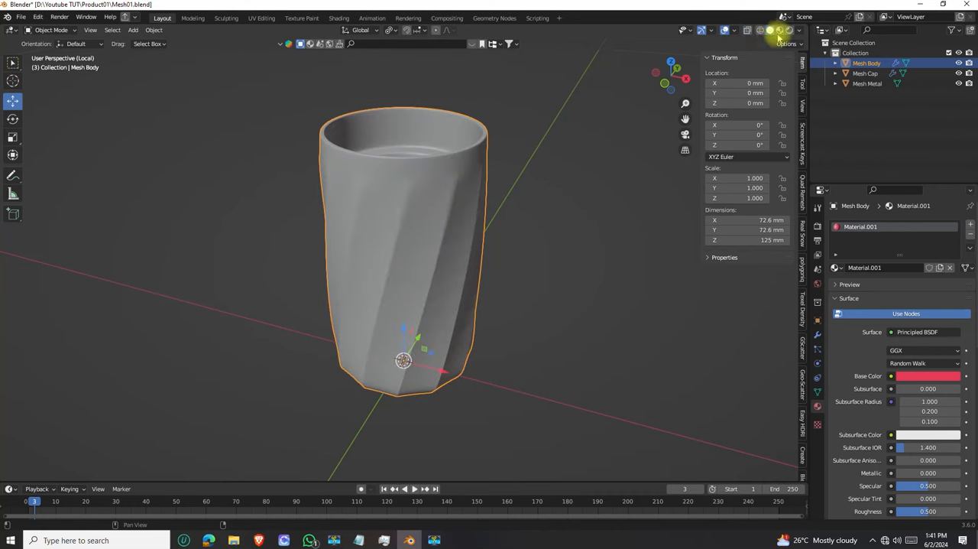
Switch the viewport shading to Material Preview to show the material on the bottle body
scroll(415, 218, down, 2)
middle_drag(415, 218, 443, 168)
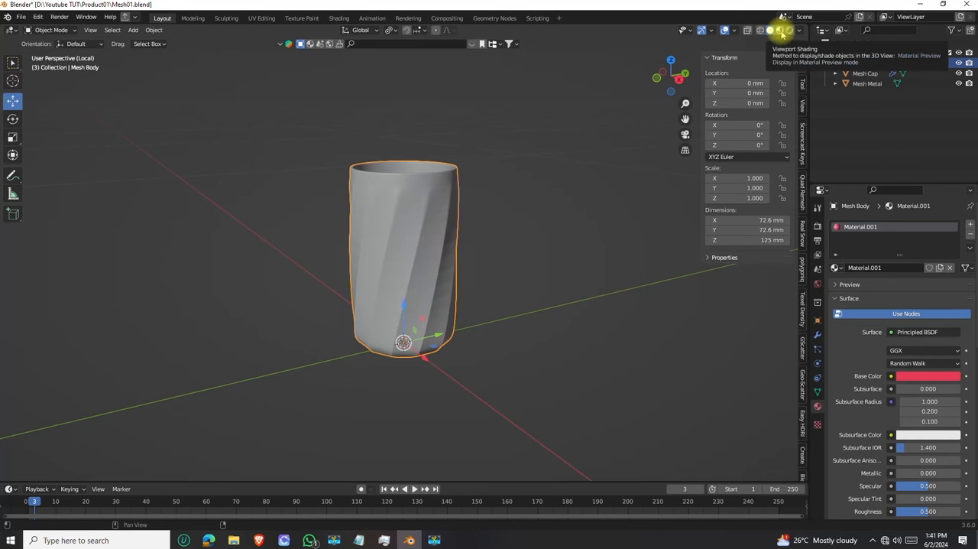
click(782, 32)
mouse_move(517, 212)
middle_down()
mouse_move(411, 175)
mouse_move(406, 232)
mouse_move(410, 194)
middle_up()
scroll(417, 254, up, 4)
Change the base color of the body's material to blue
click(922, 376)
click(924, 269)
click(932, 249)
middle_drag(451, 195, 419, 226)
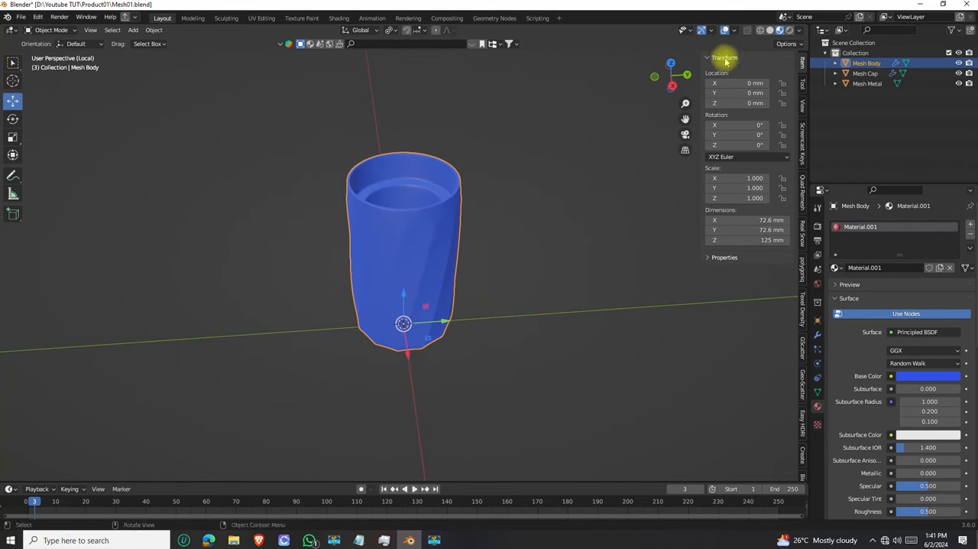
Inspect the faceted surface of the bottle body and apply Shade Smooth to it
middle_drag(455, 138, 367, 228)
scroll(415, 206, up, 6)
scroll(415, 205, down, 4)
scroll(422, 207, up, 4)
scroll(419, 247, down, 4)
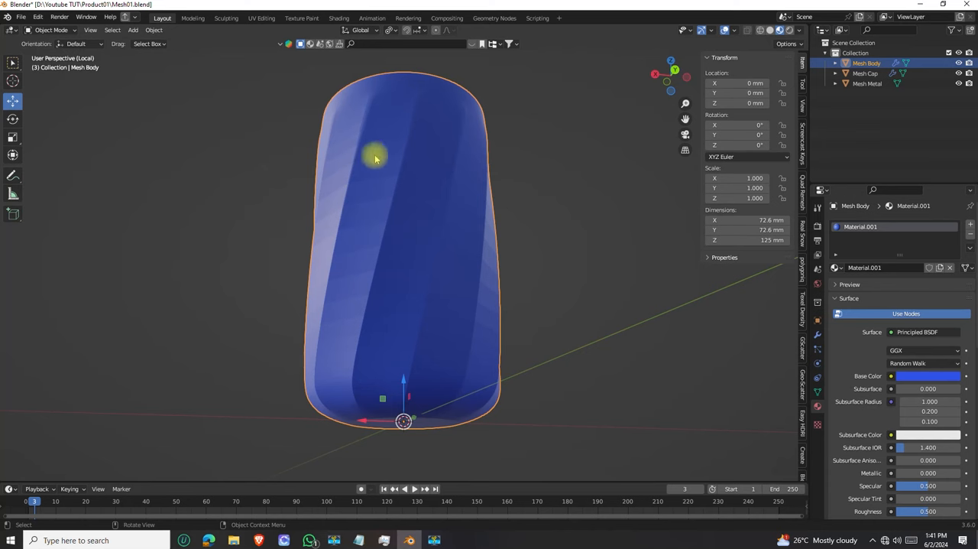
middle_drag(446, 266, 381, 211)
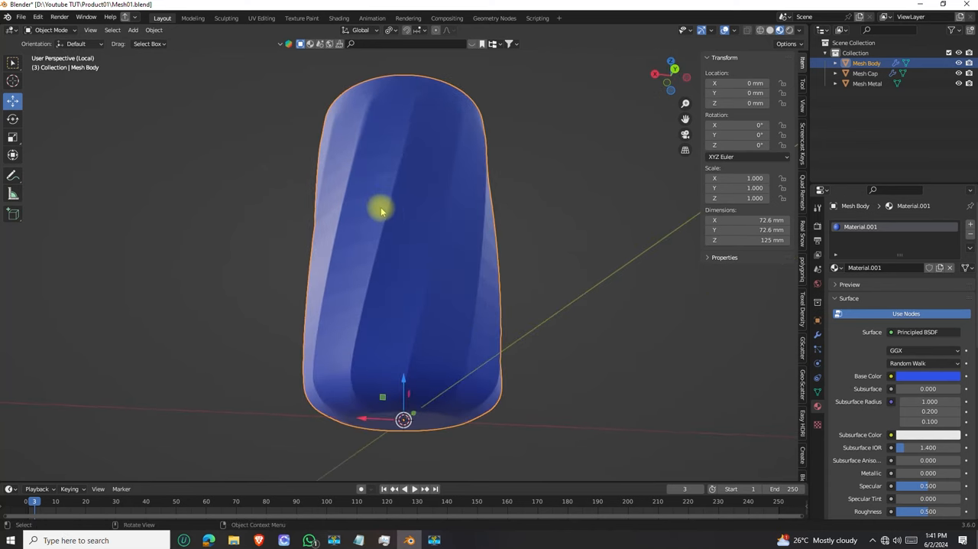
right_click(382, 212)
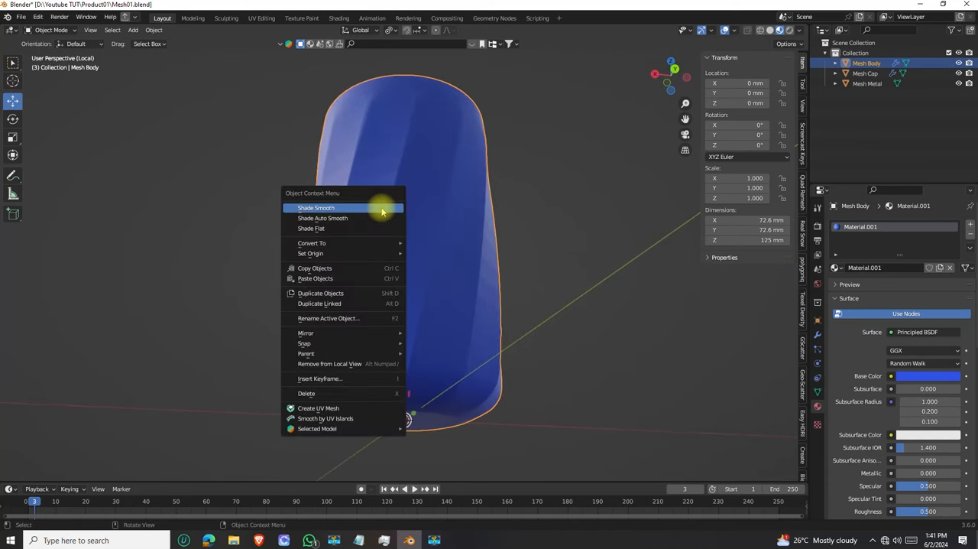
click(321, 211)
Examine the smooth-shaded bottle body from several angles and distances
middle_drag(378, 192, 510, 188)
scroll(404, 196, down, 2)
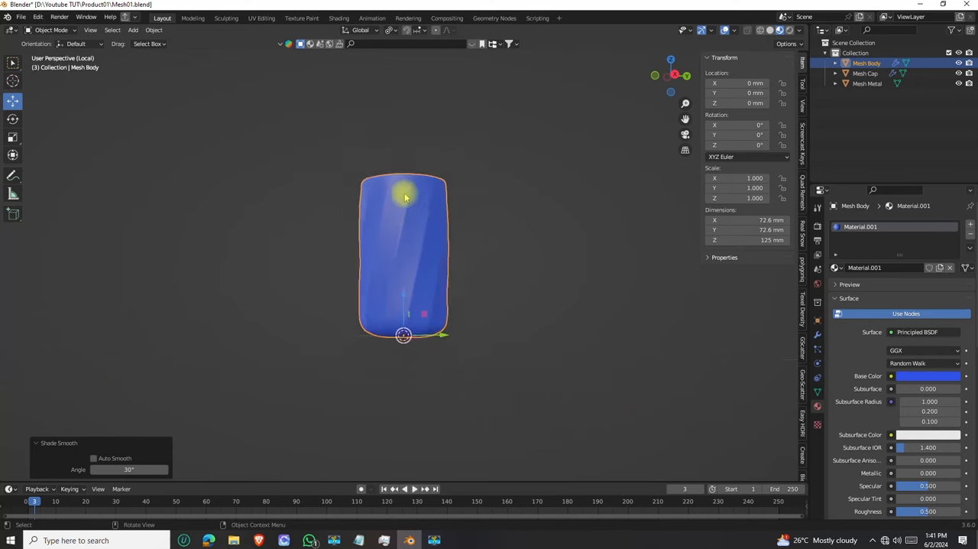
scroll(403, 197, up, 6)
mouse_move(404, 197)
middle_down()
mouse_move(399, 246)
mouse_move(408, 207)
mouse_move(417, 210)
middle_up()
scroll(398, 198, down, 1)
scroll(402, 195, down, 4)
scroll(413, 210, down, 2)
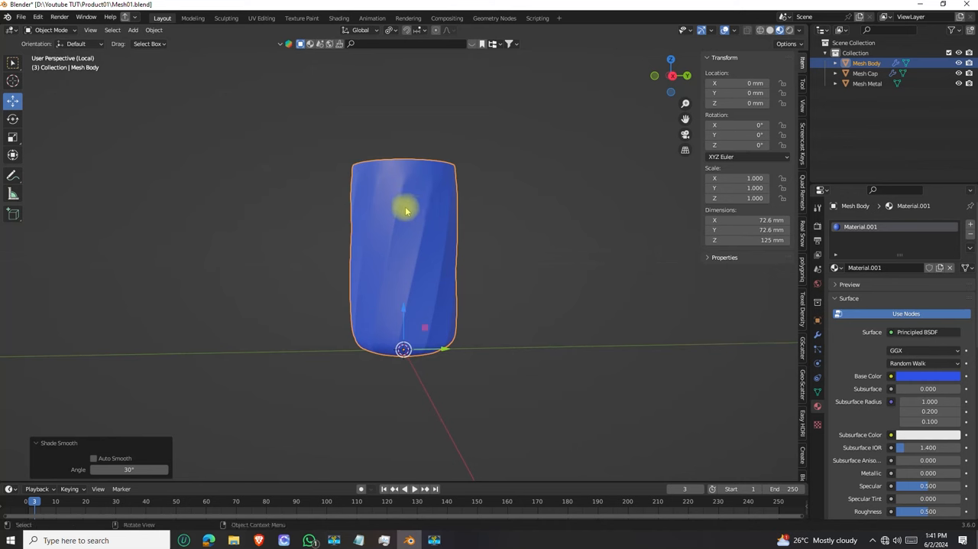
scroll(406, 211, down, 1)
scroll(404, 208, down, 2)
middle_drag(404, 207, 413, 255)
scroll(403, 231, up, 3)
scroll(405, 234, down, 2)
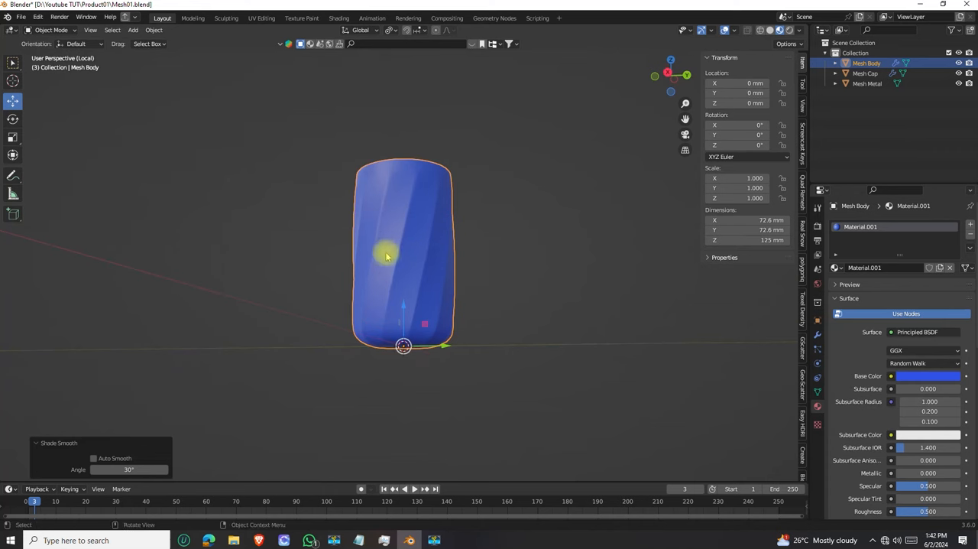
mouse_move(389, 278)
middle_down()
mouse_move(388, 258)
mouse_move(393, 272)
middle_up()
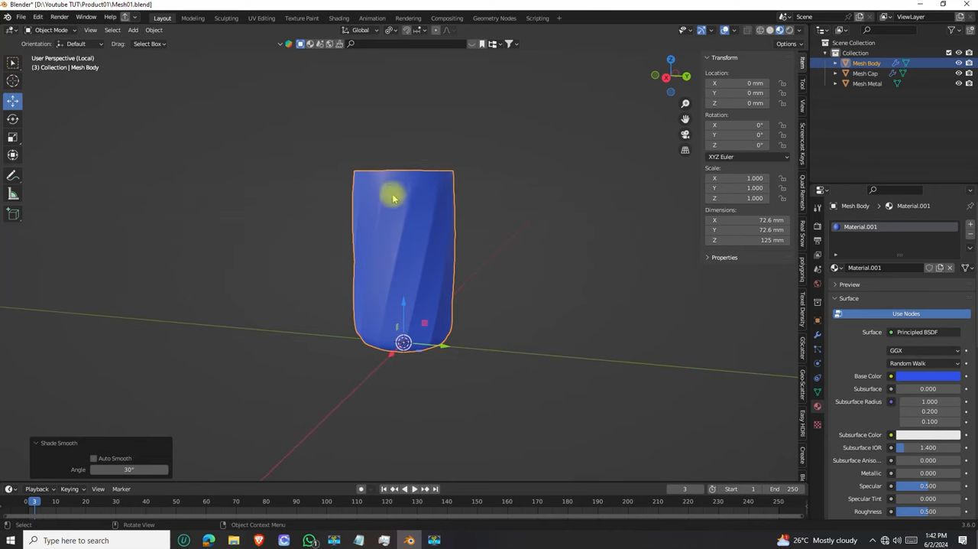
scroll(380, 252, up, 2)
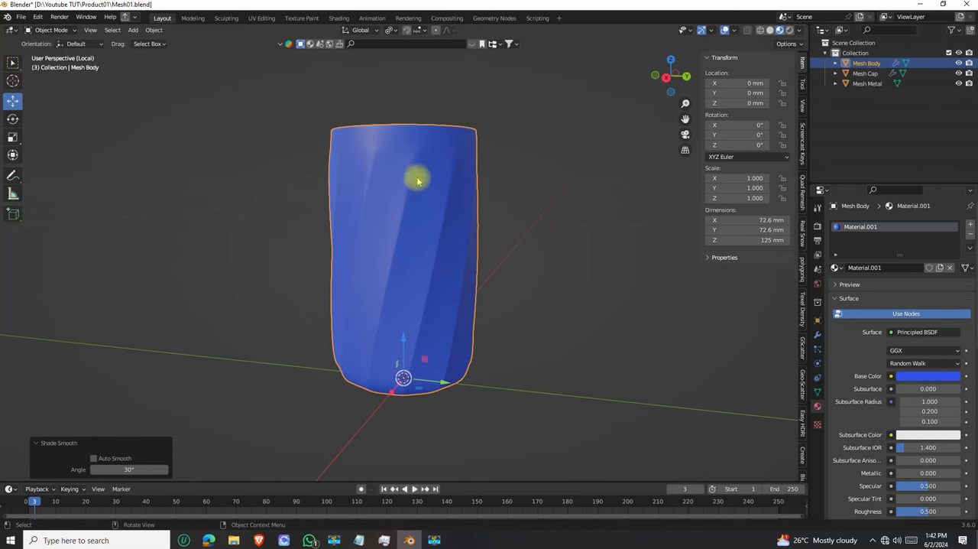
Switch the Material Preview lighting to the first environment in the HDRI set
click(799, 32)
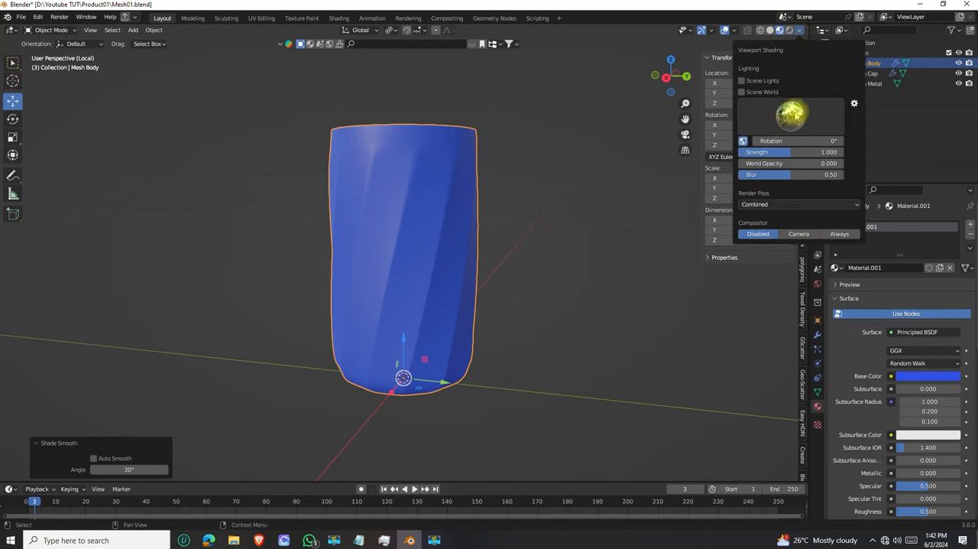
click(793, 116)
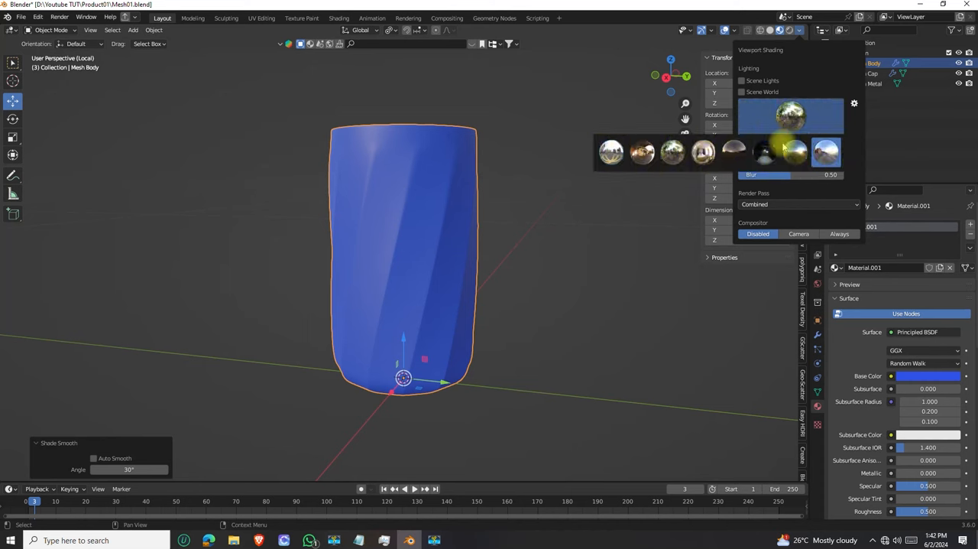
click(798, 31)
click(789, 115)
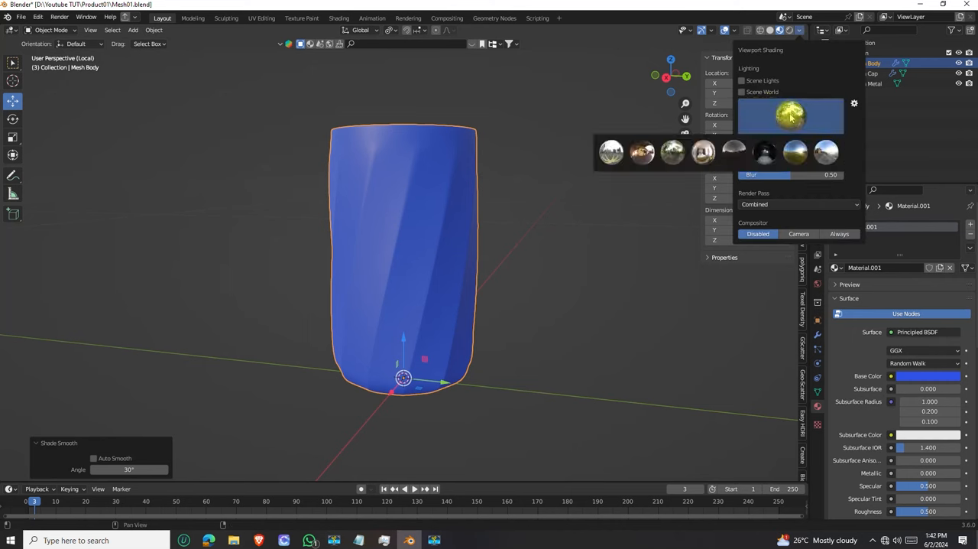
click(611, 152)
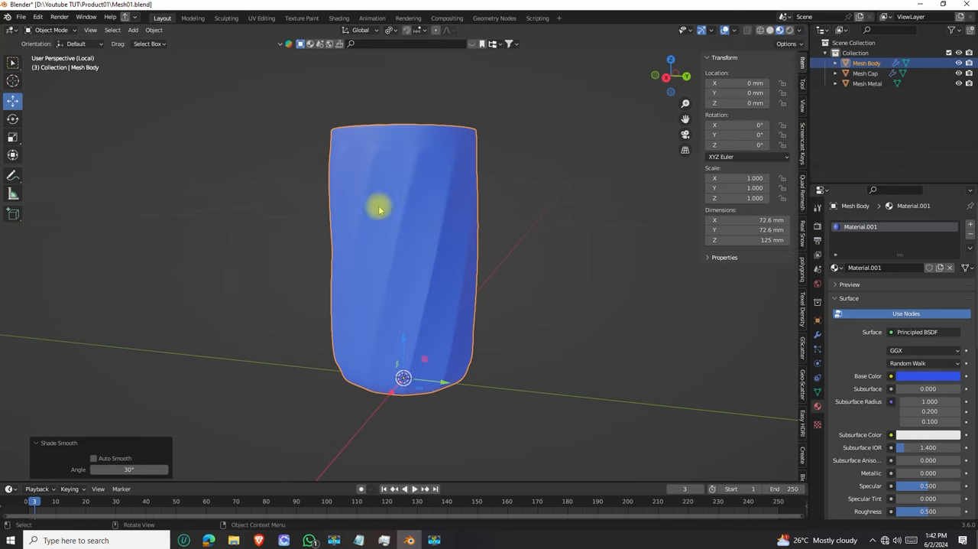
Try the second, fourth and eighth HDRI environments as Material Preview lighting on the bottle body
click(800, 29)
click(775, 120)
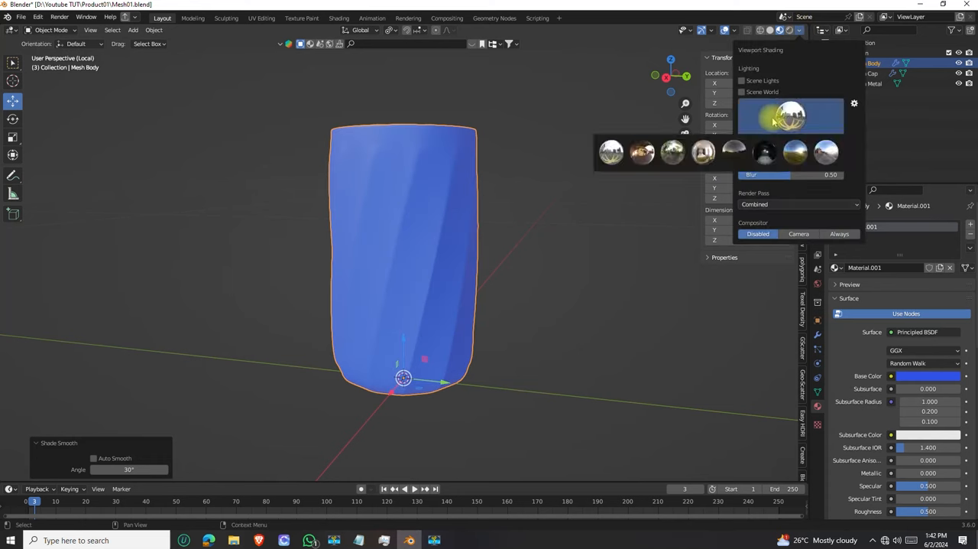
click(644, 152)
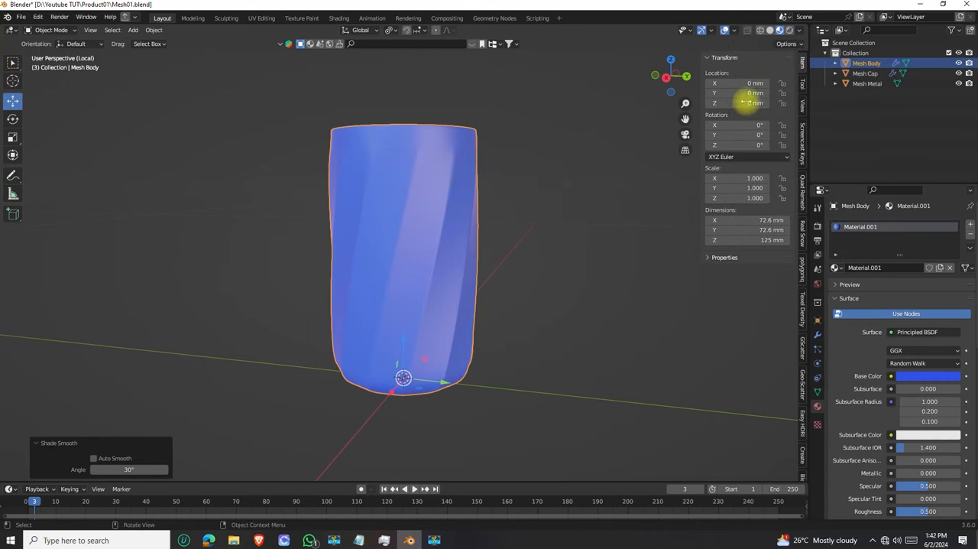
click(799, 29)
click(774, 120)
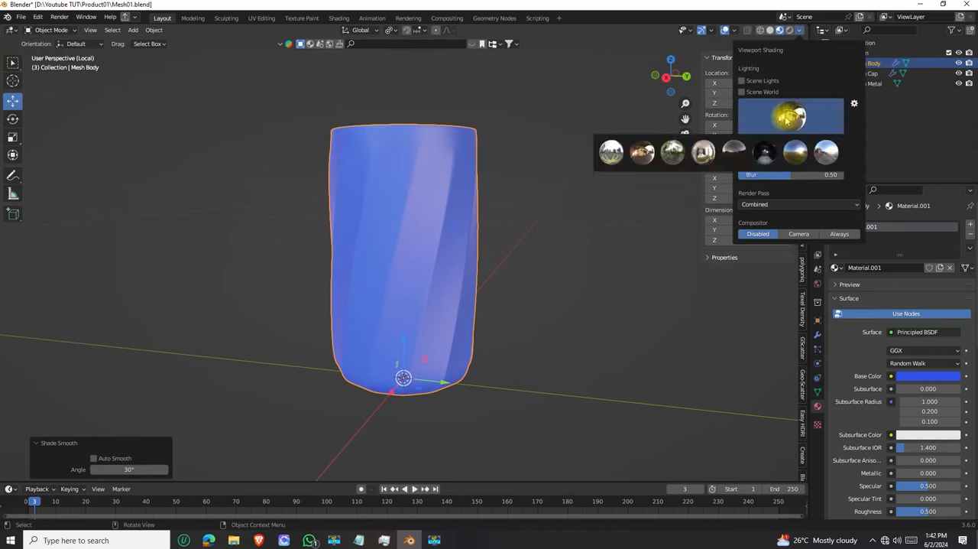
click(701, 154)
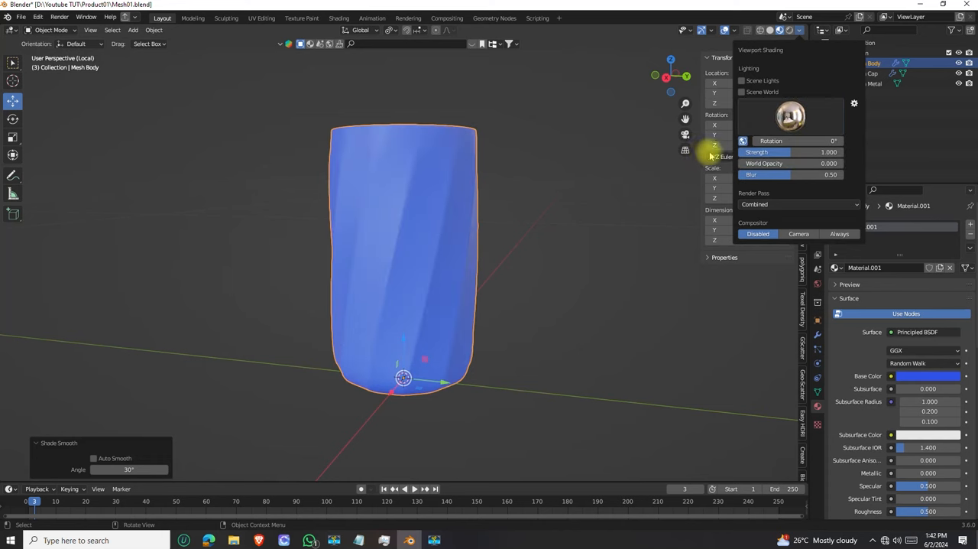
click(800, 29)
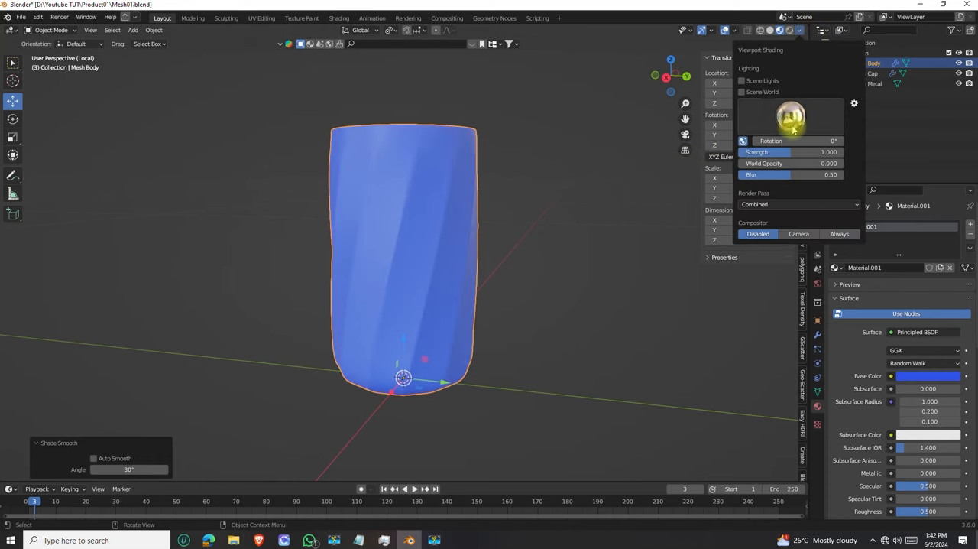
click(833, 116)
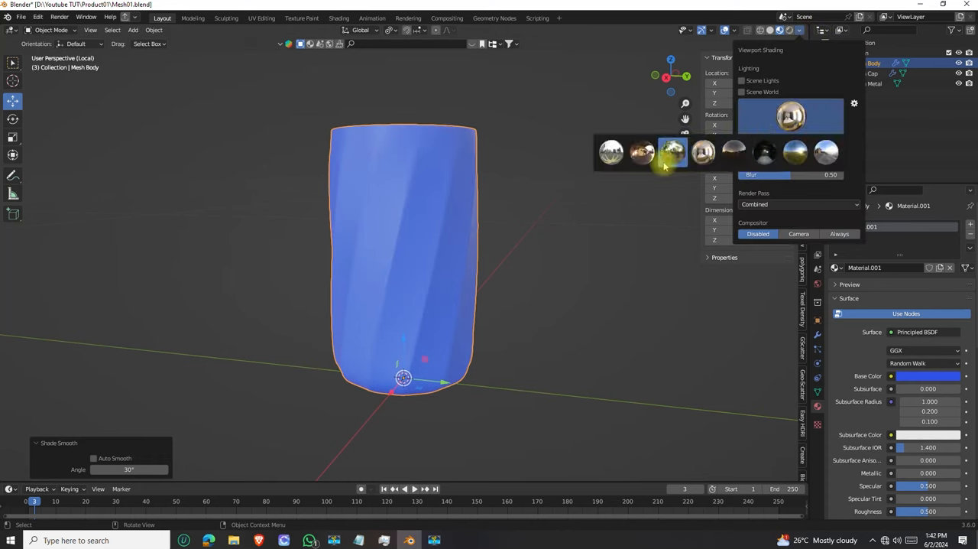
click(829, 153)
Set the Material Preview lighting to the seventh HDRI environment and check the body's highlights under it
click(795, 114)
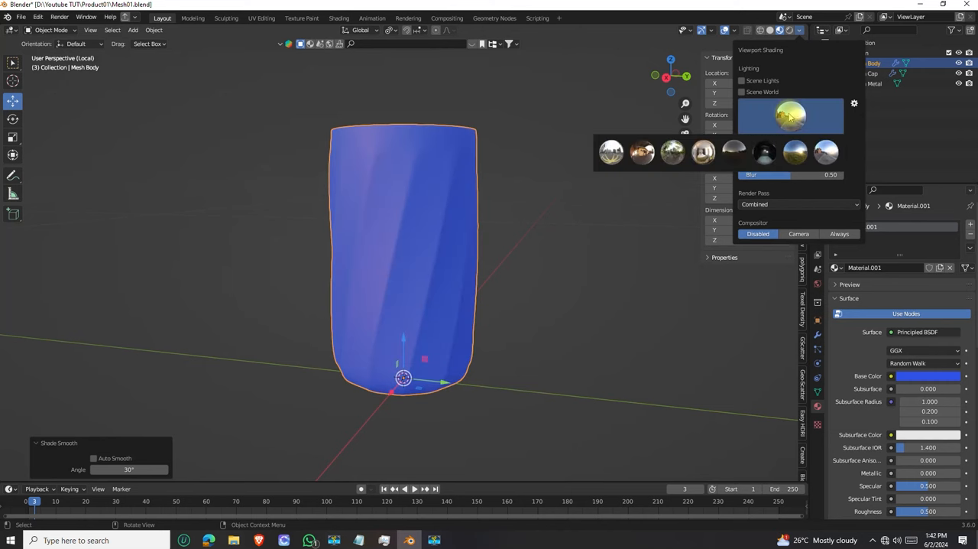
click(792, 153)
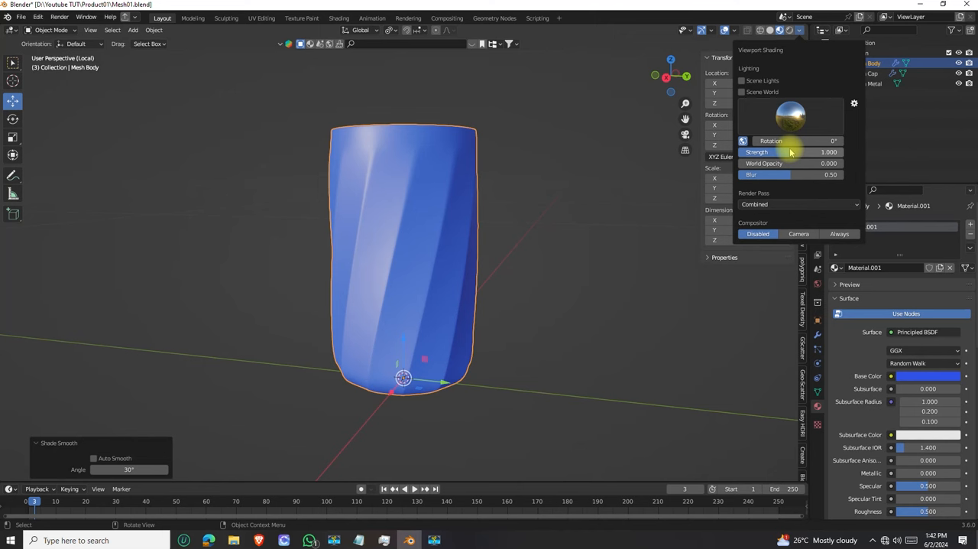
scroll(416, 233, down, 4)
mouse_move(405, 234)
middle_down()
mouse_move(323, 225)
mouse_move(574, 222)
mouse_move(374, 175)
mouse_move(192, 168)
mouse_move(126, 243)
mouse_move(428, 244)
mouse_move(406, 243)
mouse_move(411, 262)
middle_up()
scroll(411, 261, up, 3)
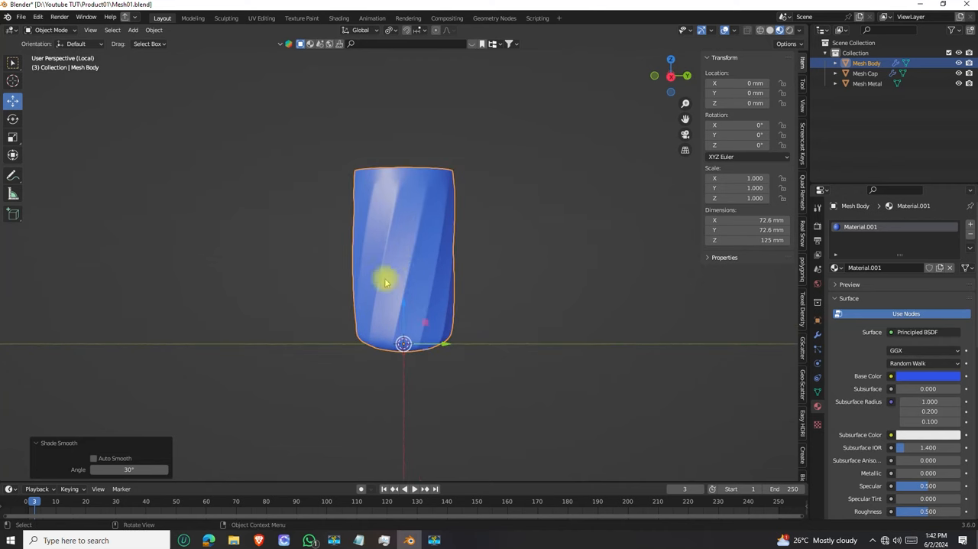
middle_drag(432, 213, 383, 266)
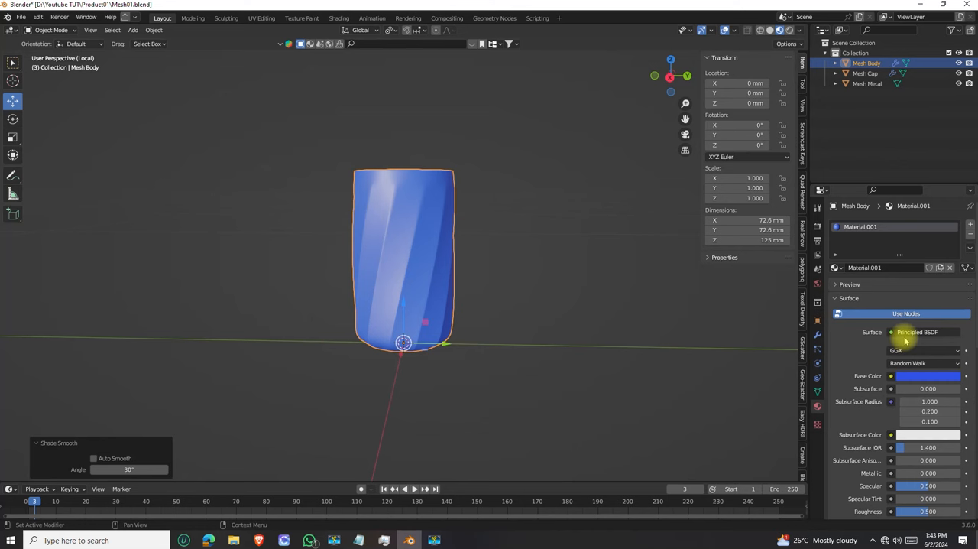
Change the base color of the body's material to a crimson red
scroll(860, 352, down, 2)
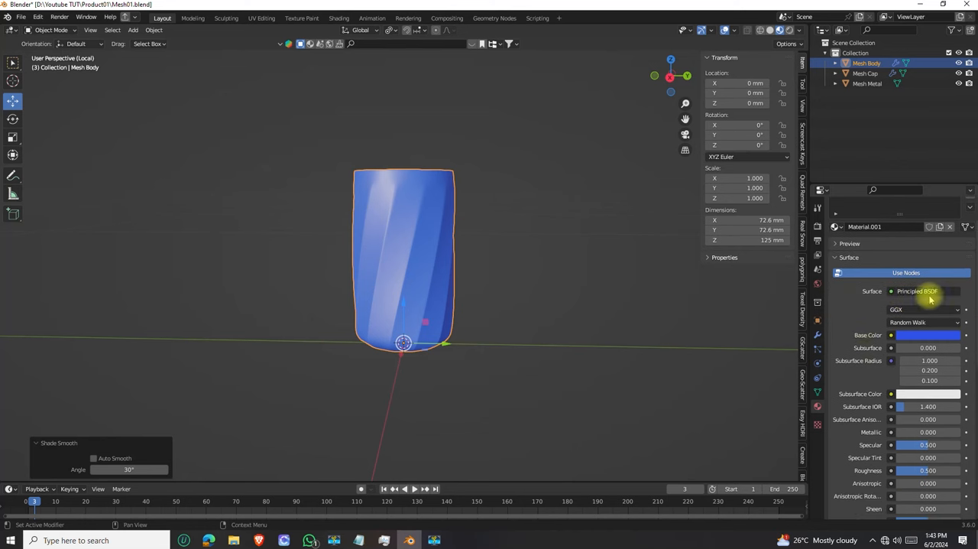
click(926, 336)
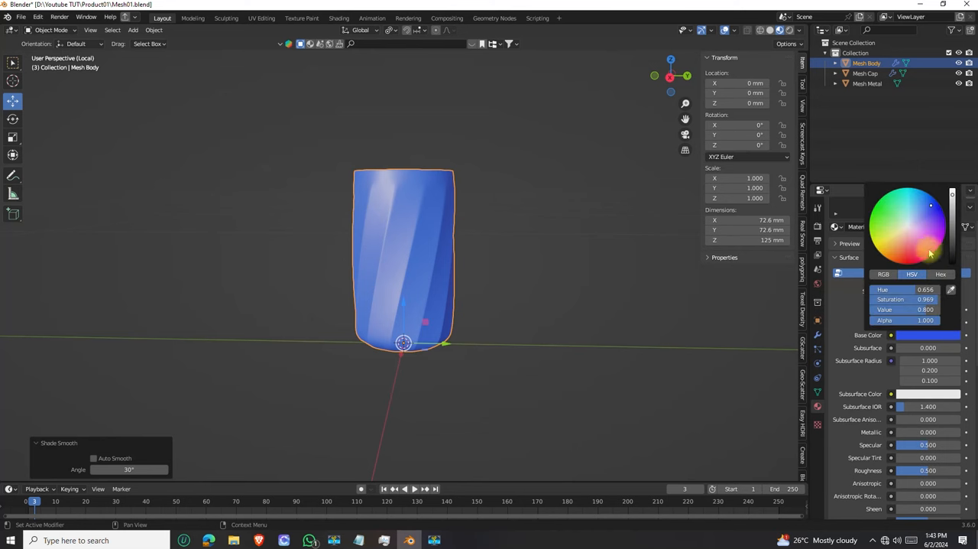
click(910, 223)
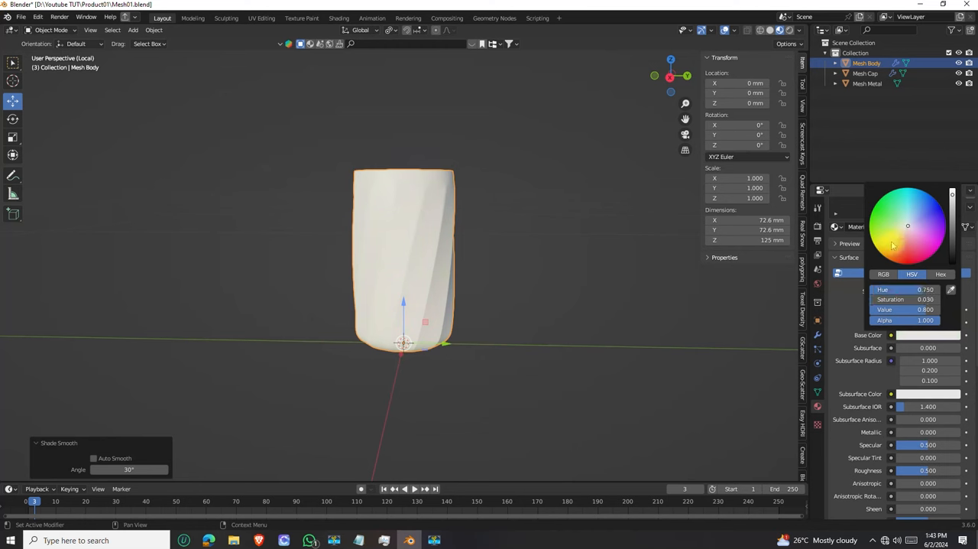
click(909, 335)
click(912, 244)
mouse_move(913, 244)
mouse_down()
mouse_move(902, 252)
mouse_move(910, 256)
mouse_up()
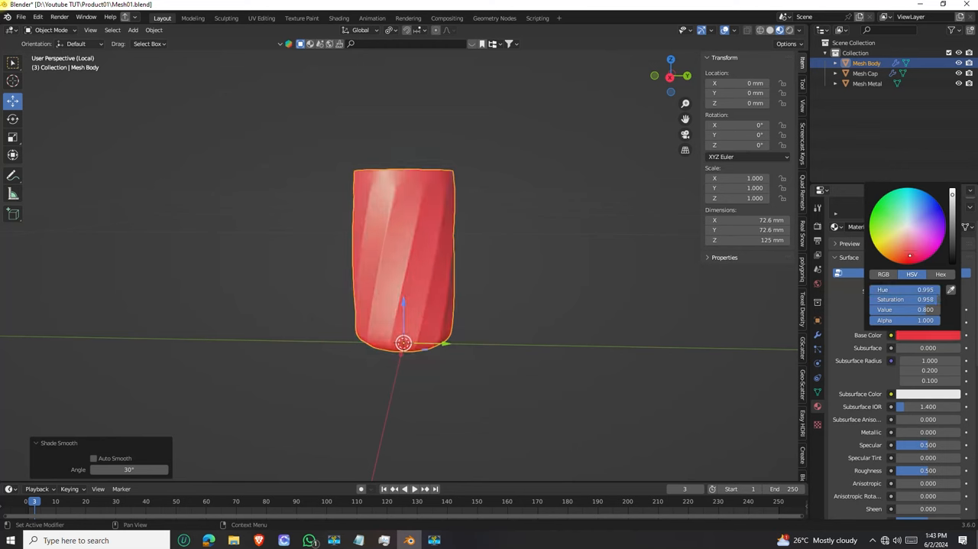
middle_drag(446, 321, 476, 338)
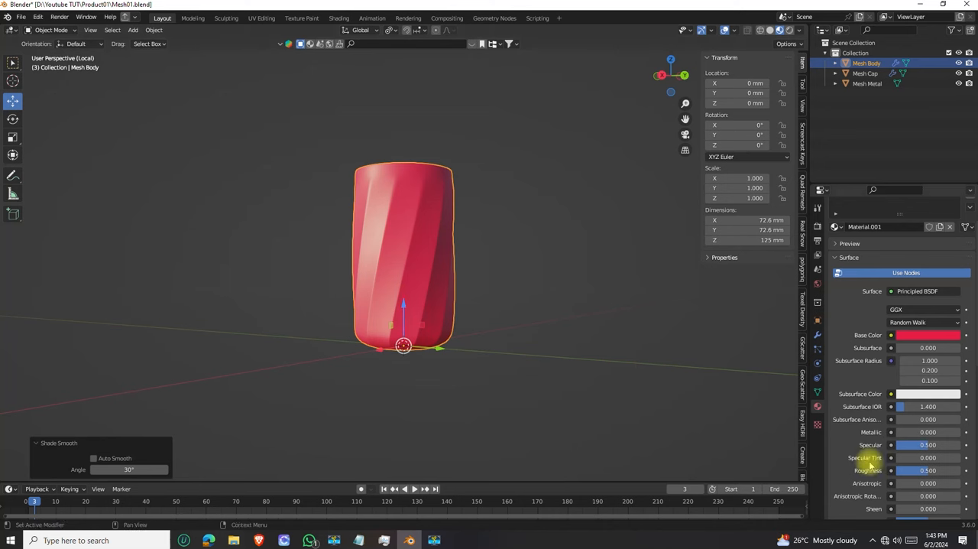
Set the roughness of the body's material to 0 and examine the sharp environment reflections on its surface
scroll(375, 211, up, 2)
scroll(375, 210, up, 4)
middle_drag(334, 277, 354, 290)
scroll(354, 290, down, 4)
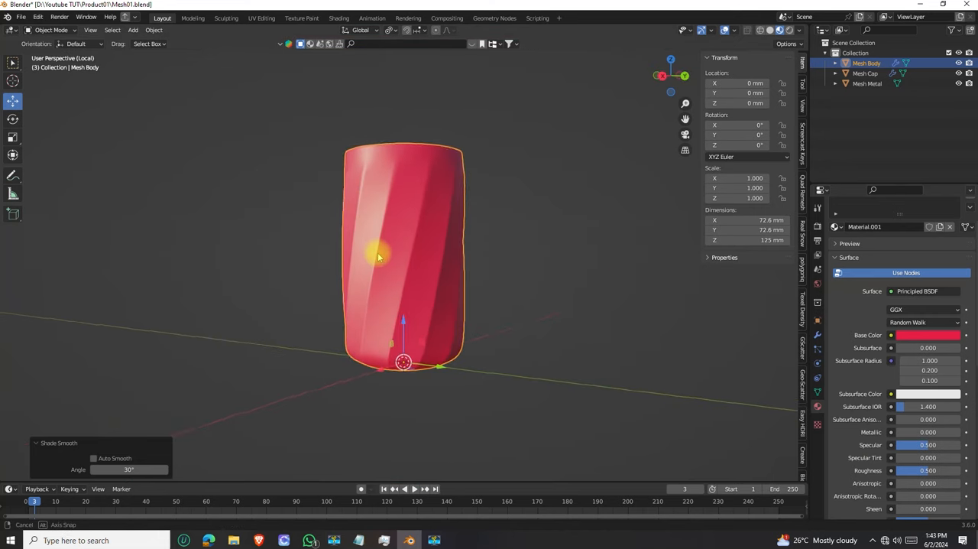
scroll(372, 181, up, 2)
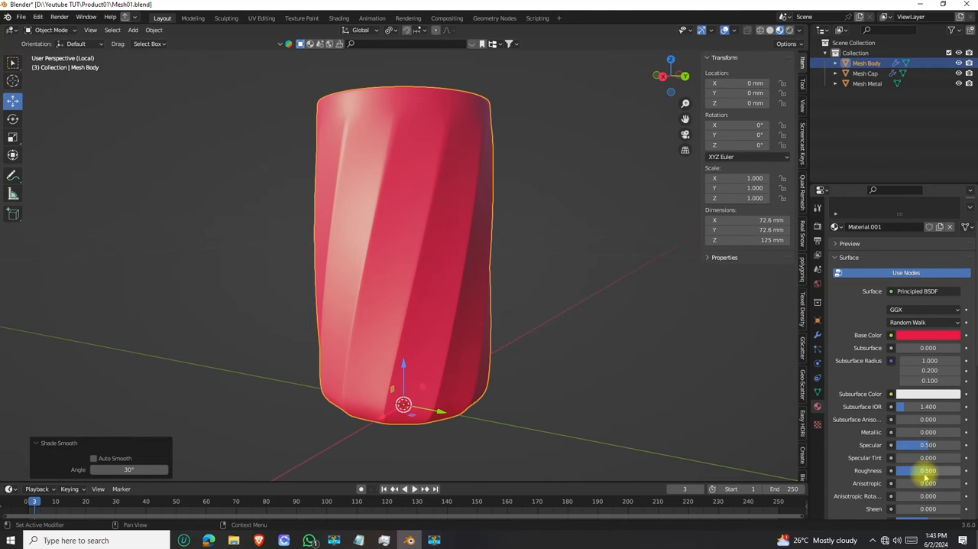
drag(928, 470, 895, 470)
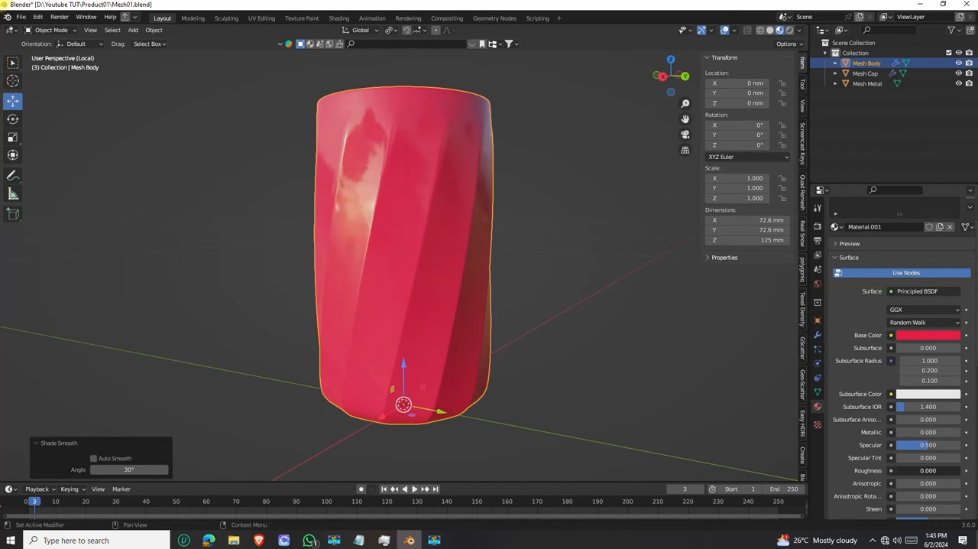
middle_drag(313, 242, 356, 211)
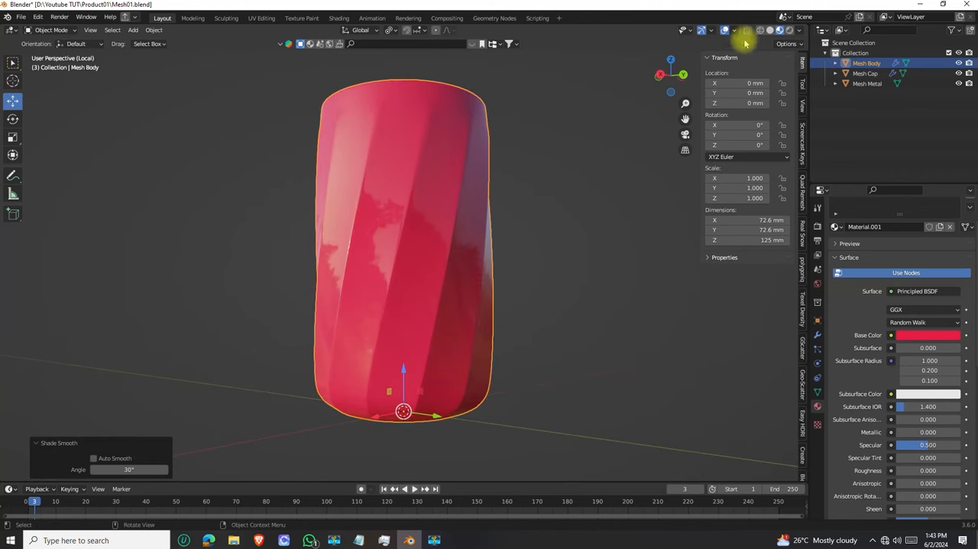
click(800, 30)
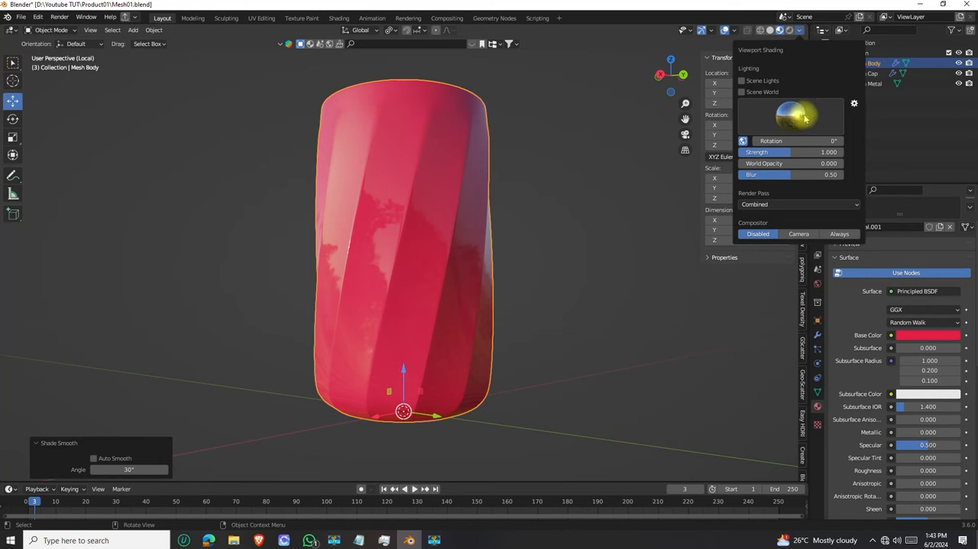
mouse_move(502, 234)
middle_down()
mouse_move(503, 220)
mouse_move(522, 216)
middle_up()
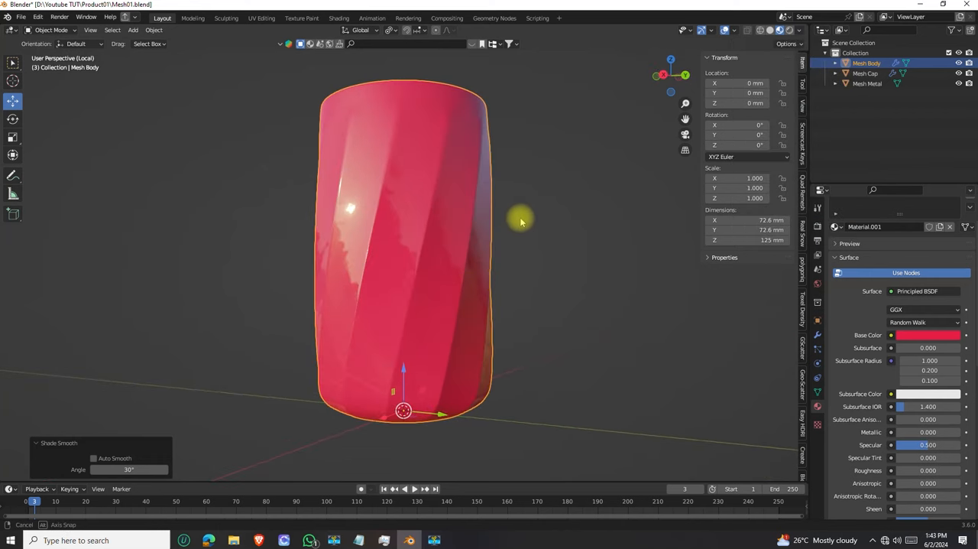
middle_drag(420, 255, 638, 276)
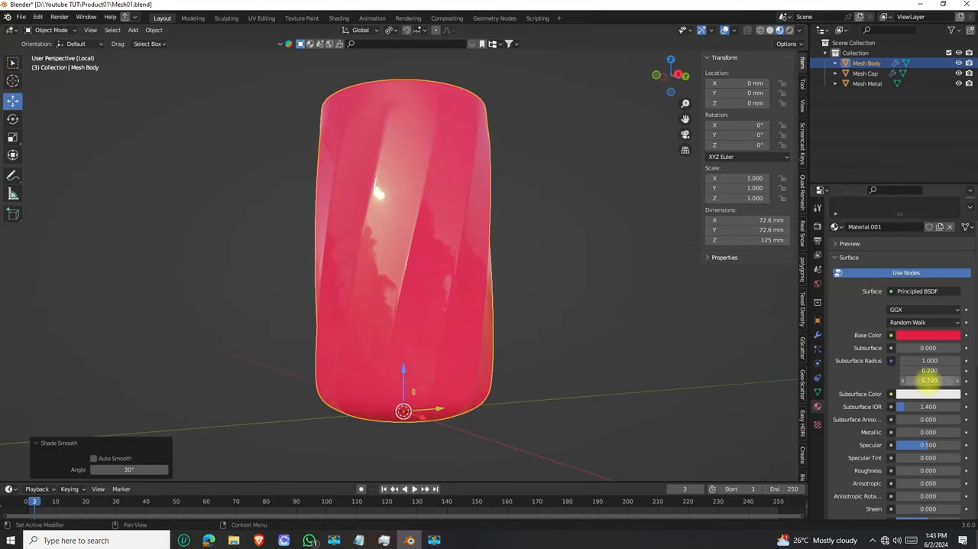
Set the roughness of the body's material to 0.25
scroll(399, 272, down, 3)
mouse_move(400, 272)
middle_down()
mouse_move(400, 232)
mouse_move(397, 288)
mouse_move(395, 280)
middle_up()
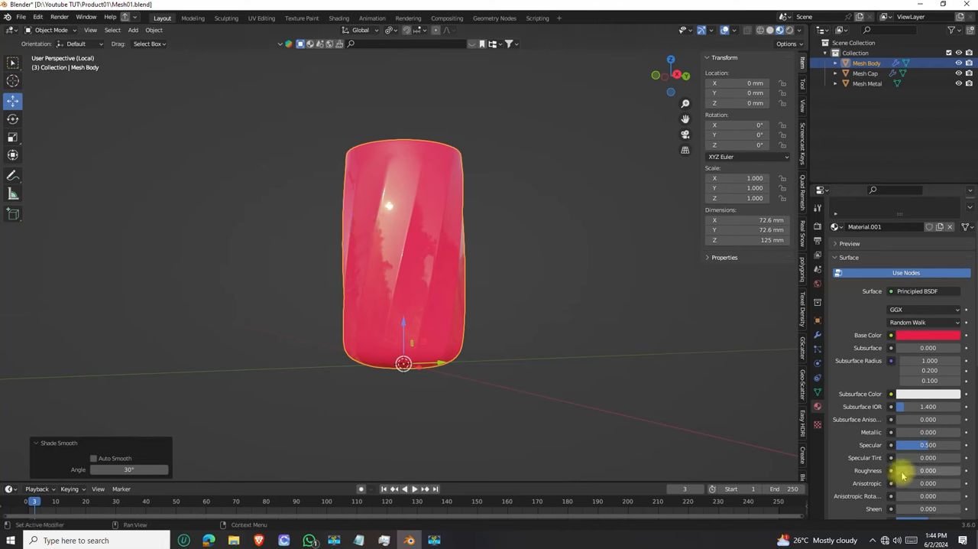
drag(897, 471, 914, 471)
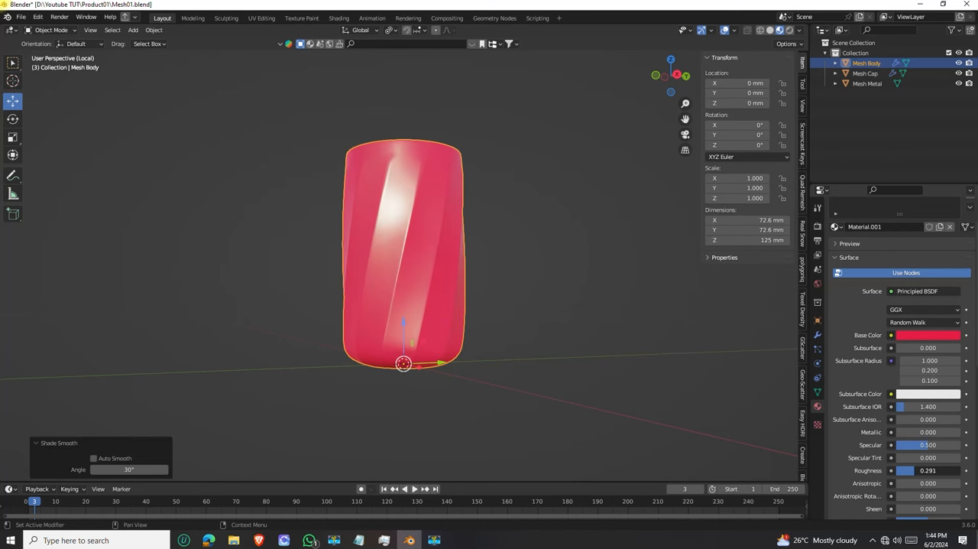
mouse_move(914, 471)
mouse_down()
mouse_move(905, 467)
mouse_move(929, 471)
mouse_move(912, 471)
mouse_up()
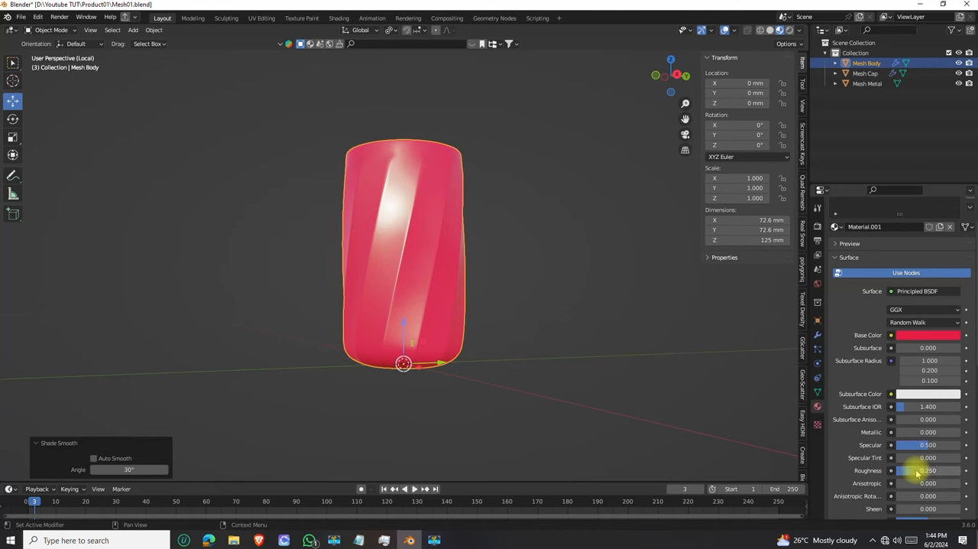
middle_drag(443, 282, 418, 228)
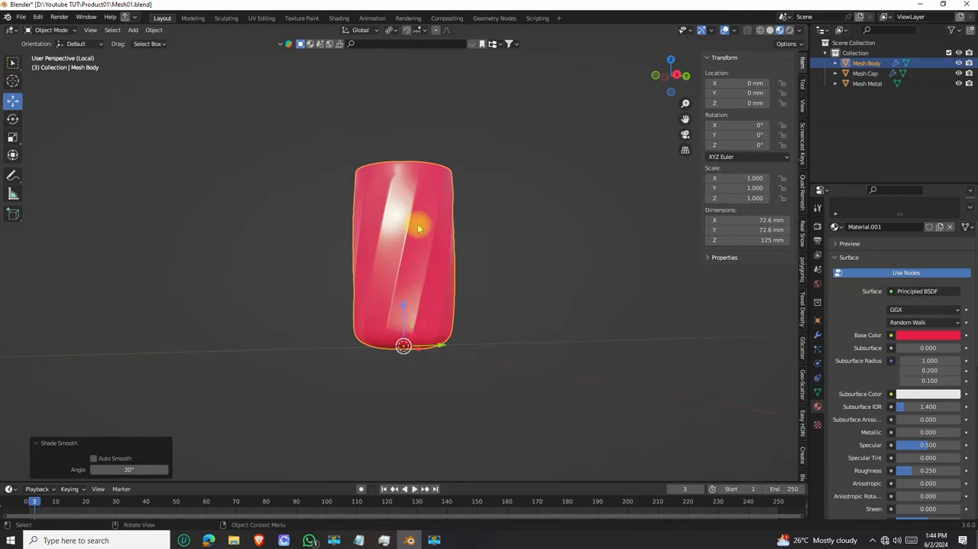
middle_drag(416, 279, 368, 191)
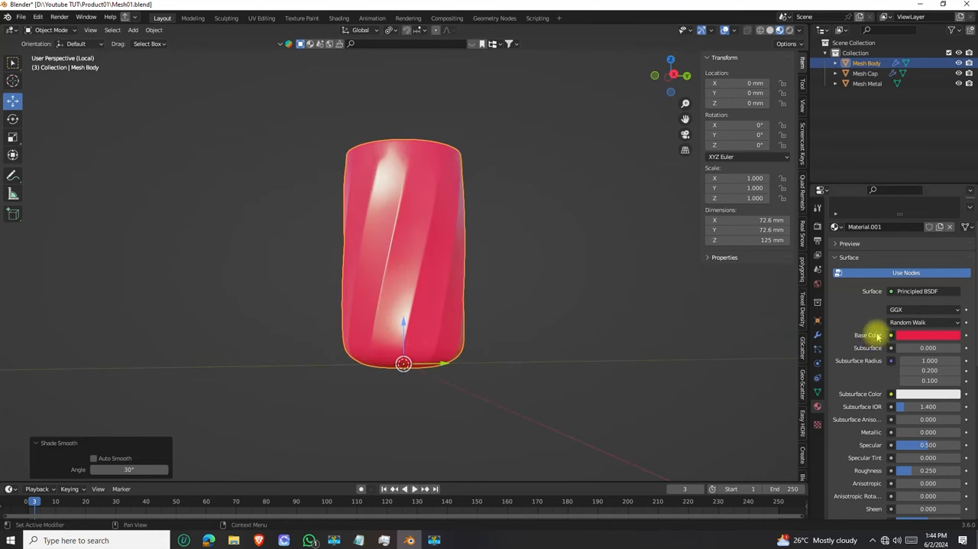
Examine the highlights on the glossy red body and its twisted facets from several angles and distances
middle_drag(411, 240, 332, 225)
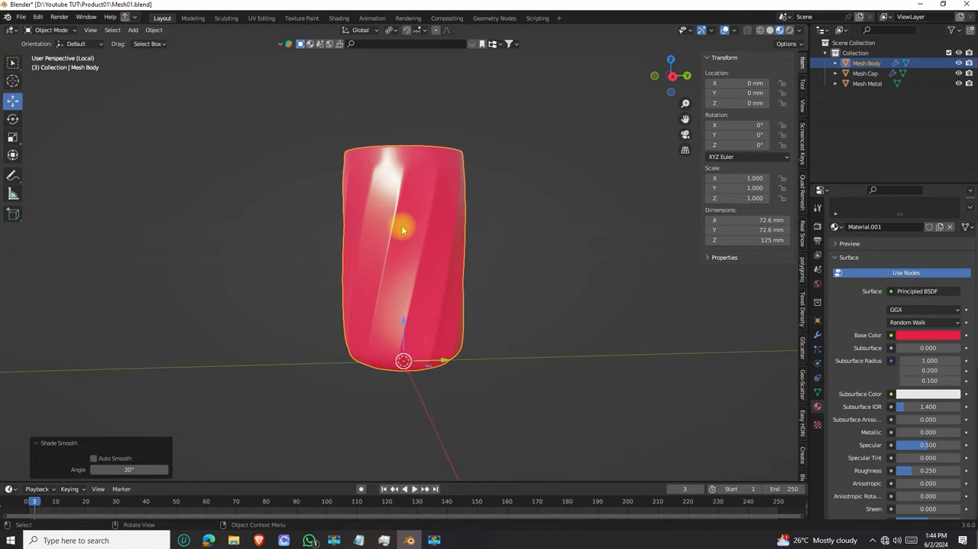
scroll(403, 228, up, 4)
scroll(389, 255, down, 3)
middle_drag(389, 255, 393, 219)
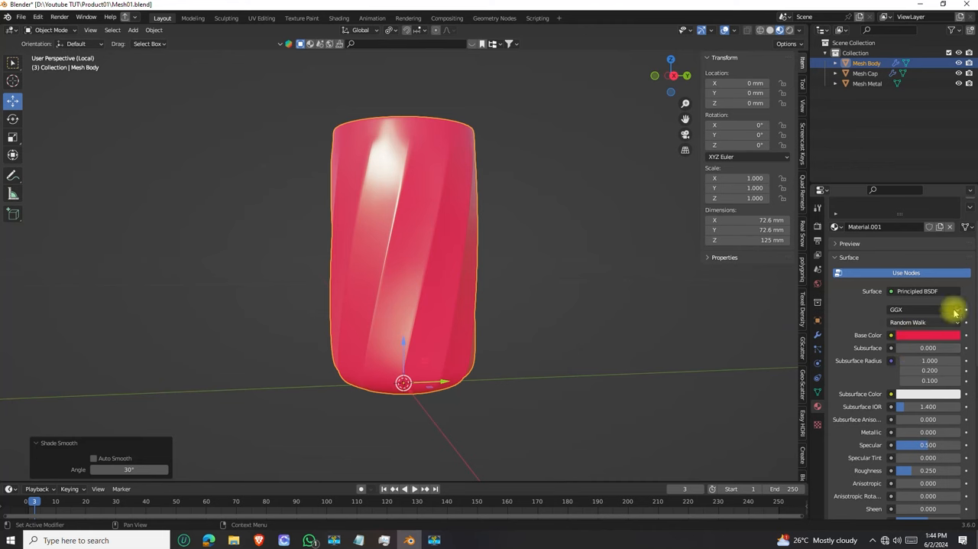
scroll(399, 244, down, 3)
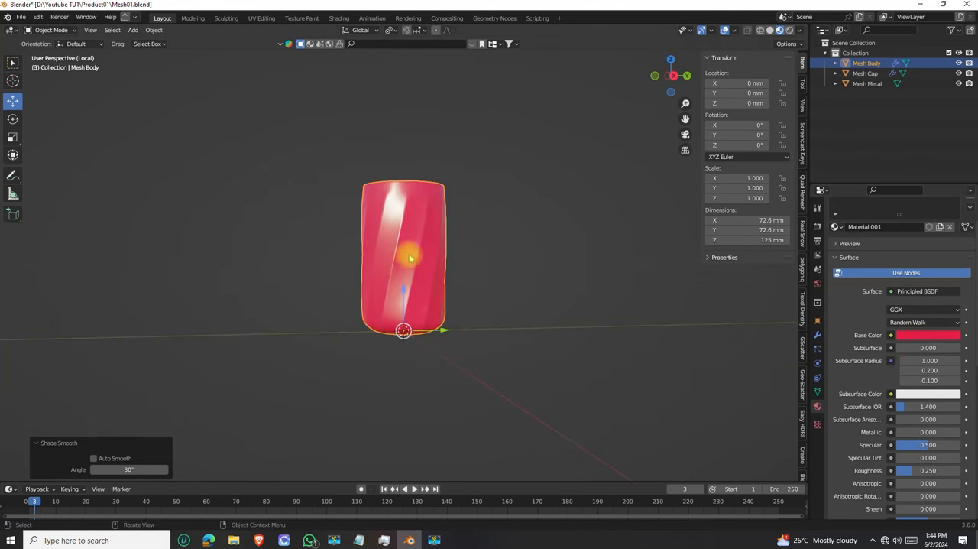
scroll(408, 267, up, 4)
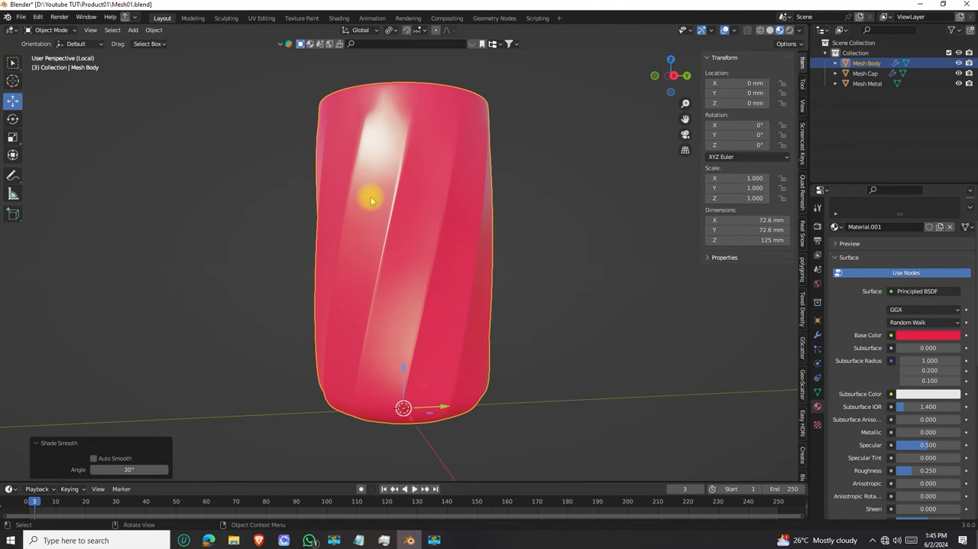
scroll(371, 200, down, 3)
middle_drag(371, 201, 418, 275)
scroll(423, 217, up, 3)
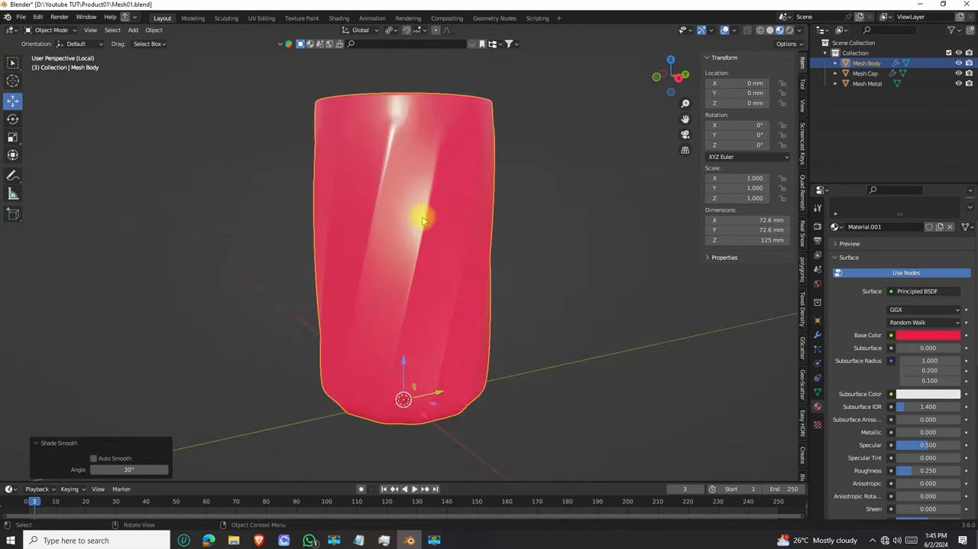
scroll(416, 228, down, 2)
middle_drag(417, 228, 411, 259)
scroll(407, 258, up, 1)
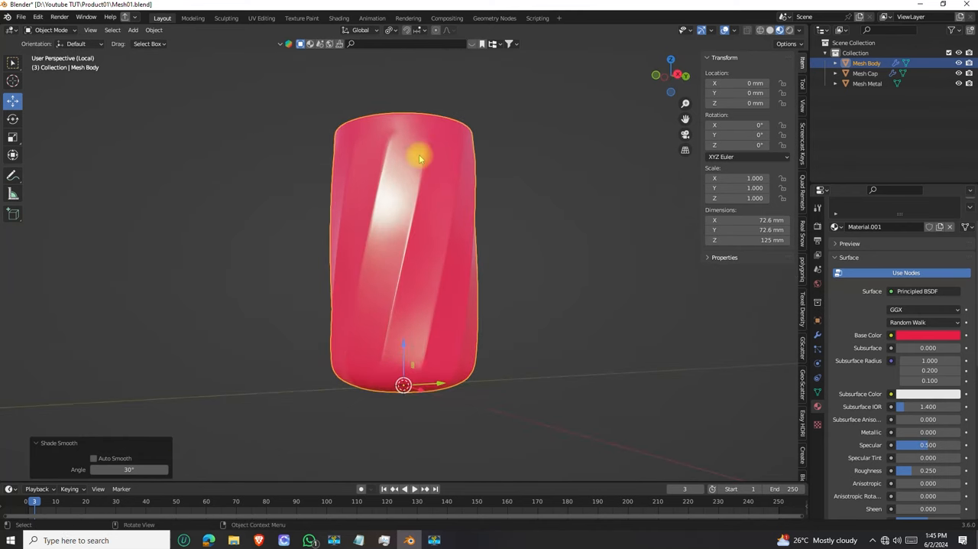
middle_drag(419, 158, 405, 189)
middle_drag(388, 241, 365, 246)
scroll(378, 161, up, 2)
scroll(386, 188, down, 2)
middle_drag(387, 190, 408, 161)
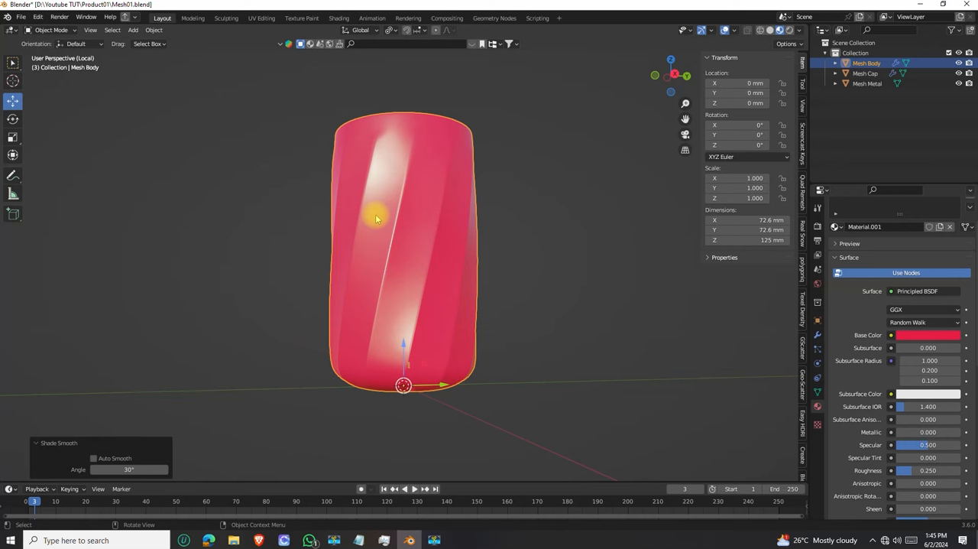
scroll(387, 210, down, 3)
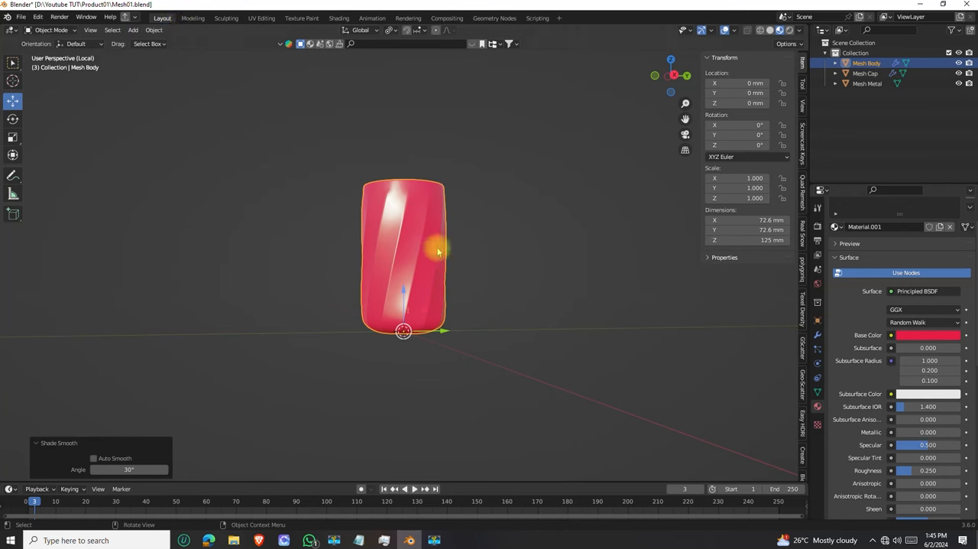
Switch to the Shading workspace and frame the bottle body isolated in local view
shift+middle_drag(413, 252, 448, 247)
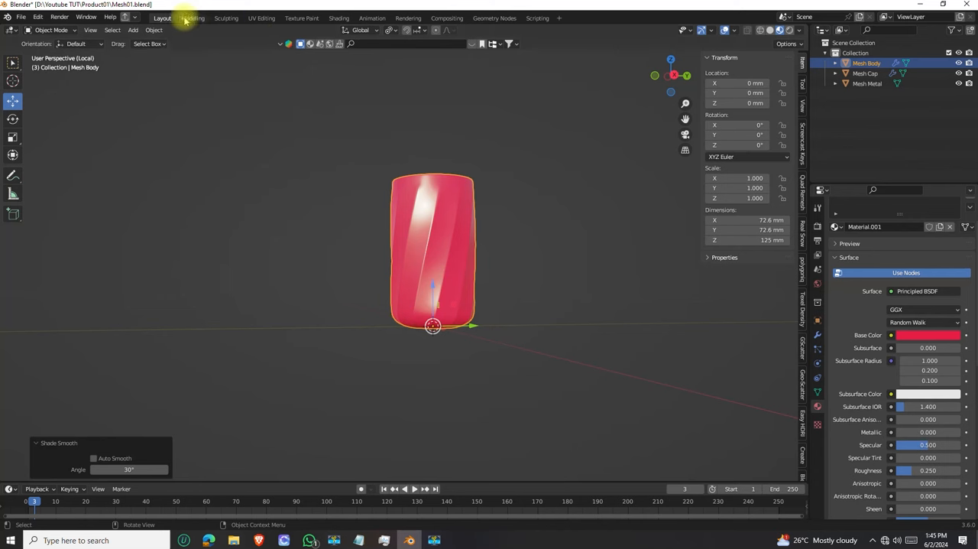
click(339, 18)
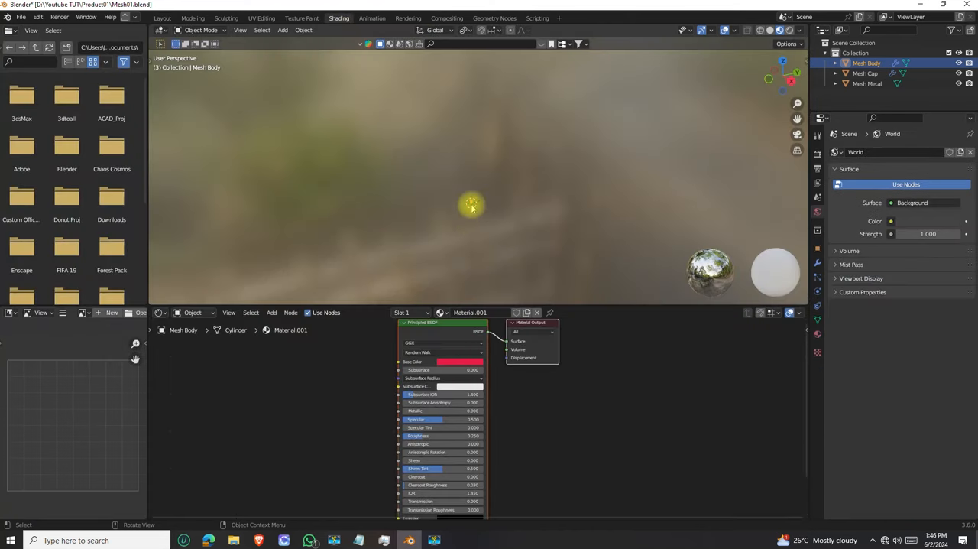
scroll(513, 393, down, 5)
scroll(495, 193, down, 4)
scroll(461, 218, up, 8)
key(KP_Decimal)
scroll(487, 204, down, 3)
mouse_move(487, 202)
middle_down()
mouse_move(455, 133)
mouse_move(496, 162)
mouse_move(627, 153)
mouse_move(438, 130)
mouse_move(428, 161)
mouse_move(581, 186)
mouse_move(718, 163)
mouse_move(527, 153)
mouse_move(415, 166)
mouse_move(476, 181)
mouse_move(428, 175)
mouse_move(469, 144)
mouse_move(583, 167)
mouse_move(448, 153)
mouse_move(466, 140)
mouse_move(475, 156)
middle_up()
key(KP_Divide)
scroll(469, 173, down, 7)
scroll(474, 165, up, 8)
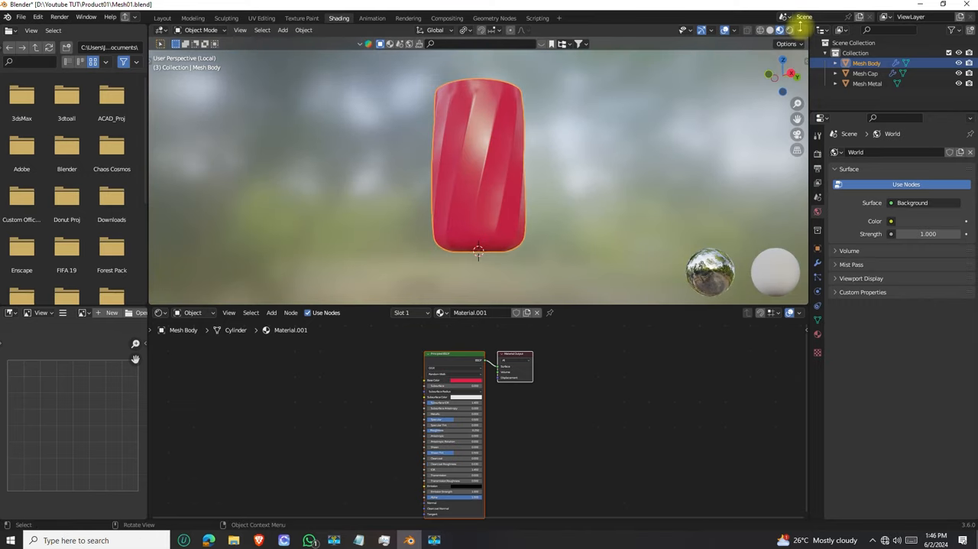
Set the world opacity of the material preview shading to 0 to hide the HDRI background
click(800, 32)
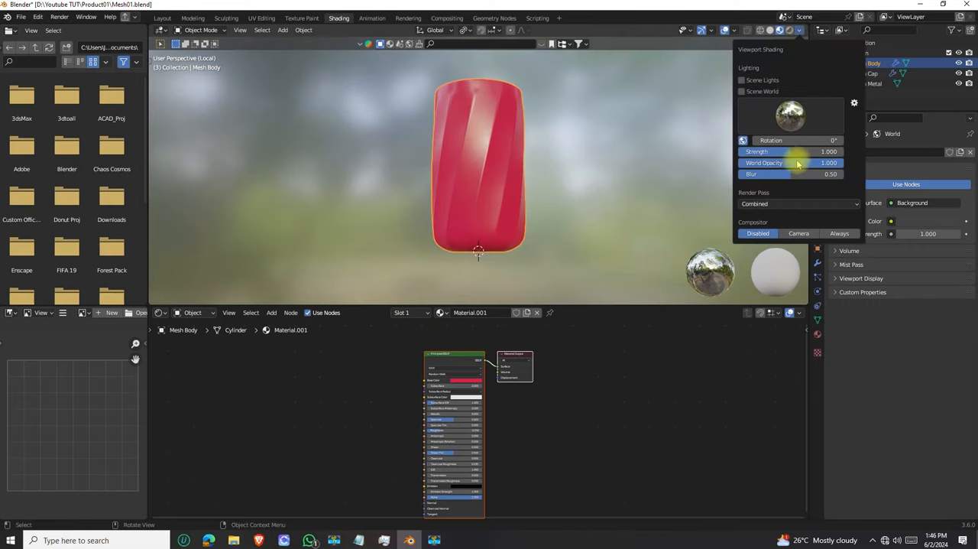
drag(836, 167, 746, 164)
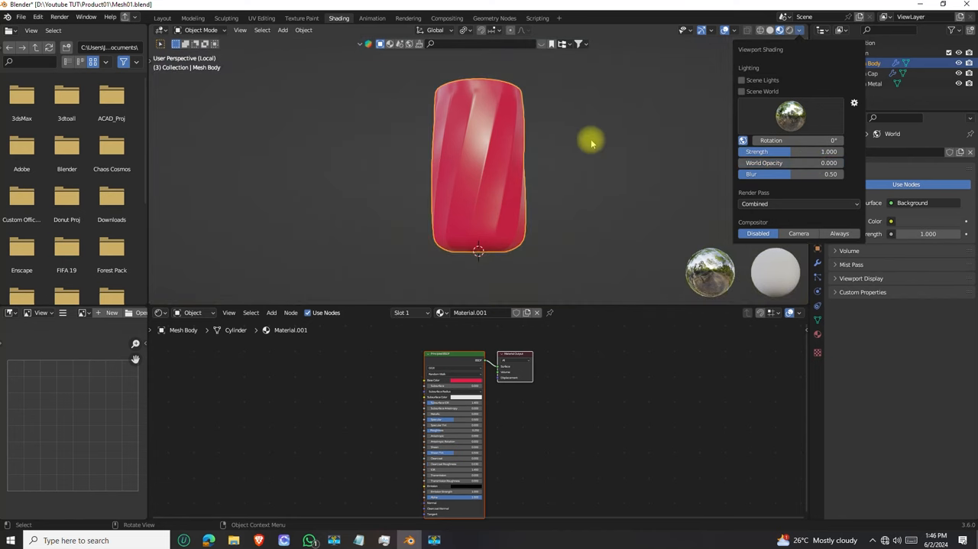
mouse_move(465, 170)
middle_down()
mouse_move(466, 102)
mouse_move(391, 229)
mouse_move(465, 164)
mouse_move(479, 168)
middle_up()
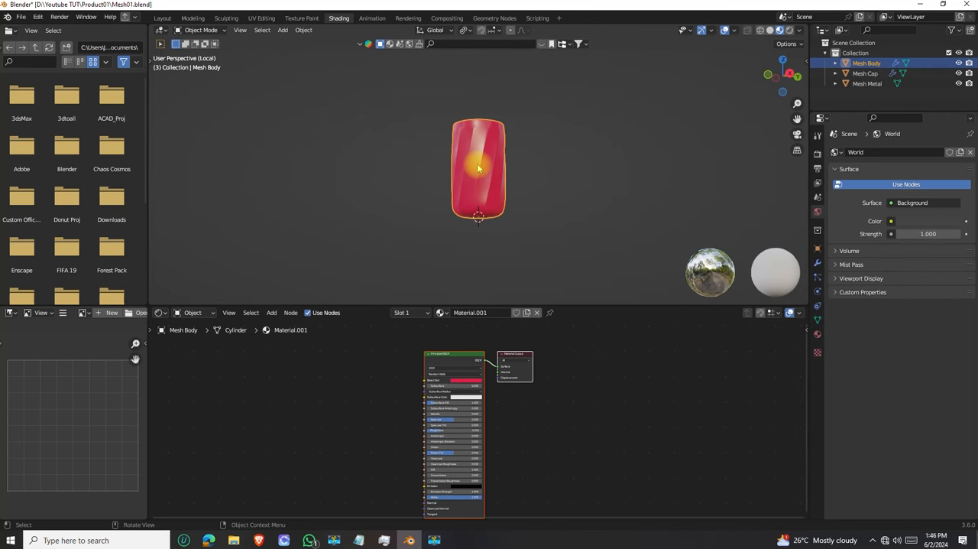
scroll(487, 153, up, 5)
scroll(486, 153, down, 2)
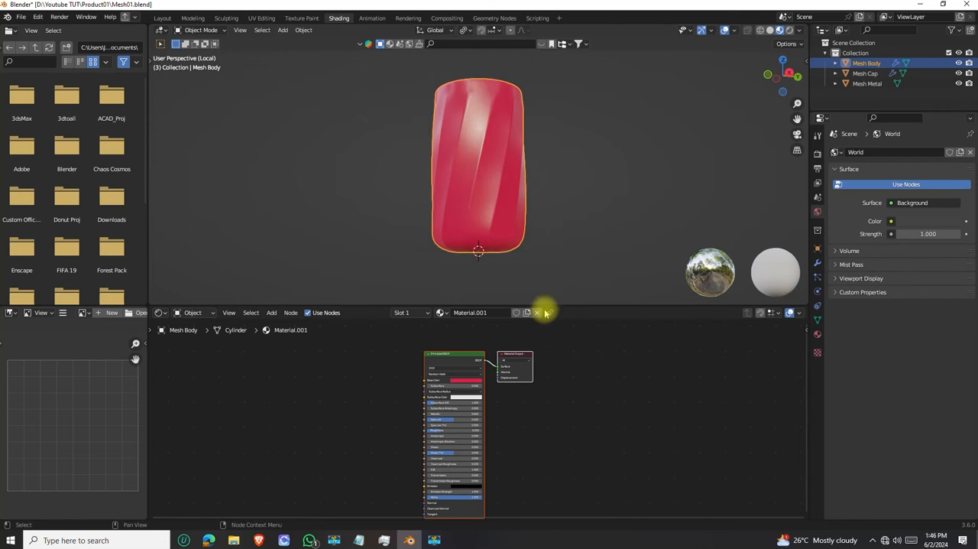
Enlarge the node editing area and move the Material Output node slightly farther from the Principled BSDF node
drag(550, 306, 546, 246)
middle_drag(504, 168, 501, 145)
scroll(511, 366, down, 1)
middle_drag(505, 369, 584, 359)
scroll(550, 313, up, 3)
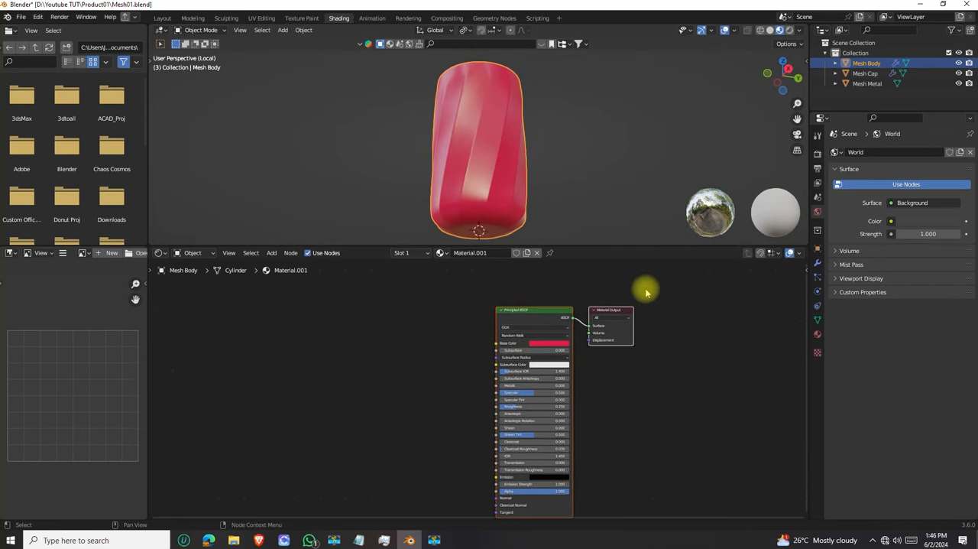
drag(500, 283, 644, 460)
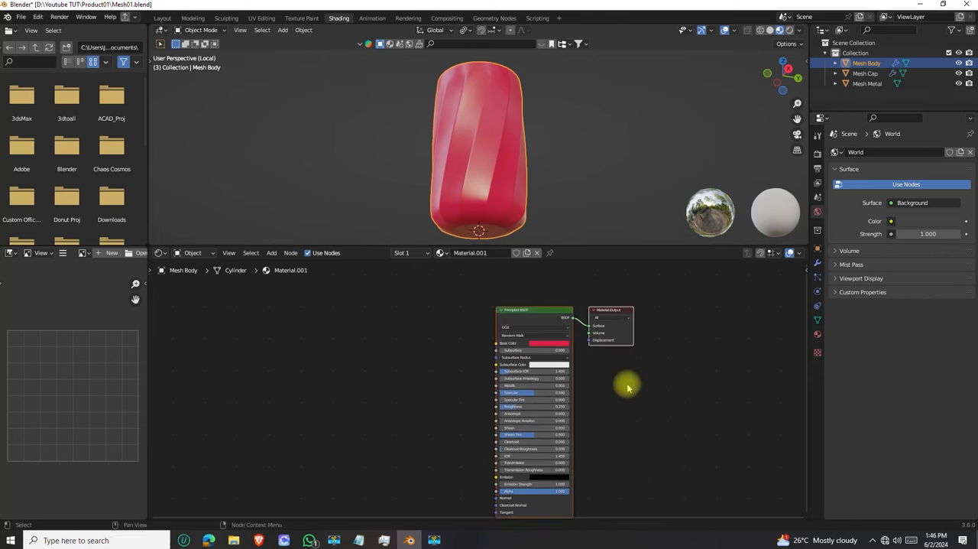
middle_drag(571, 398, 592, 404)
drag(546, 292, 514, 344)
click(642, 315)
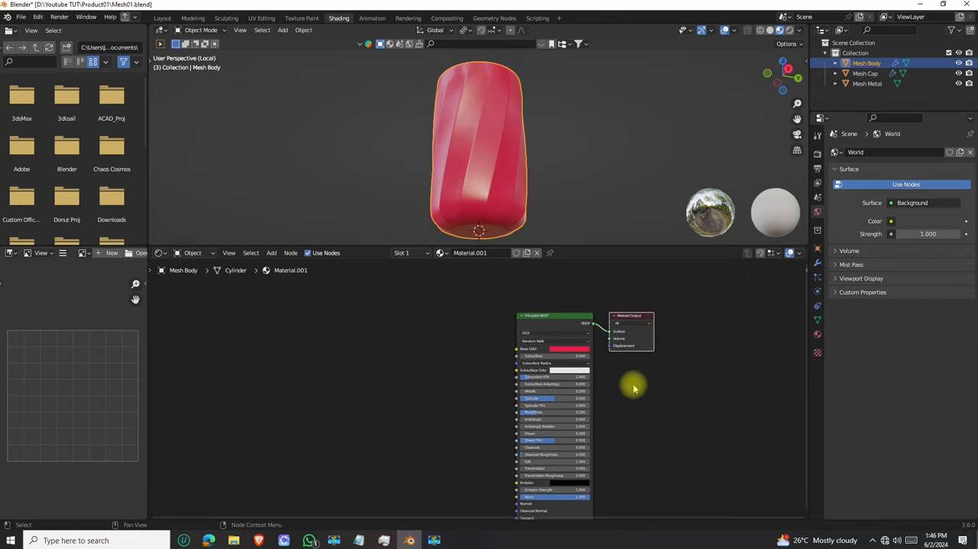
drag(641, 314, 651, 319)
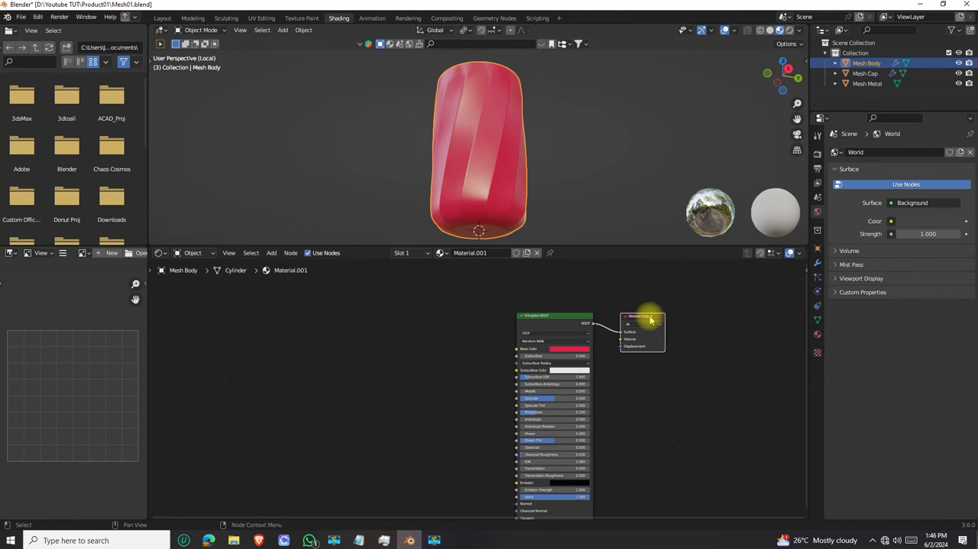
Add a Noise Texture node to the body's material and connect its Fac output to the Principled BSDF's Roughness
scroll(542, 354, up, 2)
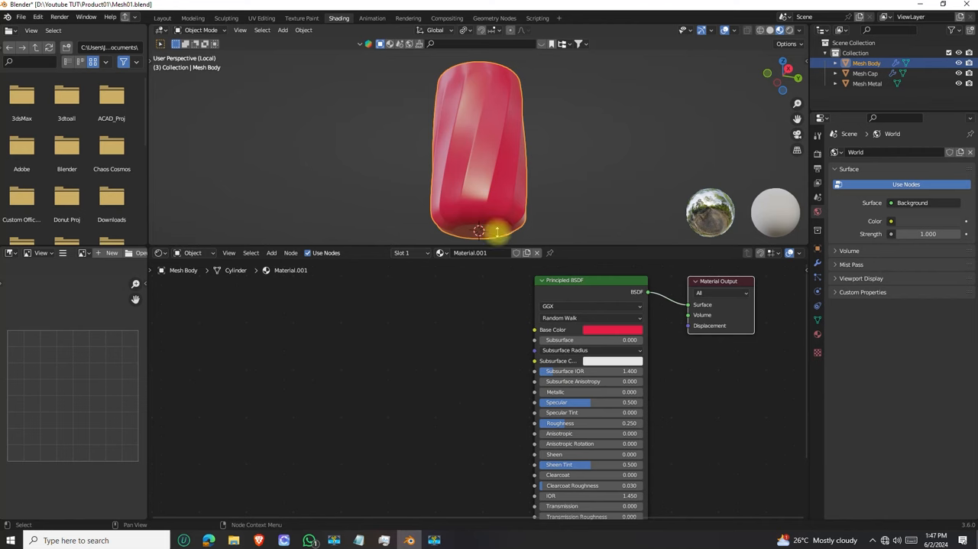
middle_drag(458, 363, 472, 353)
mouse_move(459, 175)
middle_down()
mouse_move(448, 157)
mouse_move(450, 174)
middle_up()
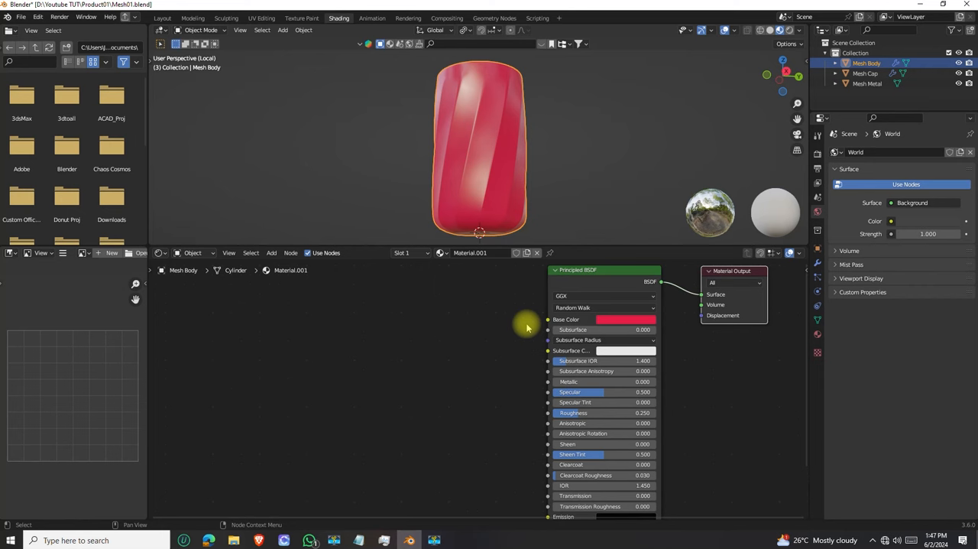
middle_drag(513, 379, 541, 364)
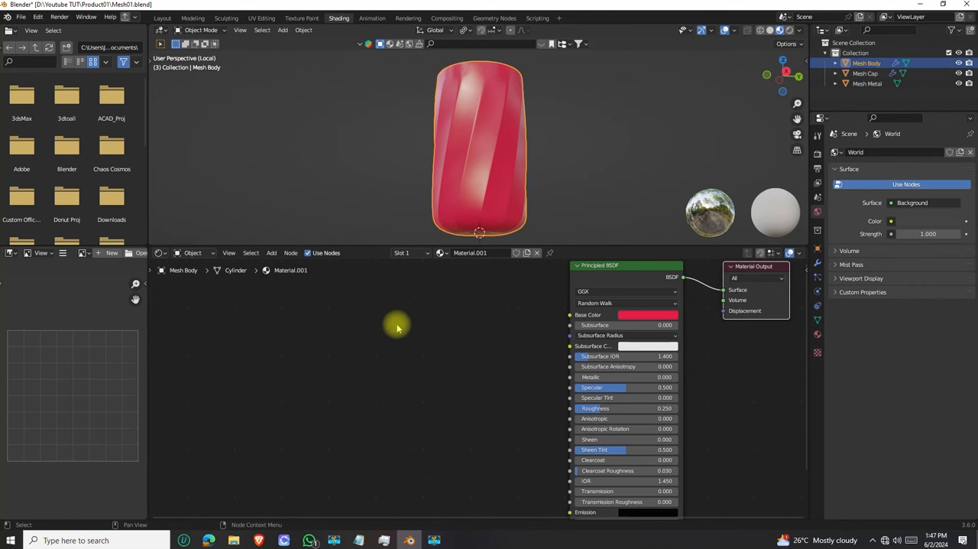
click(272, 253)
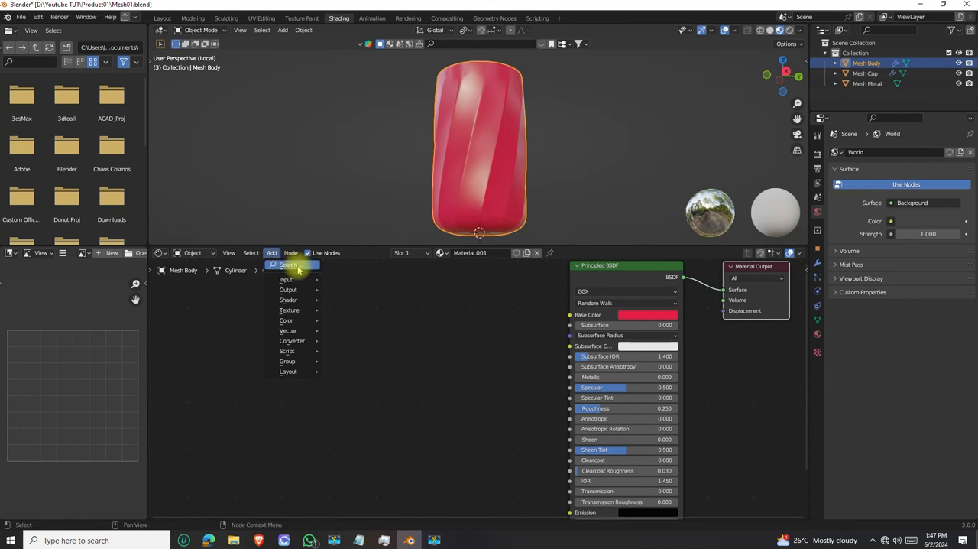
click(294, 265)
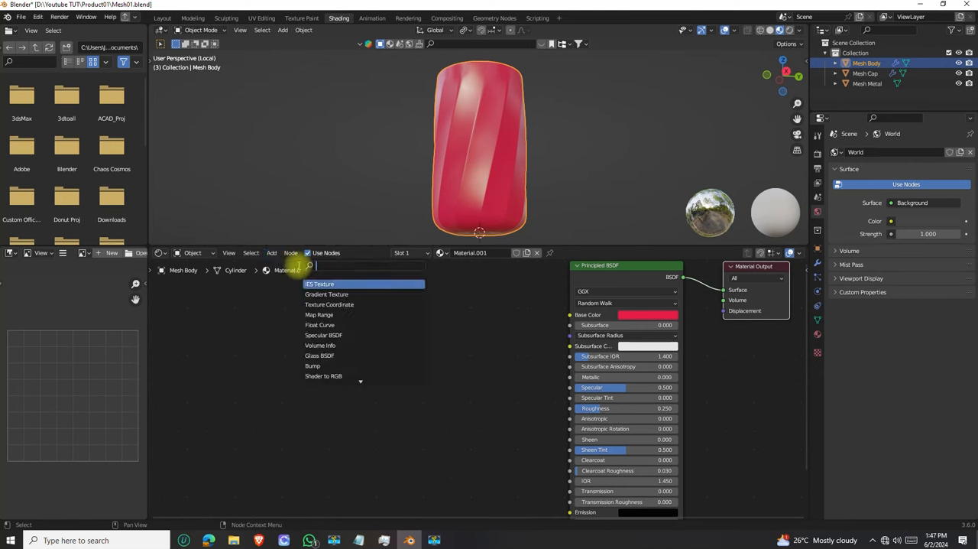
text(noise)
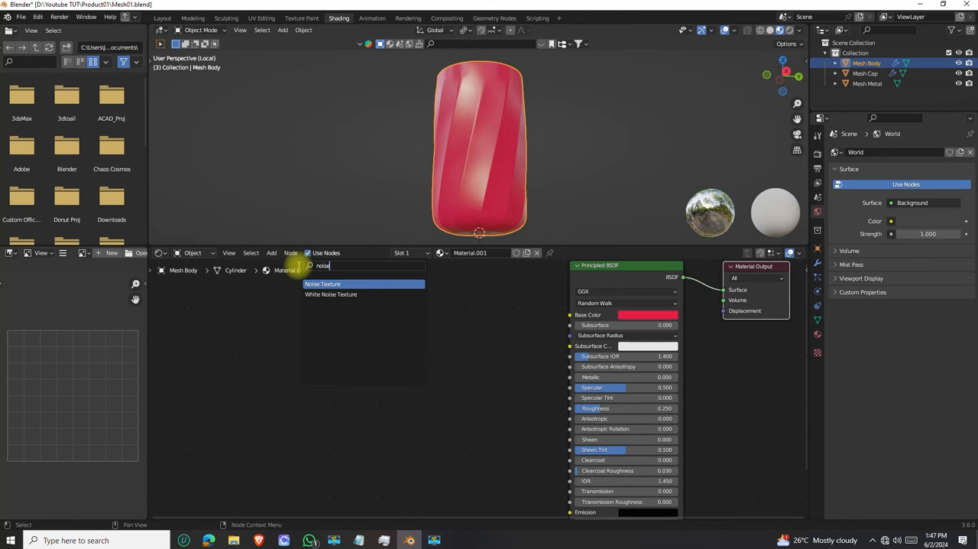
click(323, 283)
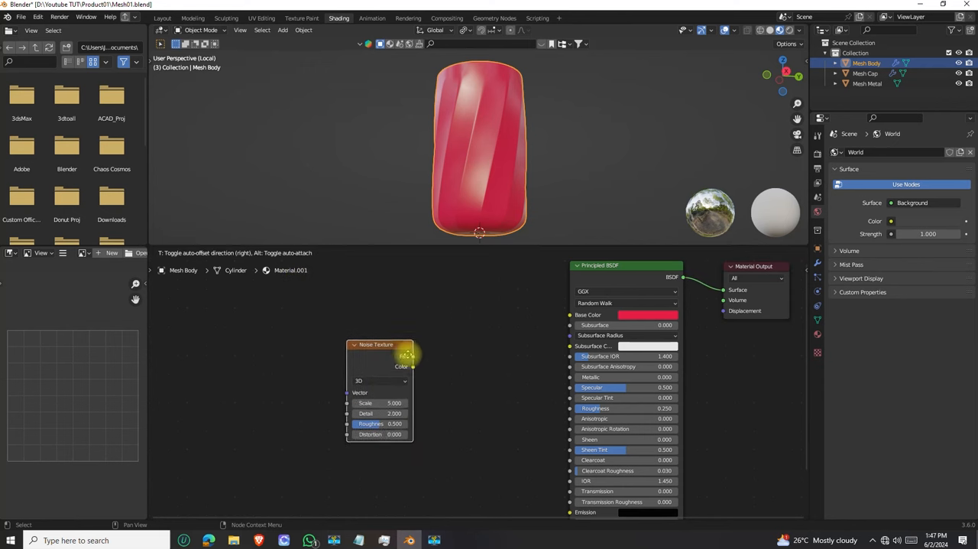
click(419, 348)
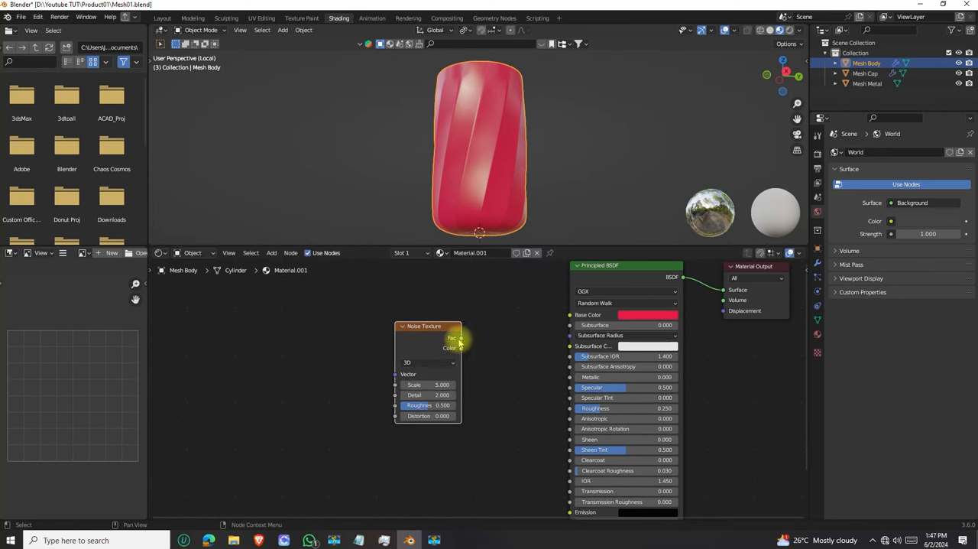
drag(461, 339, 569, 408)
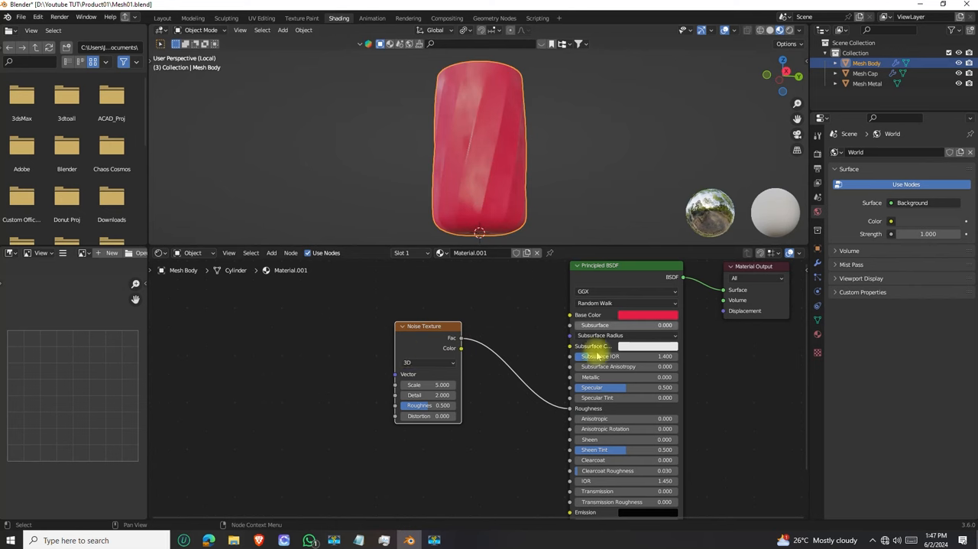
Try the noise's Fac output on Base Color to examine its pattern on the body, and return the link to Roughness
drag(569, 408, 570, 314)
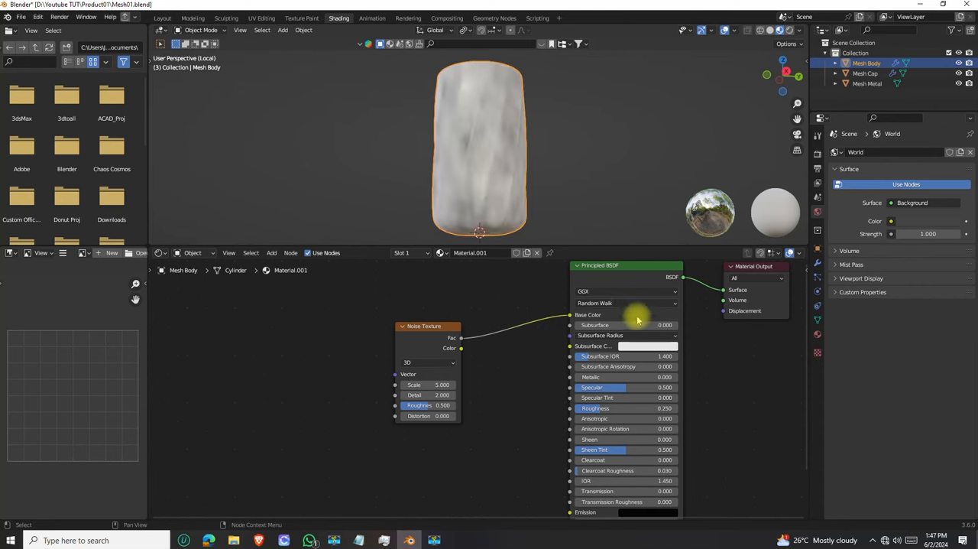
middle_drag(470, 154, 449, 170)
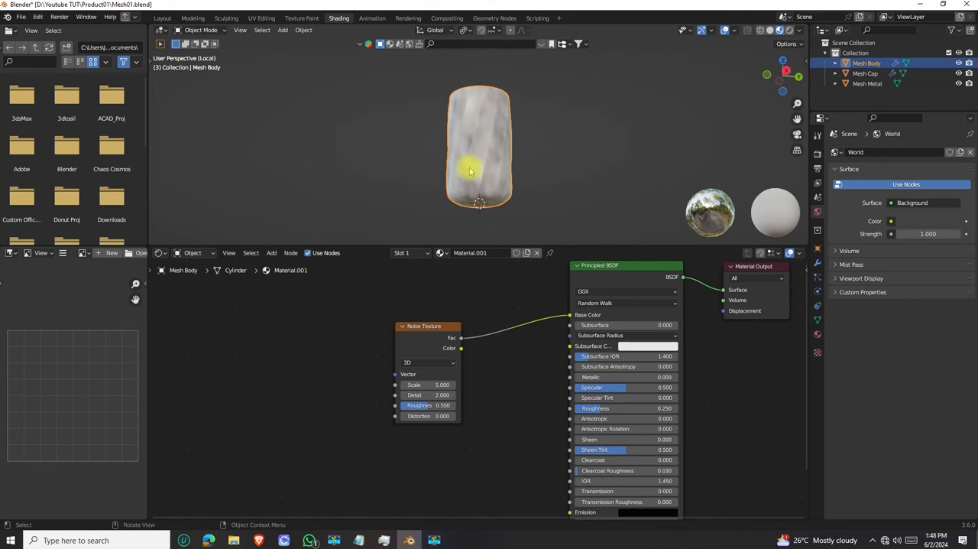
drag(415, 324, 384, 322)
middle_drag(466, 163, 483, 153)
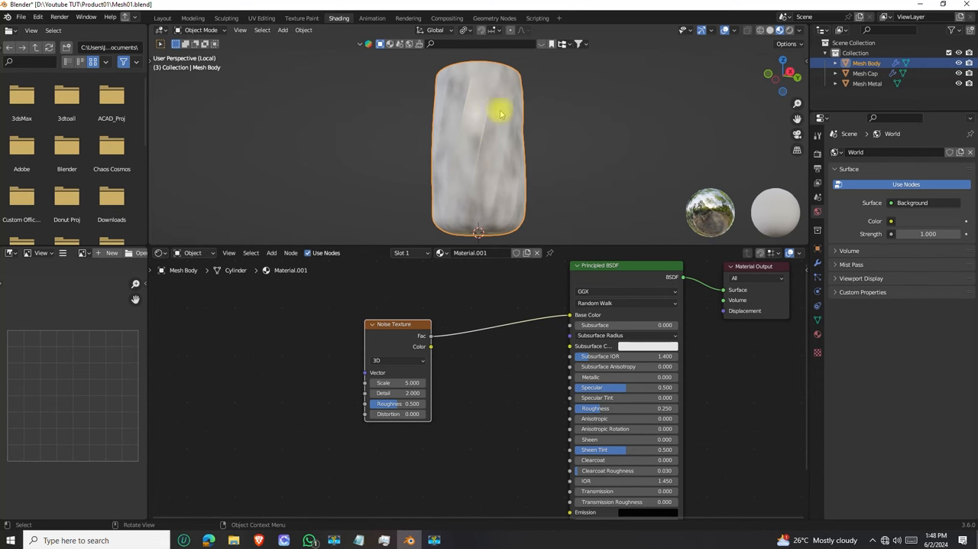
drag(569, 314, 569, 409)
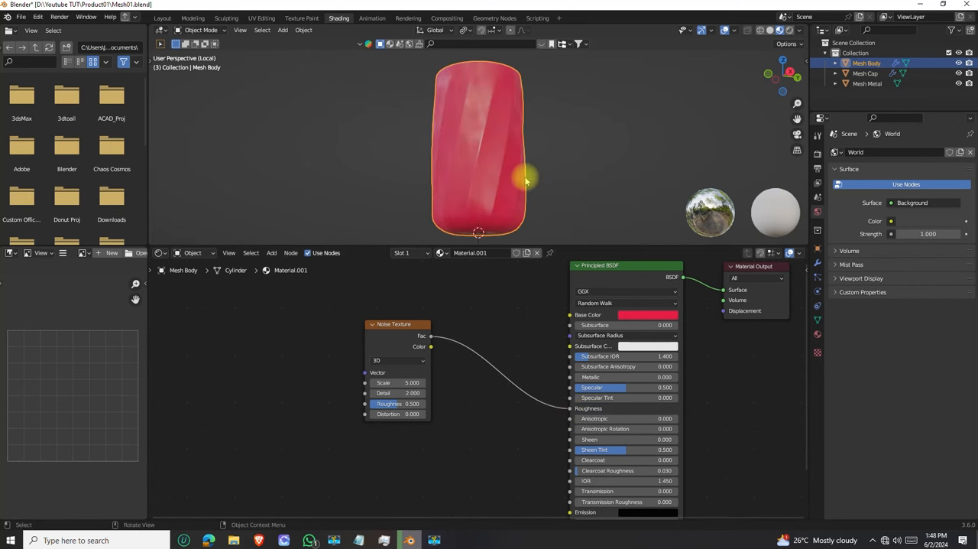
Check that the Node Wrangler add-on is enabled in the preferences and save the preferences
click(37, 18)
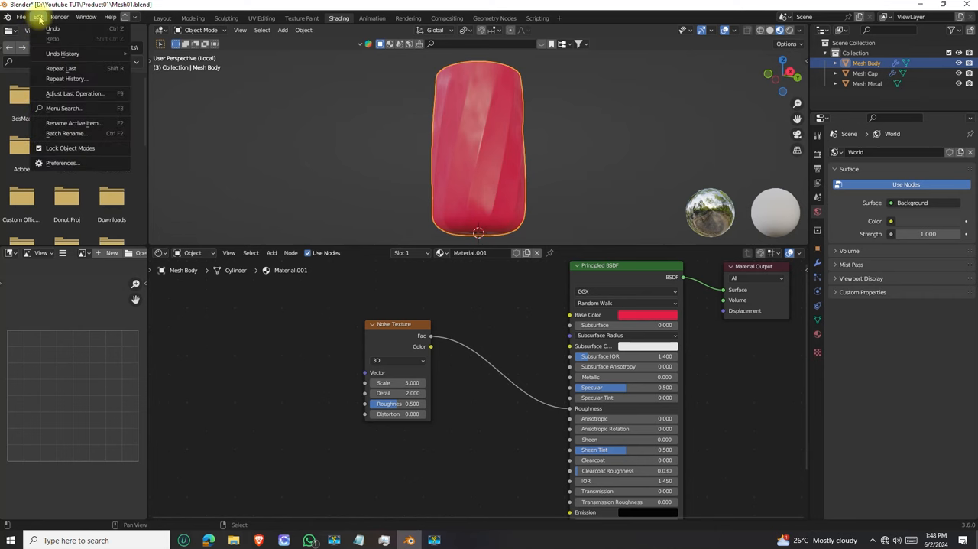
click(63, 163)
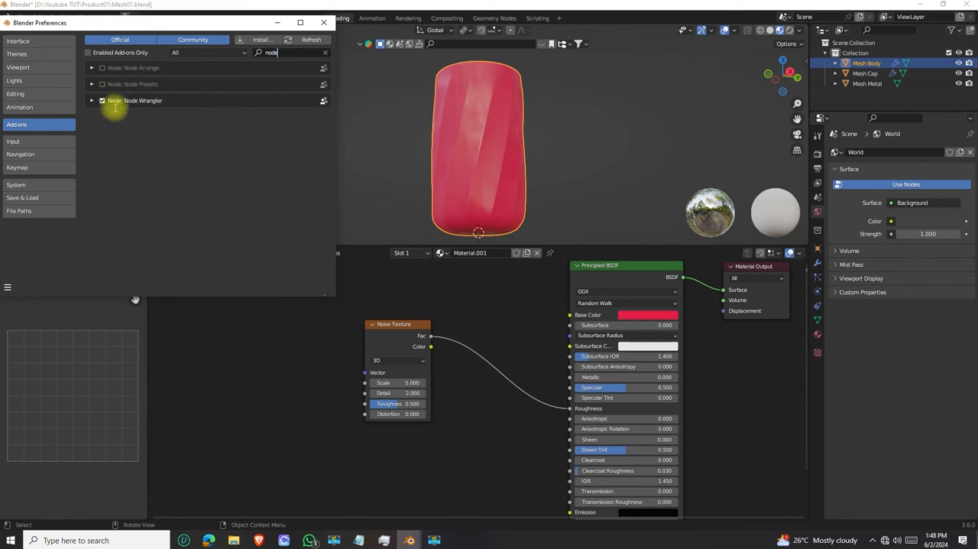
click(7, 289)
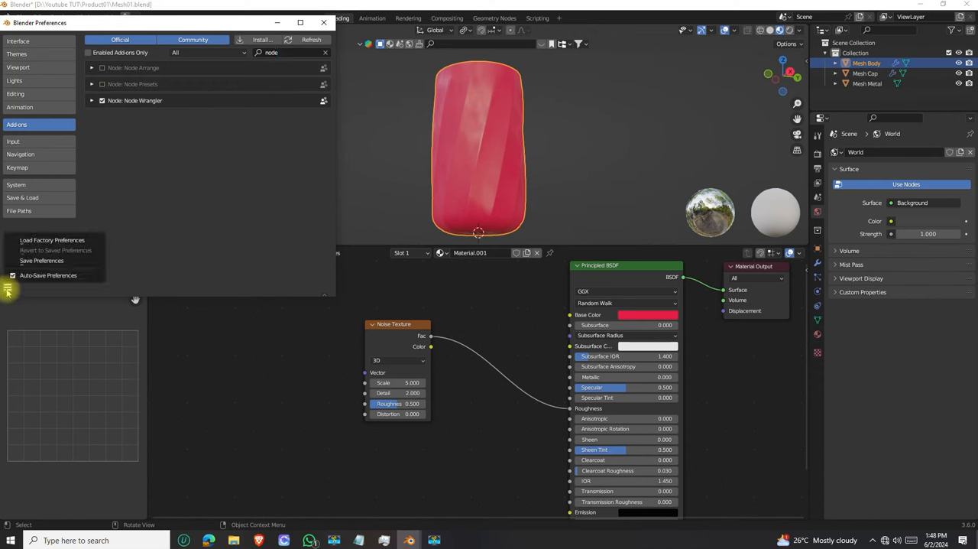
click(38, 260)
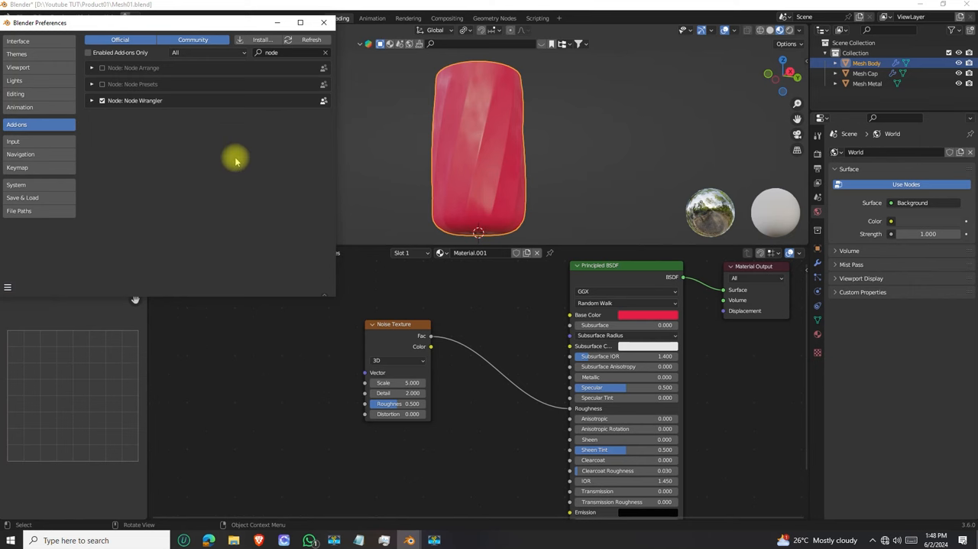
click(323, 22)
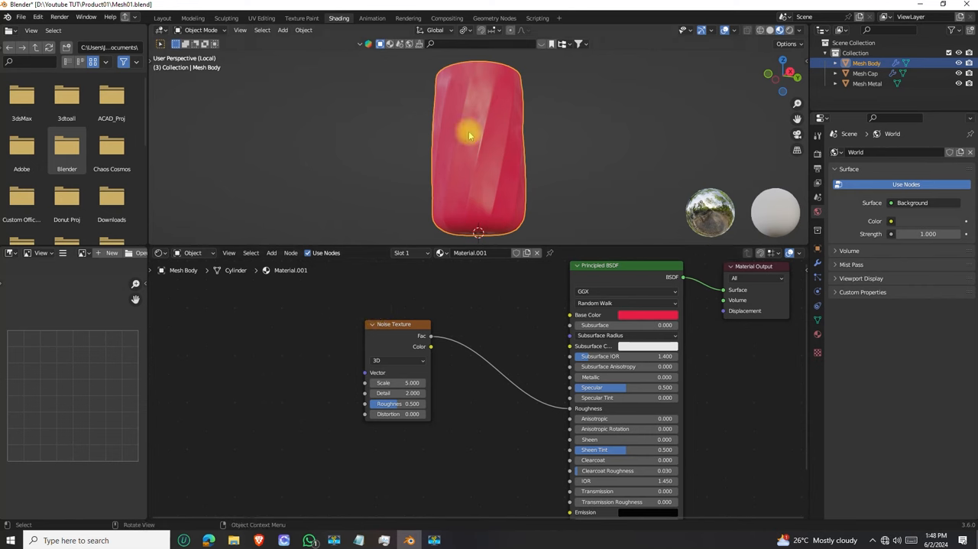
Preview the Noise Texture's Fac and Color outputs directly on the body, and return the preview to the Principled BSDF
scroll(482, 327, down, 1)
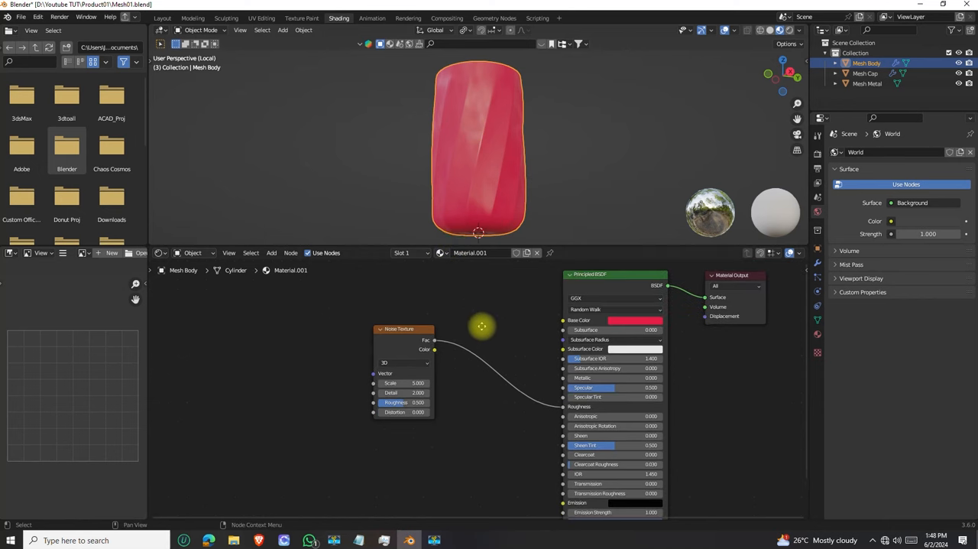
middle_drag(483, 328, 466, 347)
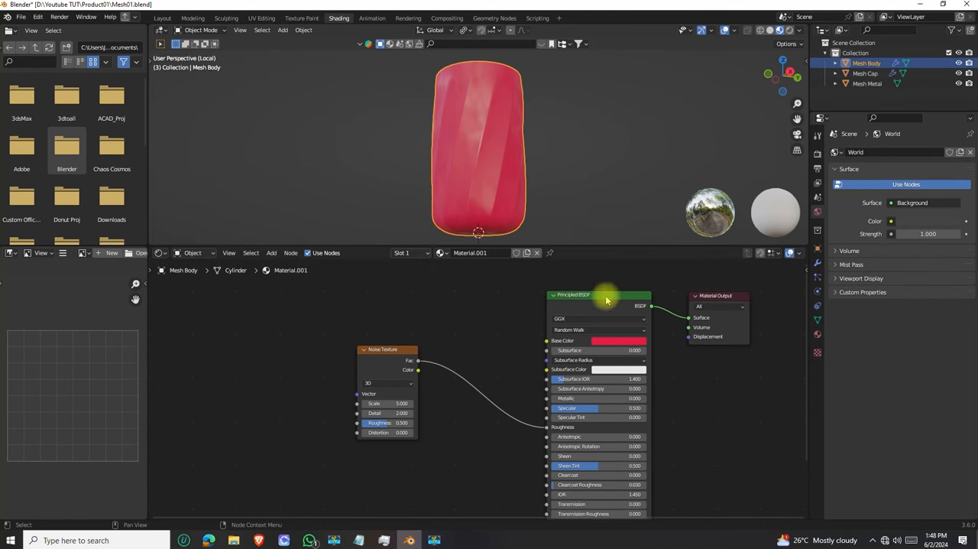
ctrl+shift+click(397, 356)
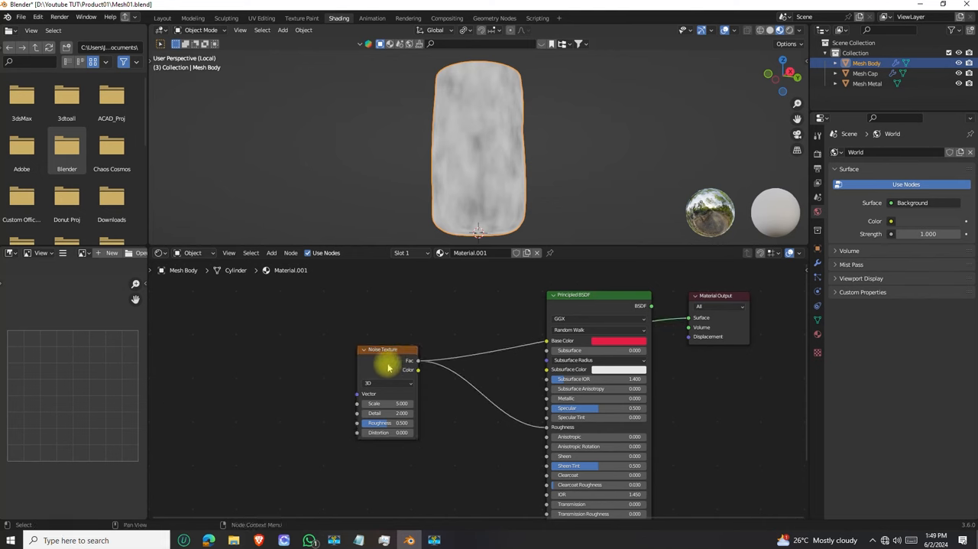
ctrl+shift+click(390, 353)
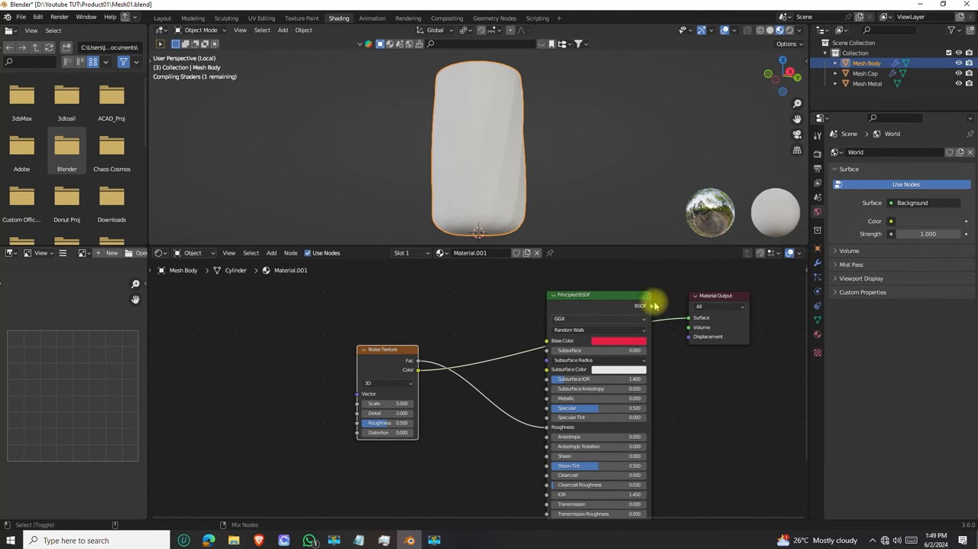
ctrl+shift+click(397, 353)
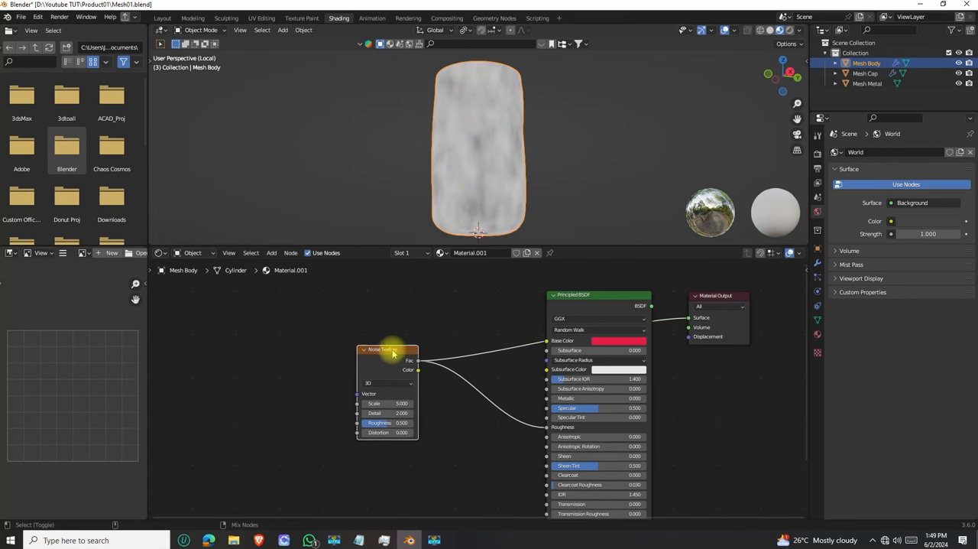
ctrl+shift+click(588, 298)
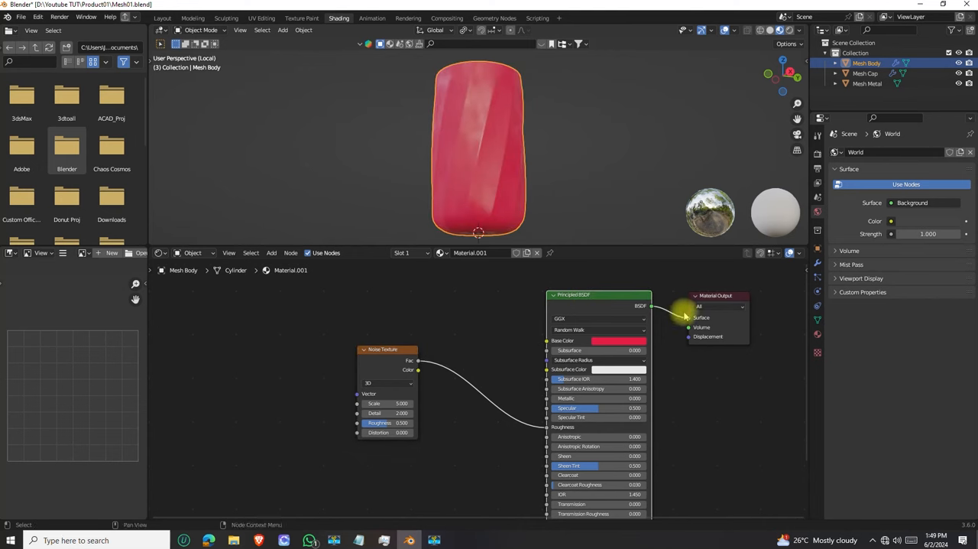
Compare the noise pattern on the body with the shaded material by previewing the Noise Texture and the Principled BSDF in turn
scroll(420, 371, up, 2)
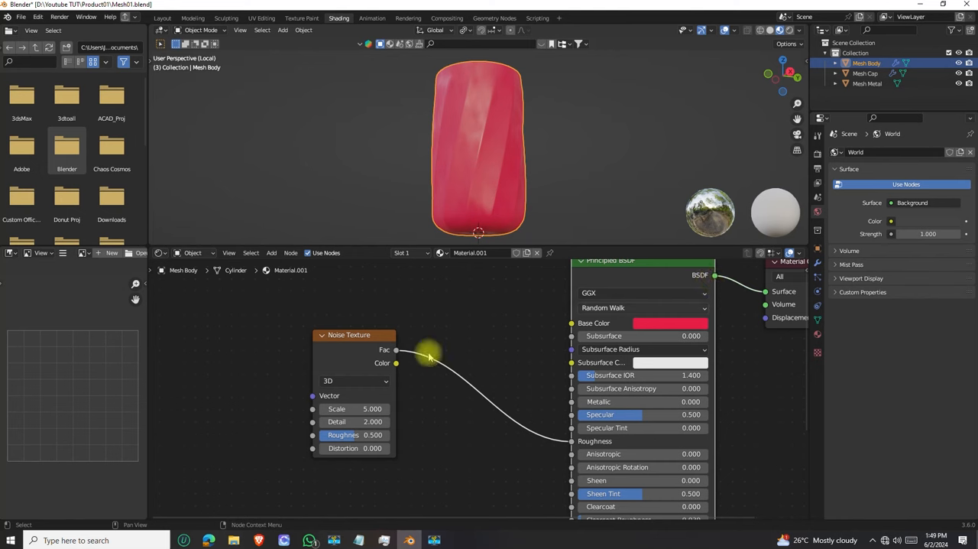
ctrl+shift+click(360, 338)
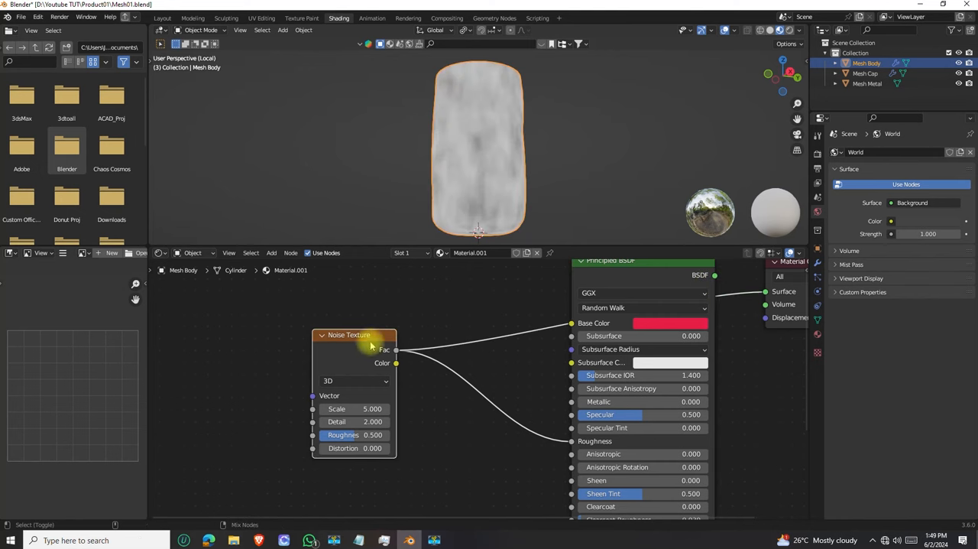
ctrl+shift+click(357, 337)
drag(572, 322, 397, 363)
ctrl+shift+click(368, 337)
scroll(376, 363, down, 4)
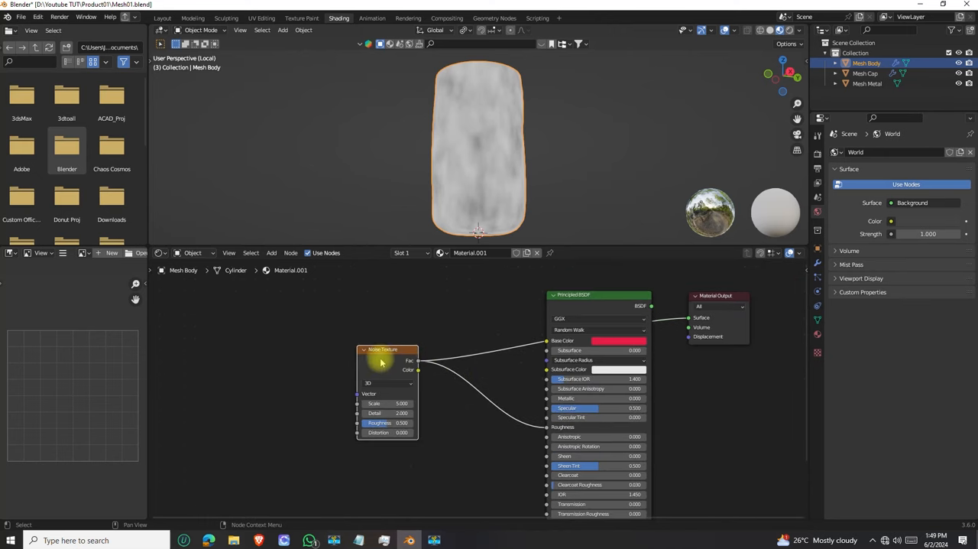
middle_drag(463, 367, 484, 328)
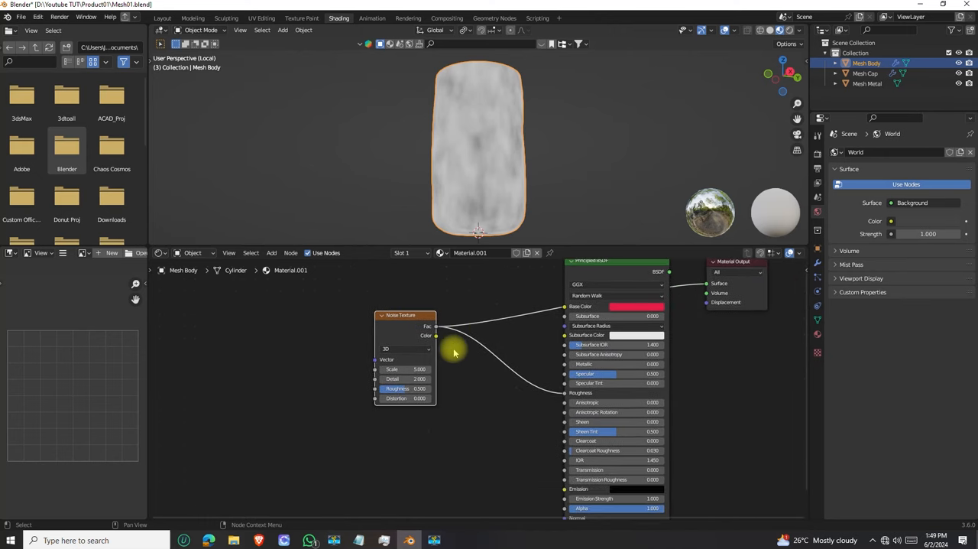
middle_drag(487, 364, 436, 386)
ctrl+shift+click(553, 283)
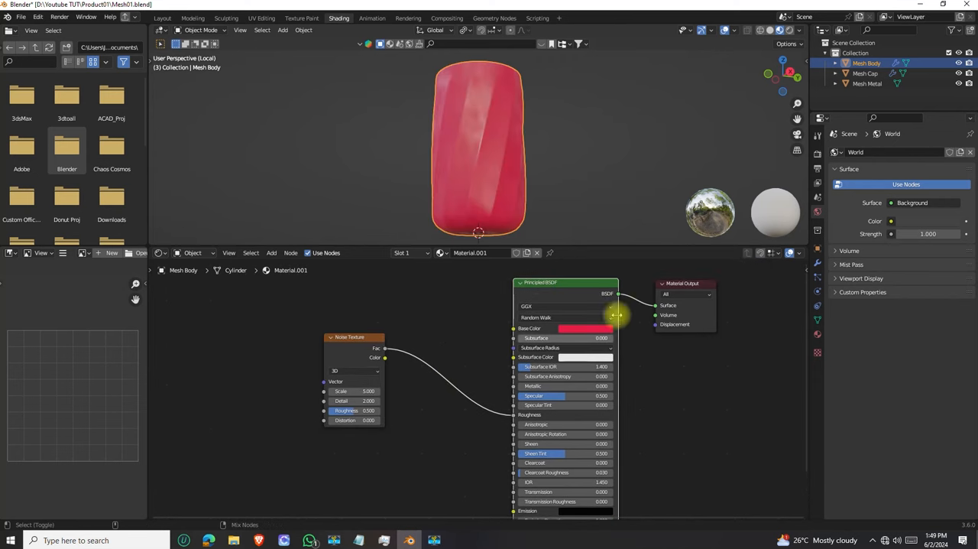
Preview the Noise Texture on the body and raise its Scale to 17.3
ctrl+shift+click(349, 345)
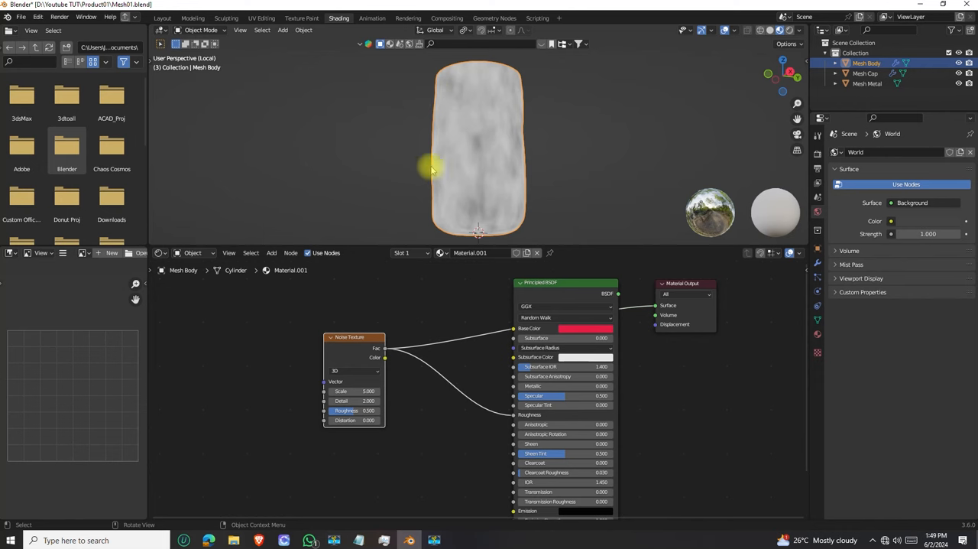
scroll(375, 406, up, 2)
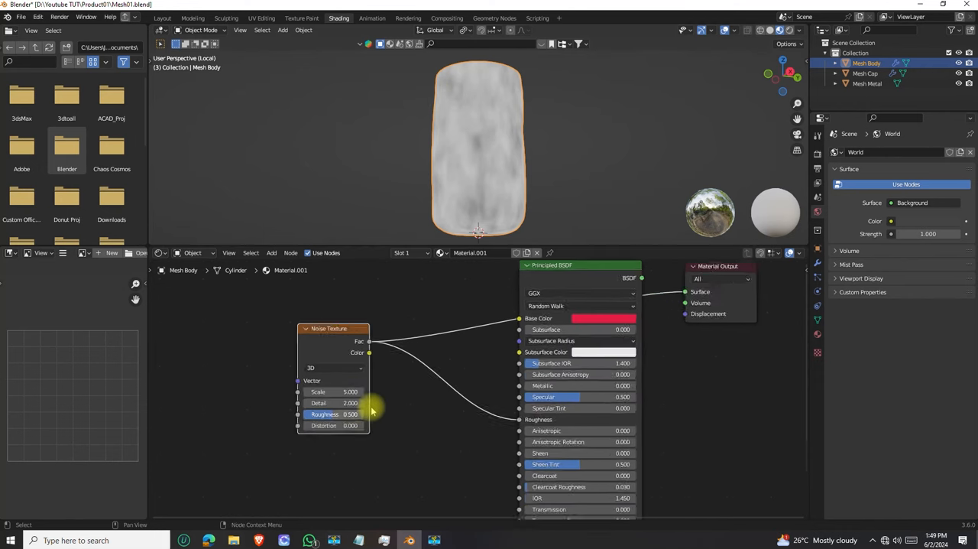
middle_drag(431, 384, 473, 386)
mouse_move(401, 379)
mouse_down()
mouse_move(377, 379)
mouse_move(392, 379)
mouse_up()
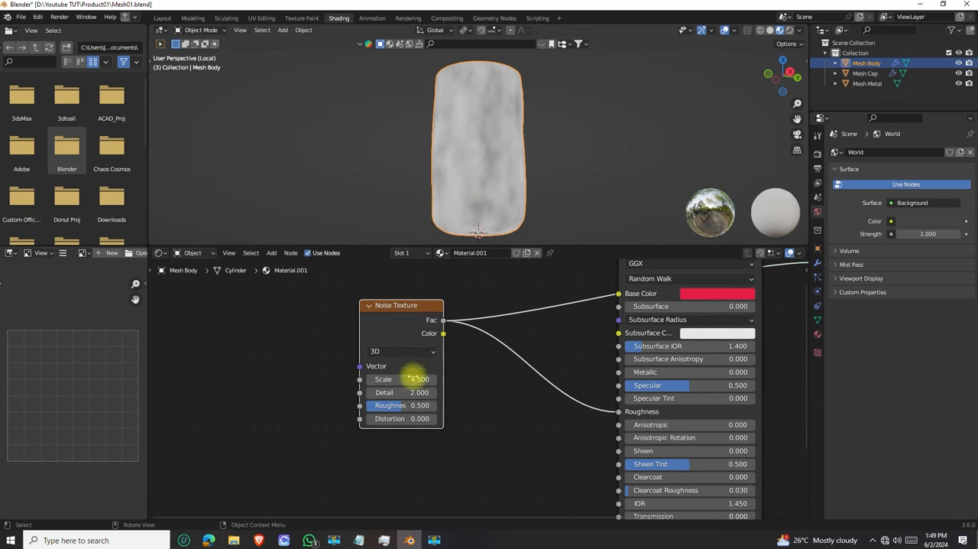
drag(398, 379, 642, 379)
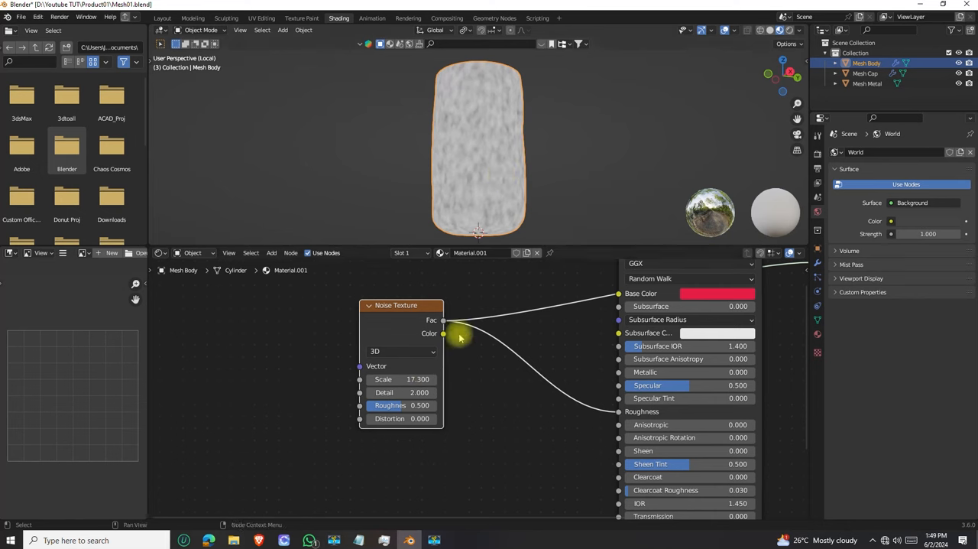
Switch the preview to the Principled BSDF and examine the finer roughness variation on the body up close
middle_drag(558, 353, 501, 401)
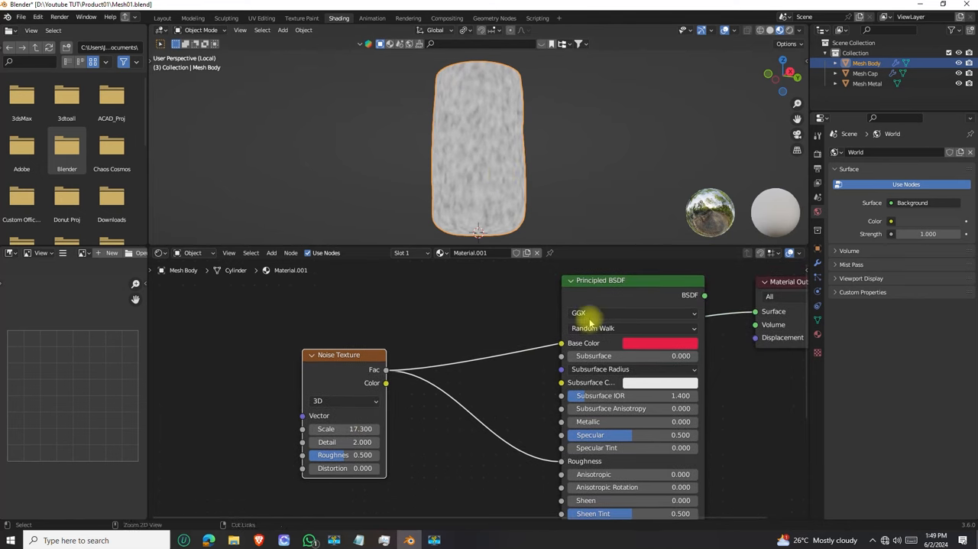
ctrl+shift+click(609, 283)
middle_drag(448, 171, 438, 137)
scroll(462, 115, up, 4)
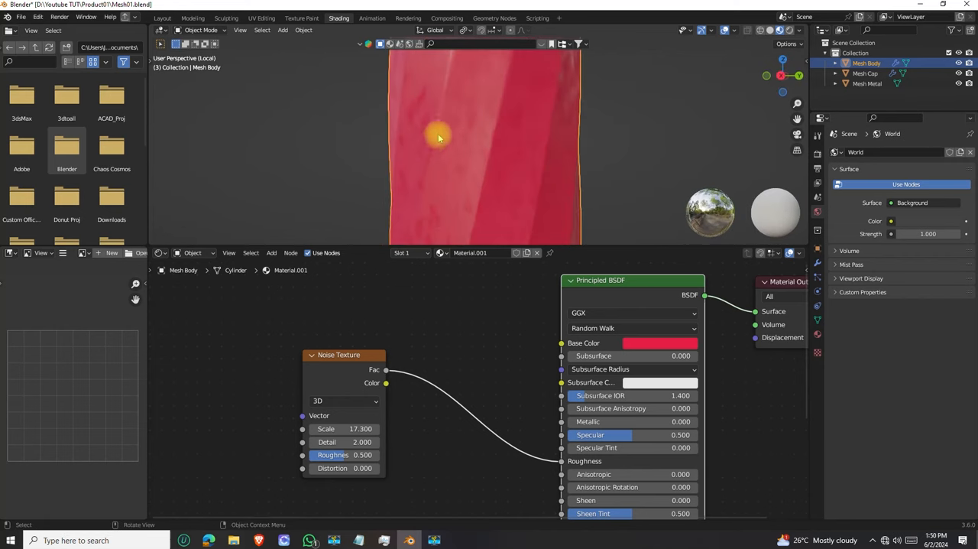
scroll(462, 168, down, 7)
middle_drag(464, 168, 484, 158)
Preview the Noise Texture on the body again and set its Scale to 2.6 and Detail to 15
ctrl+shift+click(348, 362)
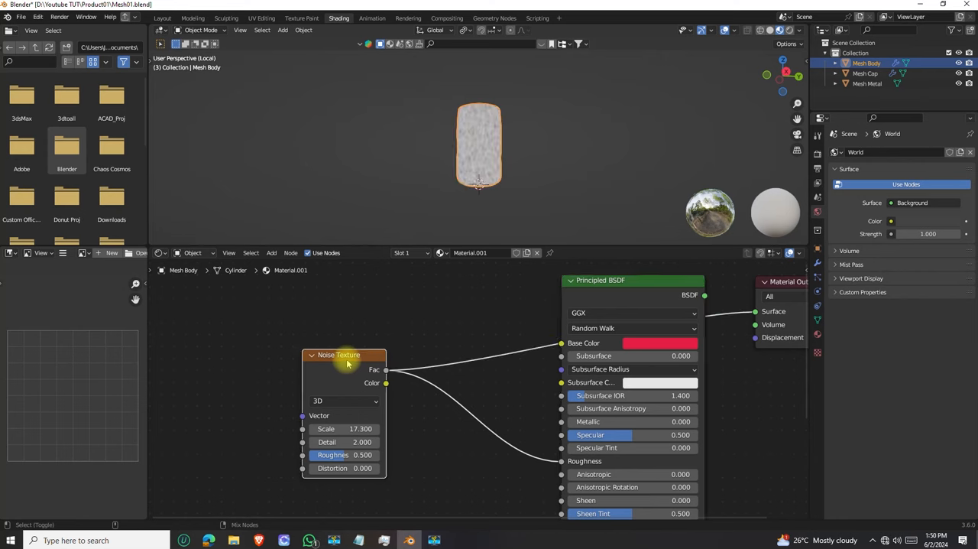
scroll(478, 161, up, 5)
scroll(478, 160, up, 2)
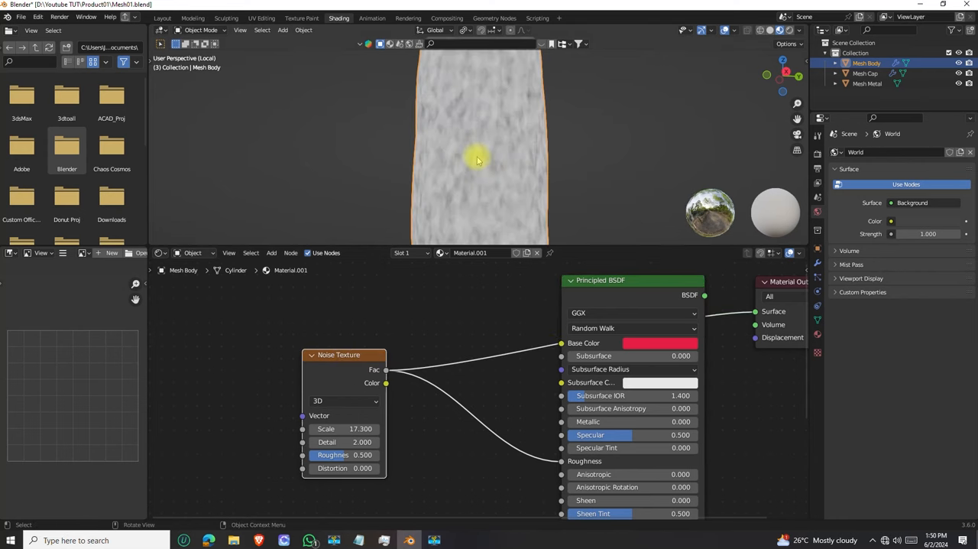
scroll(480, 146, down, 3)
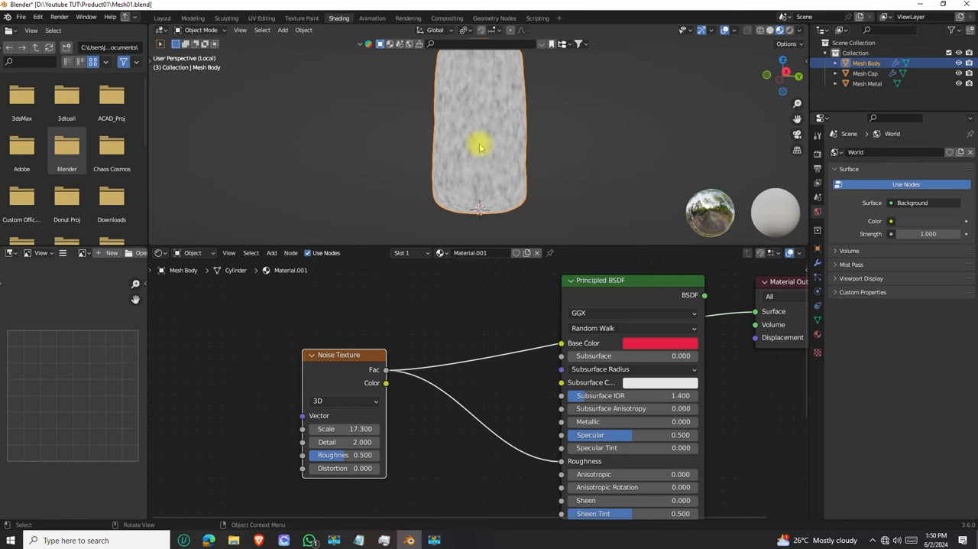
drag(349, 429, 306, 429)
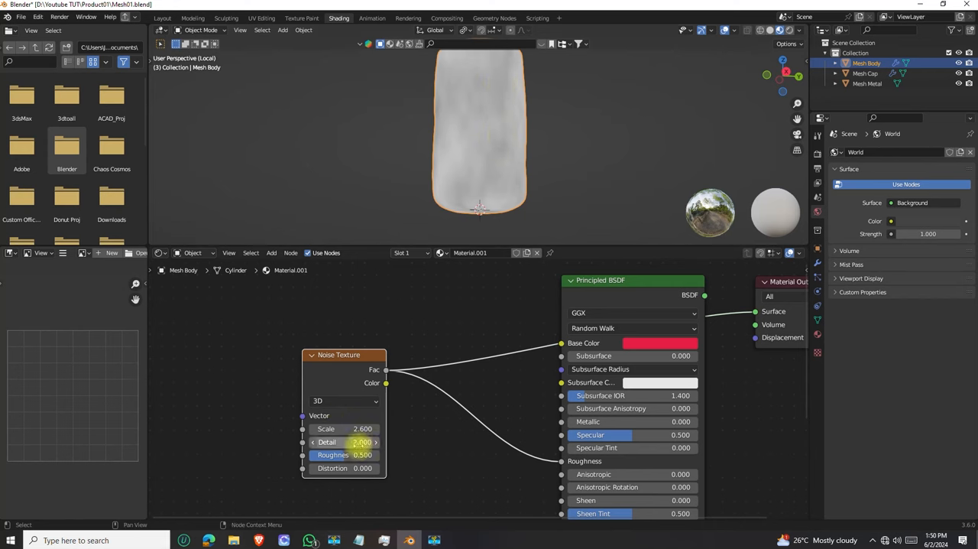
mouse_move(364, 442)
mouse_down()
mouse_move(328, 442)
mouse_move(360, 441)
mouse_up()
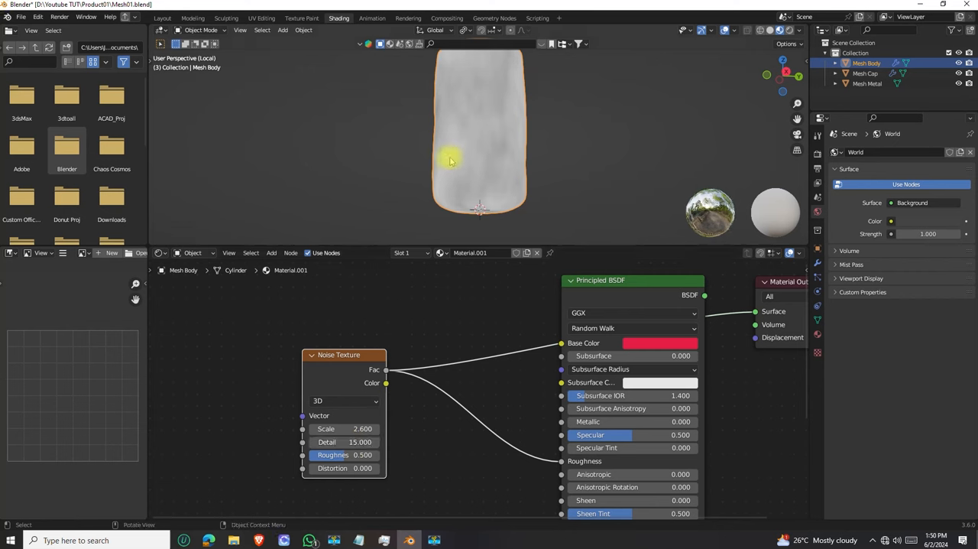
Set the noise Scale to 8.7, try a Detail of 0, and undo the Detail change
scroll(469, 125, up, 4)
middle_drag(498, 158, 494, 137)
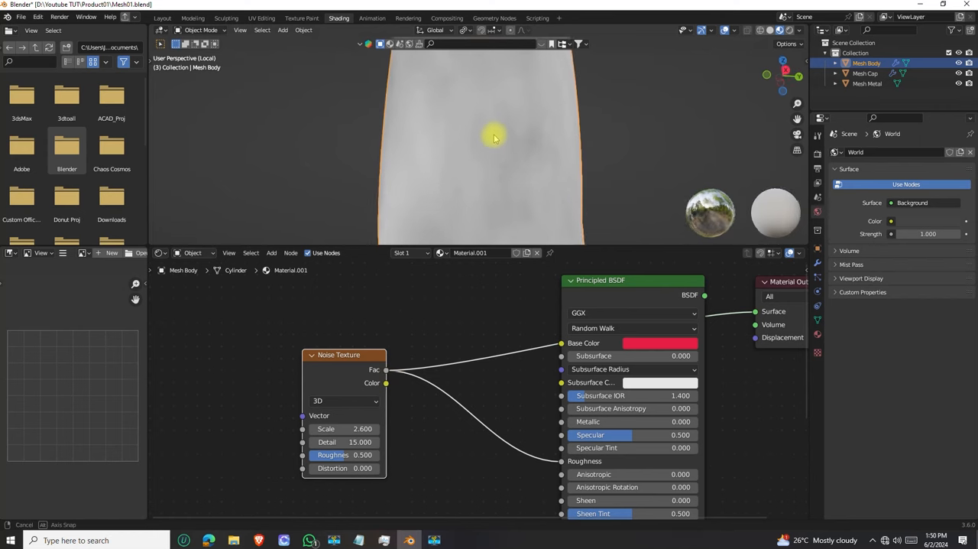
drag(356, 430, 398, 409)
drag(360, 442, 310, 442)
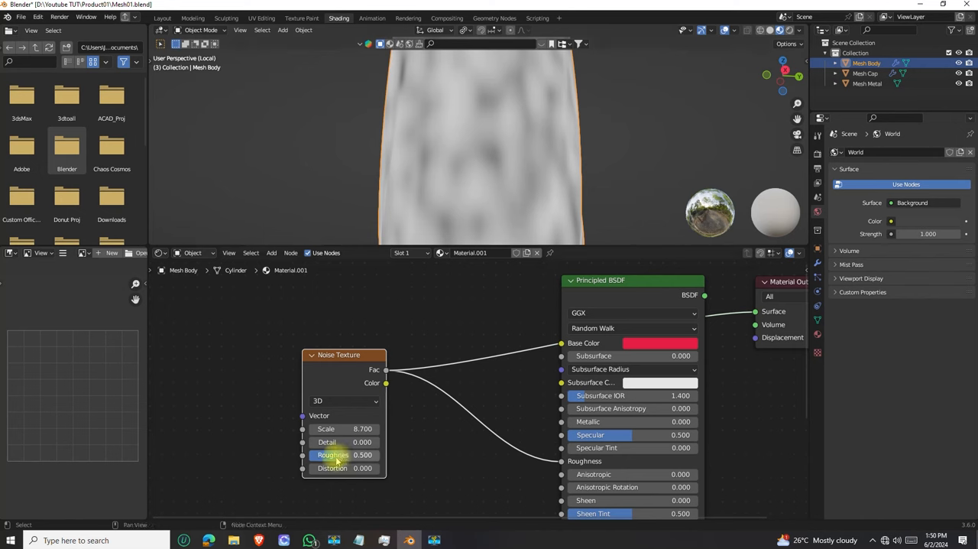
key(ctrl+z)
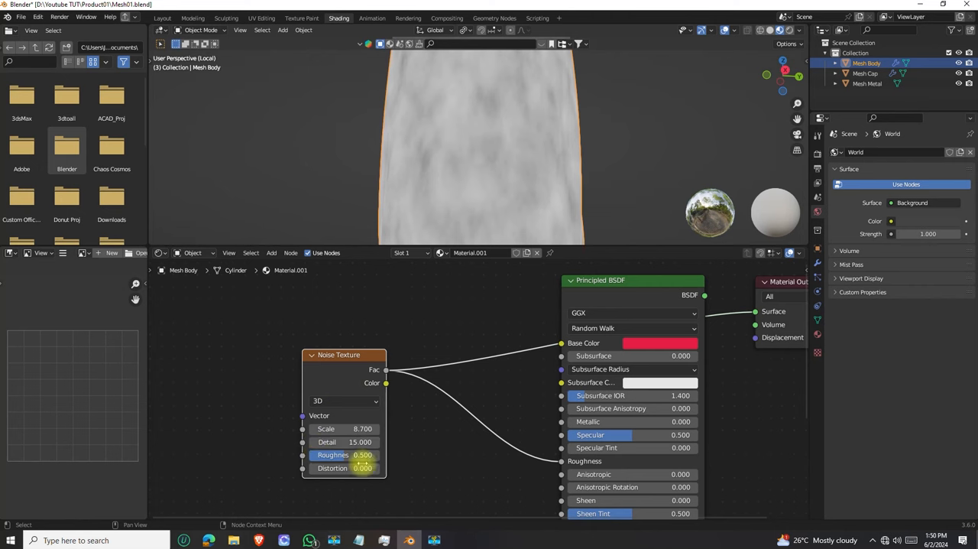
Try a Distortion of 2.3 on the Noise Texture, examine the pattern on the body, and reset Distortion to its default
drag(344, 467, 370, 467)
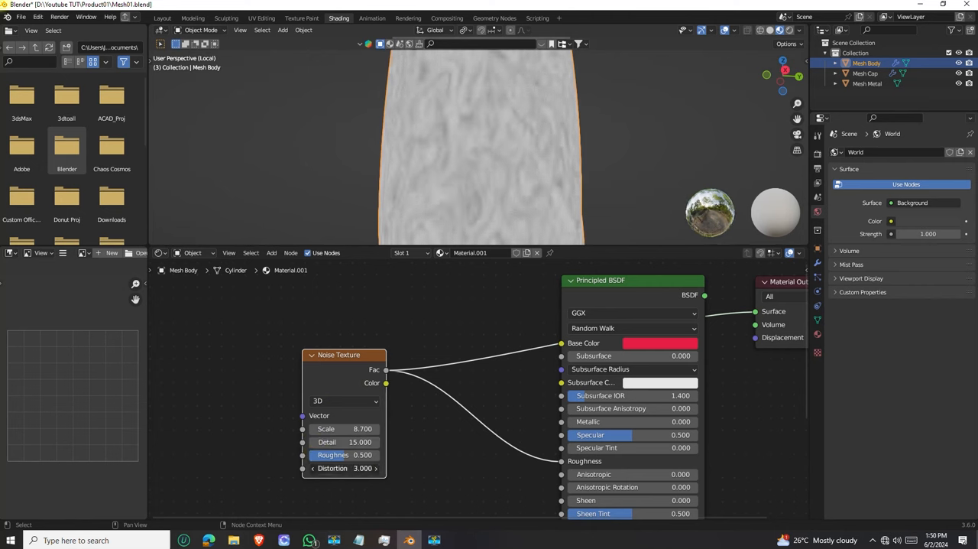
scroll(485, 217, down, 3)
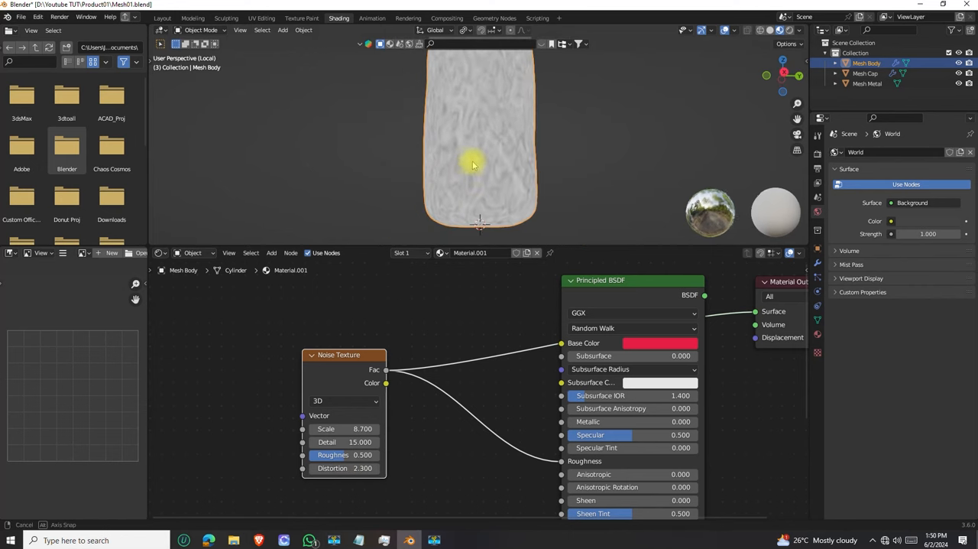
middle_drag(469, 157, 430, 135)
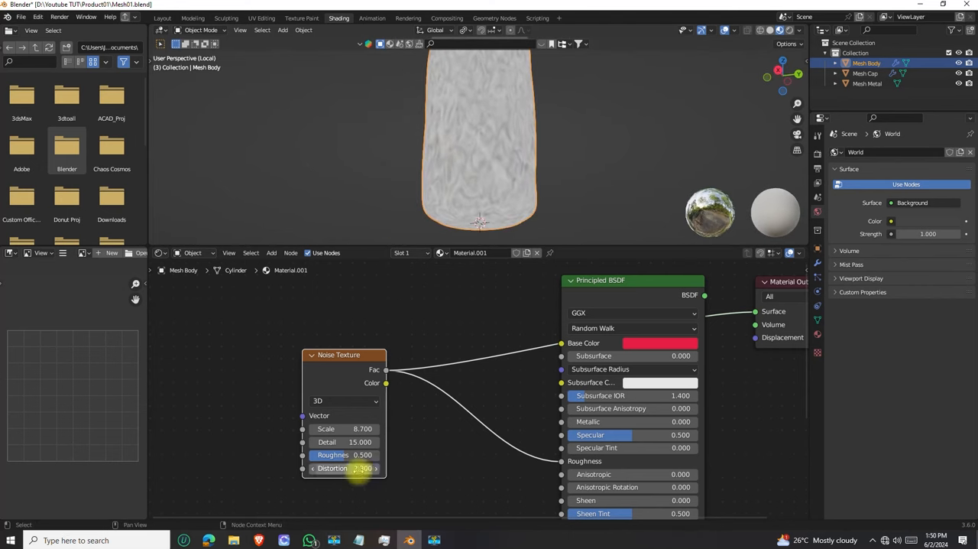
right_click(360, 469)
click(317, 461)
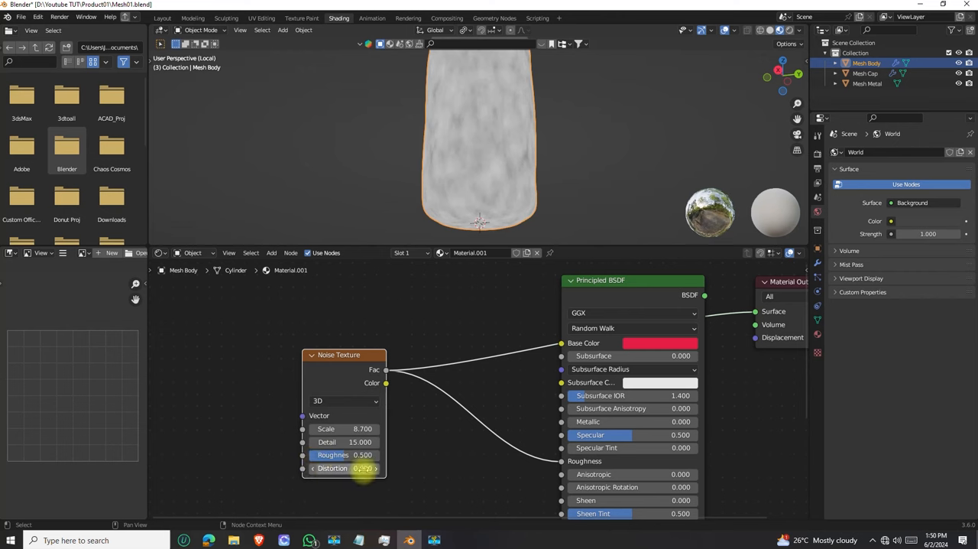
Set the noise Scale to 4.6 and move the Noise Texture node farther from the Principled BSDF to make room between them
scroll(489, 160, down, 3)
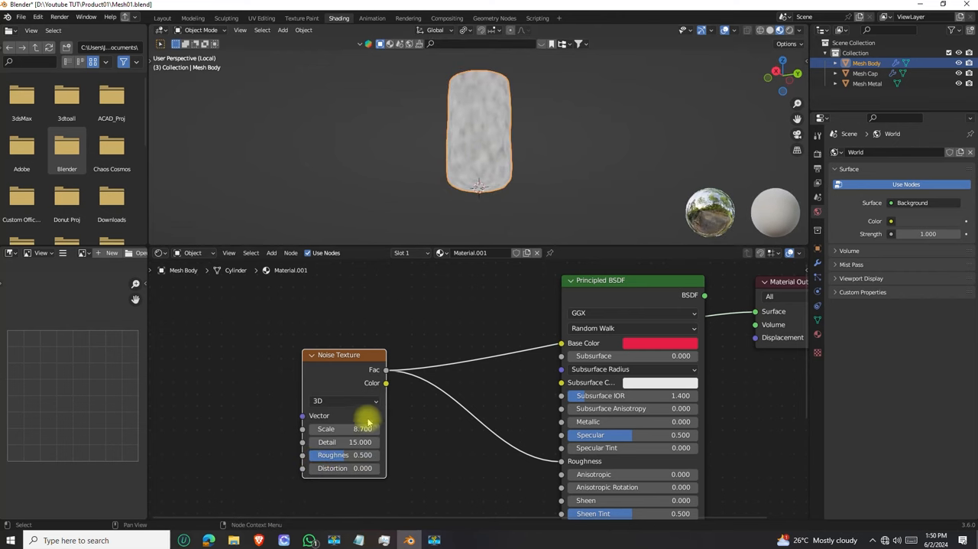
drag(360, 429, 331, 429)
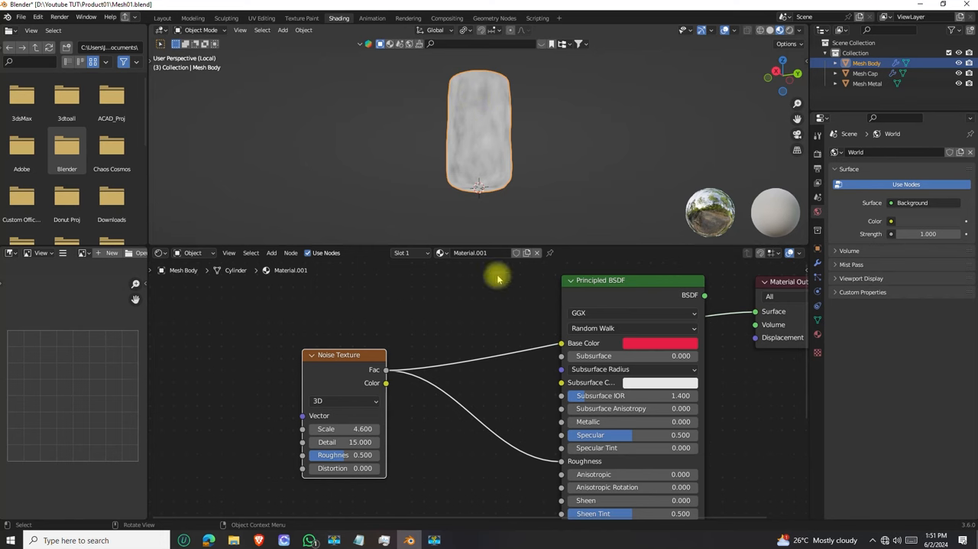
drag(347, 354, 238, 352)
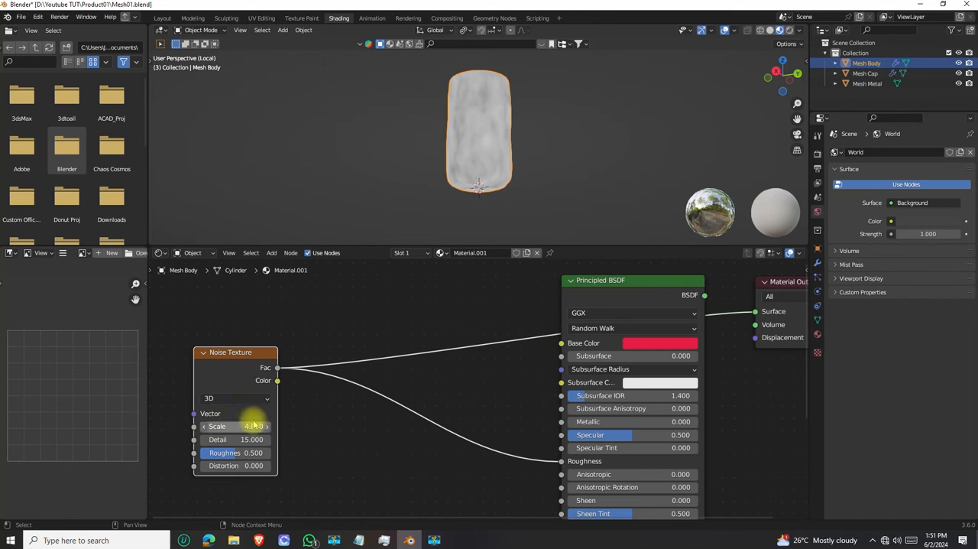
Try the 1D and 4D dimensions on the Noise Texture and return it to 3D
click(263, 397)
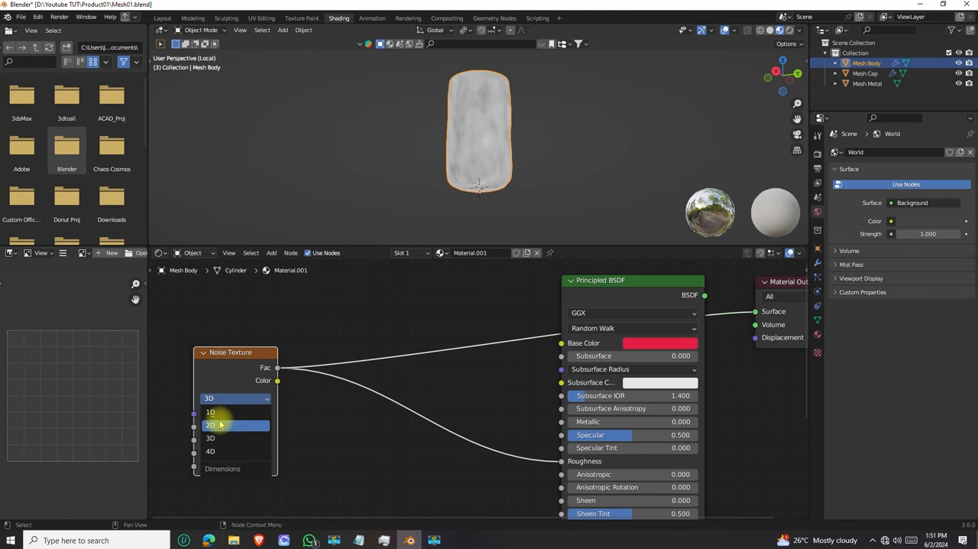
click(217, 413)
click(257, 405)
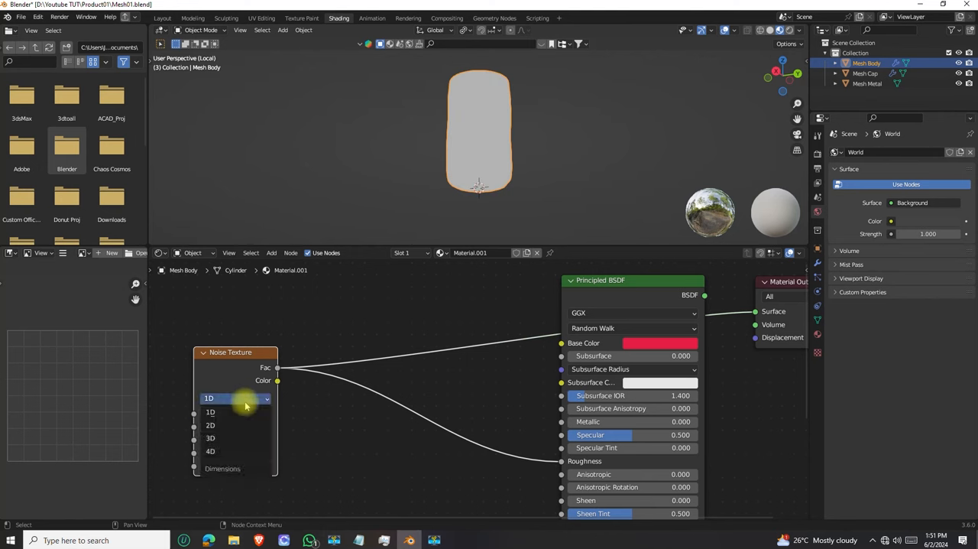
click(225, 449)
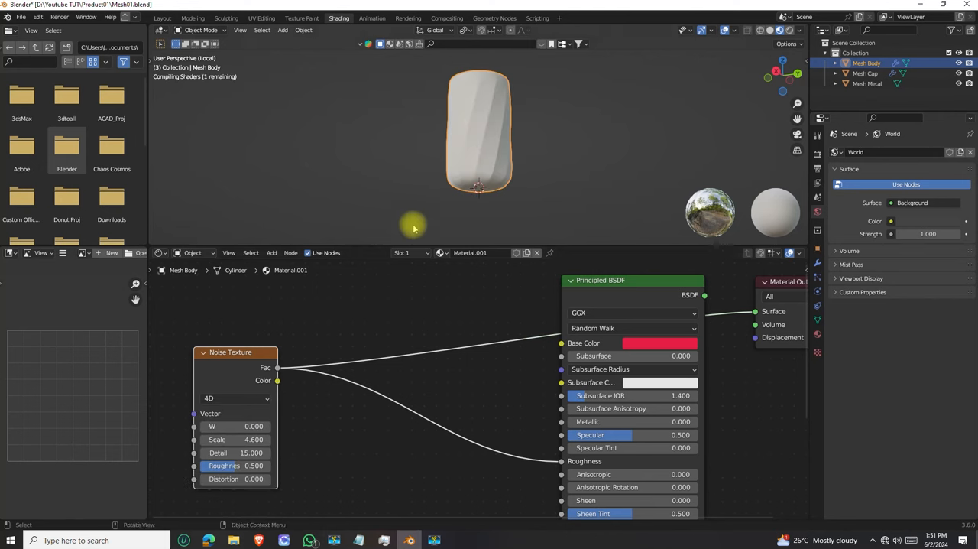
click(237, 398)
click(221, 427)
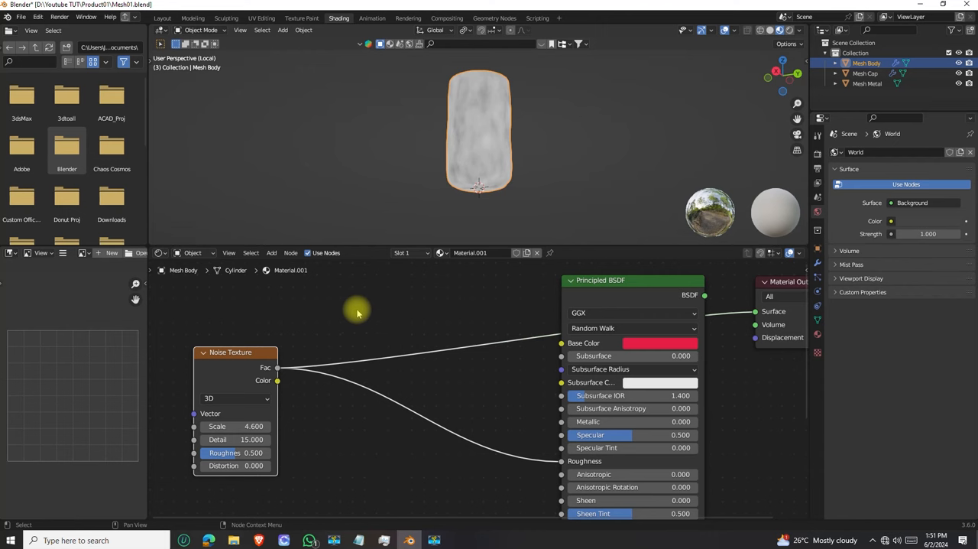
Add a Color Ramp node and insert it between the Noise Texture's Fac output and the Principled BSDF's Roughness input
click(270, 253)
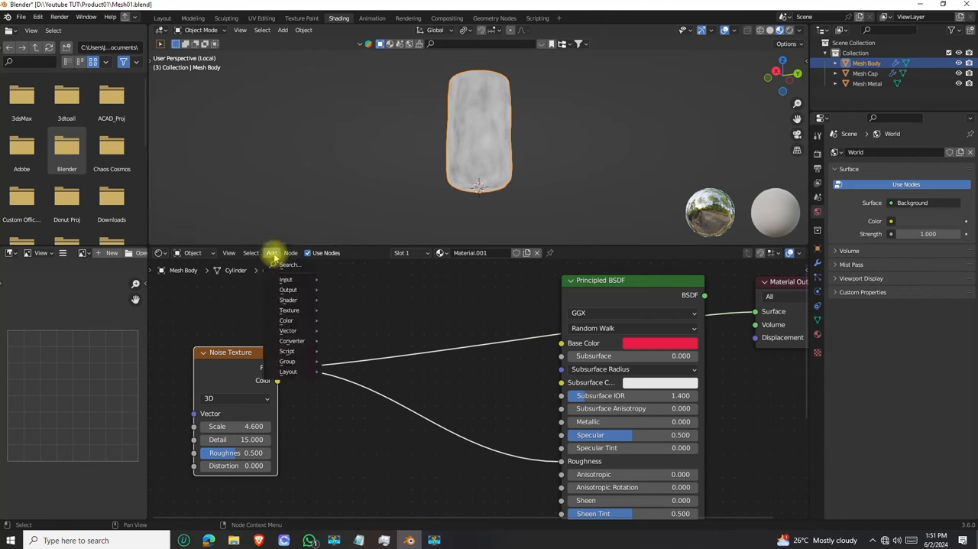
key(shift+a)
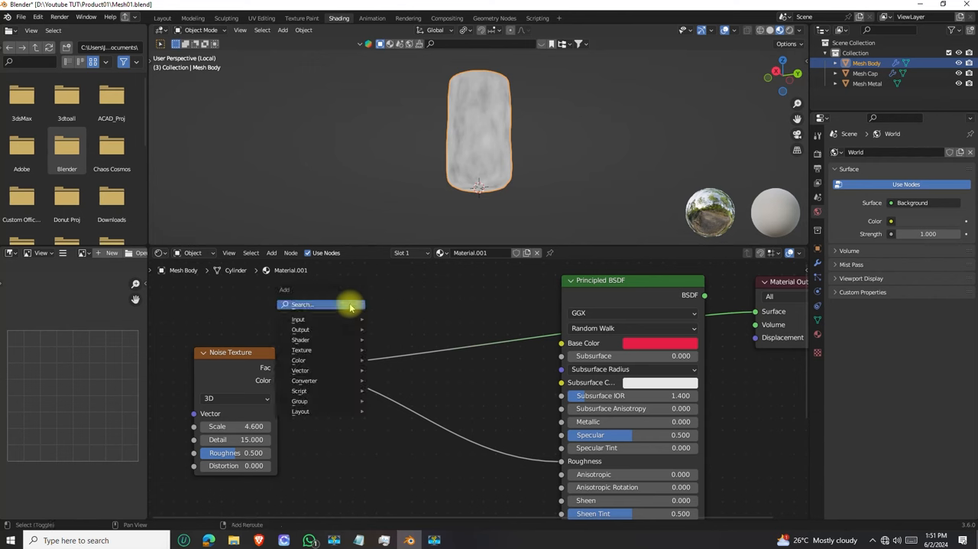
click(349, 304)
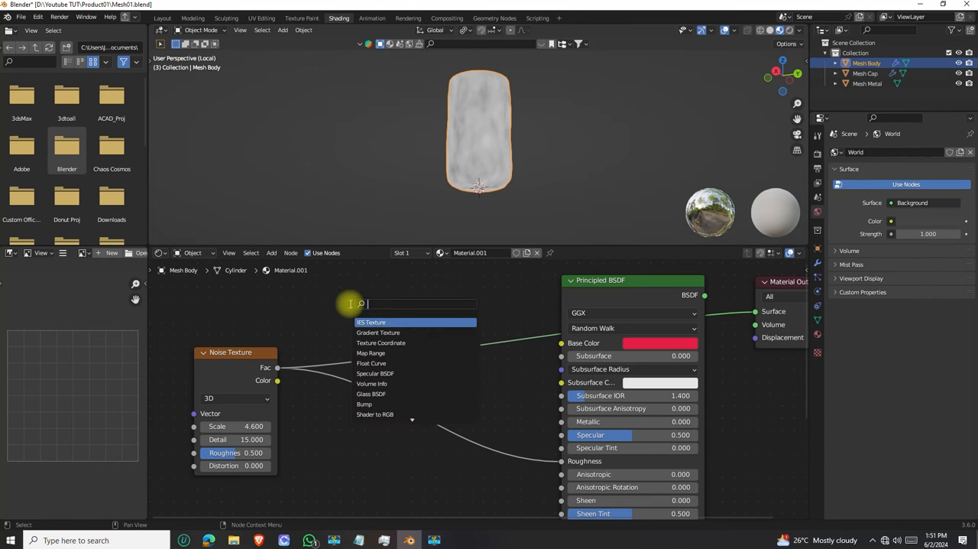
text(color ramp)
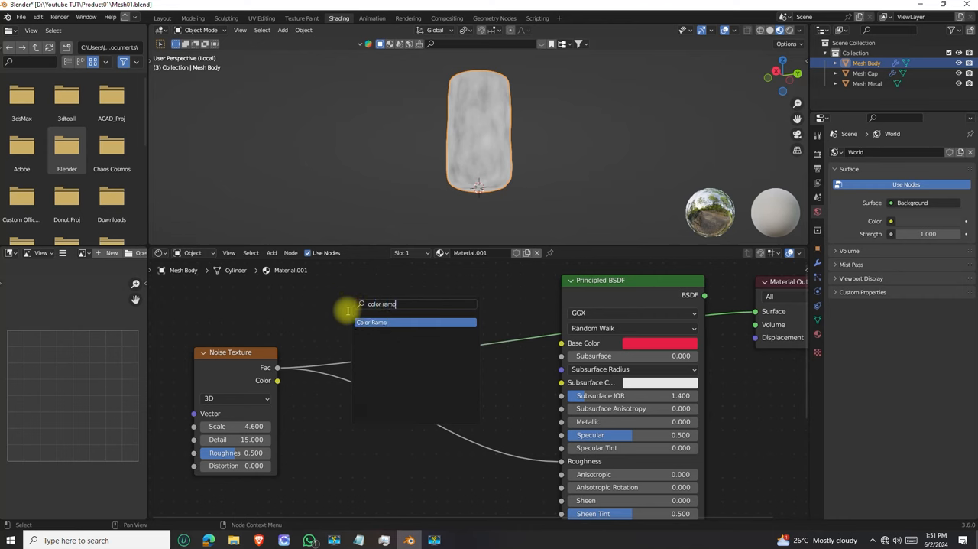
click(383, 322)
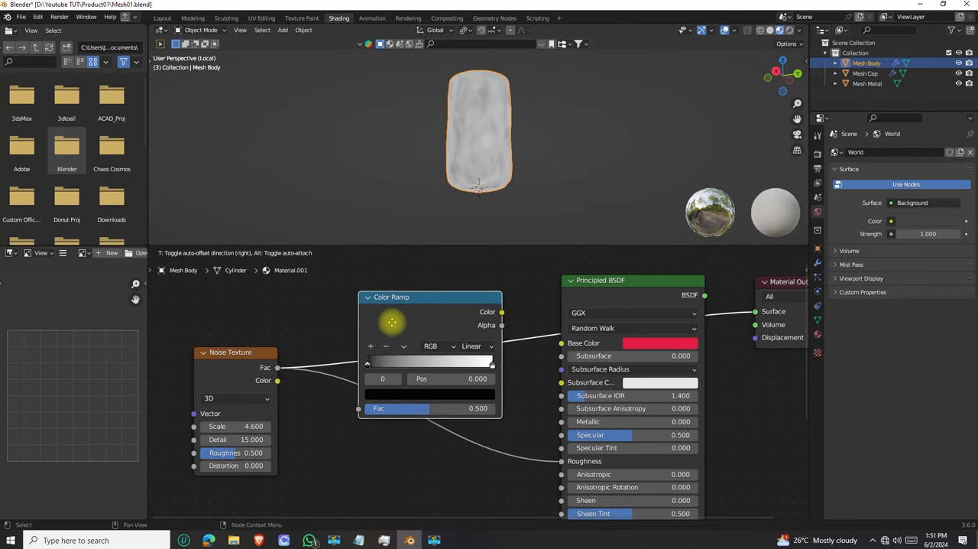
drag(461, 356, 408, 403)
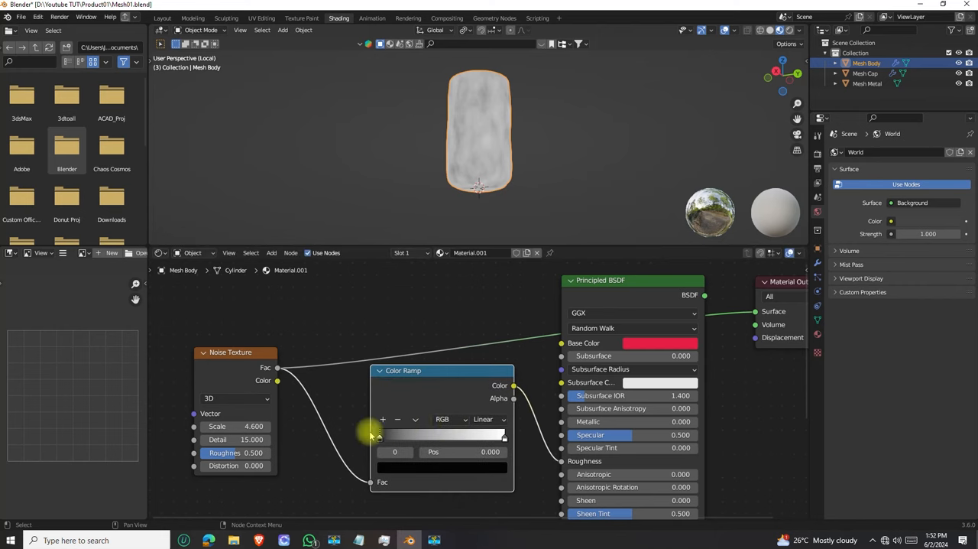
Preview the Noise Texture and Color Ramp outputs in turn on the body and compare their patterns
scroll(415, 372, down, 2)
drag(380, 365, 358, 378)
ctrl+shift+click(246, 348)
ctrl+shift+click(257, 348)
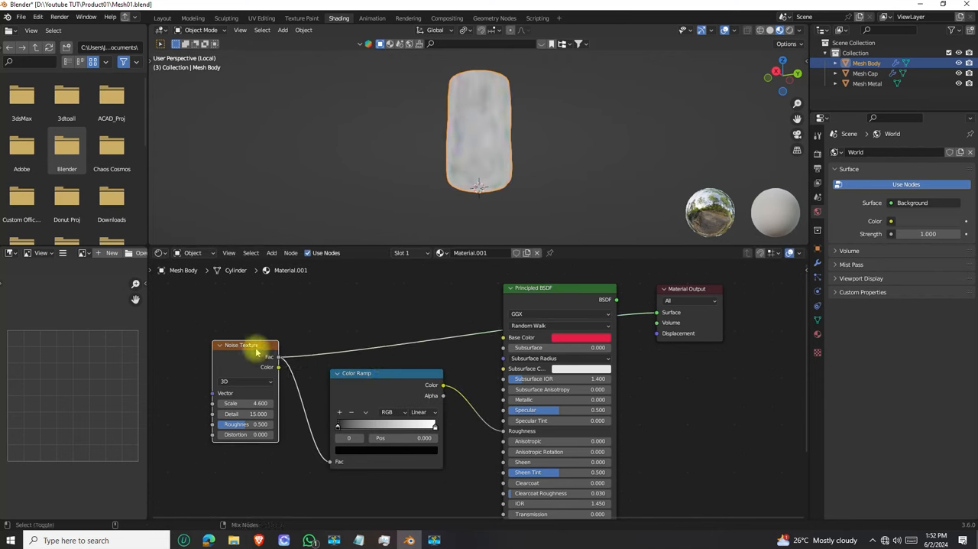
ctrl+shift+click(386, 375)
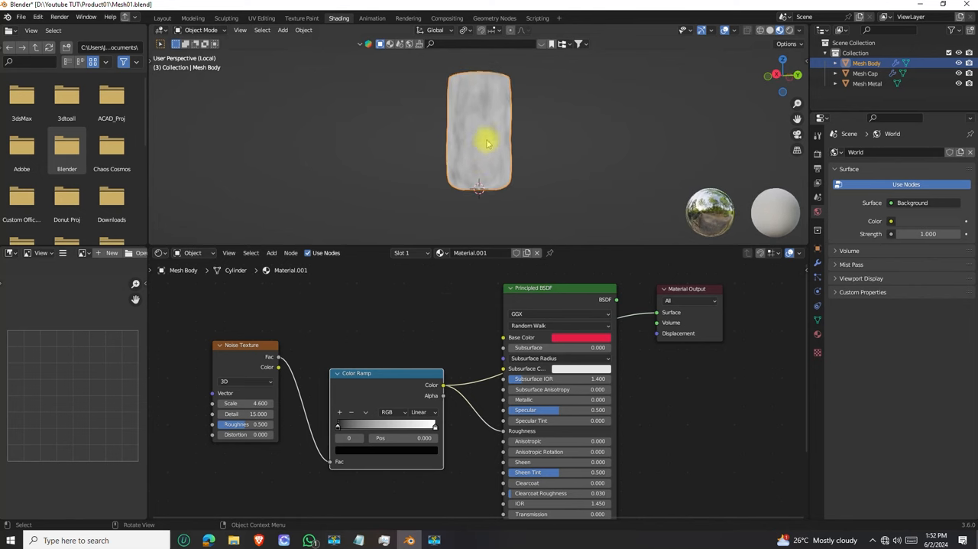
scroll(483, 130, up, 3)
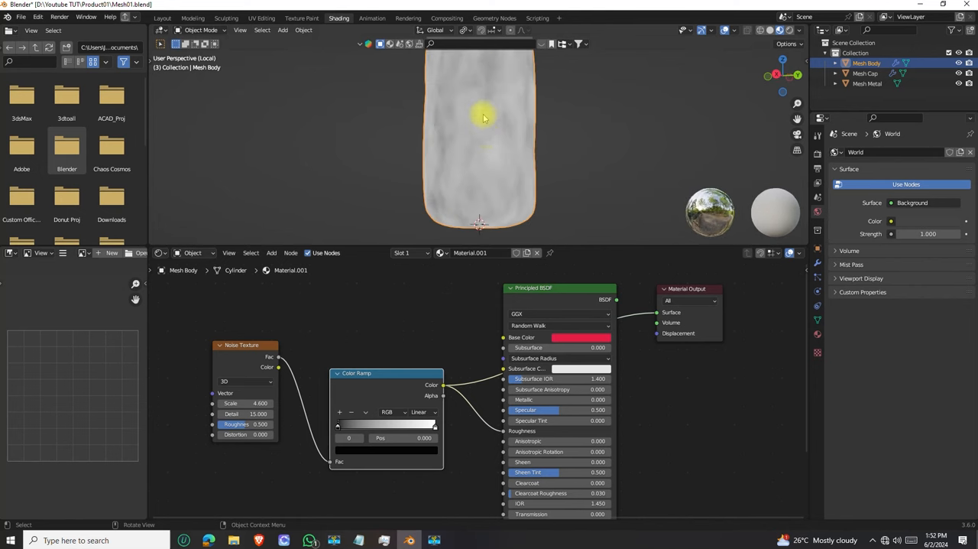
ctrl+shift+click(247, 348)
ctrl+shift+click(386, 376)
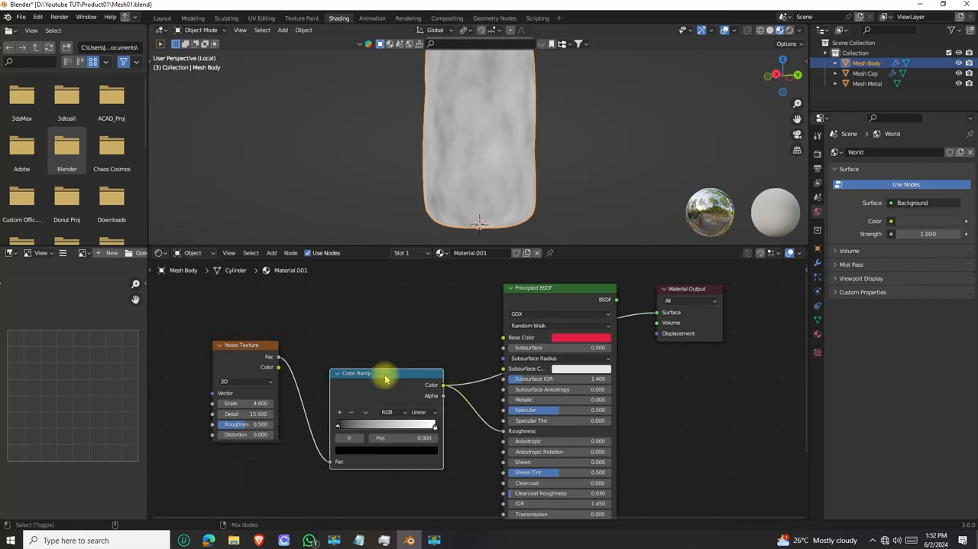
Set the Color Ramp's black stop to position 0.345 and its white stop to position 0.641
middle_drag(404, 354, 390, 403)
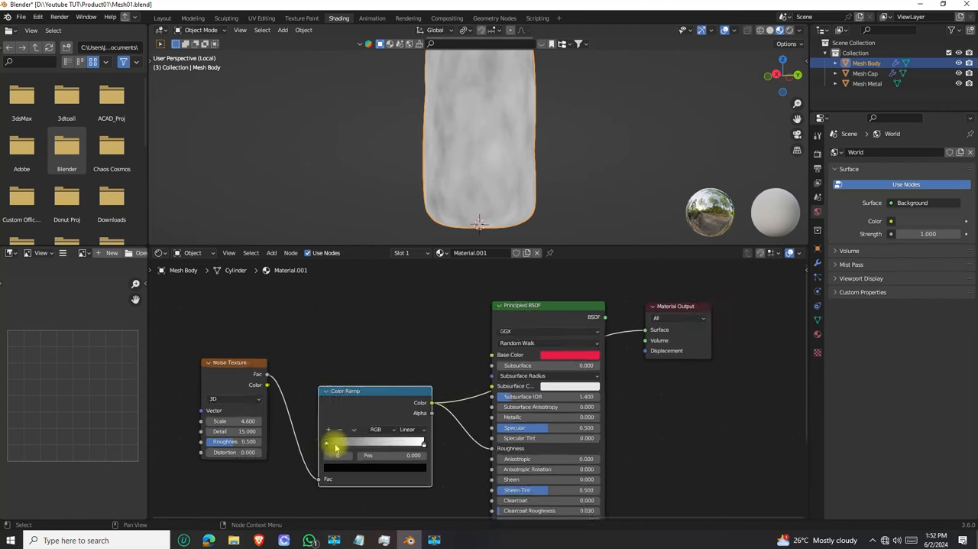
scroll(336, 447, up, 3)
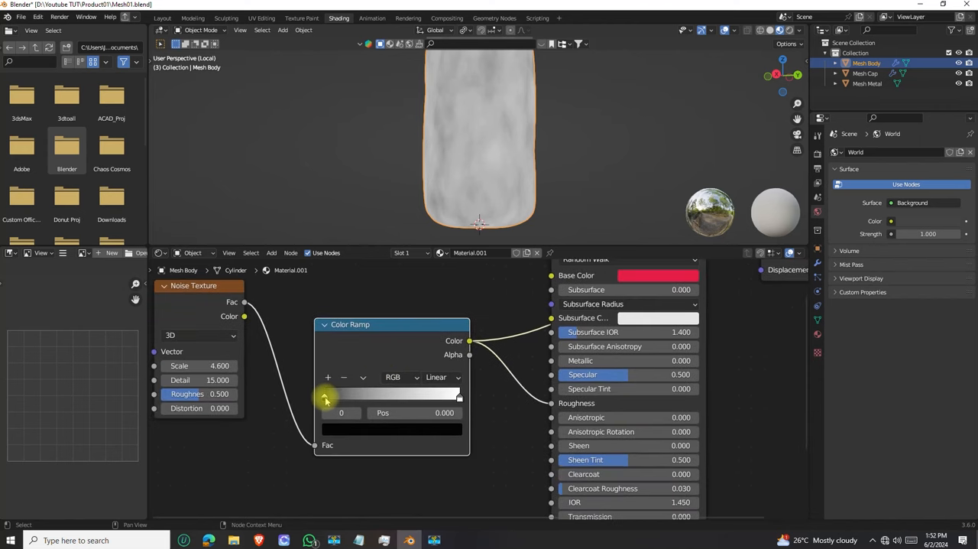
drag(341, 399, 358, 397)
scroll(448, 140, down, 3)
middle_drag(448, 142, 480, 171)
scroll(483, 98, up, 4)
scroll(483, 109, down, 2)
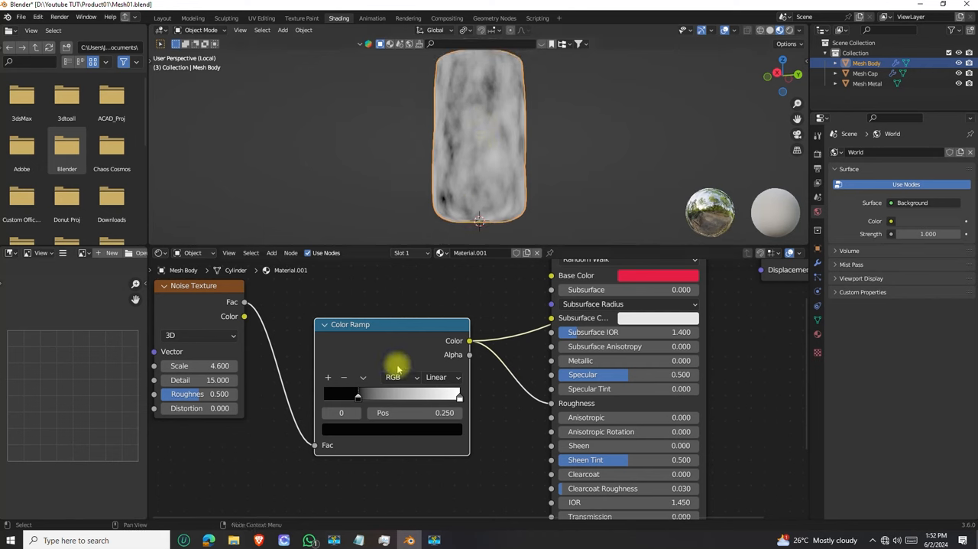
drag(362, 398, 375, 406)
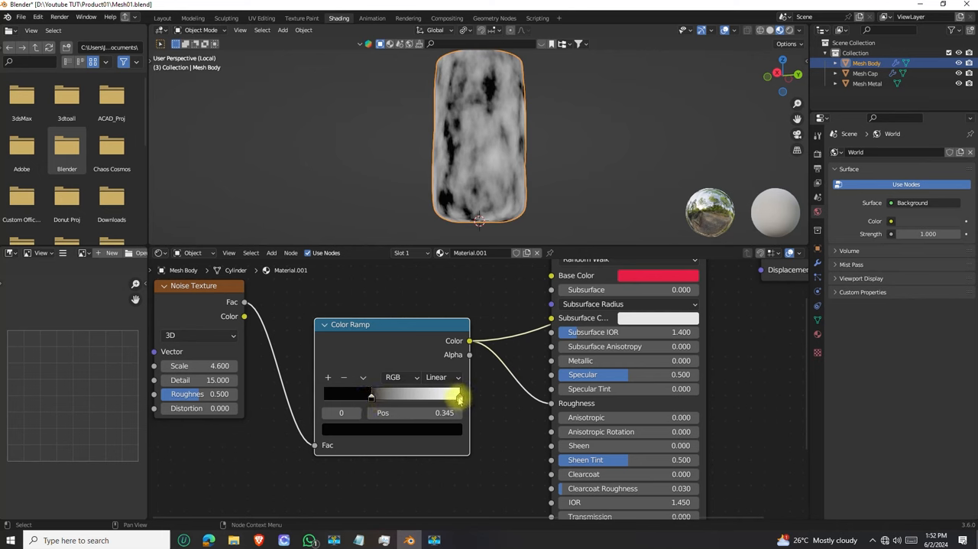
drag(459, 398, 403, 398)
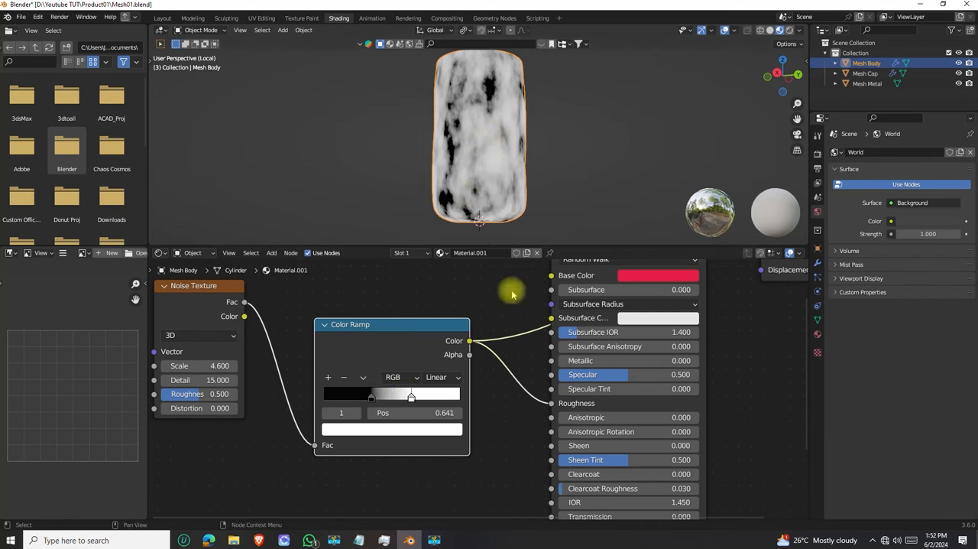
Return the material preview to the Principled BSDF and examine the roughness pattern on the red body
scroll(534, 328, down, 2)
middle_drag(533, 331, 496, 400)
ctrl+shift+click(562, 303)
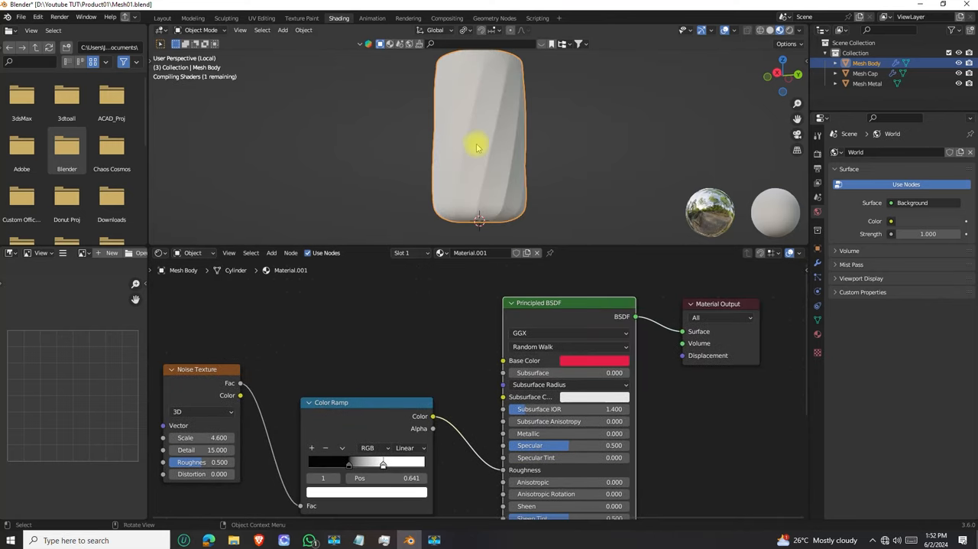
scroll(463, 142, up, 5)
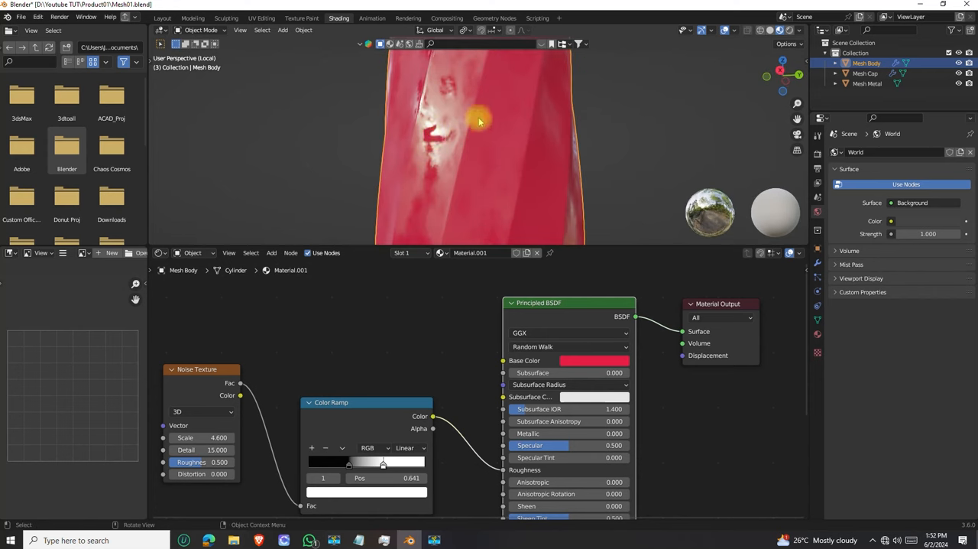
mouse_move(479, 121)
middle_down()
mouse_move(463, 140)
mouse_move(452, 132)
mouse_move(429, 169)
mouse_move(432, 132)
mouse_move(440, 146)
mouse_move(448, 138)
middle_up()
scroll(430, 136, down, 1)
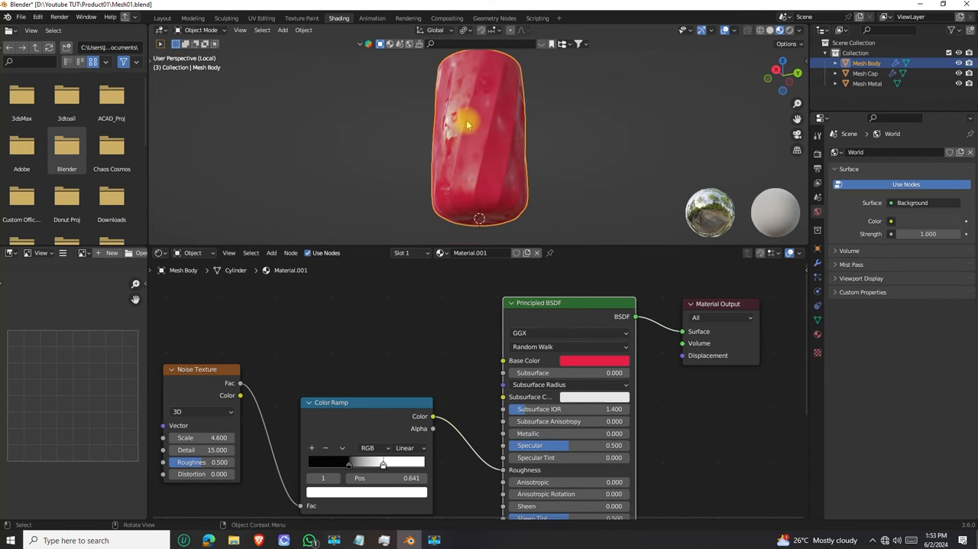
scroll(459, 128, up, 2)
scroll(442, 128, down, 3)
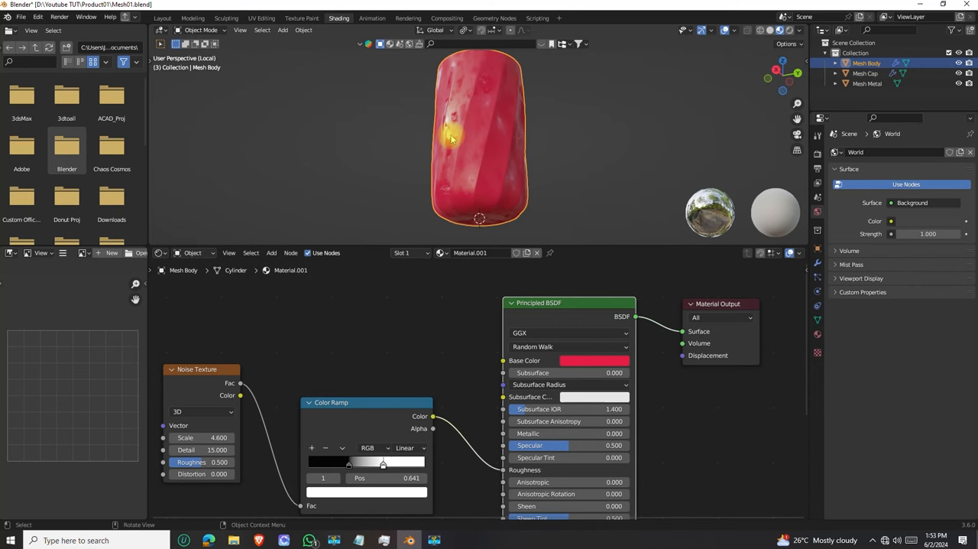
Lighten the Color Ramp's black stop to a dark gray with a Value of 0.104
middle_drag(355, 404, 357, 377)
click(362, 381)
drag(352, 441, 348, 462)
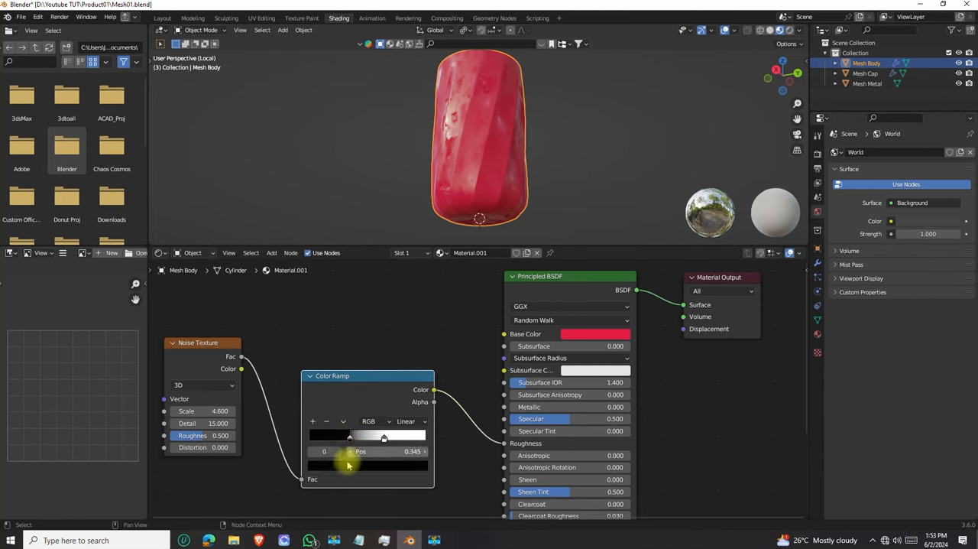
click(344, 466)
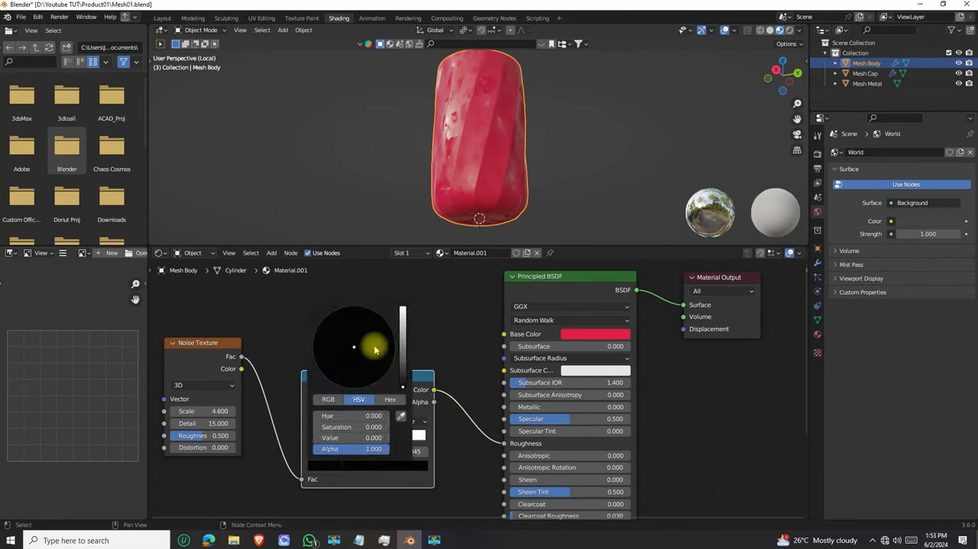
drag(403, 384, 406, 362)
scroll(466, 95, up, 3)
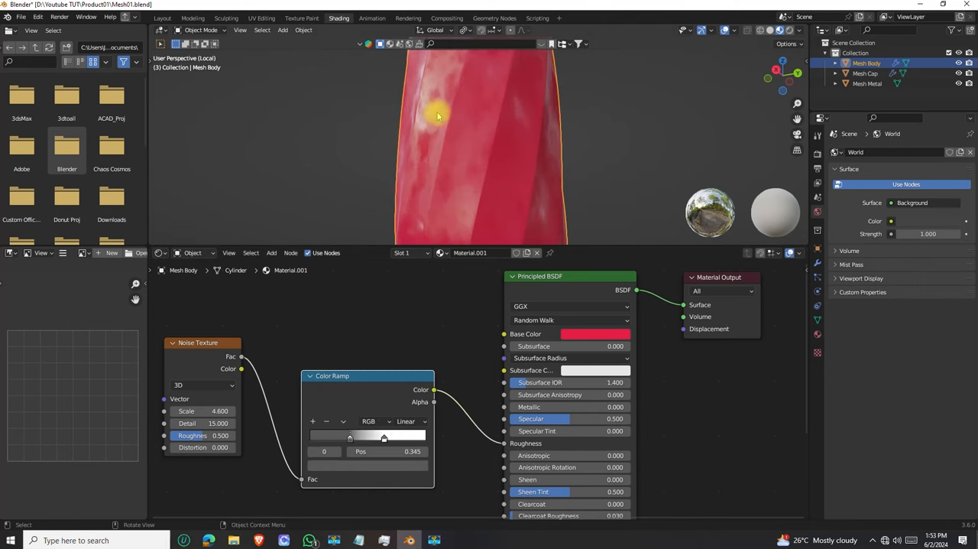
click(359, 471)
drag(402, 329, 403, 361)
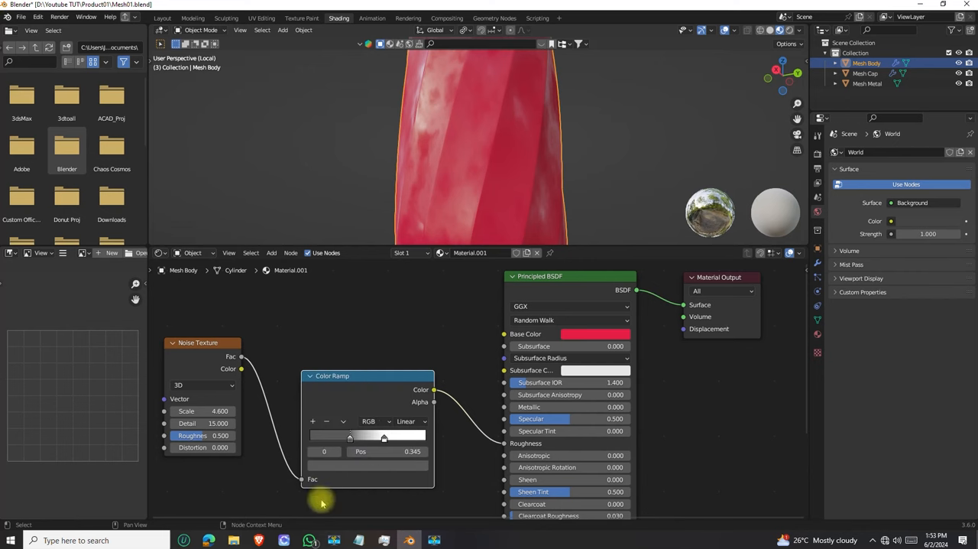
Darken the Color Ramp's white stop to a gray with a Value of 0.477 and check the body's reflections
click(384, 438)
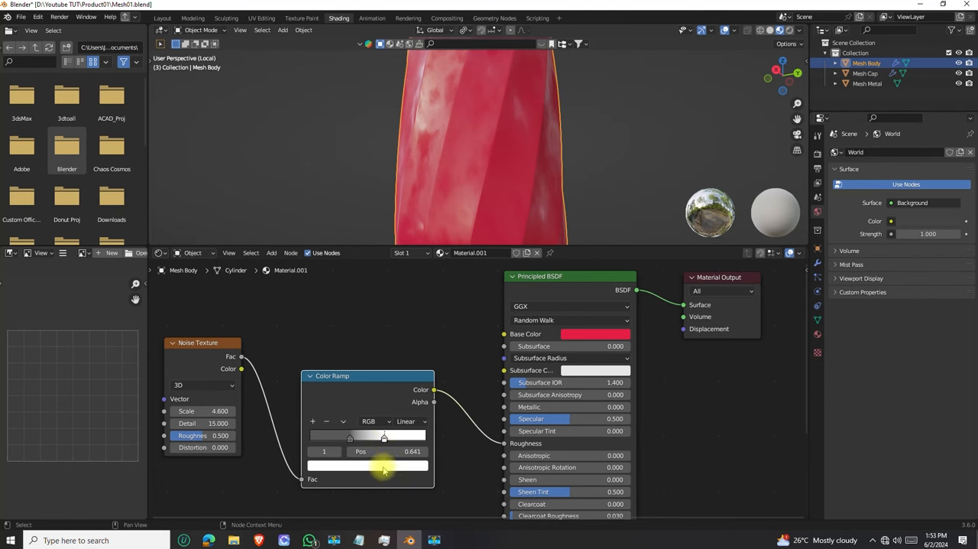
click(384, 468)
mouse_move(402, 309)
mouse_down()
mouse_move(403, 348)
mouse_move(402, 324)
mouse_up()
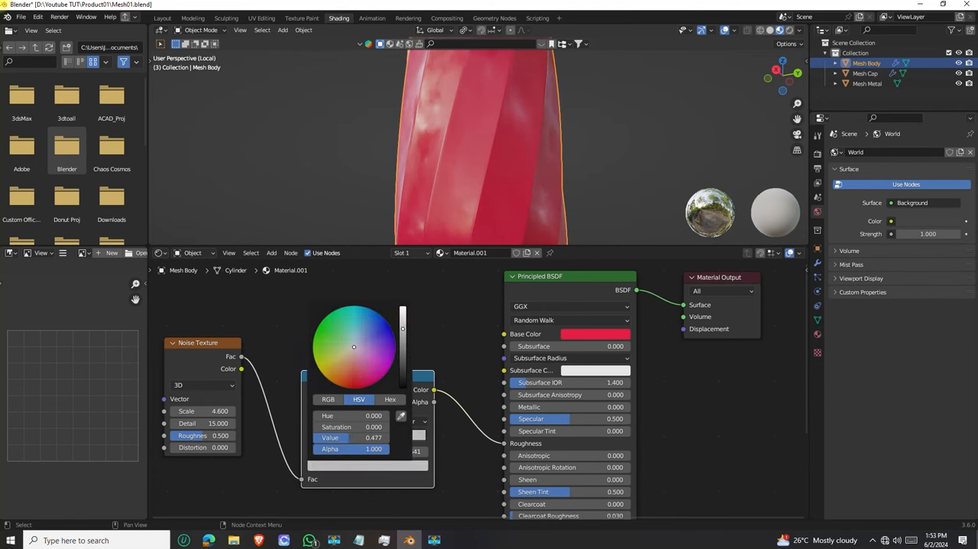
scroll(437, 138, down, 5)
mouse_move(442, 135)
middle_down()
mouse_move(393, 144)
mouse_move(494, 139)
mouse_move(479, 144)
mouse_move(468, 127)
mouse_move(445, 136)
middle_up()
scroll(467, 127, up, 2)
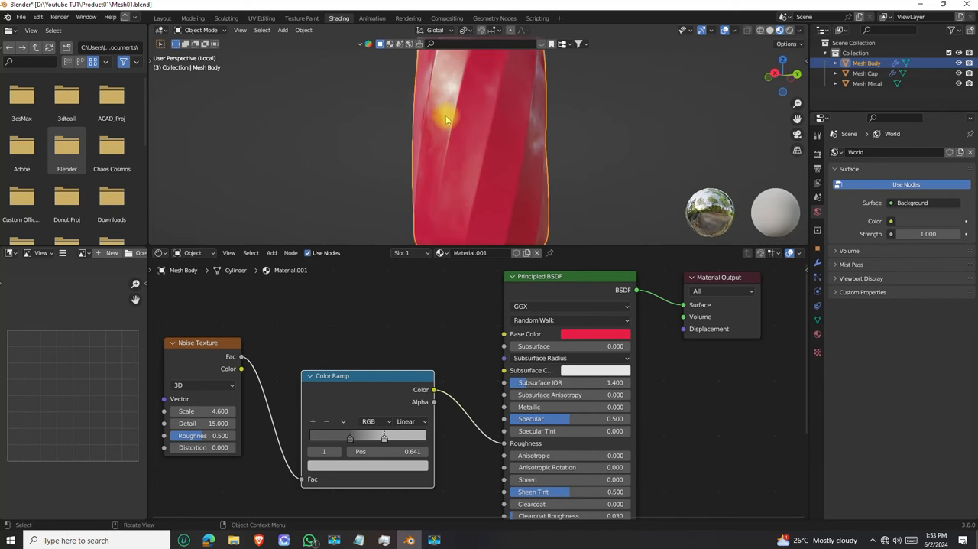
Set the Value of the Color Ramp's dark stop to 0.141
click(349, 439)
click(340, 465)
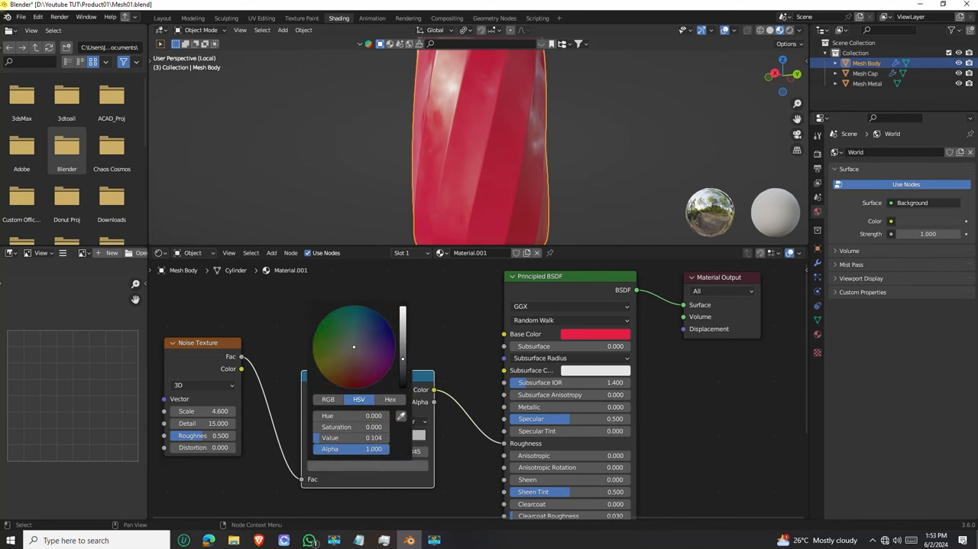
drag(403, 355, 403, 350)
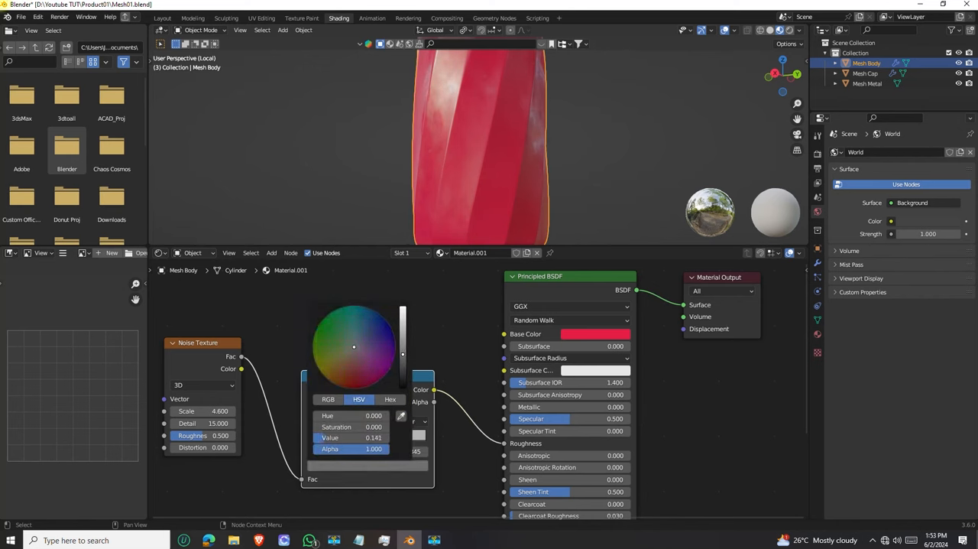
Examine the body's glossy surface variation from several sides and distances
middle_drag(428, 156, 444, 135)
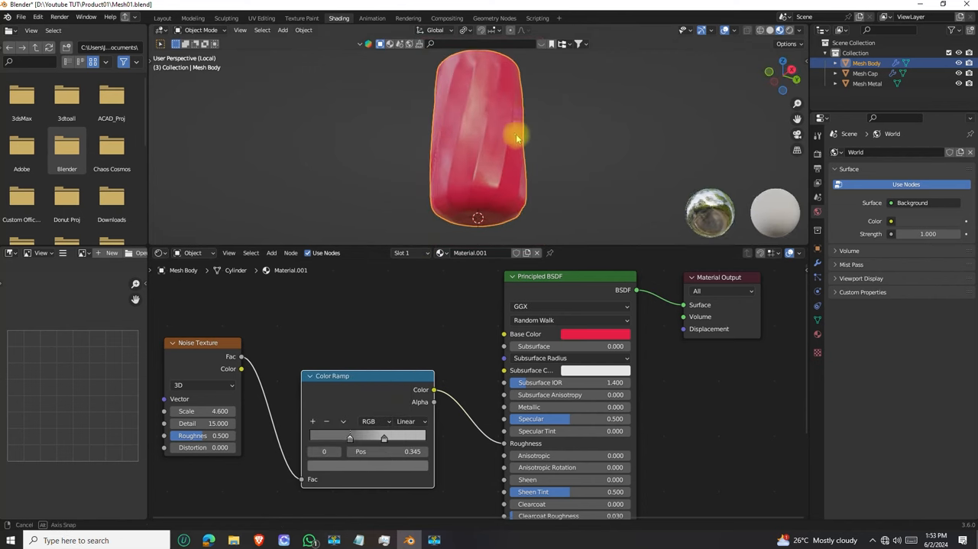
middle_drag(461, 143, 472, 117)
ctrl+middle_drag(473, 116, 476, 172)
middle_drag(475, 172, 457, 160)
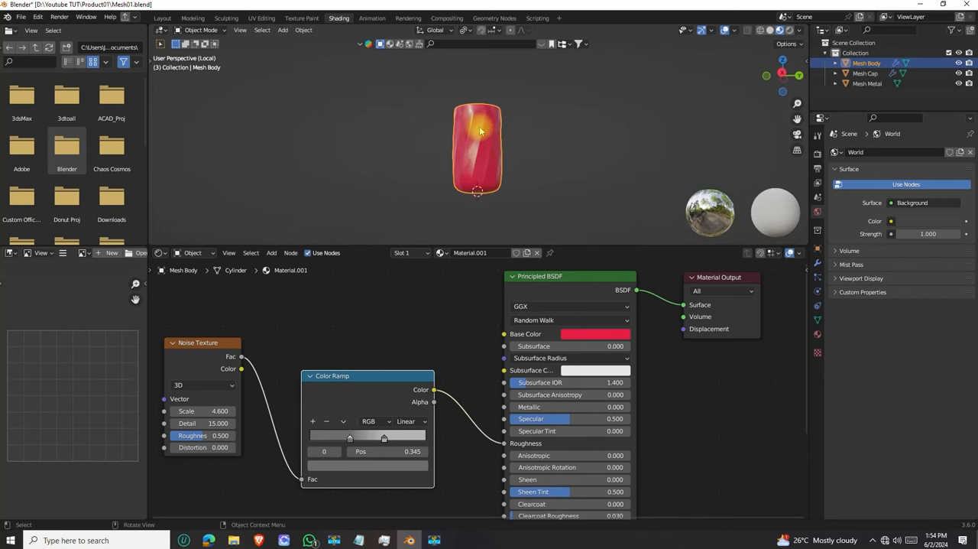
middle_drag(466, 176, 464, 181)
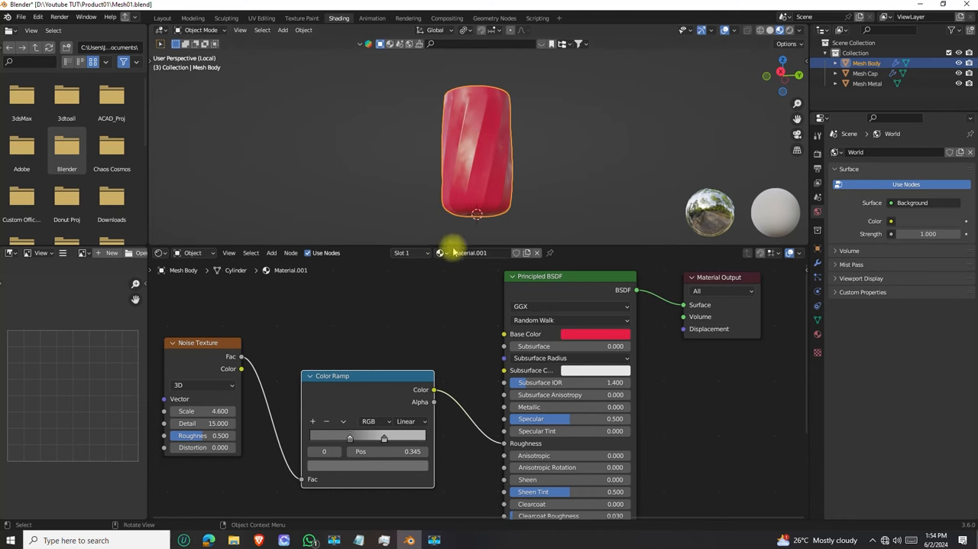
middle_drag(377, 324, 478, 334)
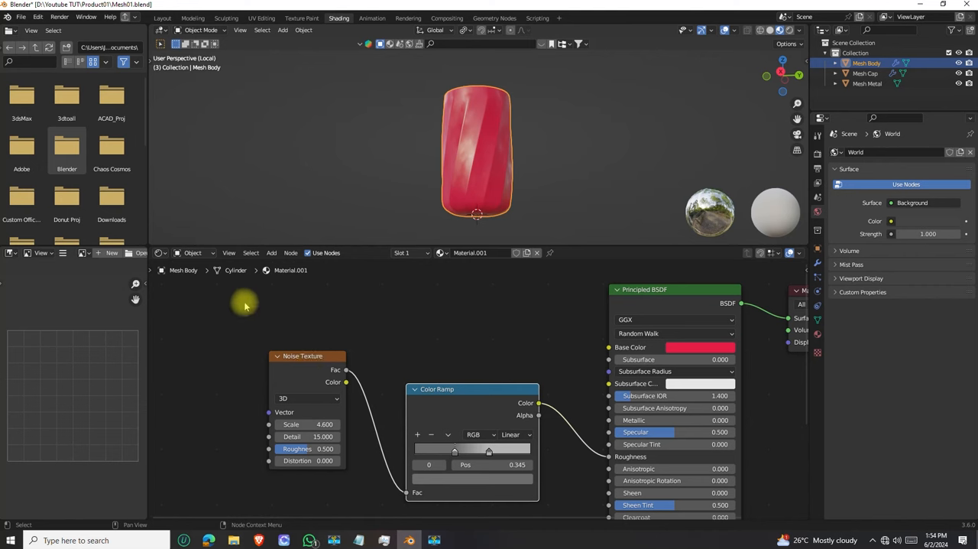
middle_drag(492, 163, 468, 157)
scroll(468, 158, down, 4)
scroll(468, 150, up, 5)
scroll(467, 145, down, 3)
middle_drag(438, 153, 519, 222)
scroll(479, 160, down, 4)
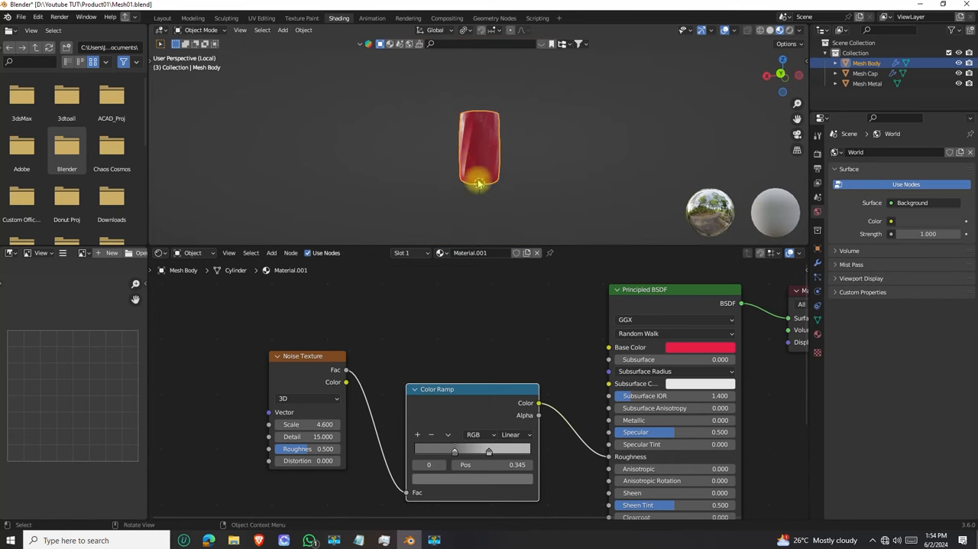
middle_drag(467, 133, 542, 137)
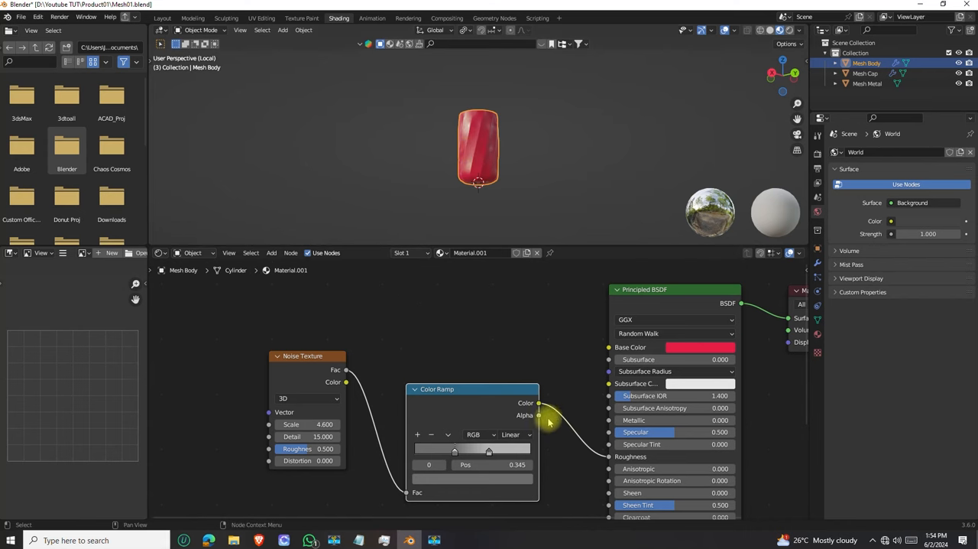
Move the Noise Texture and Color Ramp nodes farther from the Principled BSDF to free space between them
drag(490, 345, 262, 428)
drag(435, 398, 367, 443)
scroll(407, 390, down, 3)
middle_drag(408, 390, 535, 350)
drag(474, 374, 379, 330)
drag(483, 382, 390, 340)
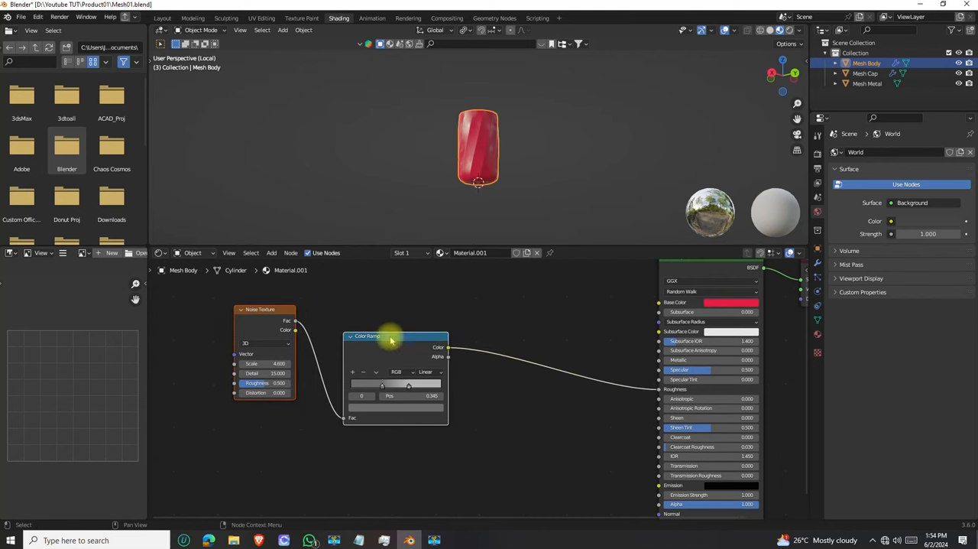
Examine the Principled BSDF's inputs down to Normal and the body's surface from several angles and distances
middle_drag(573, 426, 555, 400)
scroll(638, 378, up, 2)
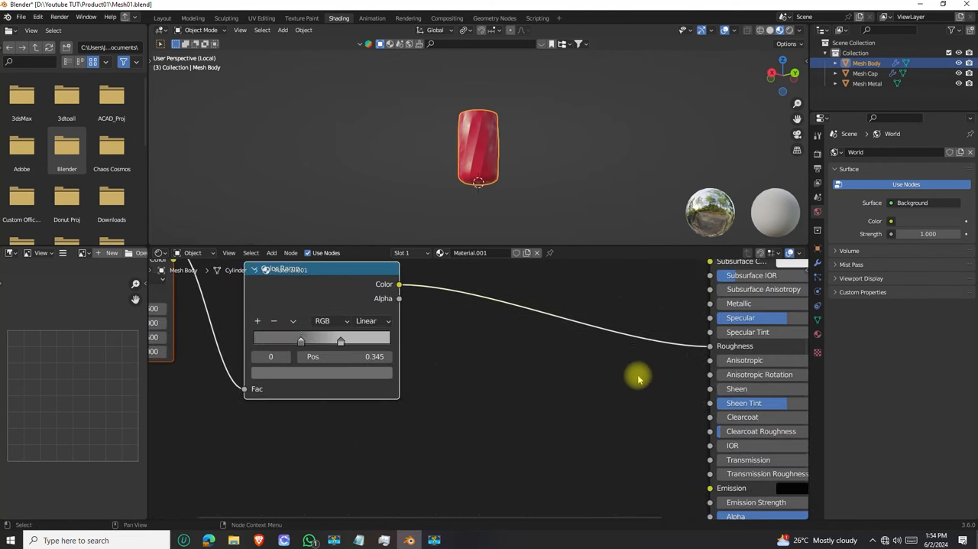
middle_drag(665, 395, 452, 412)
middle_drag(521, 476, 522, 419)
shift+scroll(521, 416, down, 5)
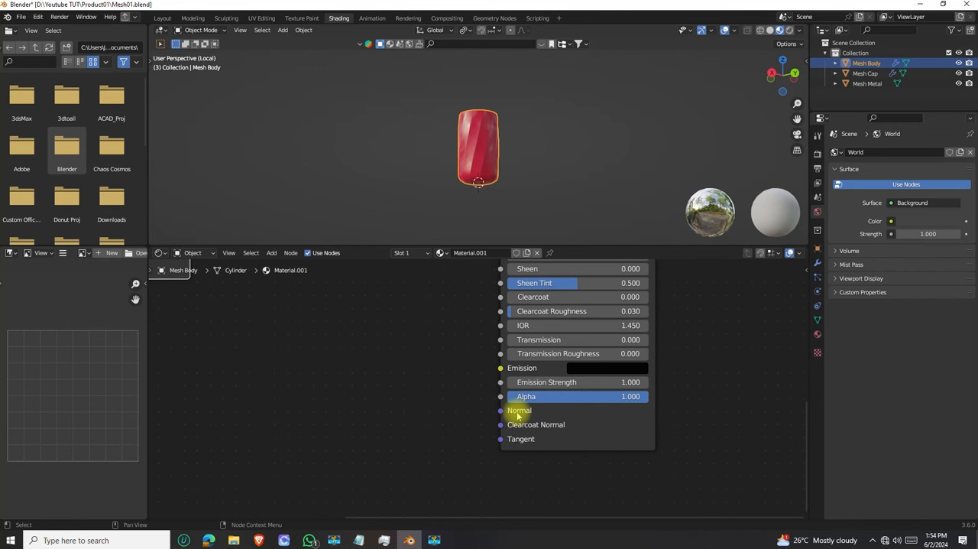
scroll(492, 147, up, 5)
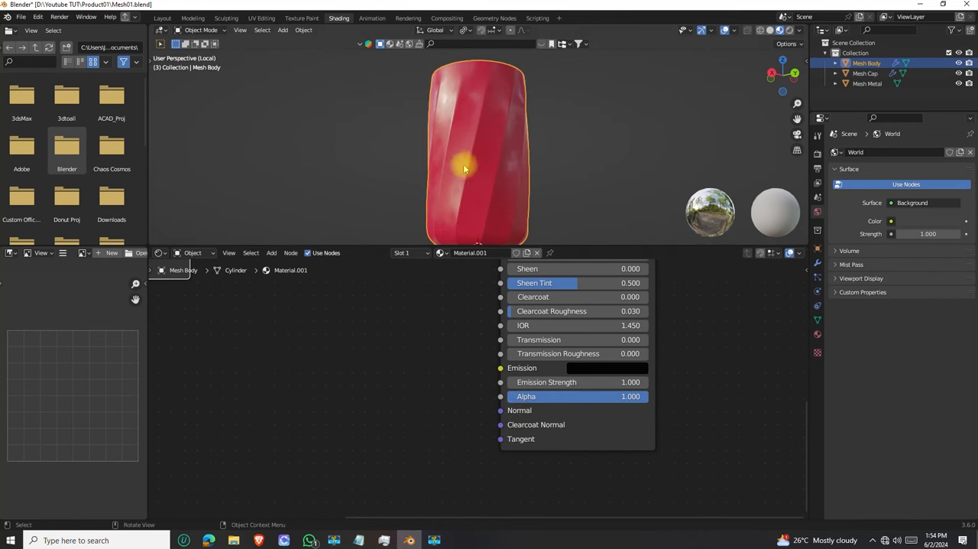
shift+middle_drag(463, 164, 475, 179)
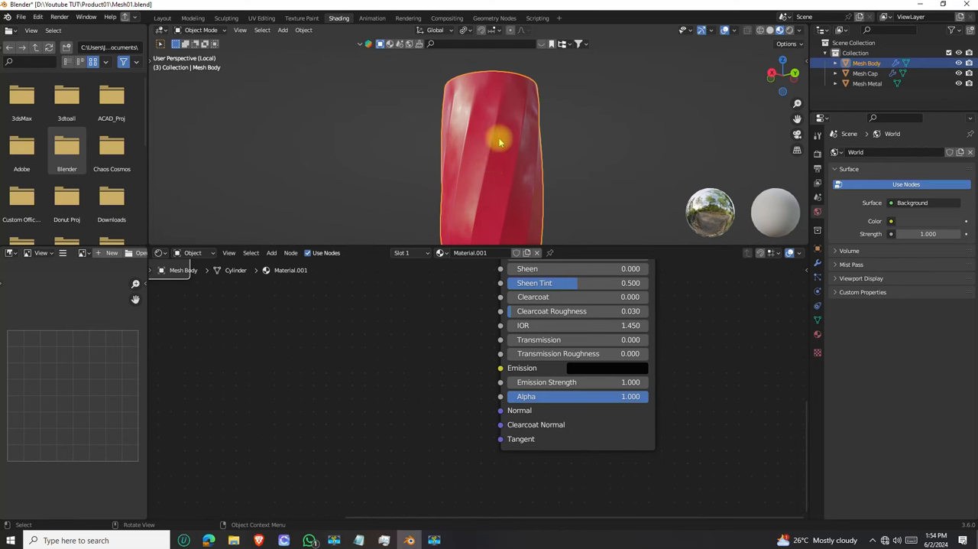
scroll(489, 165, down, 6)
scroll(493, 140, up, 4)
middle_drag(493, 140, 481, 172)
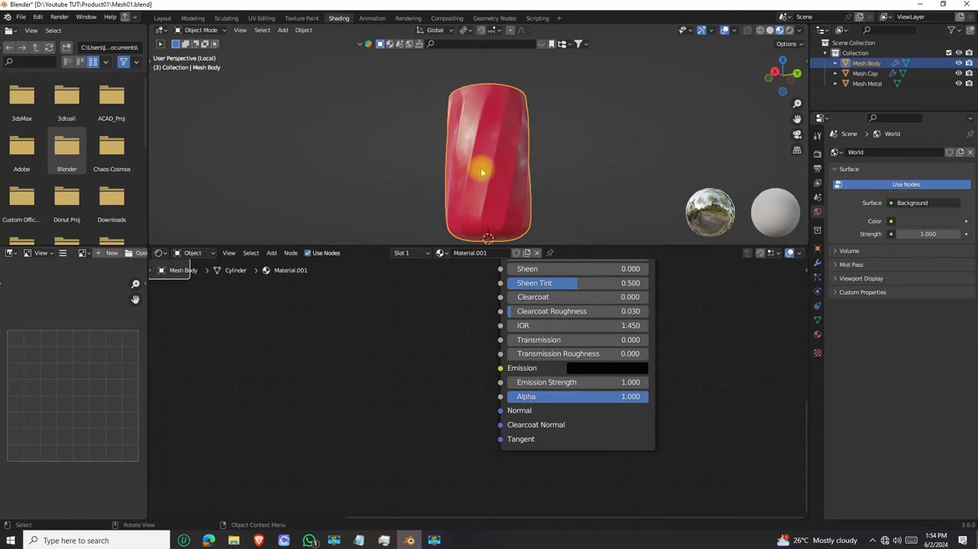
scroll(481, 172, down, 2)
scroll(459, 355, down, 2)
middle_drag(454, 377, 546, 420)
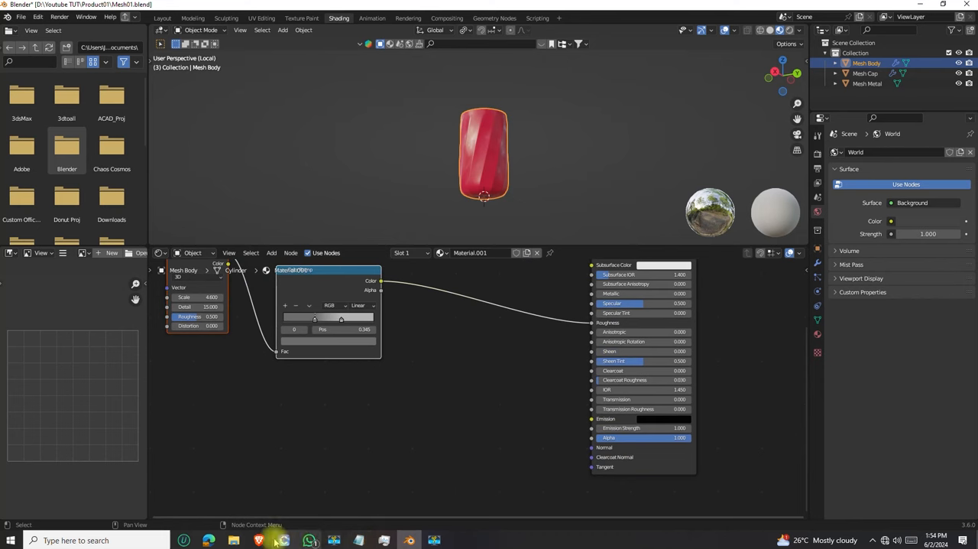
Switch to the Marble014_4K-PNG folder in File Explorer and preview the grunge images b865a9df42ca.jpeg and 5d63db4246458.png
mouse_move(234, 539)
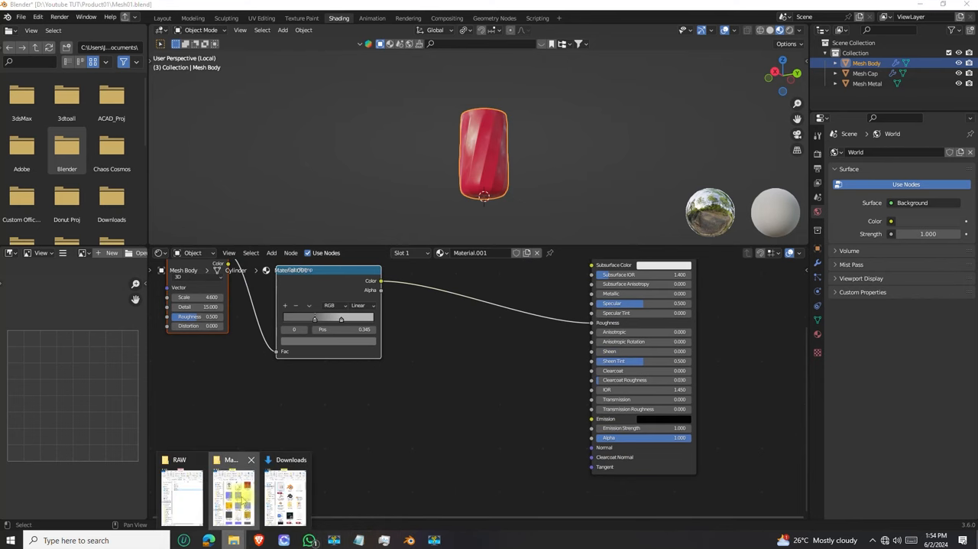
click(243, 501)
scroll(313, 317, down, 5)
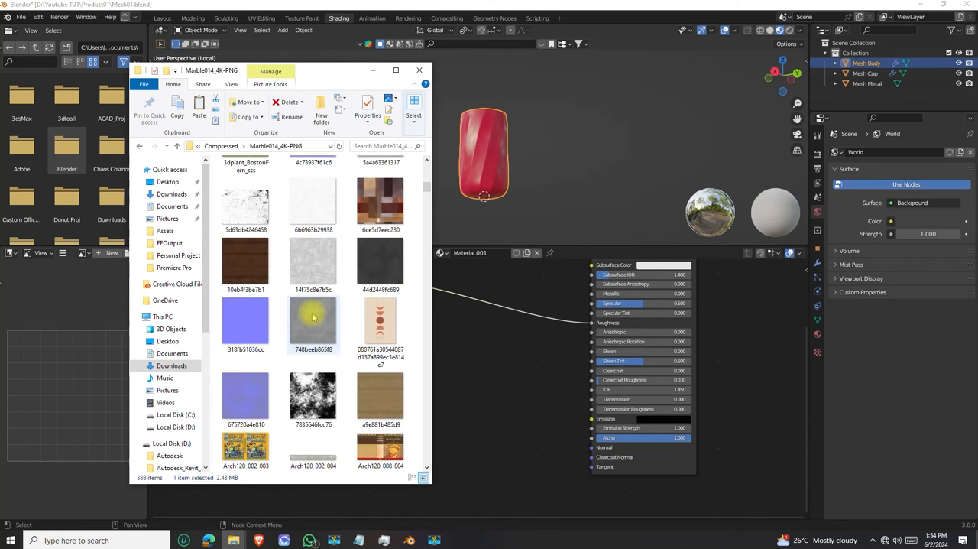
scroll(308, 361, up, 5)
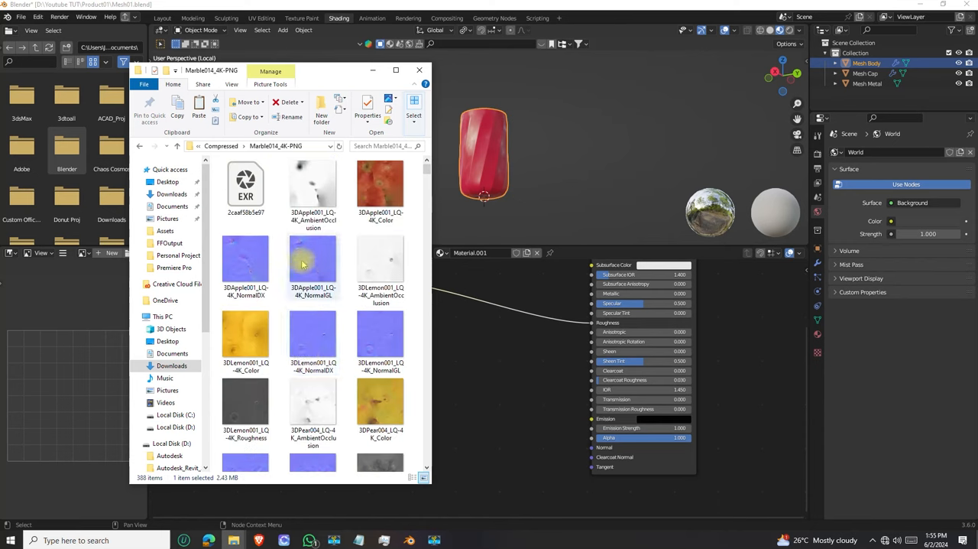
scroll(306, 264, down, 6)
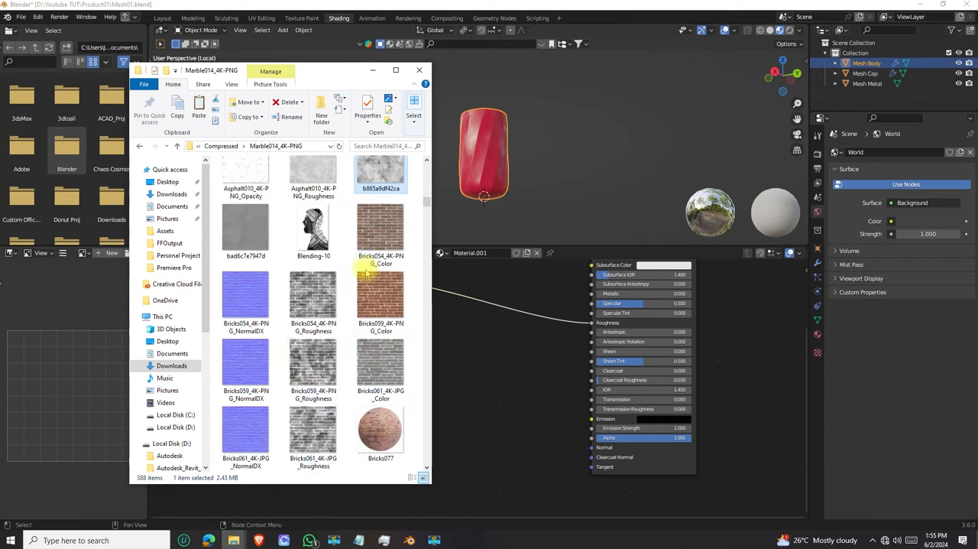
scroll(378, 167, up, 1)
double_click(363, 235)
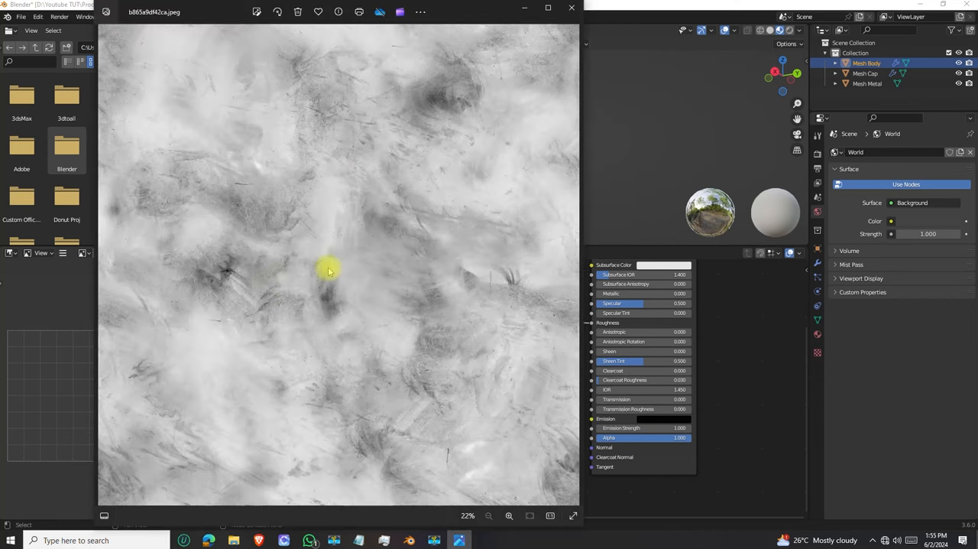
click(570, 9)
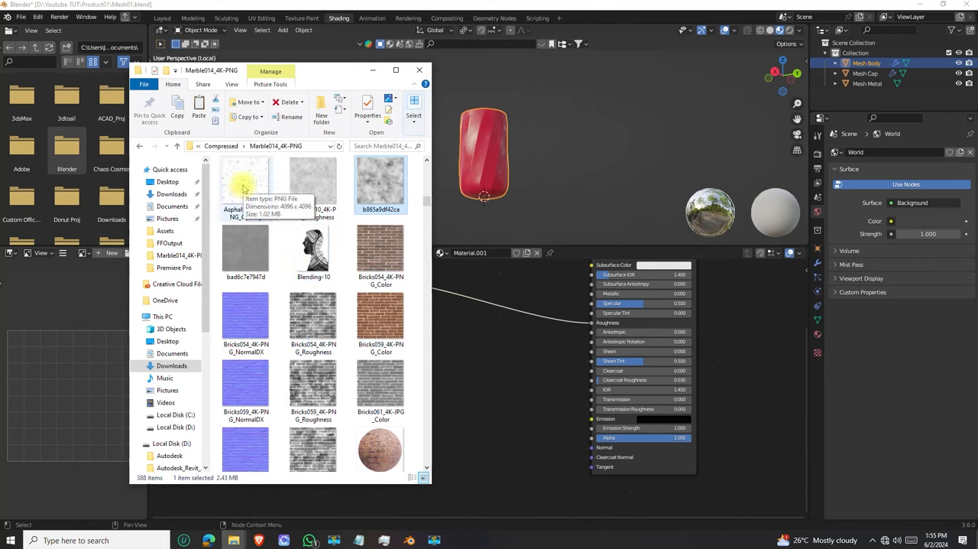
scroll(279, 303, up, 3)
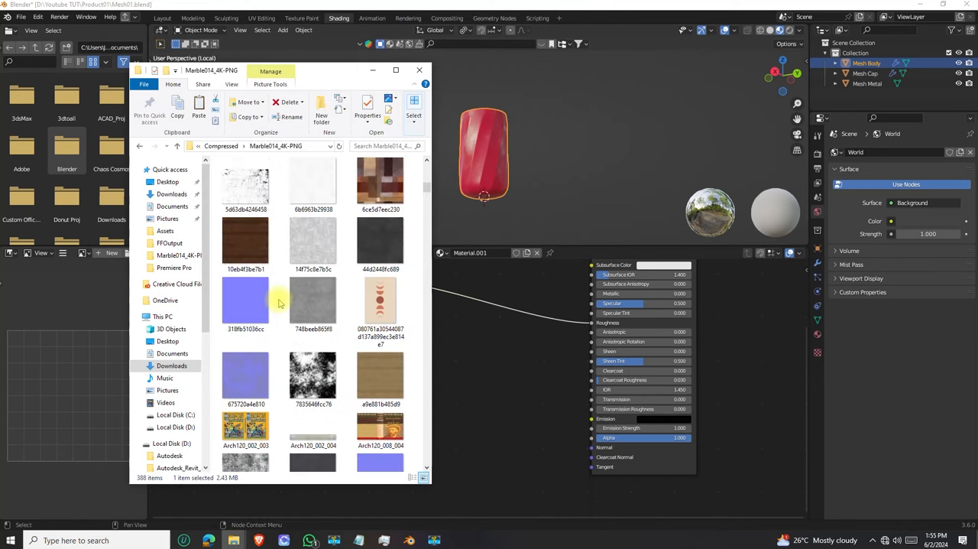
double_click(260, 189)
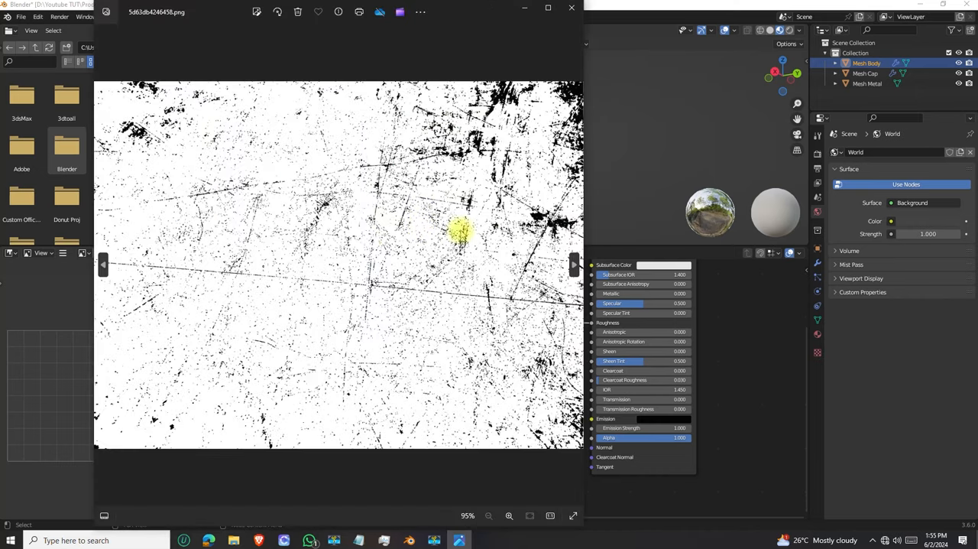
click(569, 7)
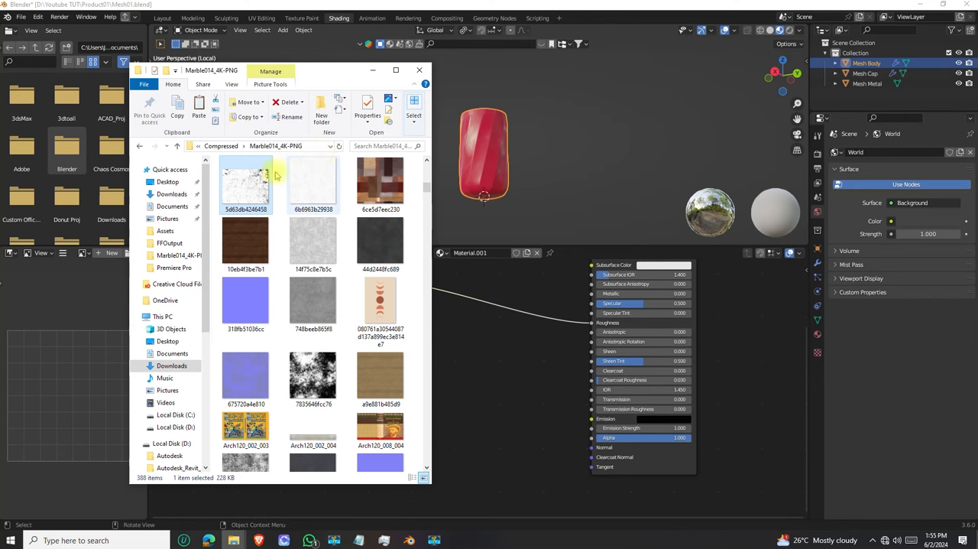
Add 5d63db4246458.png and b865a9df42ca.jpeg from the folder to the body's shader as image textures, then minimize File Explorer
drag(246, 201, 468, 451)
scroll(246, 253, down, 5)
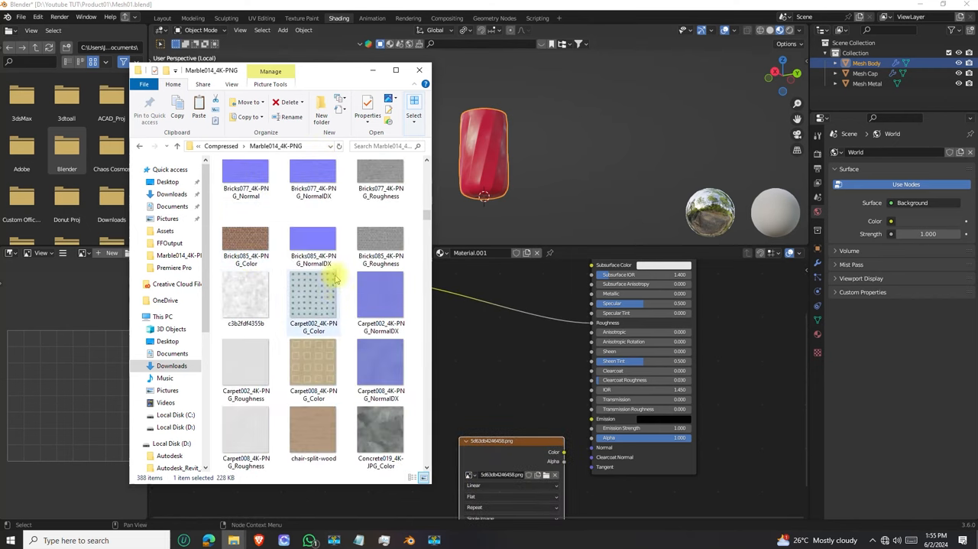
scroll(336, 279, up, 4)
drag(381, 184, 498, 351)
click(374, 71)
Move both image texture nodes clear of the Principled BSDF, below the Noise Texture and Color Ramp, and compare their images
scroll(535, 366, down, 2)
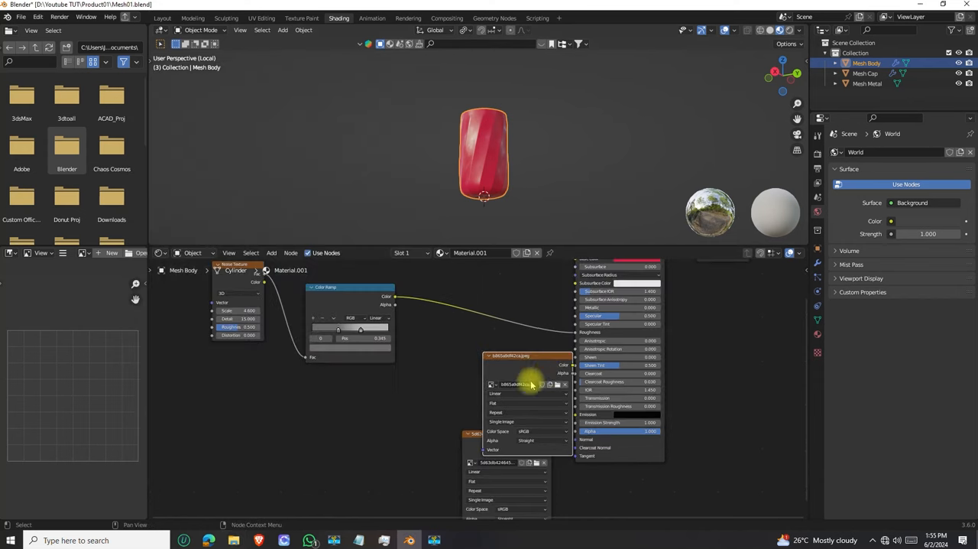
scroll(600, 320, up, 2)
drag(590, 309, 384, 344)
drag(542, 384, 229, 396)
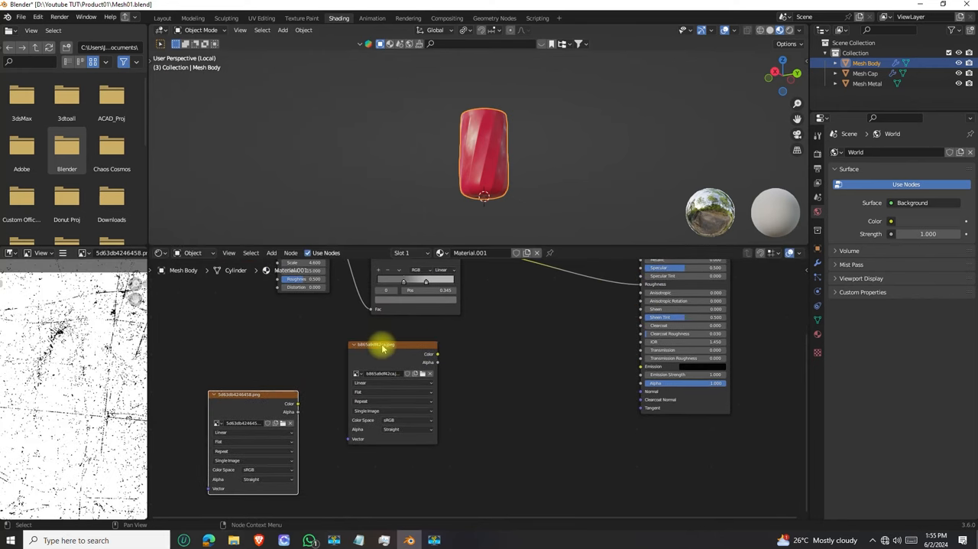
click(358, 379)
click(259, 396)
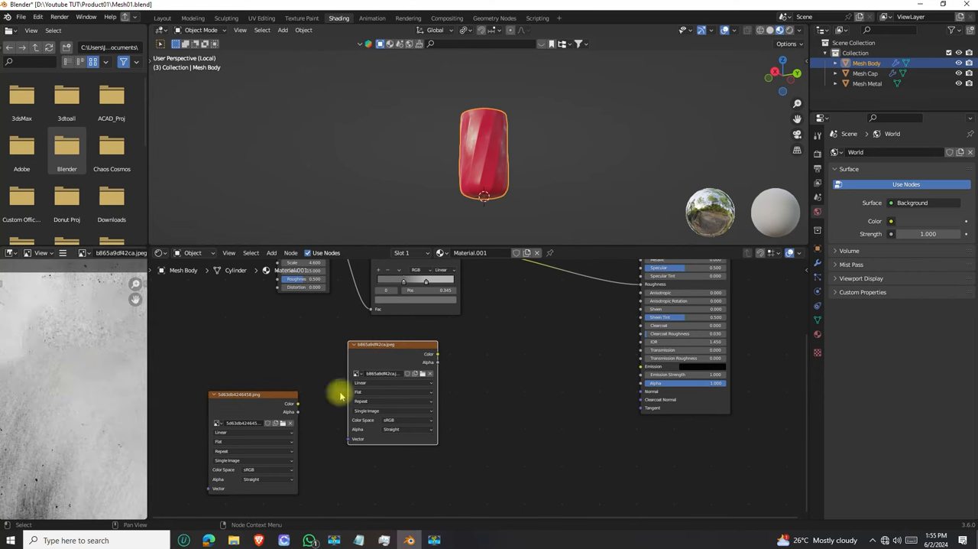
middle_drag(460, 378, 372, 399)
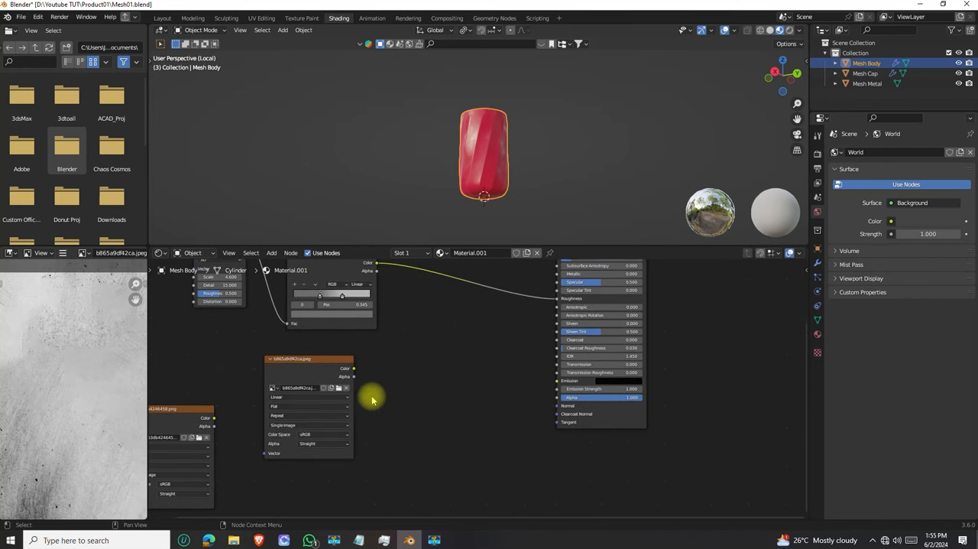
Connect the b865a9df42ca.jpeg texture's Color to the Principled BSDF's Normal input and check the effect on the body
drag(354, 369, 557, 406)
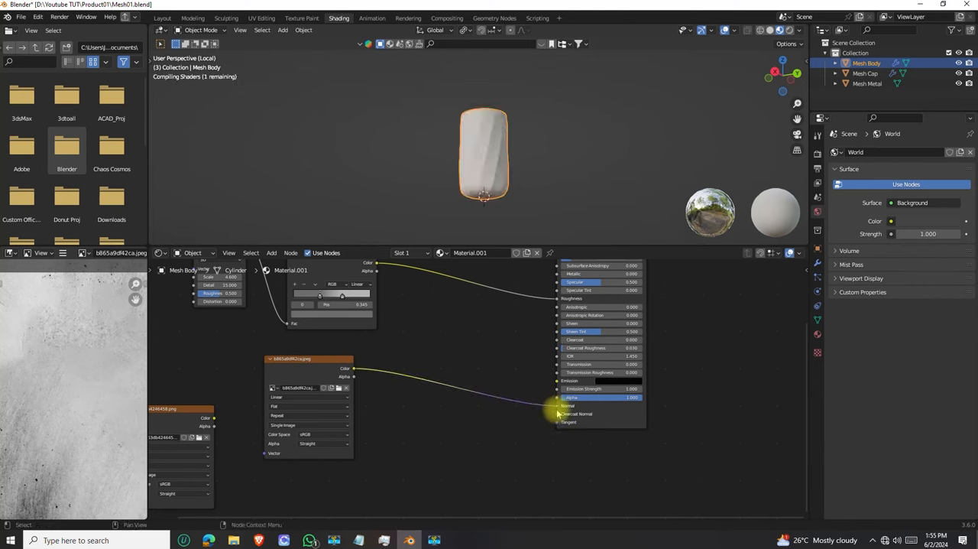
scroll(469, 170, up, 4)
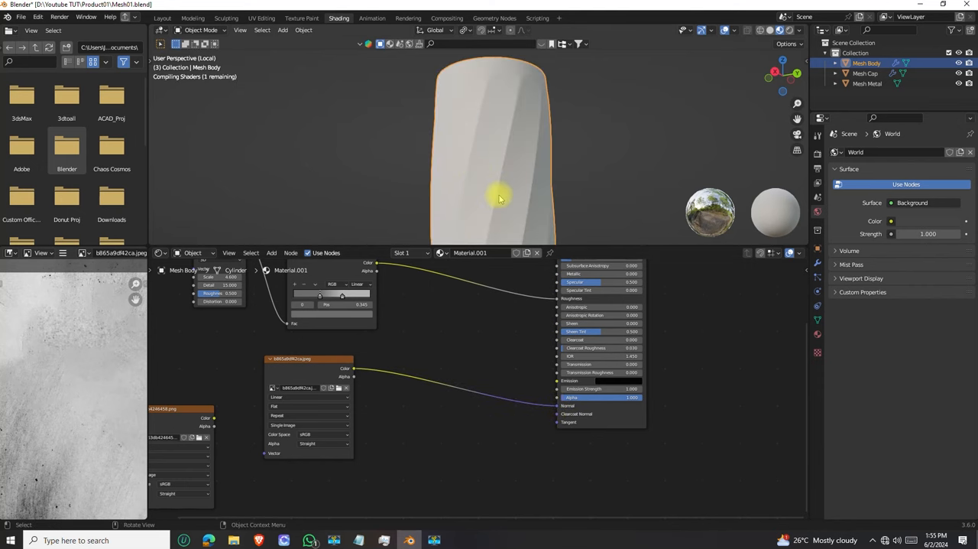
middle_drag(498, 170, 465, 135)
scroll(490, 104, up, 2)
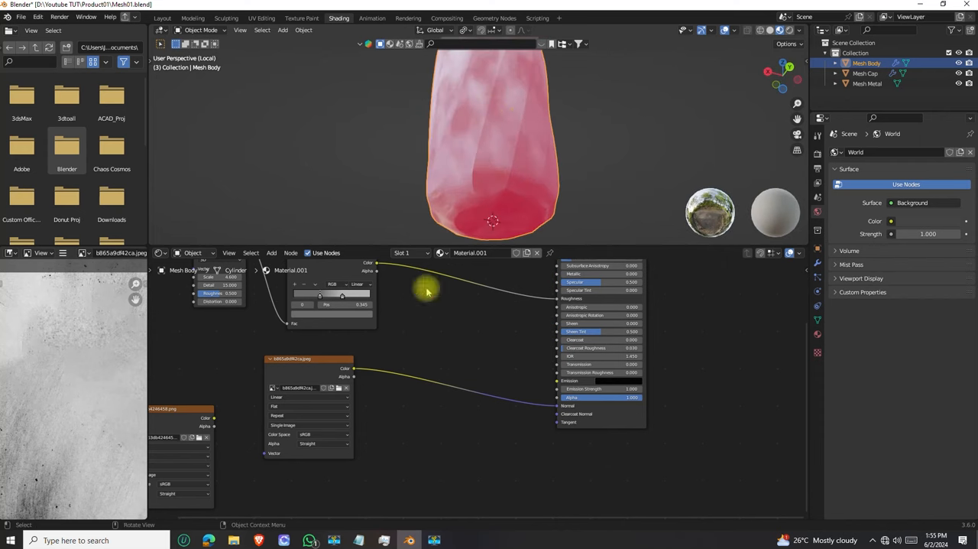
middle_drag(518, 139, 498, 153)
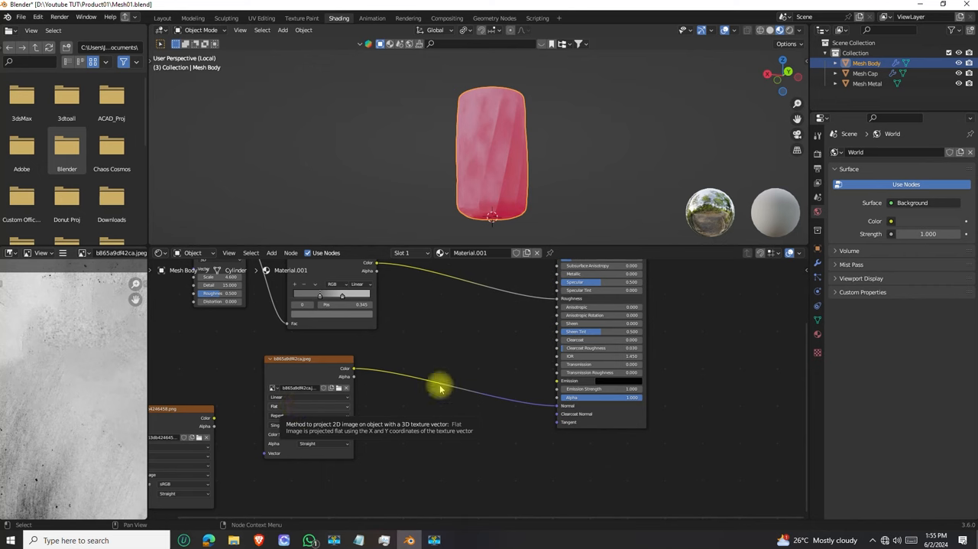
Insert a Bump node between the b865a9df42ca.jpeg texture and the Principled BSDF's Normal input, feeding the image's Color into Height
scroll(283, 375, up, 2)
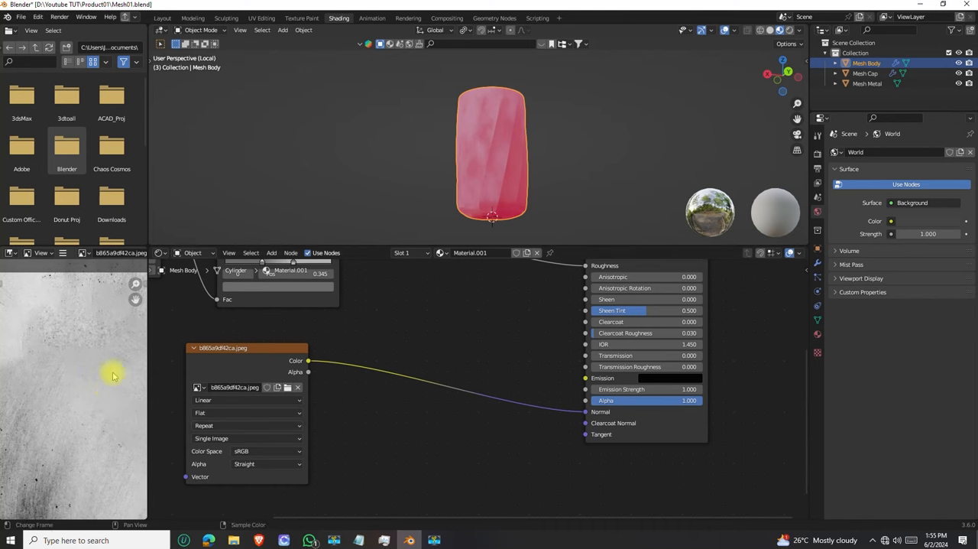
click(195, 349)
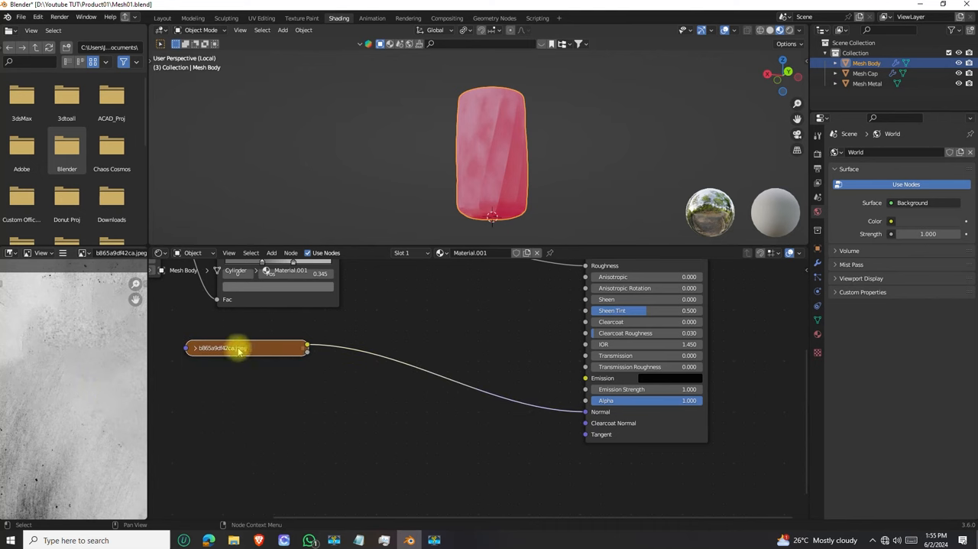
click(196, 349)
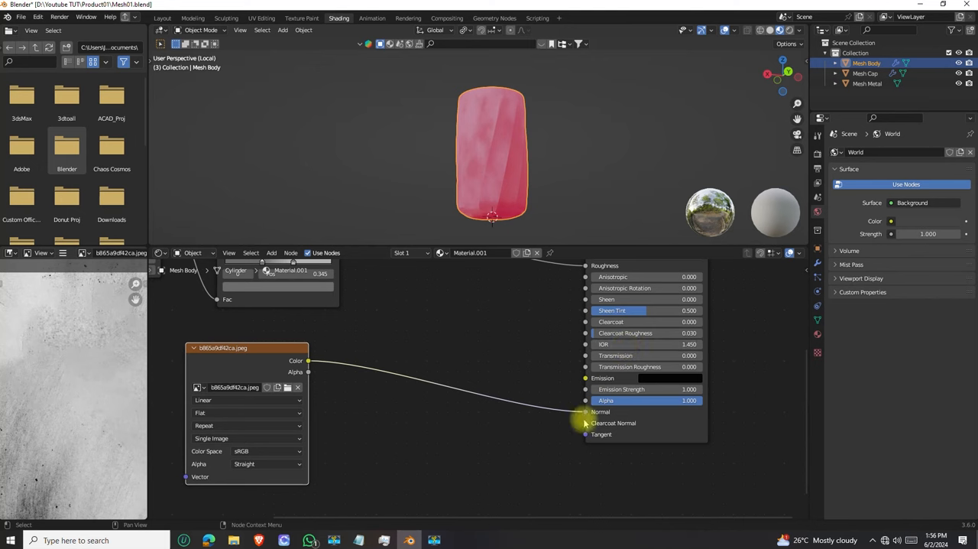
key(shift+a)
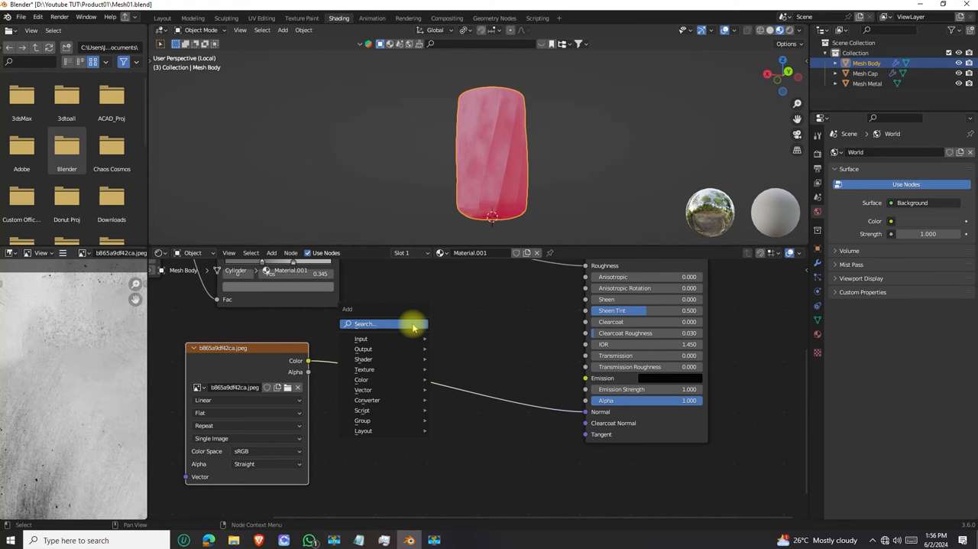
click(413, 325)
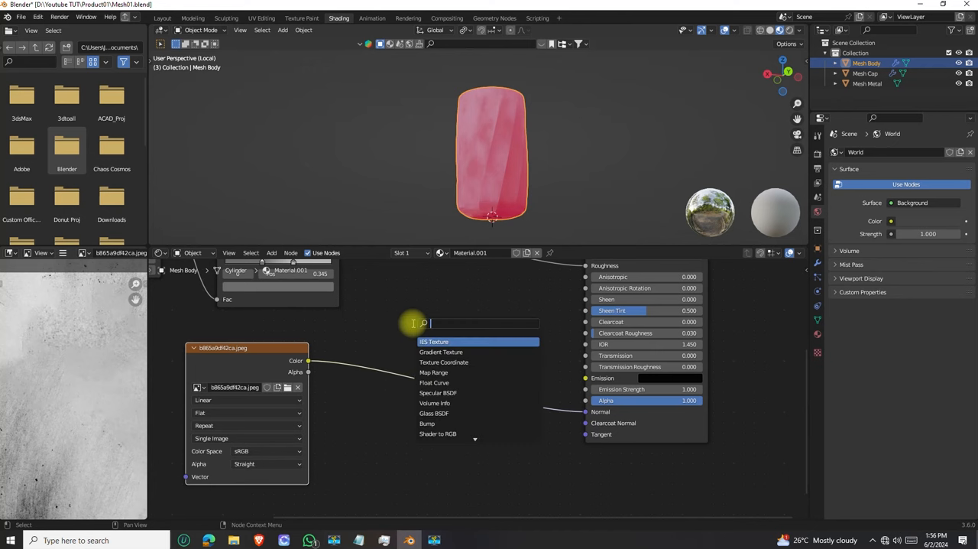
text(bum)
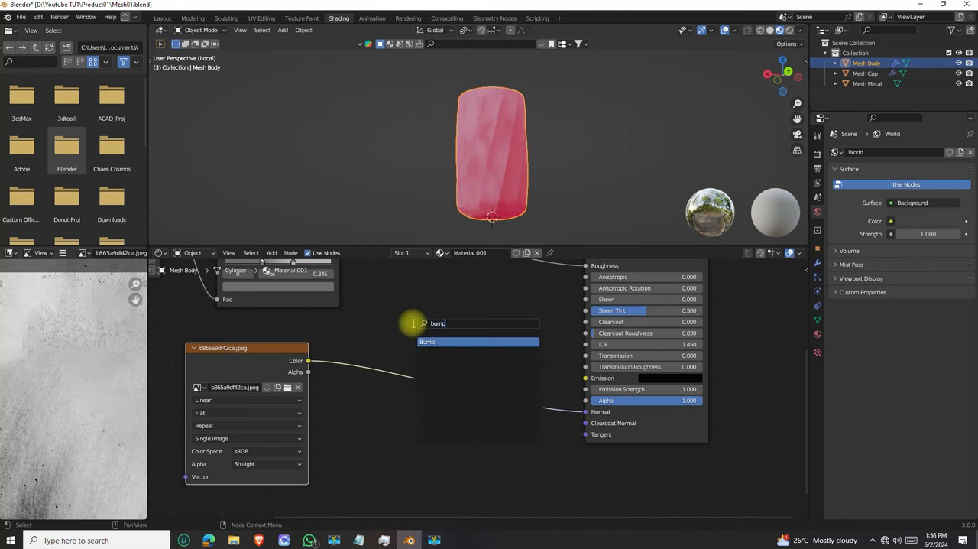
text(p)
click(435, 342)
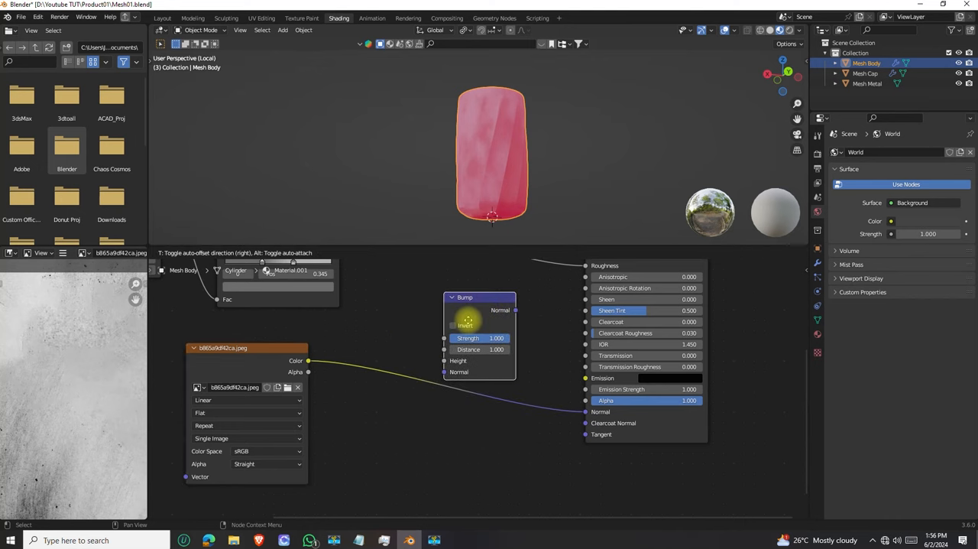
click(431, 358)
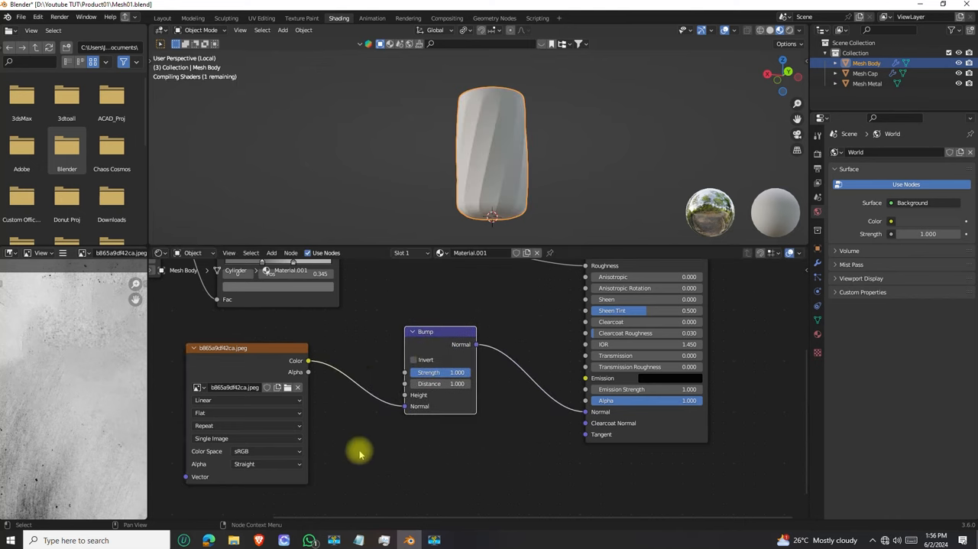
mouse_move(405, 396)
mouse_down()
mouse_move(385, 413)
mouse_move(378, 397)
mouse_move(405, 395)
mouse_up()
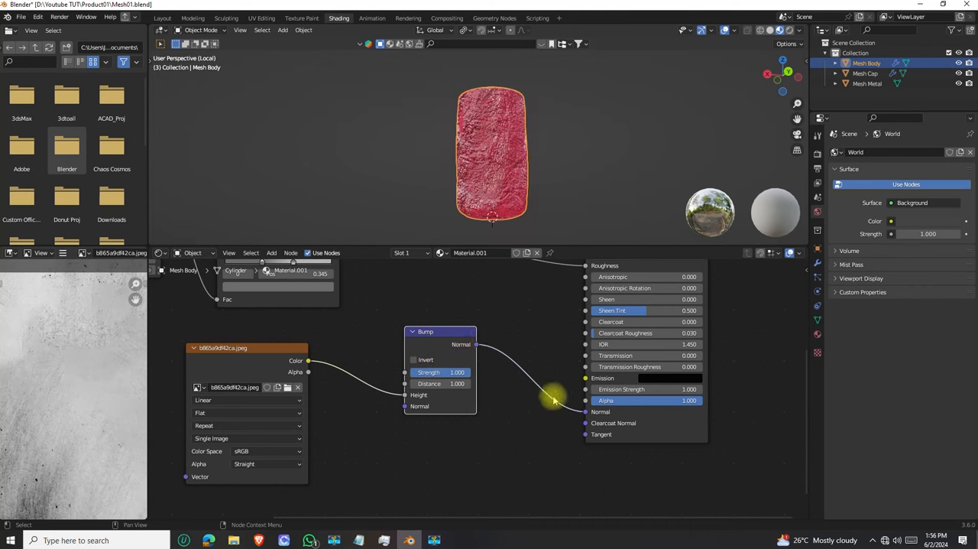
Examine the bump relief on the body's surface from several sides and distances
middle_drag(498, 104, 395, 166)
scroll(454, 150, up, 5)
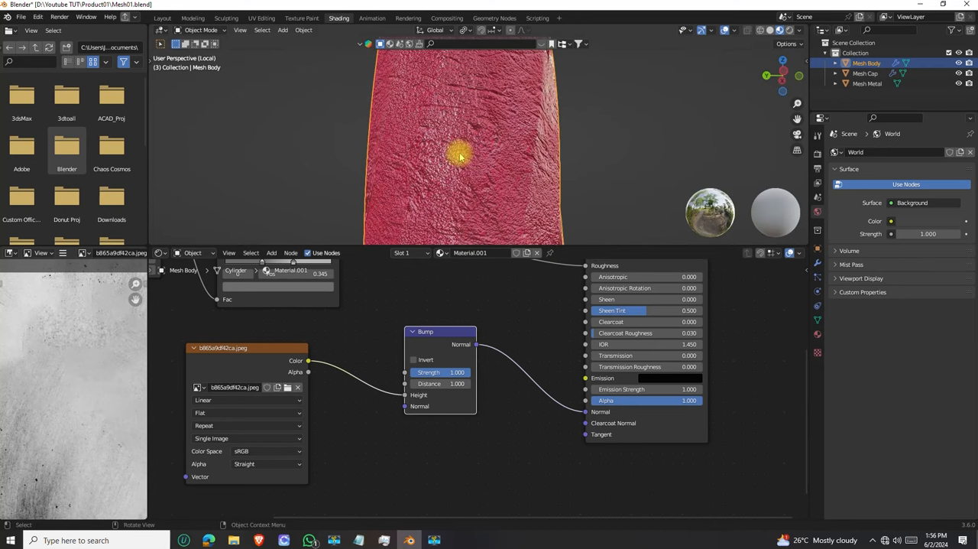
scroll(462, 158, up, 5)
scroll(462, 159, down, 9)
middle_drag(463, 158, 506, 3)
scroll(505, 88, up, 2)
mouse_move(502, 83)
middle_down()
mouse_move(498, 138)
mouse_move(502, 76)
mouse_move(515, 99)
mouse_move(518, 87)
middle_up()
scroll(507, 122, down, 3)
scroll(484, 191, up, 2)
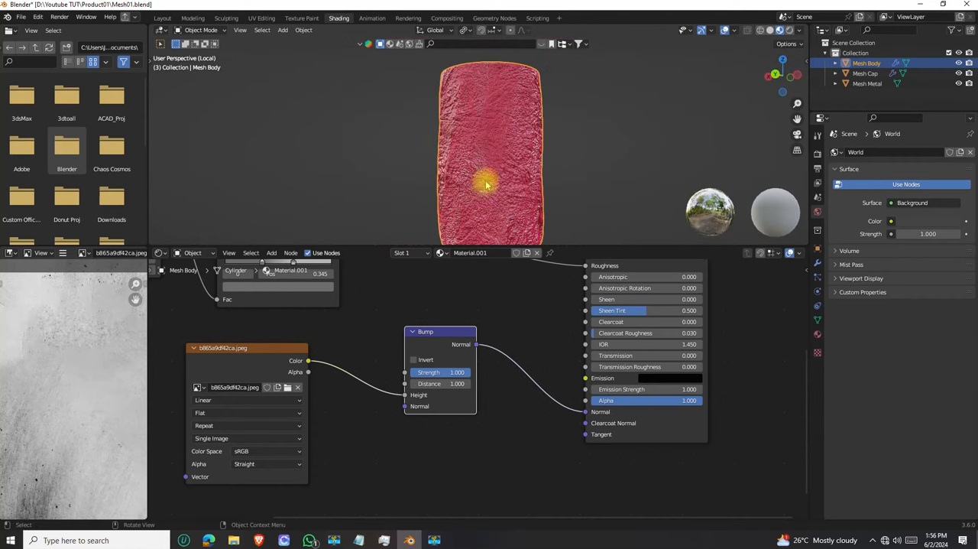
Set the Bump node's Strength to 0.01 and check the softened relief on the body
middle_drag(502, 173, 490, 137)
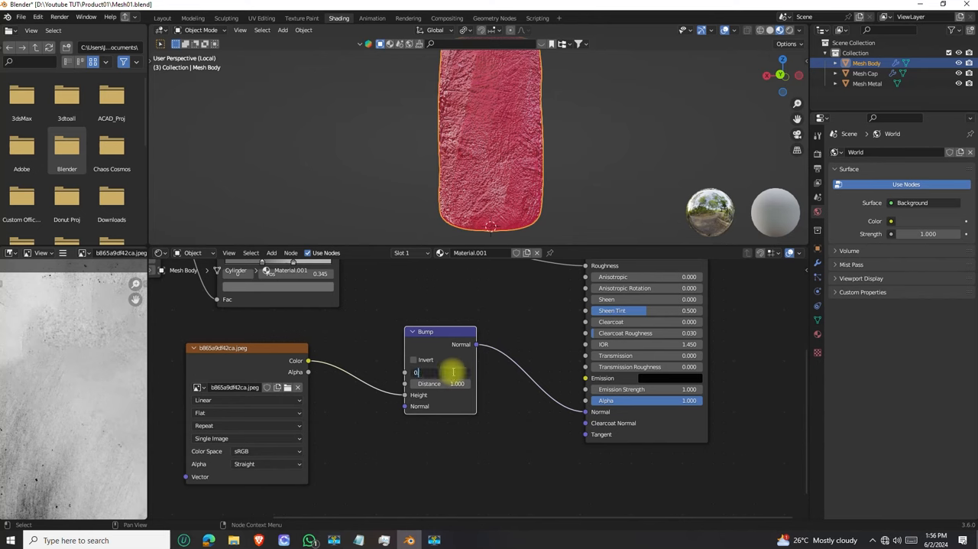
key(Return)
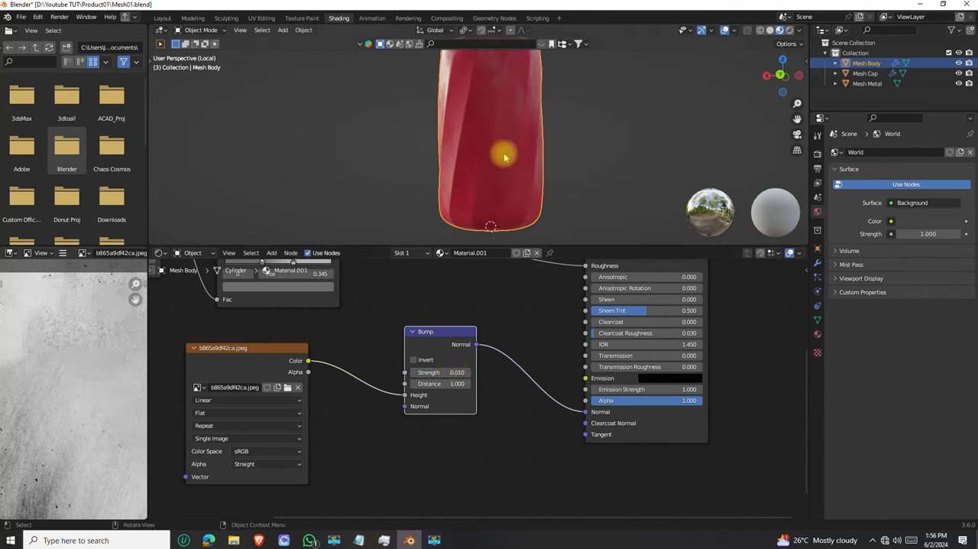
middle_drag(499, 153, 452, 162)
scroll(393, 162, up, 3)
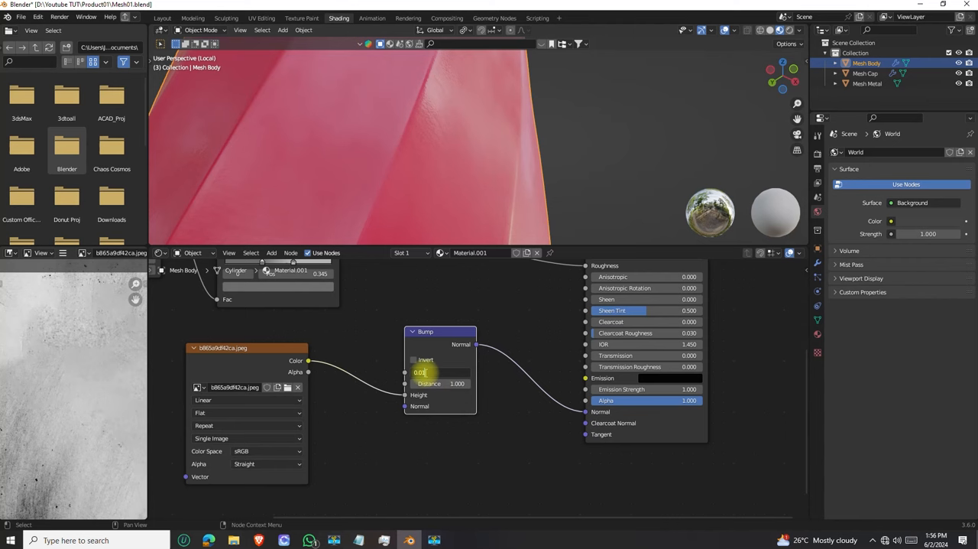
Try a stronger Bump Strength of 0.1, then return it to 0.01 and examine the body's surface up close
key(Return)
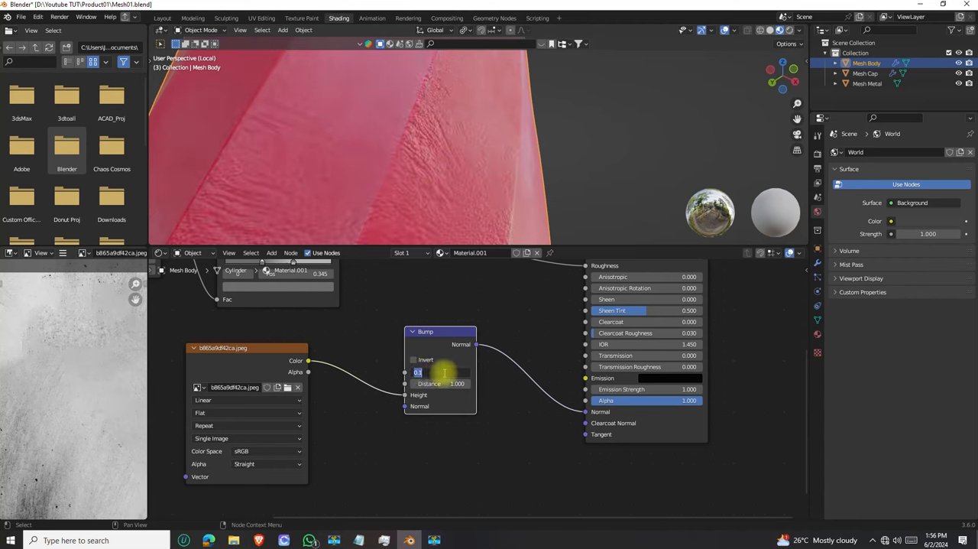
text(2)
key(Return)
middle_drag(433, 125, 468, 144)
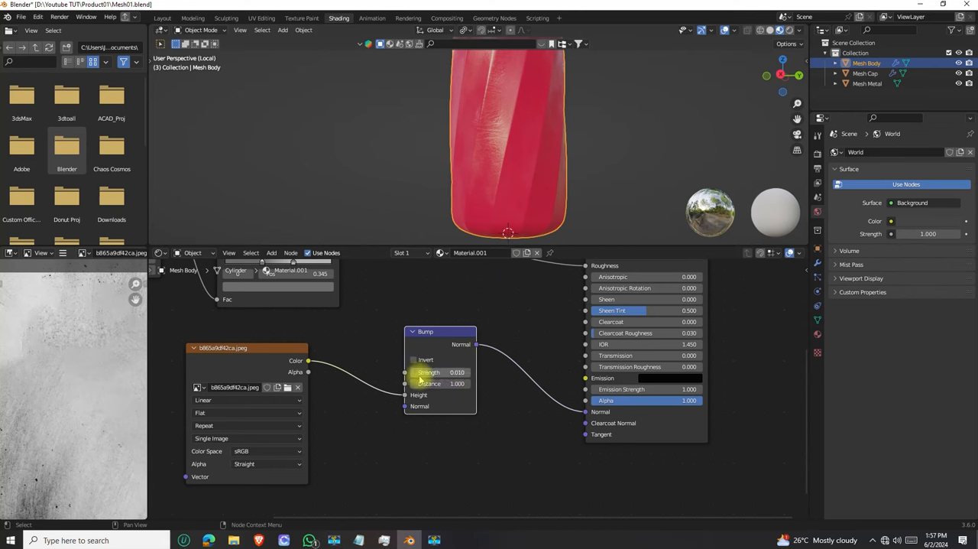
scroll(490, 207, down, 2)
mouse_move(490, 207)
middle_down()
mouse_move(513, 151)
mouse_move(568, 146)
mouse_move(578, 127)
mouse_move(569, 152)
middle_up()
scroll(512, 150, up, 8)
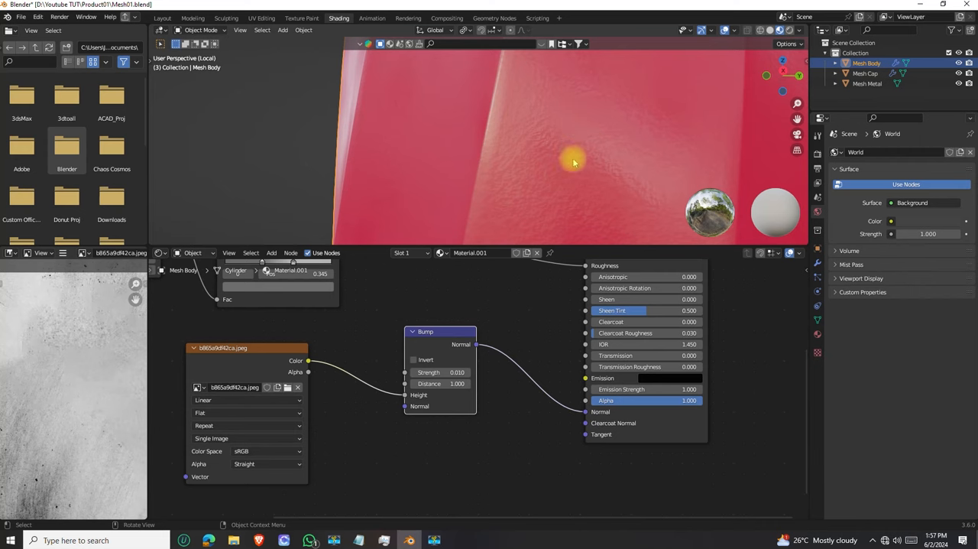
Turn the Bump node's Invert option on and off again to compare the effect on the surface
click(414, 359)
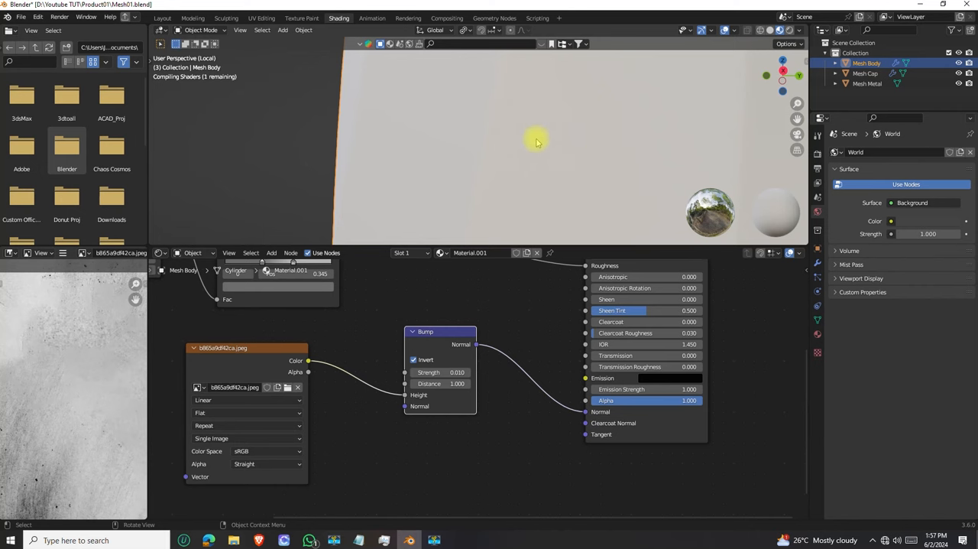
click(417, 360)
scroll(515, 149, down, 3)
scroll(512, 175, up, 4)
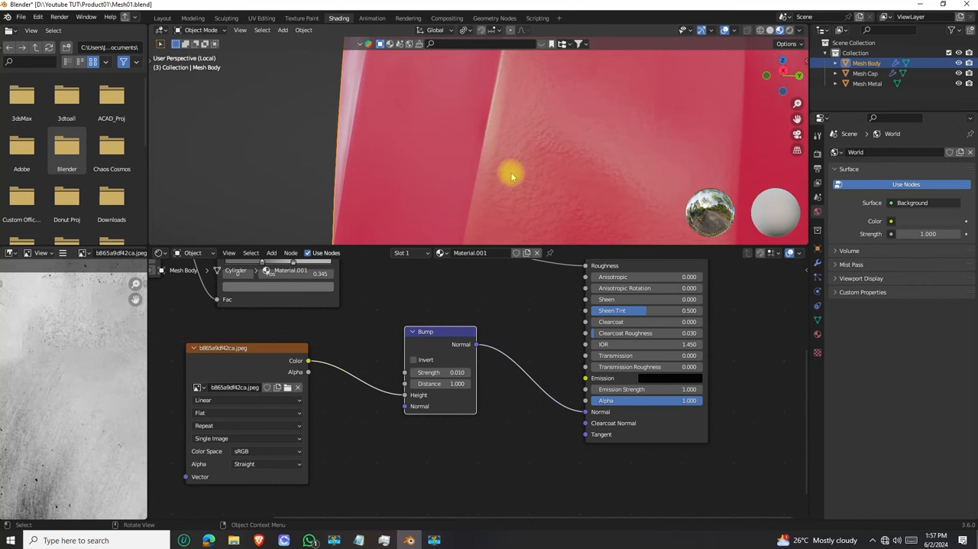
scroll(511, 176, up, 1)
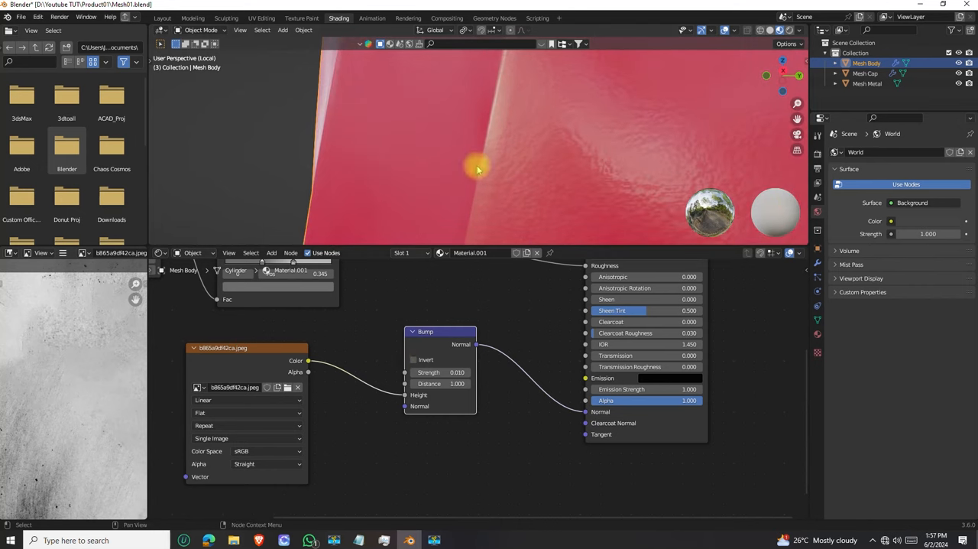
Move the b865a9df42ca.jpeg texture node out of the way and feed the 5d63db4246458.png texture's Color into the Bump node's Height instead
scroll(478, 145, down, 6)
middle_drag(495, 149, 505, 175)
scroll(423, 387, down, 2)
middle_drag(385, 390, 512, 380)
drag(310, 400, 348, 347)
click(439, 369)
drag(406, 357, 439, 512)
drag(343, 346, 544, 379)
scroll(498, 143, up, 3)
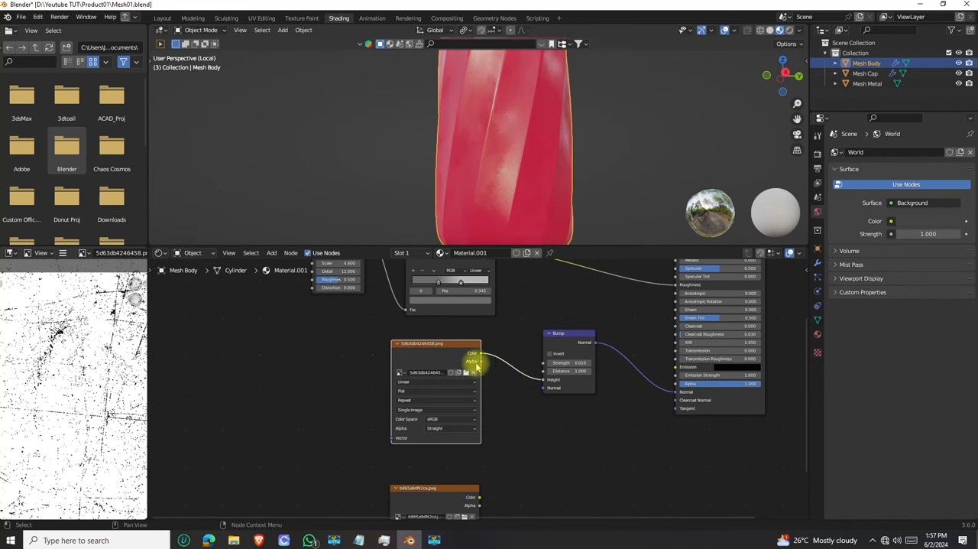
Examine the scratch texture's relief on the body, then raise the Bump Strength to 0.1 and compare it from several sides
scroll(507, 149, up, 3)
middle_drag(511, 158, 493, 42)
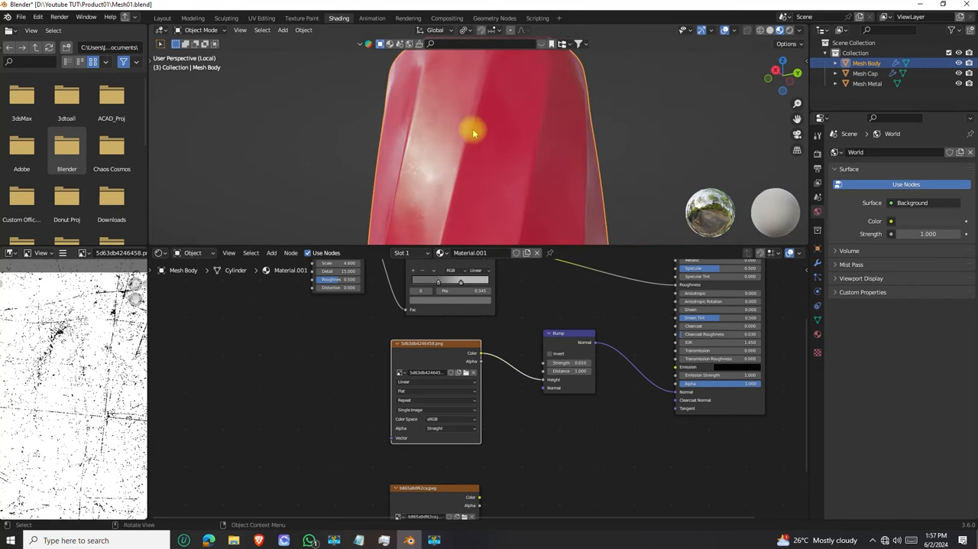
scroll(459, 149, down, 4)
middle_drag(454, 164, 485, 147)
scroll(451, 153, up, 5)
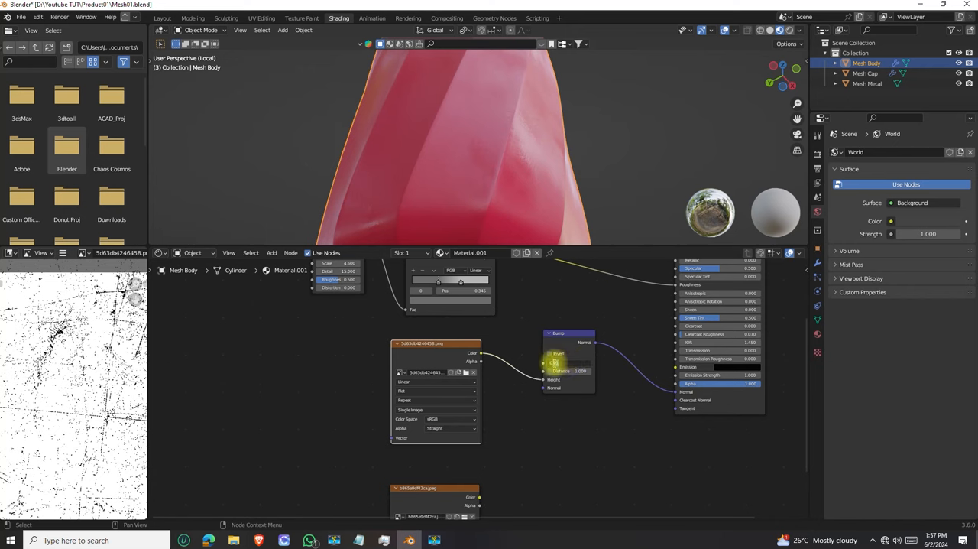
click(553, 362)
key(Return)
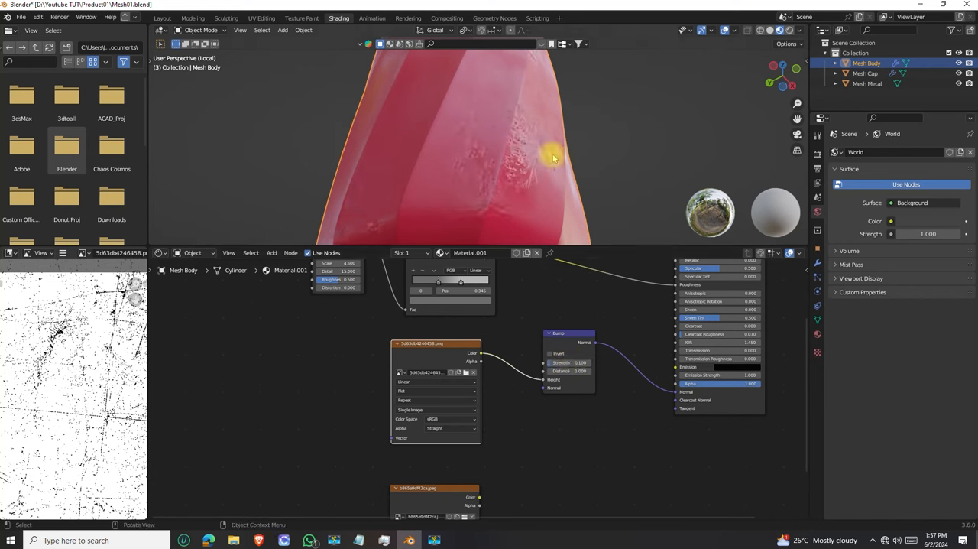
scroll(547, 153, down, 5)
middle_drag(535, 145, 448, 158)
scroll(448, 158, up, 8)
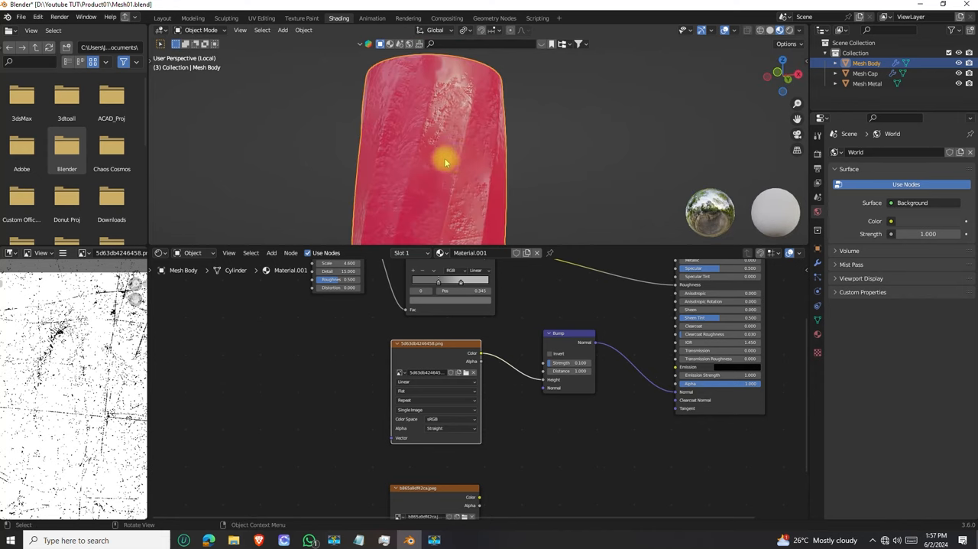
scroll(431, 122, down, 6)
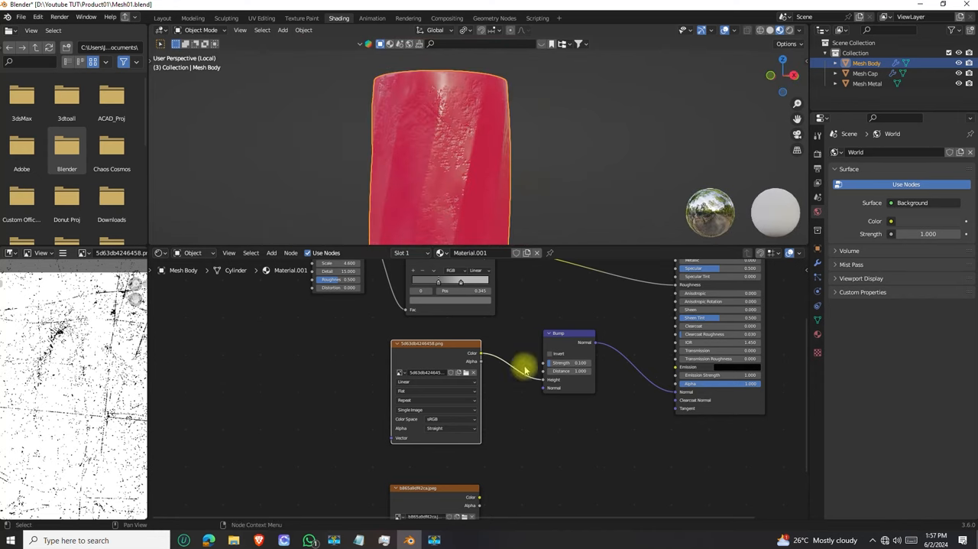
Set the Bump node's Strength to 0.02 and inspect the scratches on the body from several angles
click(579, 370)
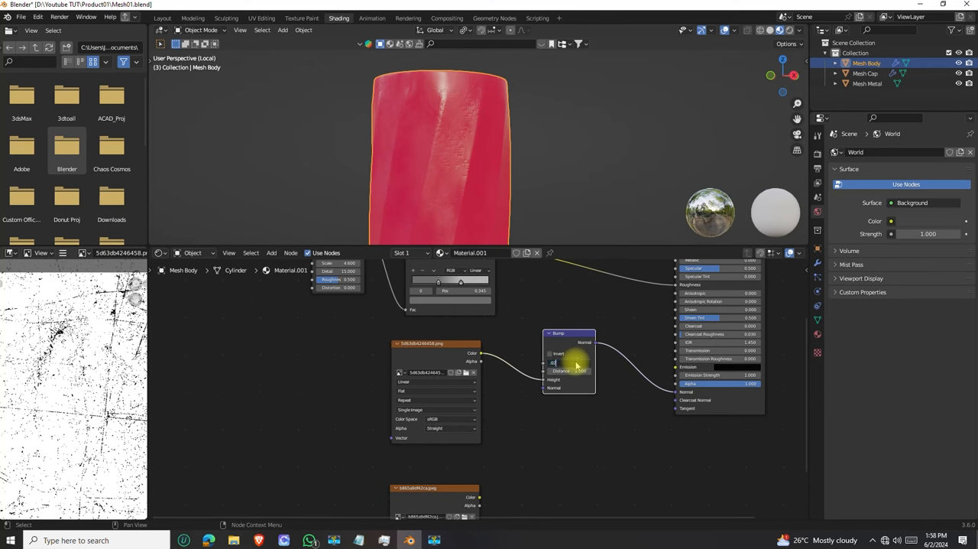
middle_drag(428, 78, 531, 158)
scroll(498, 130, down, 3)
scroll(492, 145, up, 8)
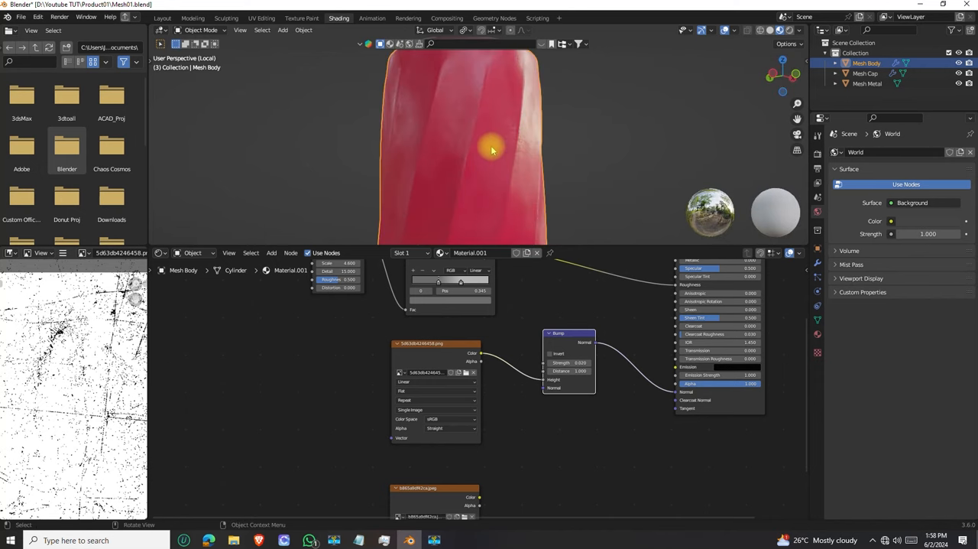
middle_drag(501, 153, 461, 117)
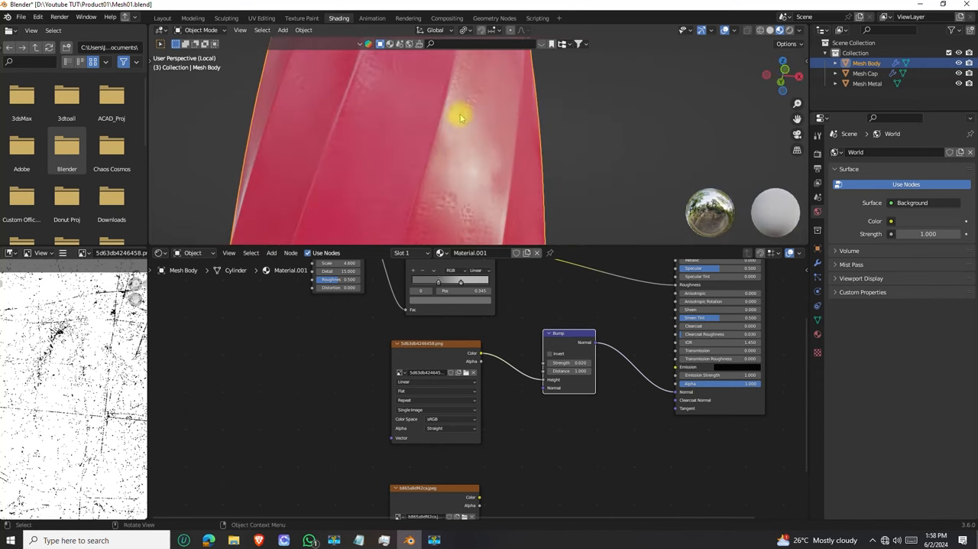
middle_drag(448, 201, 426, 153)
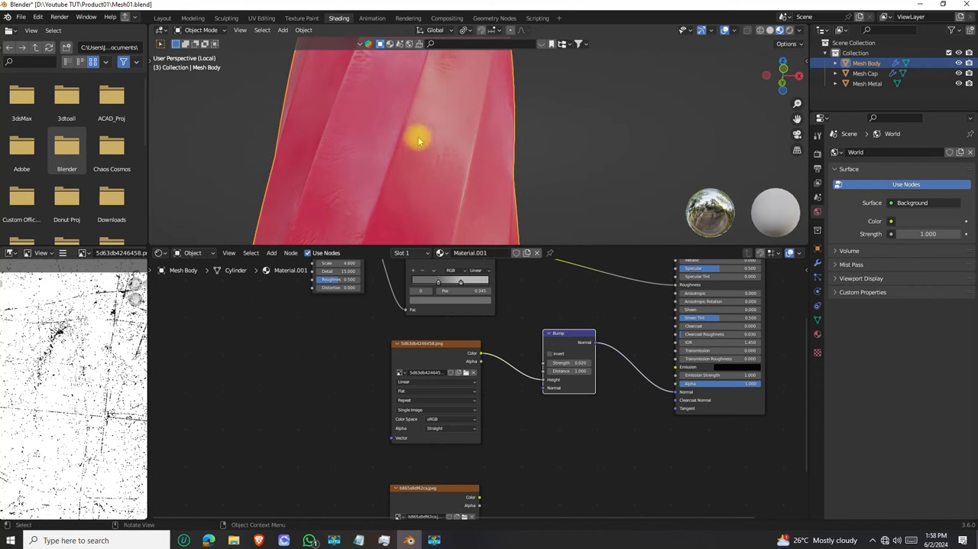
scroll(439, 179, down, 4)
middle_drag(458, 160, 501, 184)
Move the 5d63db4246458.png texture node away from the Bump node and add linked Mapping and Texture Coordinate nodes to its Vector input
middle_drag(459, 351, 538, 358)
drag(531, 352, 503, 357)
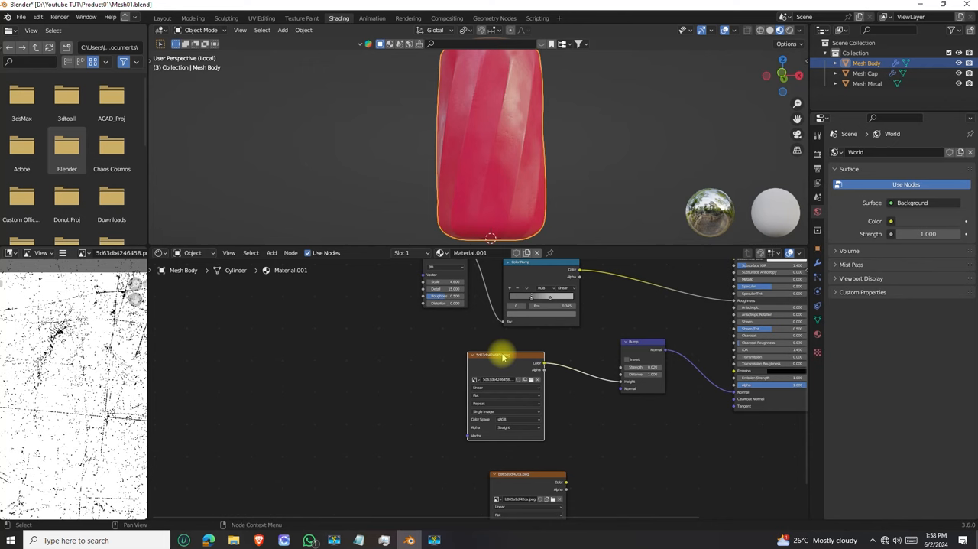
key(ctrl+t)
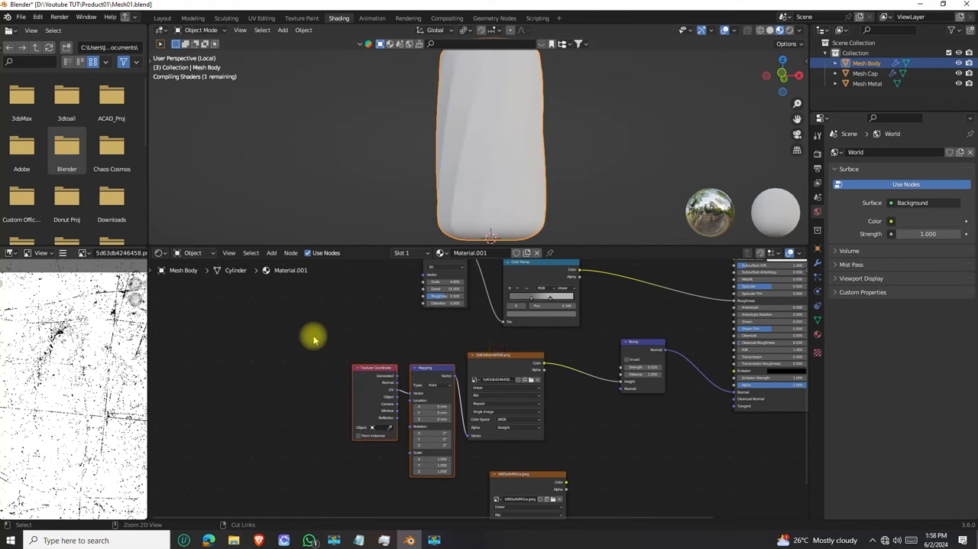
key(ctrl+z)
drag(518, 357, 472, 362)
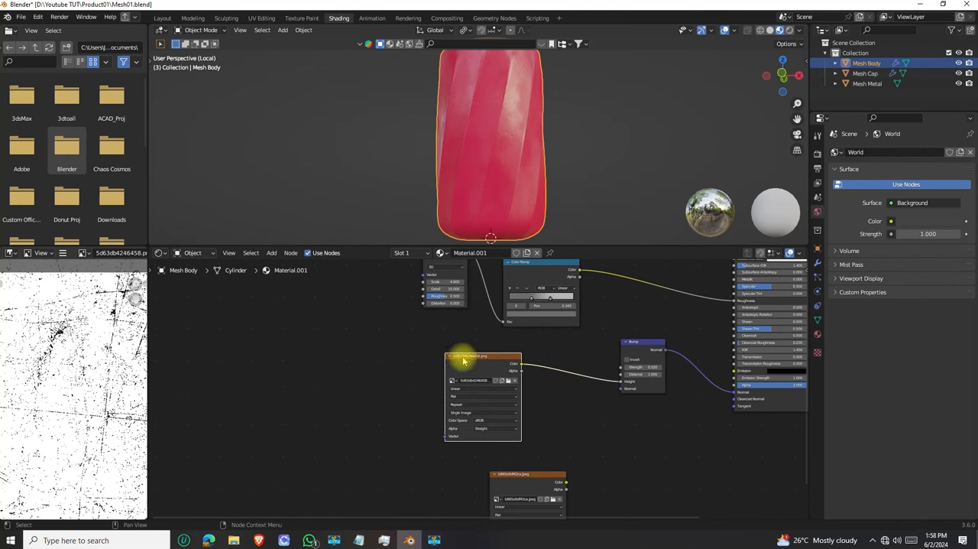
key(ctrl+t)
scroll(405, 363, up, 3)
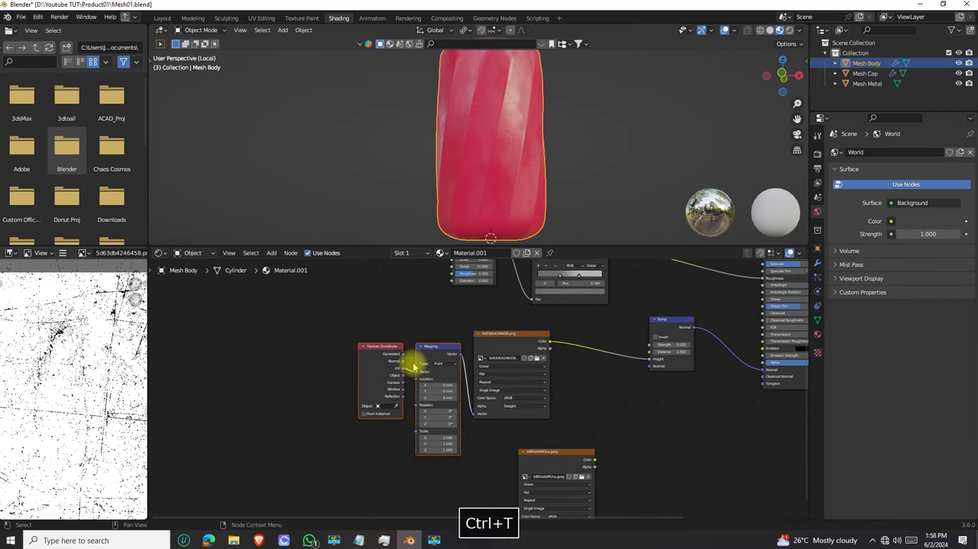
scroll(419, 350, up, 2)
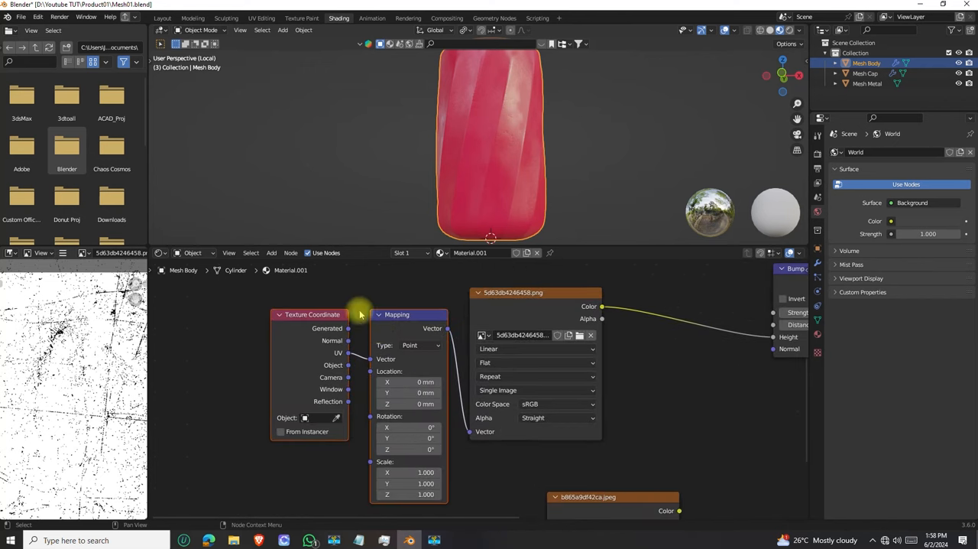
Set the Bump node's Strength to 0.06 and check the relief on the whole body
scroll(509, 135, down, 4)
middle_drag(509, 135, 495, 144)
middle_drag(500, 422, 373, 427)
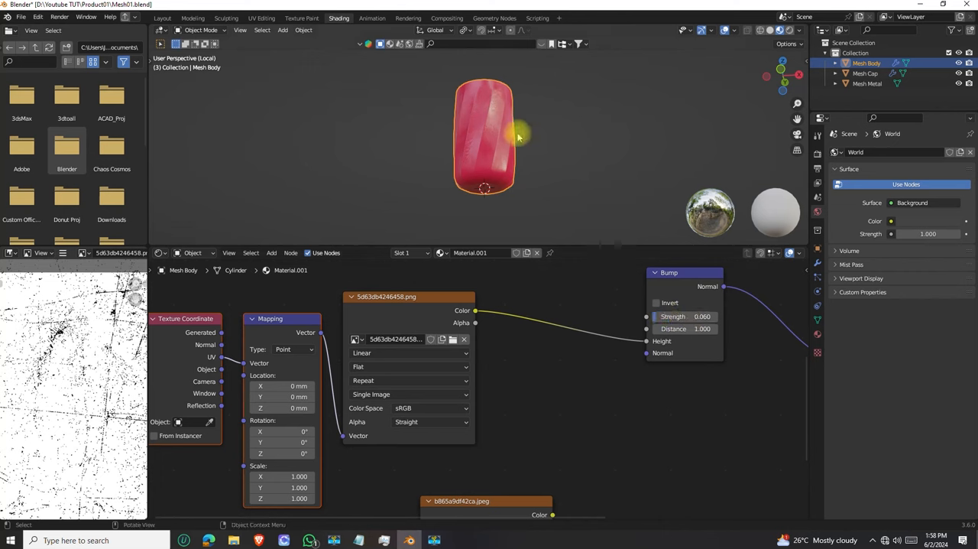
scroll(504, 153, up, 6)
scroll(531, 169, down, 3)
middle_drag(524, 135, 505, 92)
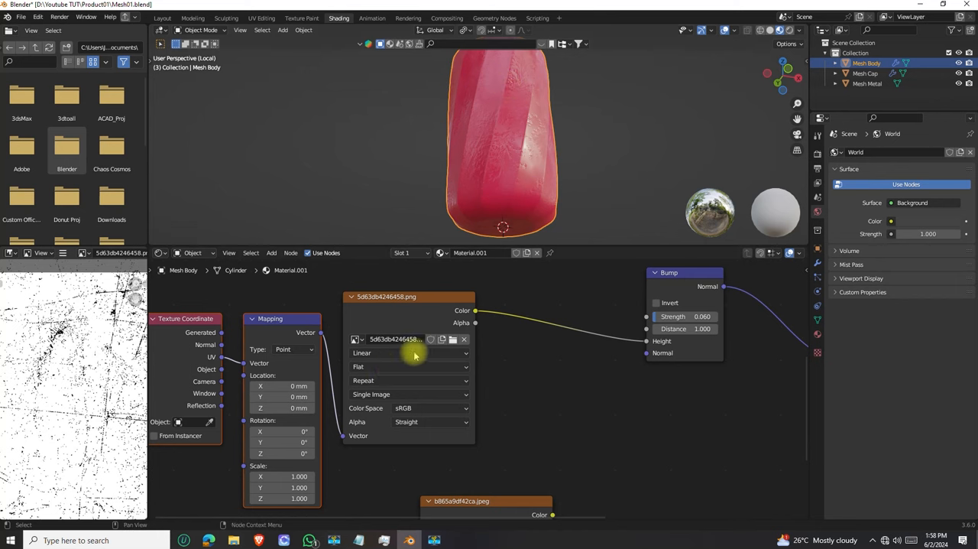
Go to the Scale values of the Mapping node that feeds the 5d63db4246458.png texture
scroll(414, 353, down, 6)
middle_drag(401, 360, 397, 310)
scroll(359, 397, up, 5)
middle_drag(357, 399, 395, 356)
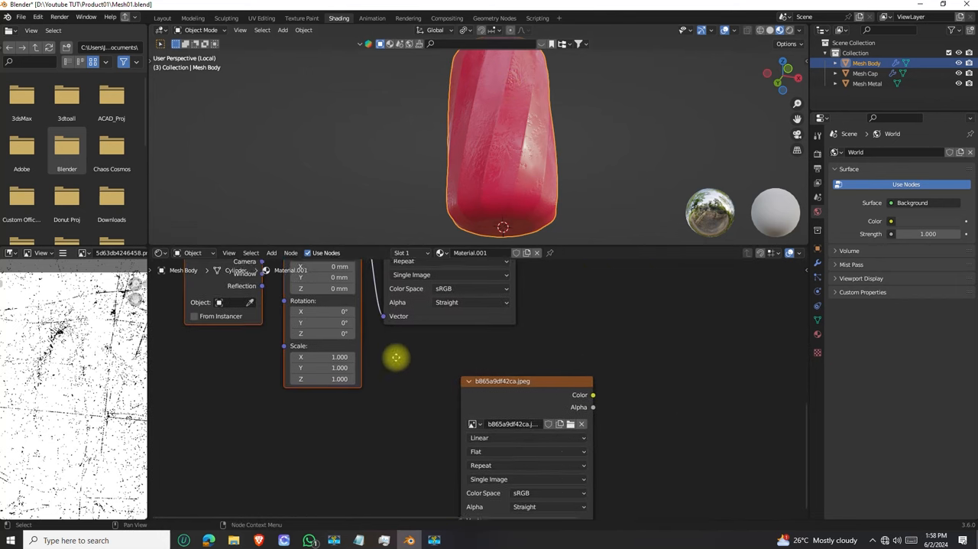
scroll(394, 357, up, 4)
middle_drag(292, 343, 321, 348)
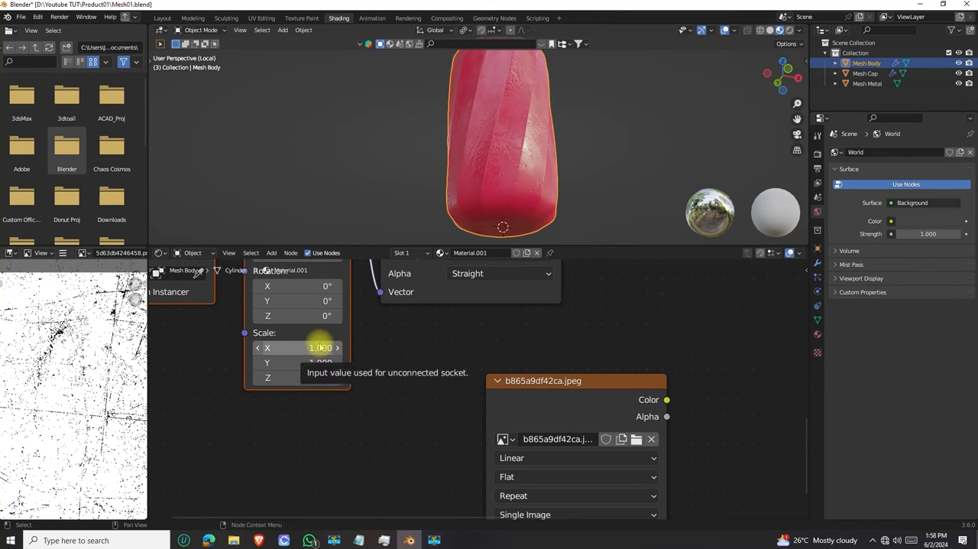
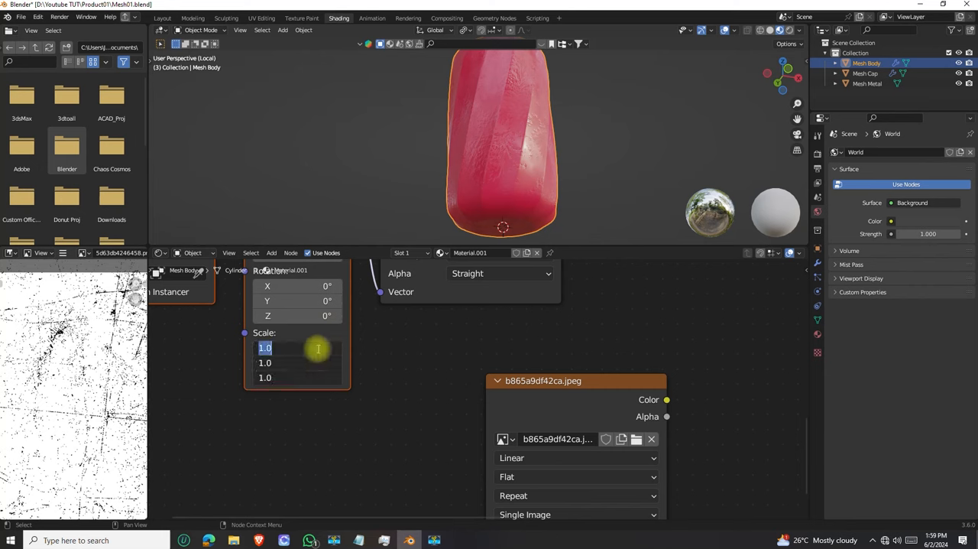
Set the Mapping node's Scale to 2.0 on all three axes and inspect the scratches up close
key(Return)
middle_drag(517, 171, 484, 197)
scroll(501, 136, up, 3)
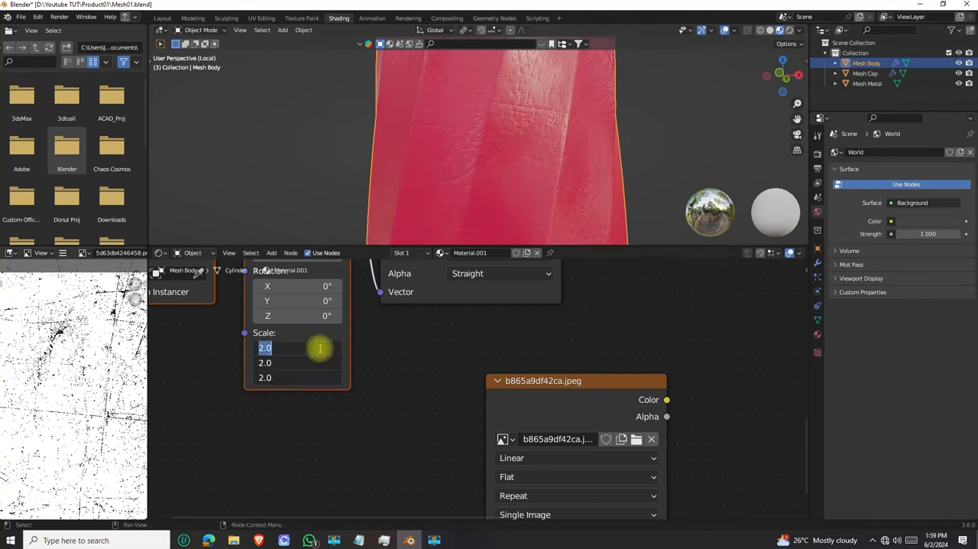
Set the Mapping node's X, Y and Z Scale to 4.0 and inspect the scratches around the body
key(Return)
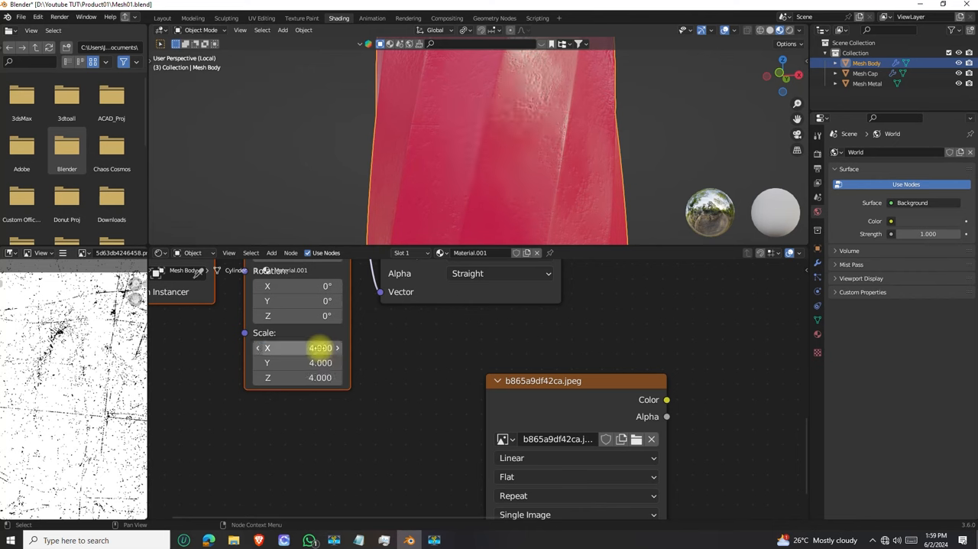
middle_drag(481, 219, 594, 144)
scroll(437, 162, down, 4)
scroll(473, 124, up, 4)
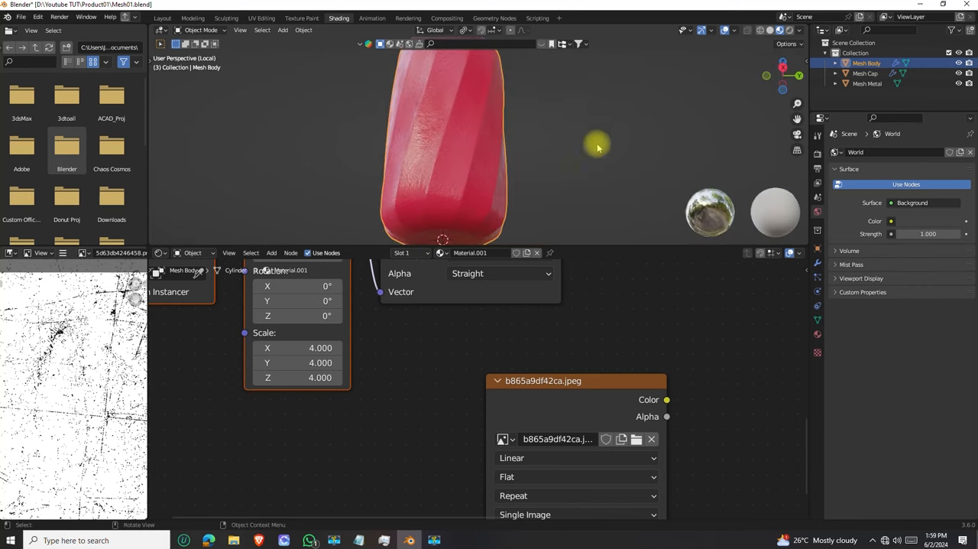
scroll(528, 294, down, 1)
scroll(509, 302, down, 1)
Set the Mapping node's Z rotation to 36.6° and check the scratch direction on the body
middle_drag(509, 302, 423, 412)
scroll(524, 324, down, 2)
middle_drag(451, 344, 545, 348)
mouse_move(426, 164)
middle_down()
mouse_move(406, 175)
mouse_move(438, 190)
mouse_move(443, 229)
mouse_move(450, 201)
mouse_move(361, 221)
mouse_move(448, 157)
mouse_move(500, 182)
middle_up()
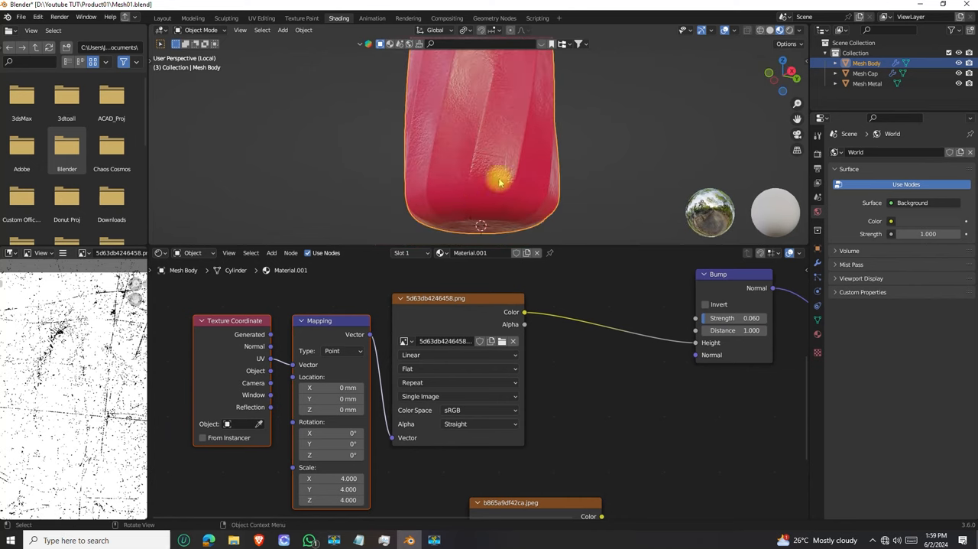
scroll(384, 394, down, 1)
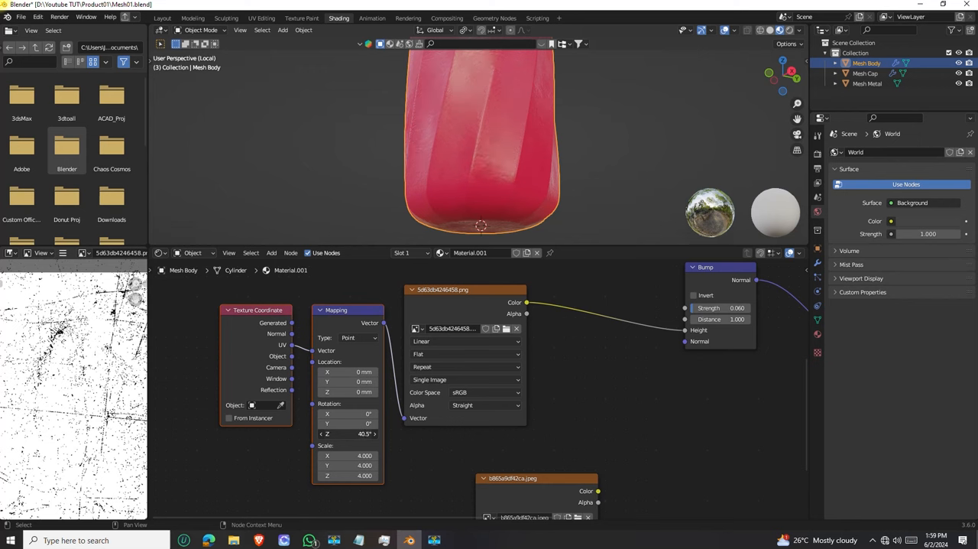
middle_drag(463, 175, 438, 152)
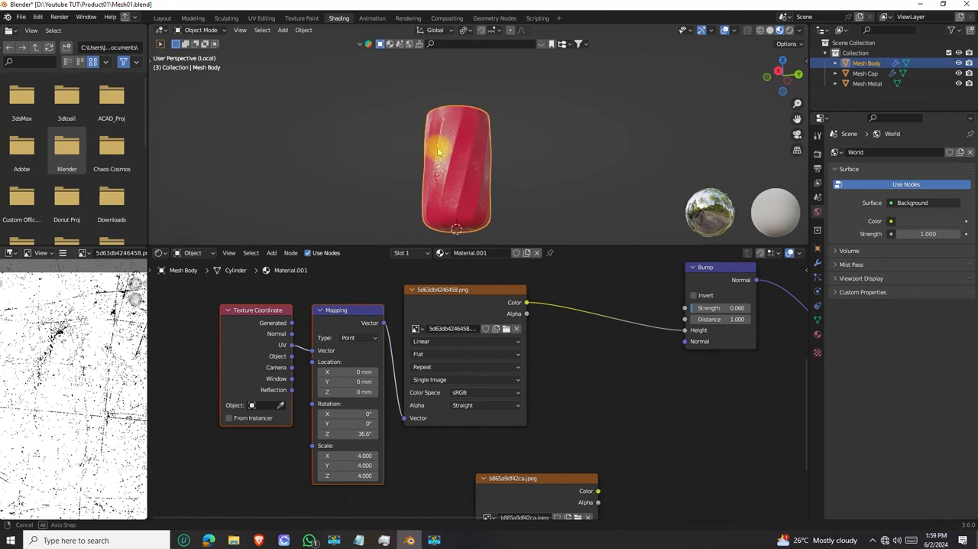
Set the Bump node's Strength to 0.020 and inspect the scratches on the upper part of the body
middle_drag(569, 382, 391, 432)
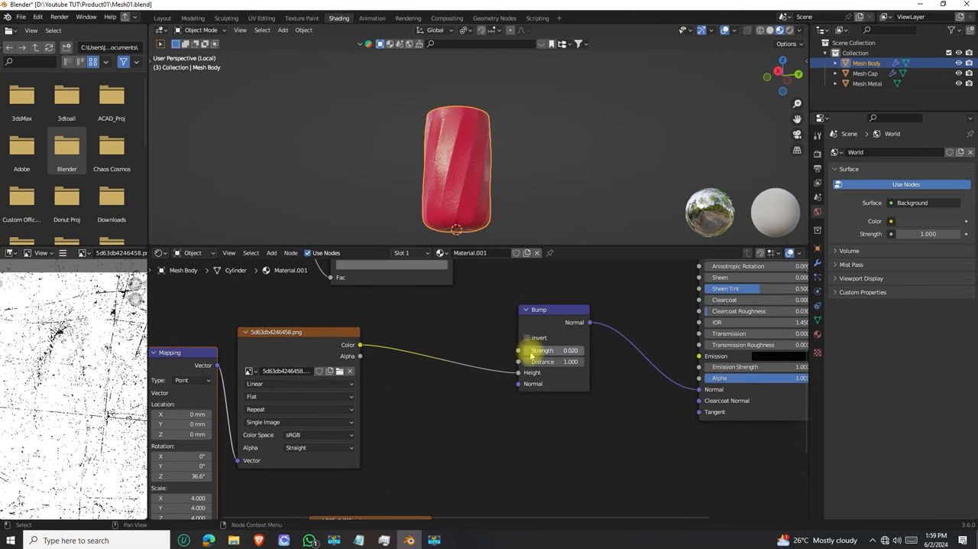
scroll(428, 130, up, 5)
middle_drag(381, 153, 445, 161)
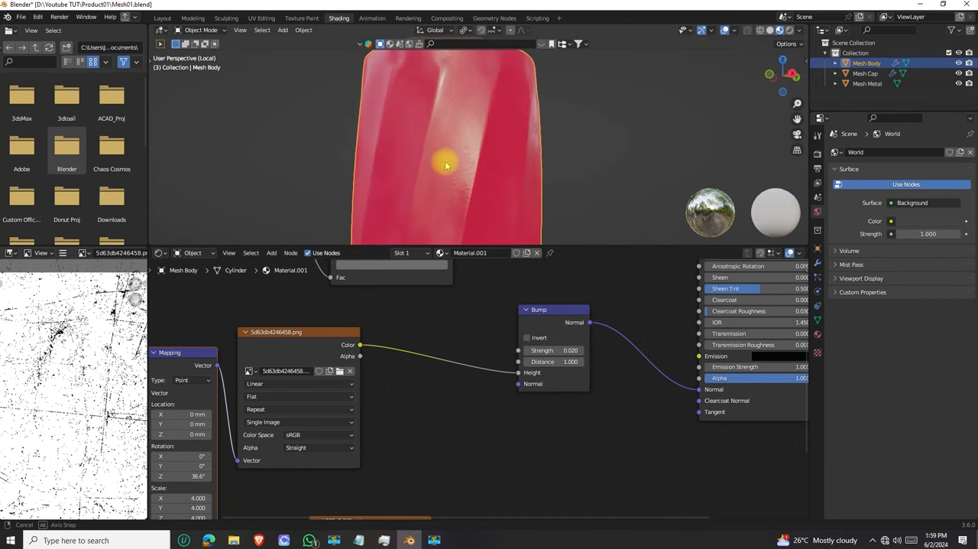
scroll(444, 153, down, 3)
Set the Bump node's Strength to 0.015 and check the body's finish from several angles and distances
drag(521, 353, 573, 353)
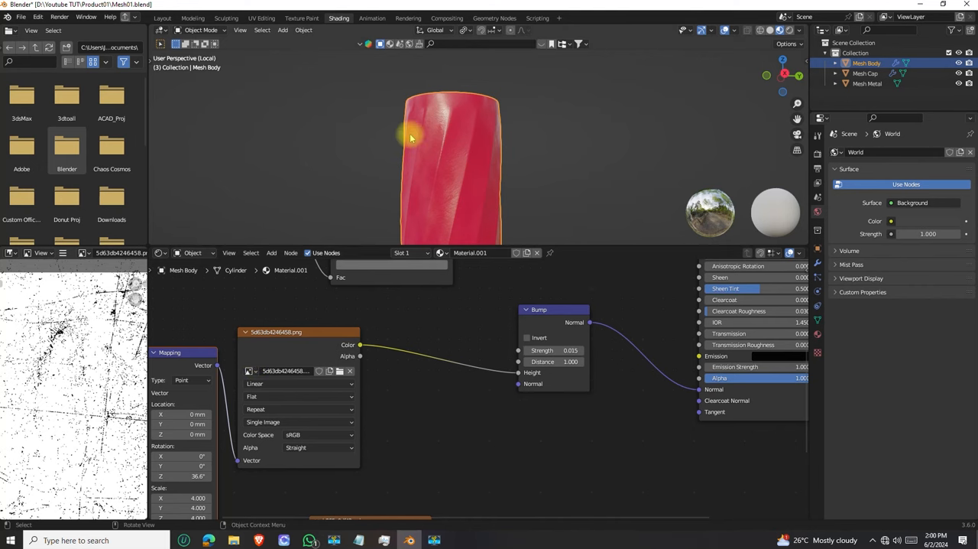
scroll(439, 138, down, 5)
middle_drag(504, 152, 464, 135)
scroll(466, 138, up, 4)
scroll(462, 170, down, 4)
scroll(462, 168, down, 5)
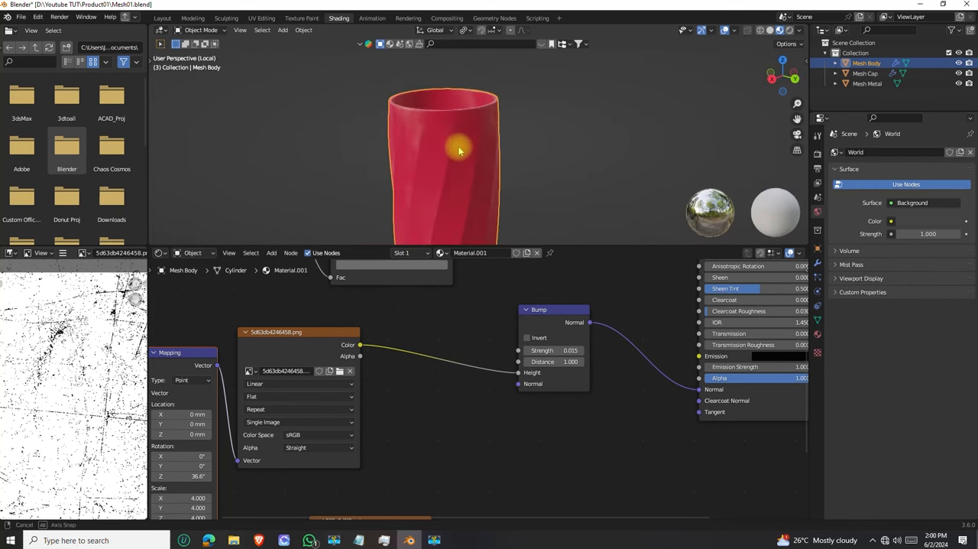
middle_drag(457, 164, 463, 140)
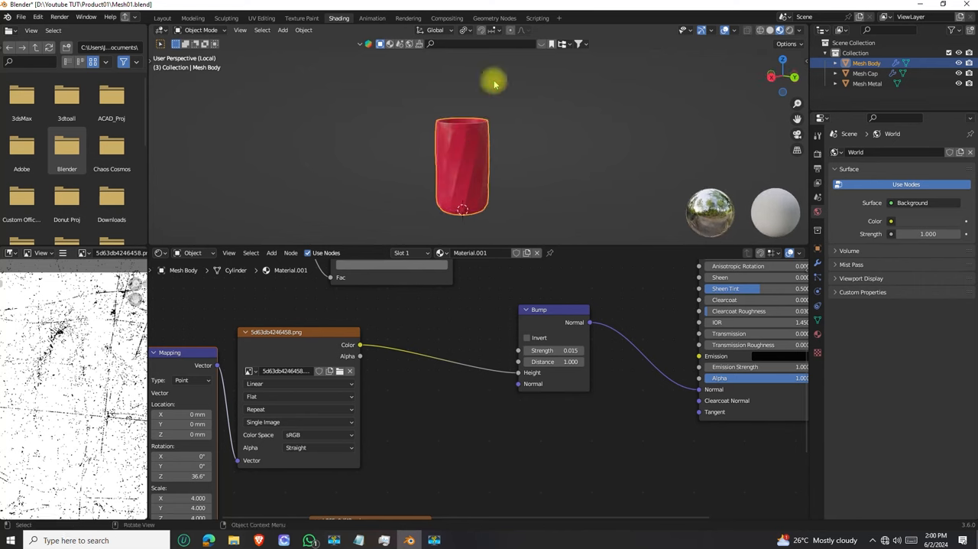
Switch to the Layout workspace and view the whole bottle body there
click(162, 18)
mouse_move(420, 233)
middle_down()
mouse_move(321, 219)
mouse_move(411, 239)
mouse_move(489, 238)
mouse_move(467, 221)
mouse_move(444, 229)
mouse_move(404, 294)
middle_up()
scroll(411, 238, up, 5)
scroll(454, 247, down, 5)
scroll(467, 221, down, 3)
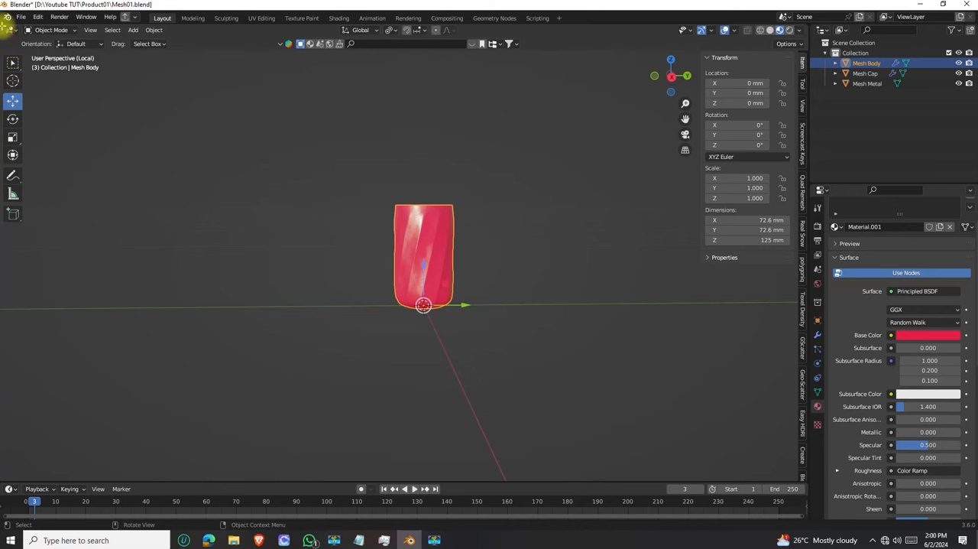
drag(7, 28, 178, 106)
right_click(179, 107)
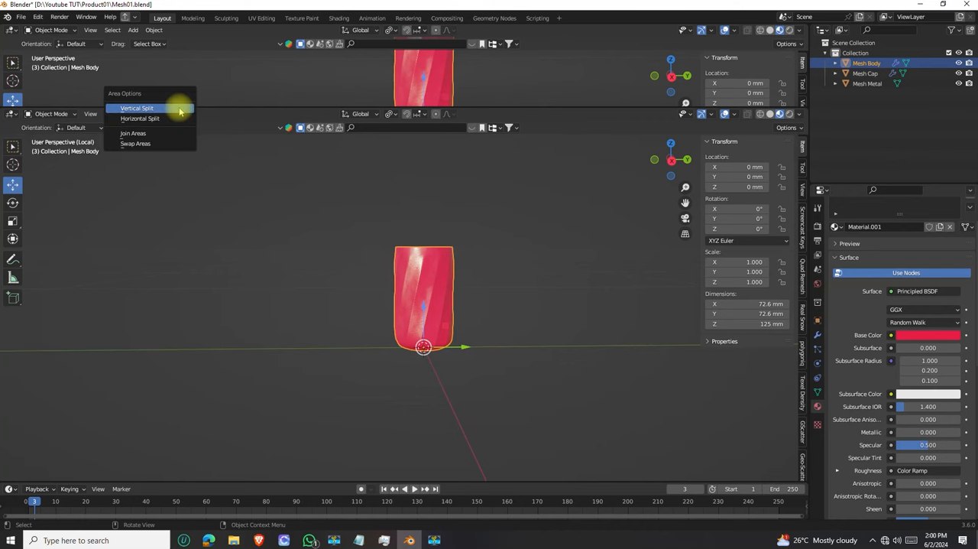
click(155, 133)
click(175, 83)
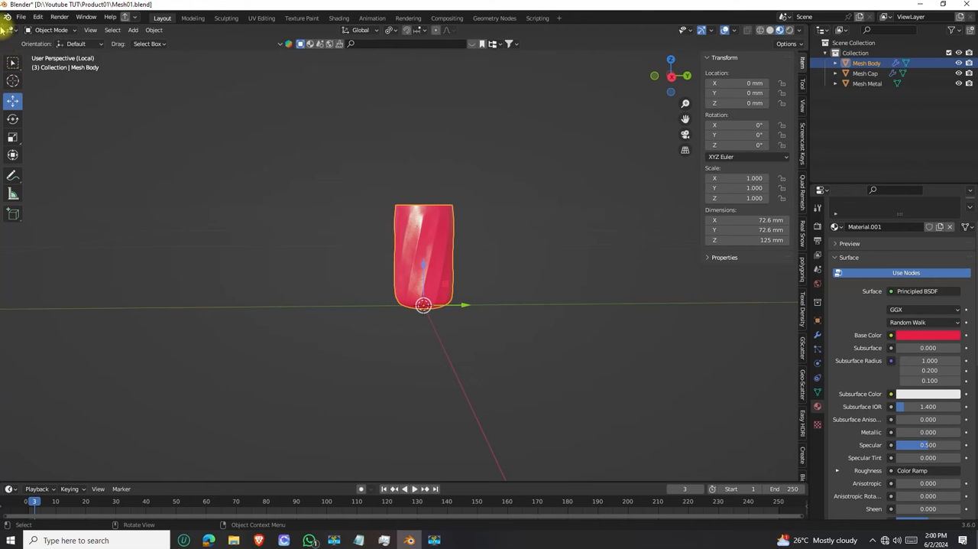
Split the 3D viewport into two side-by-side areas and turn the new one into an Image Editor
drag(48, 33, 342, 169)
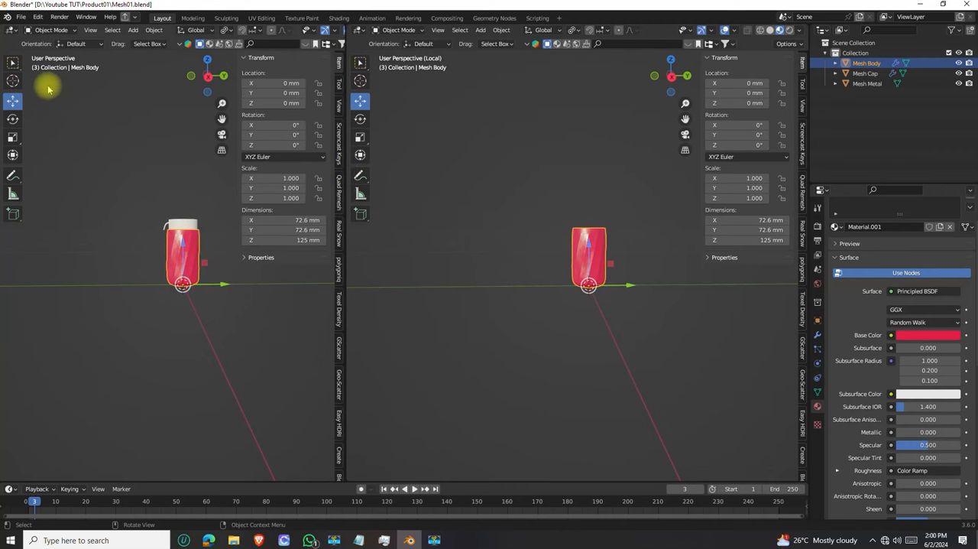
click(13, 31)
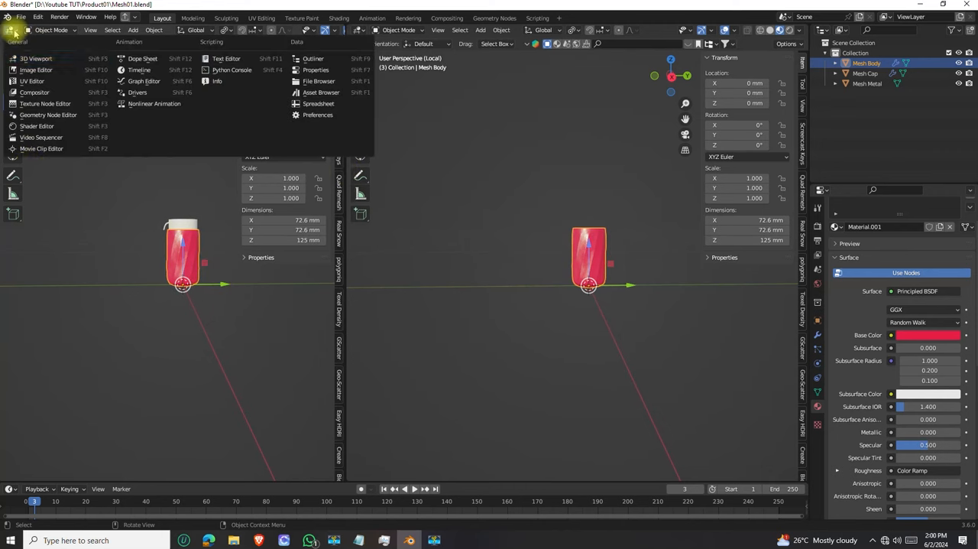
click(23, 30)
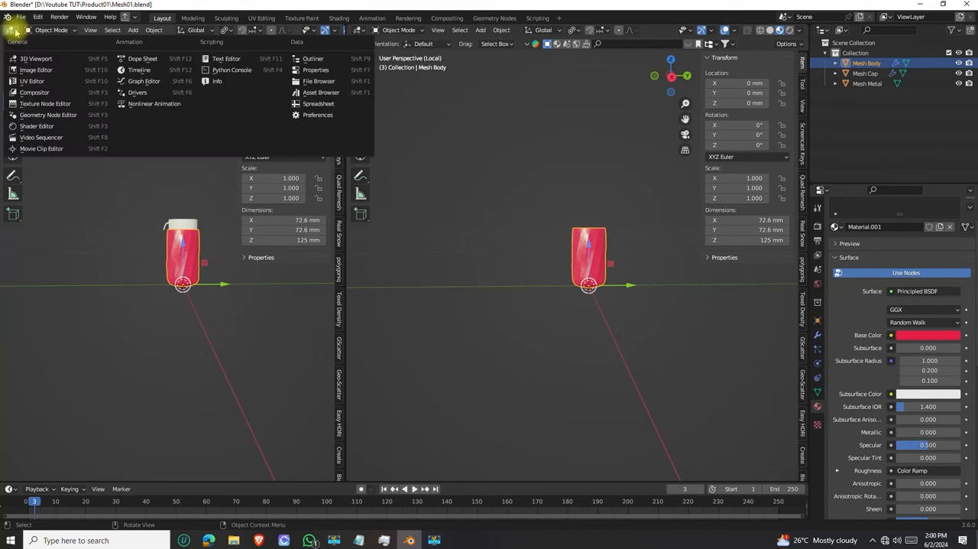
click(31, 69)
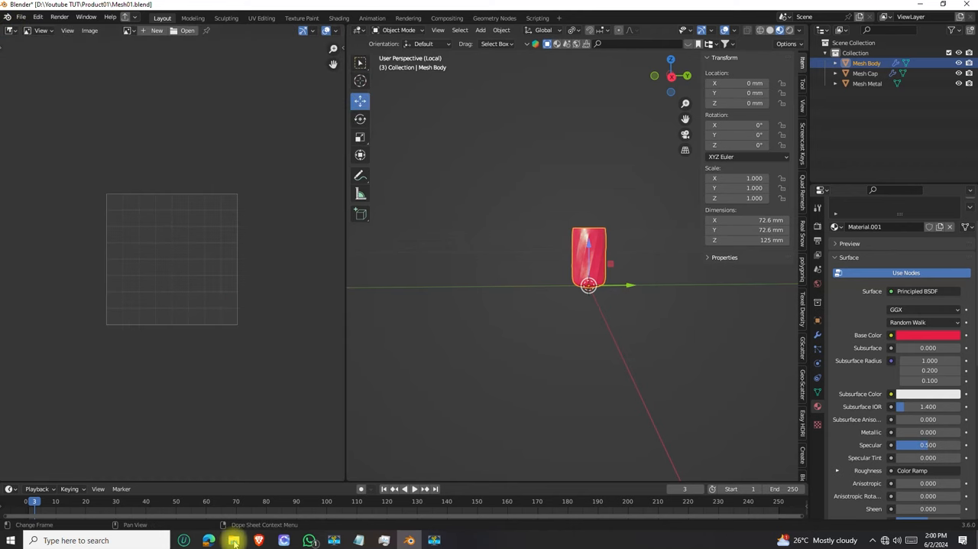
Load the nude colour palette file images.png from the Downloads folder into the Image Editor and minimise the folder window
mouse_move(233, 540)
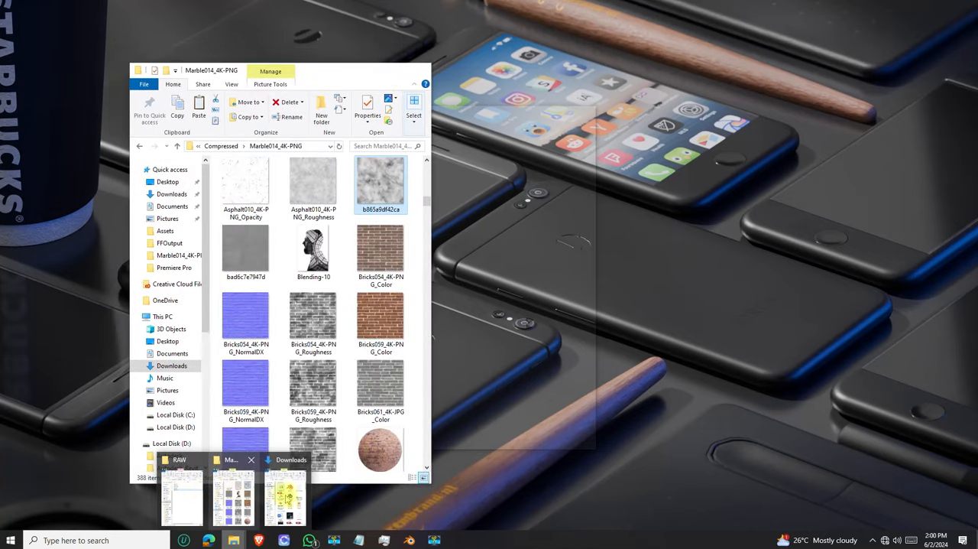
click(284, 497)
drag(334, 88, 557, 74)
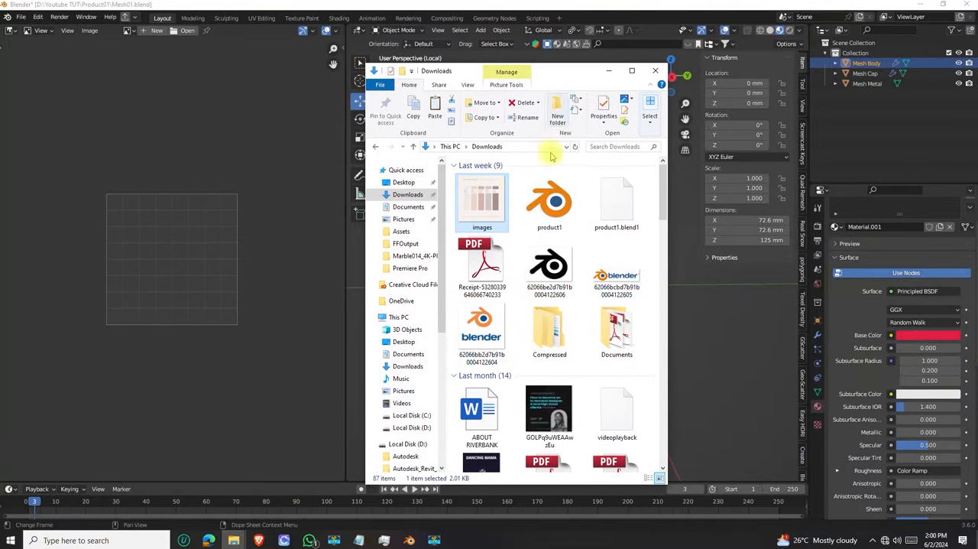
drag(490, 203, 205, 197)
drag(175, 245, 174, 243)
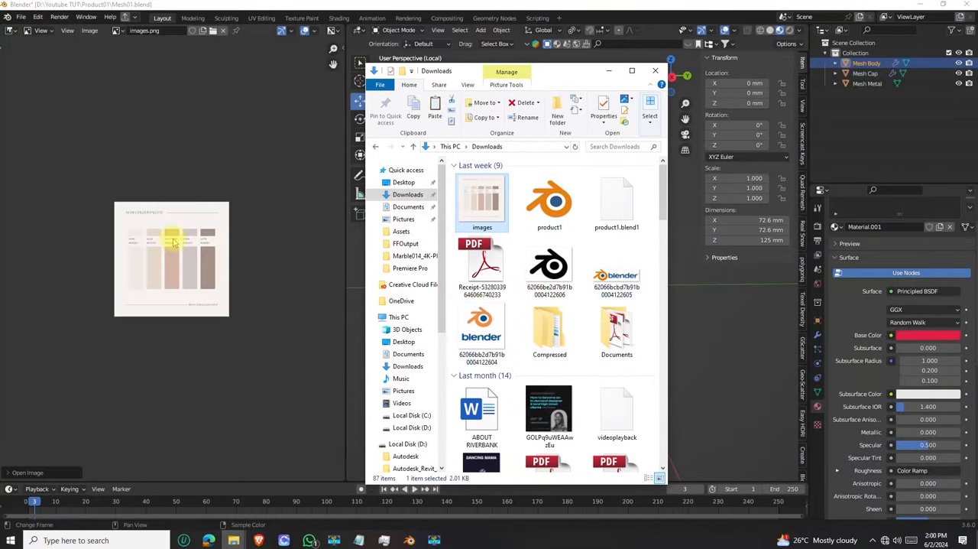
scroll(174, 281, up, 4)
scroll(153, 262, down, 4)
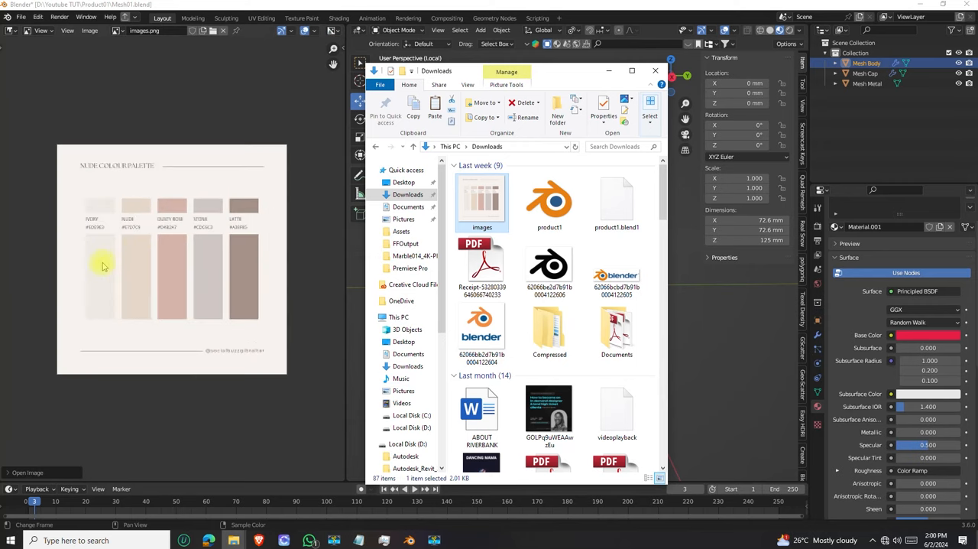
scroll(98, 260, up, 5)
scroll(269, 230, down, 3)
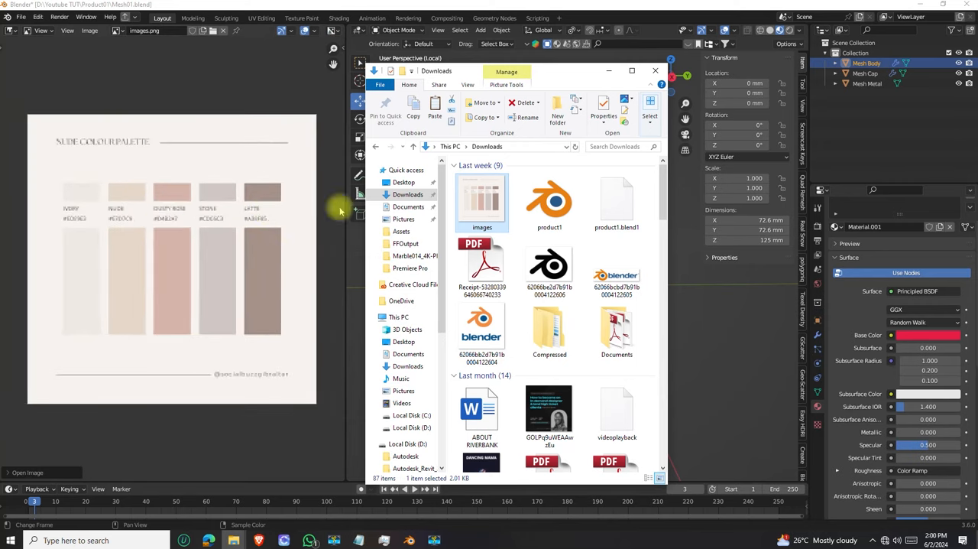
click(611, 71)
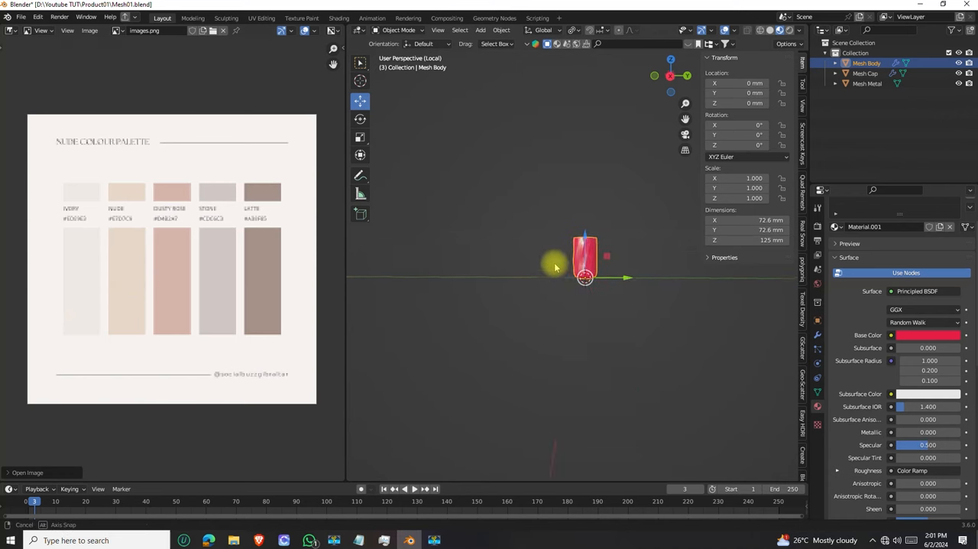
Sample the palette's Ivory swatch as the body material's Base Color and inspect the body with it
scroll(585, 277, up, 3)
scroll(563, 269, up, 7)
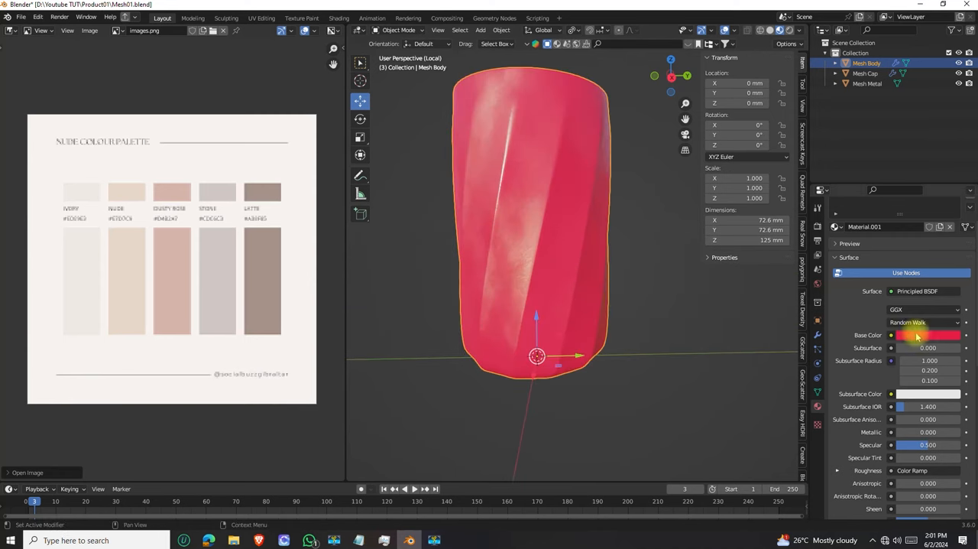
click(917, 338)
click(951, 290)
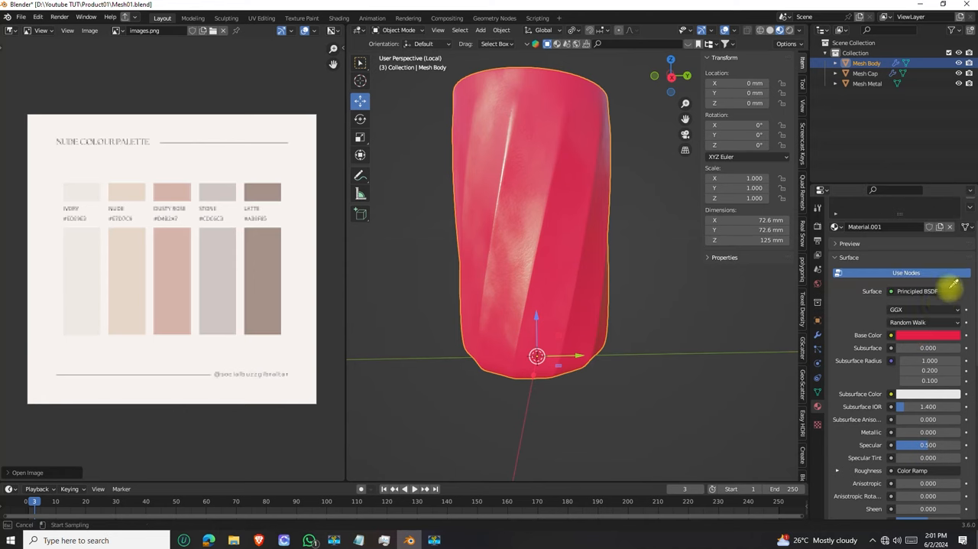
click(84, 255)
scroll(525, 252, down, 3)
middle_drag(525, 252, 597, 221)
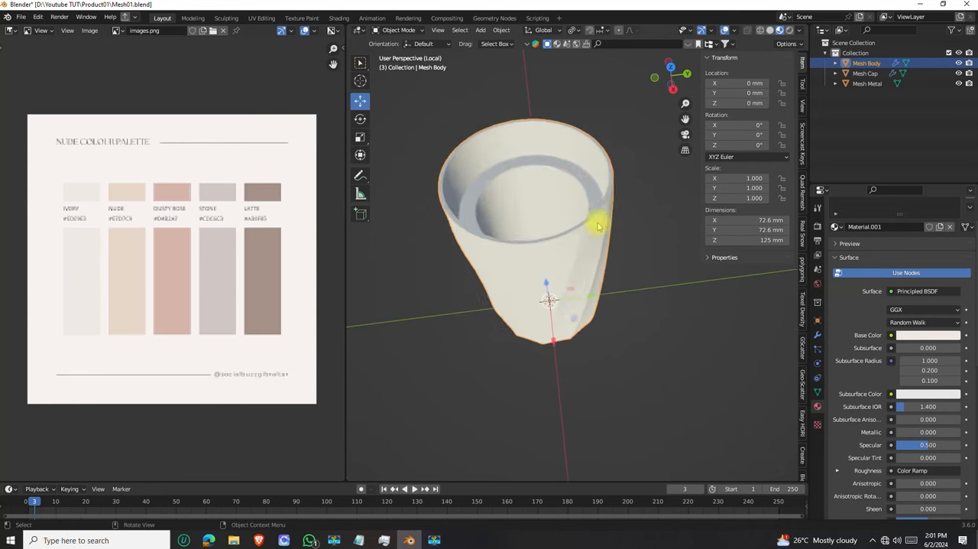
scroll(563, 212, up, 5)
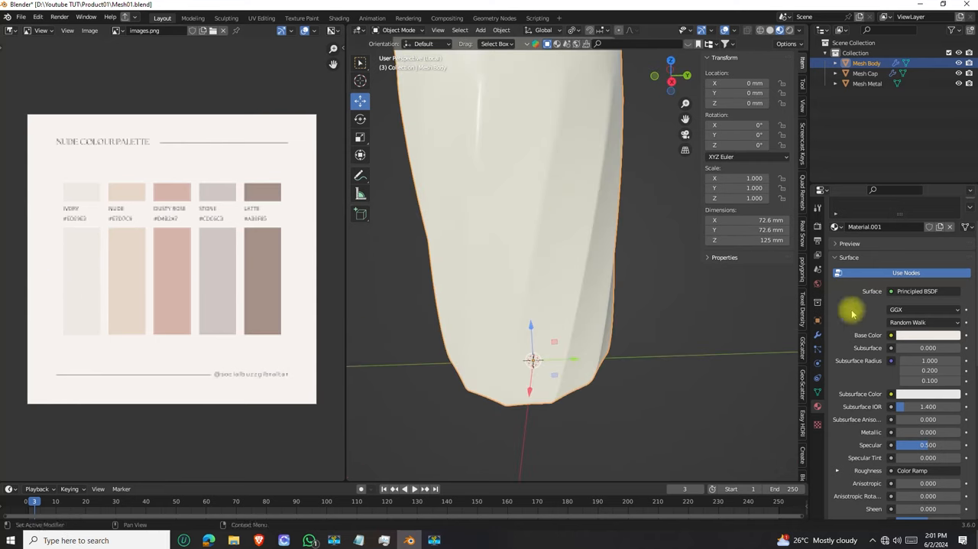
Sample the palette's Nude swatch as the Base Color of Material.001 and view the whole body
click(942, 335)
click(952, 291)
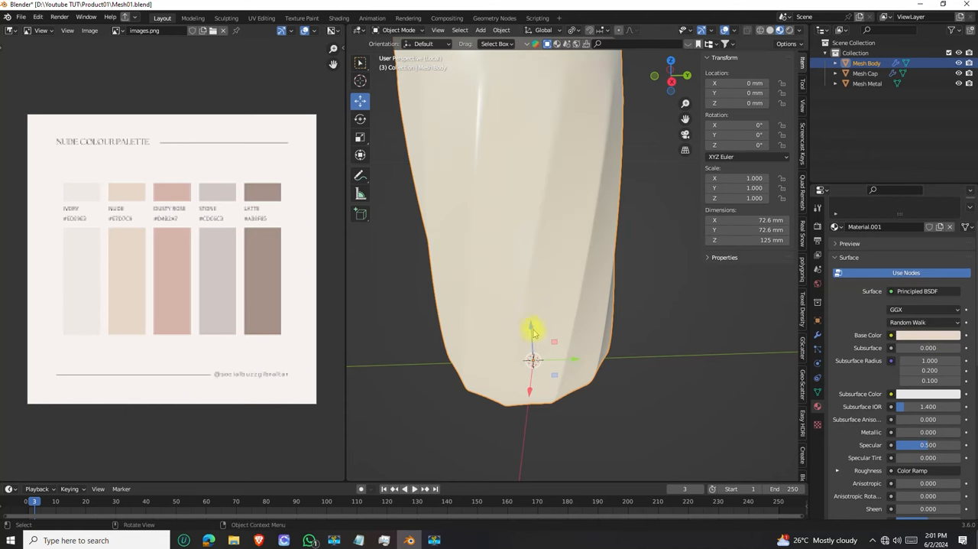
scroll(533, 331, down, 4)
middle_drag(546, 323, 513, 306)
Sample the palette's Latte swatch as the body's Base Color and check it from near and far
click(945, 336)
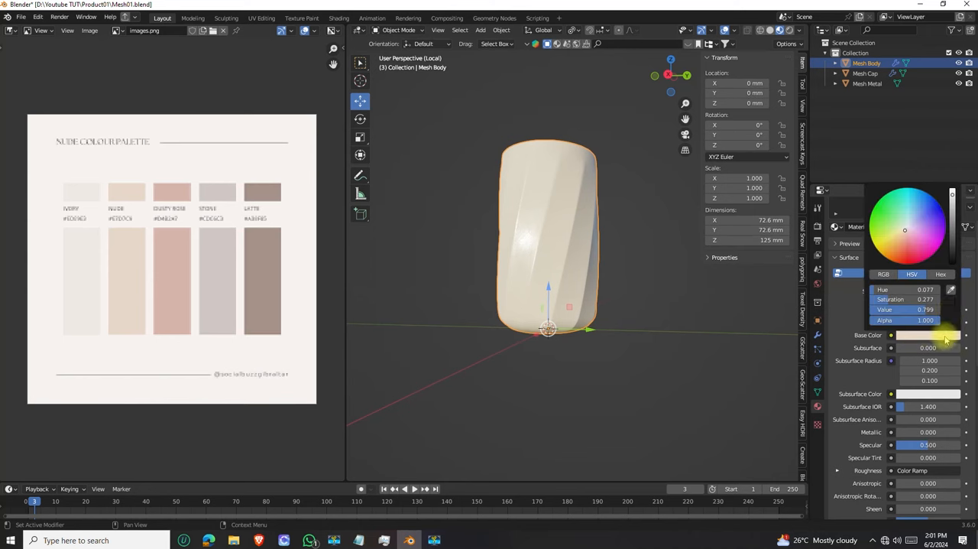
click(953, 291)
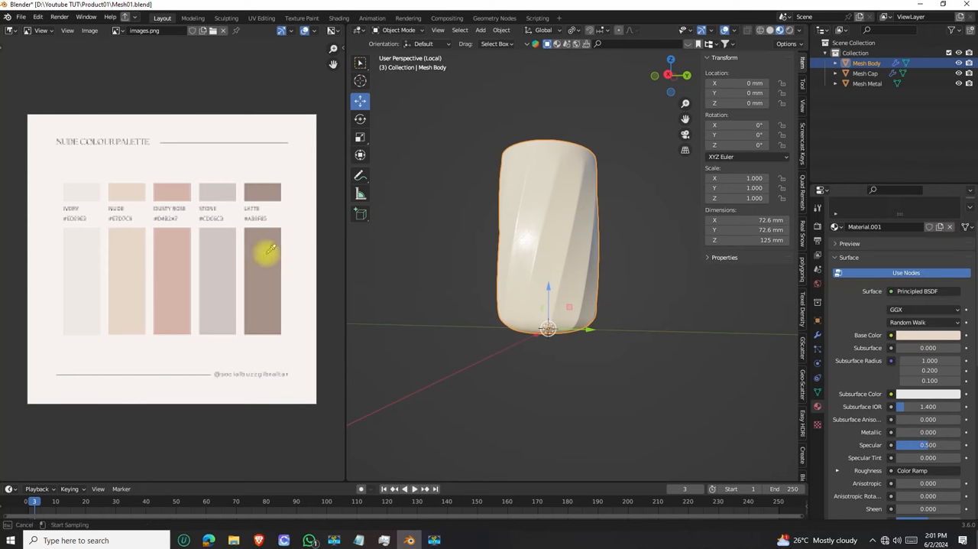
click(269, 250)
middle_drag(493, 297, 561, 242)
scroll(530, 249, down, 3)
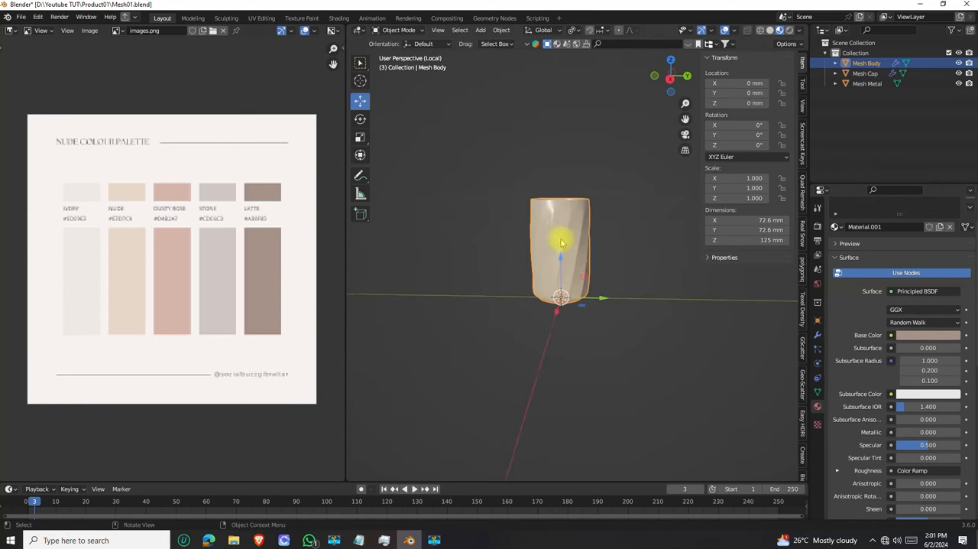
scroll(561, 243, up, 6)
scroll(557, 260, down, 3)
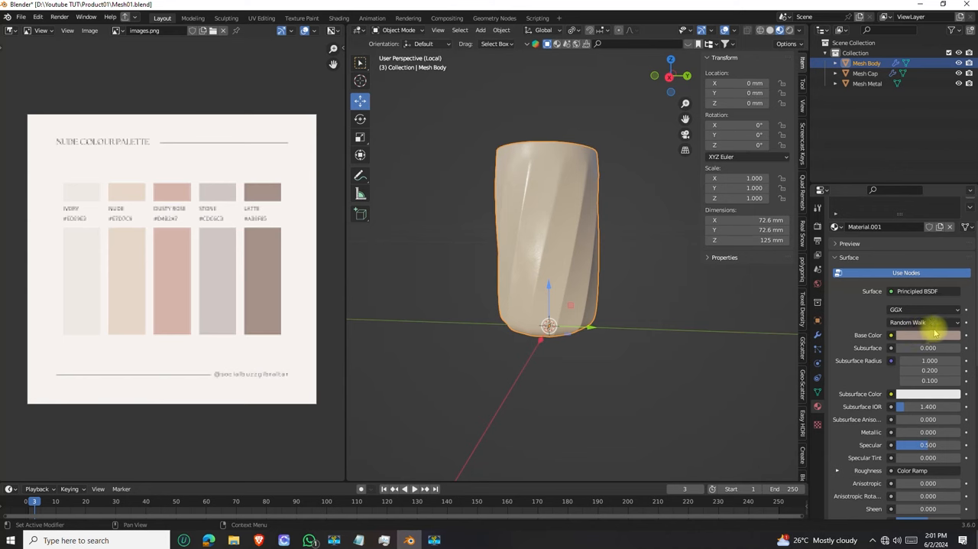
Sample the palette's Dusty Rose swatch as the body material's Base Color
click(932, 337)
click(949, 289)
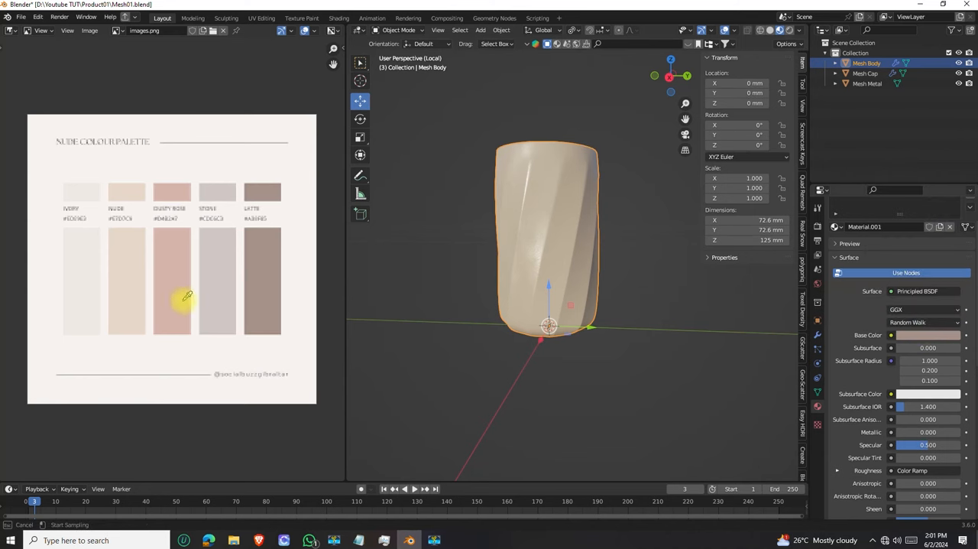
click(181, 278)
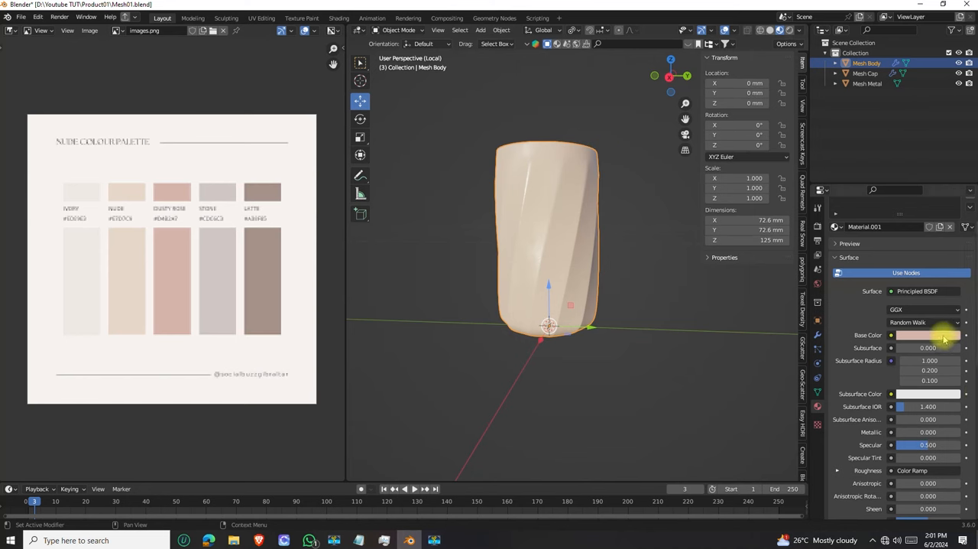
Sample the palette's Latte swatch again as the Base Color of the body's Material.001
click(944, 336)
click(952, 290)
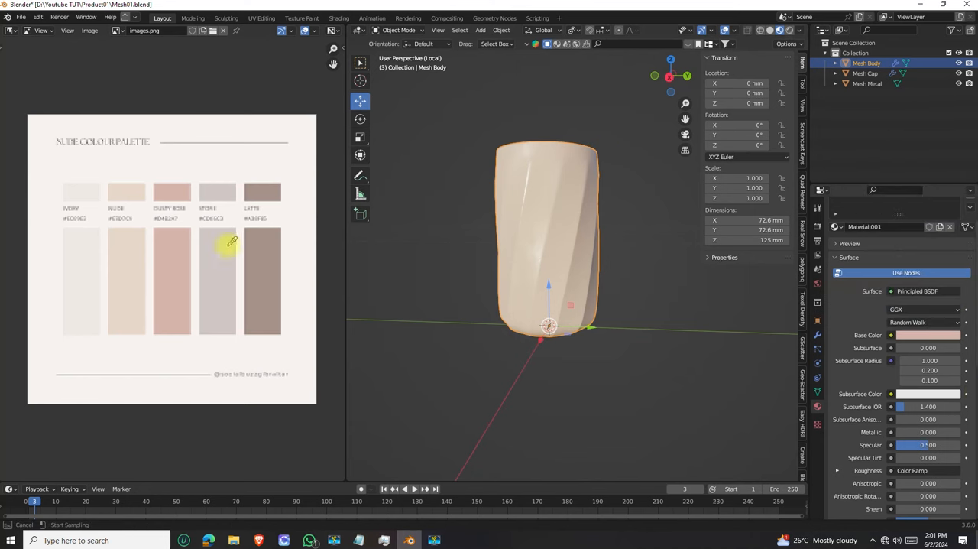
click(258, 262)
Examine the body's colour, highlights and surface from several angles, both close up and from farther away
middle_drag(607, 264, 585, 231)
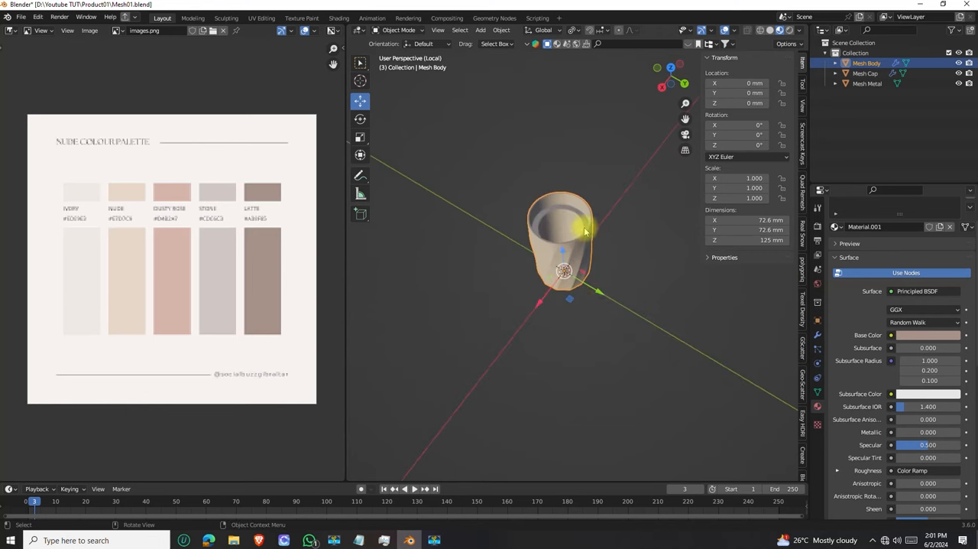
scroll(586, 231, up, 5)
middle_drag(454, 265, 520, 150)
scroll(537, 188, up, 5)
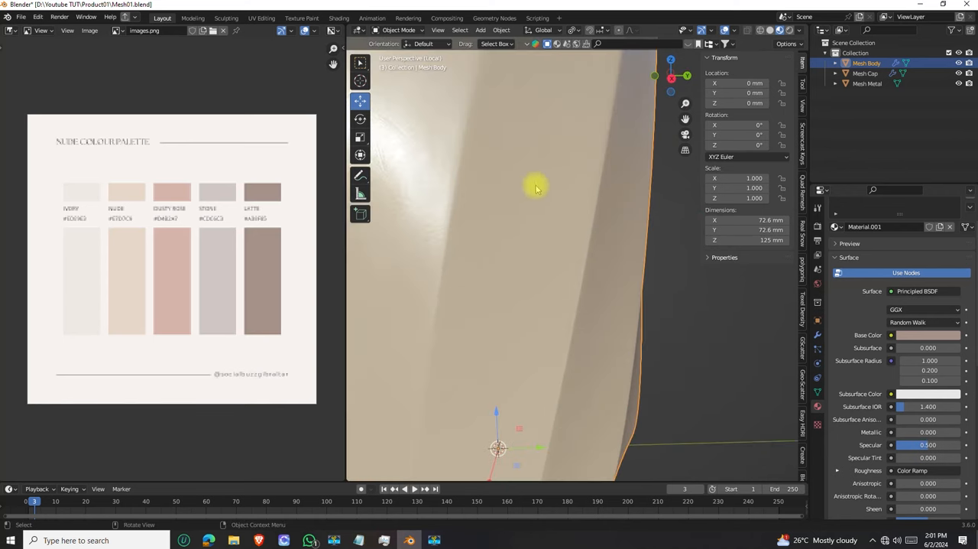
scroll(465, 232, down, 3)
middle_drag(465, 232, 533, 254)
scroll(507, 236, down, 4)
scroll(538, 299, up, 4)
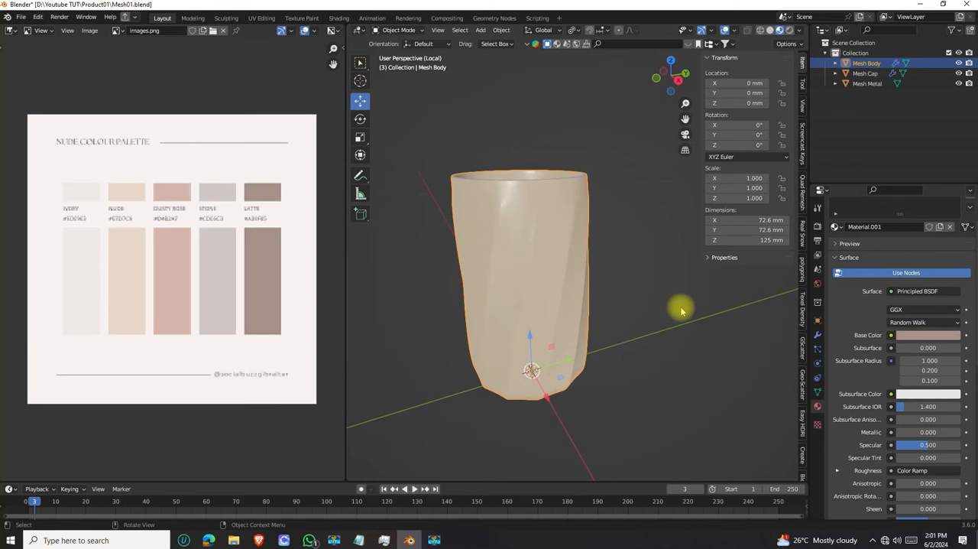
middle_drag(524, 214, 444, 180)
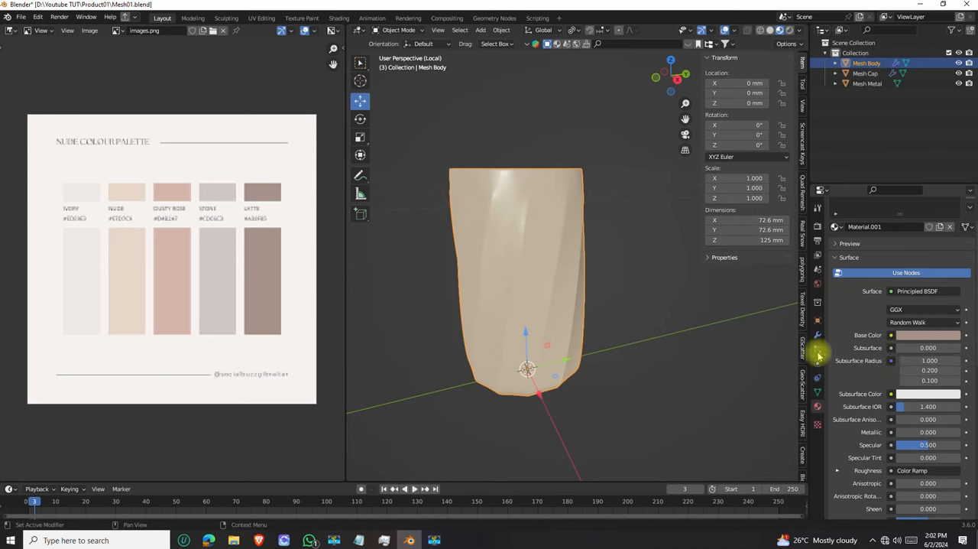
middle_drag(503, 242, 500, 243)
middle_drag(579, 212, 525, 225)
scroll(526, 225, up, 3)
scroll(593, 238, down, 3)
middle_drag(607, 284, 594, 271)
scroll(597, 276, up, 3)
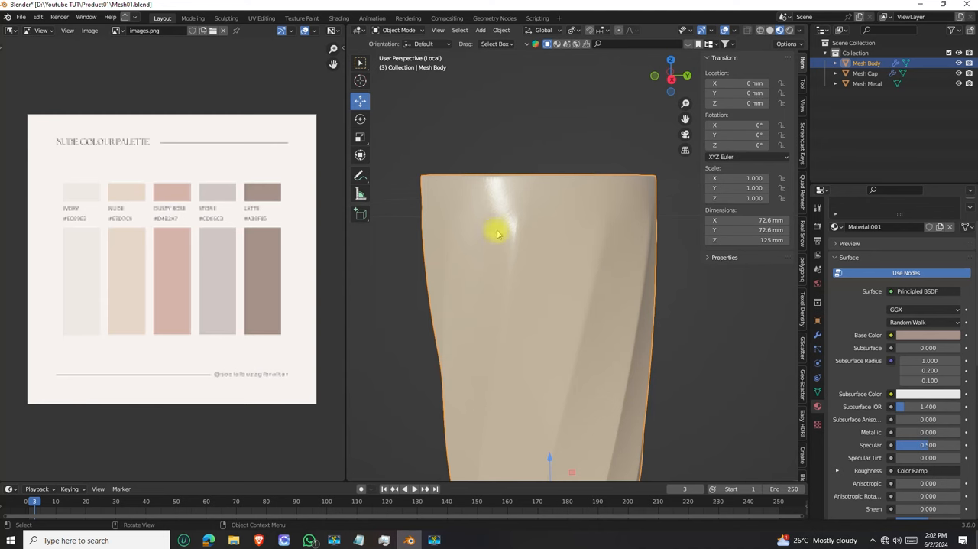
scroll(524, 278, down, 3)
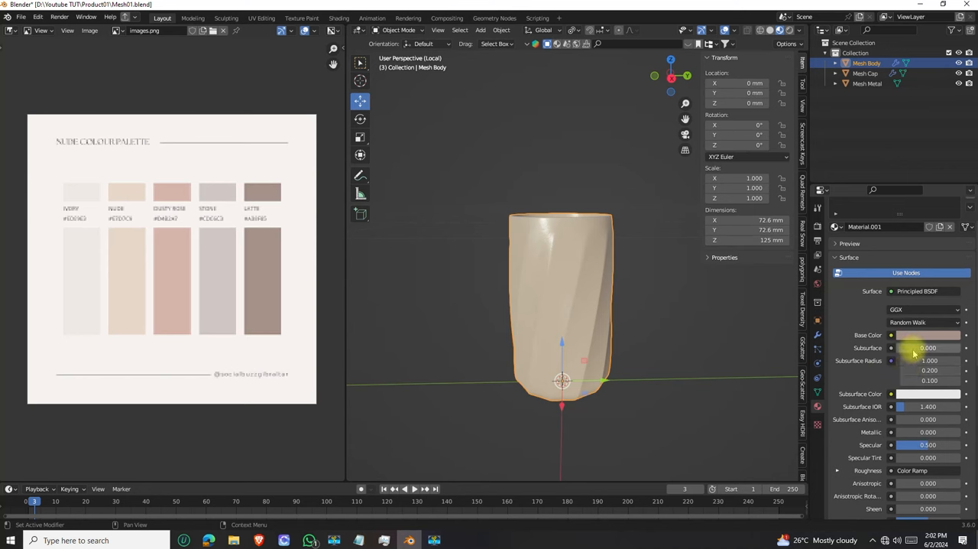
Try a Subsurface value of 1.000 on the body material and view the body from near and far
drag(915, 352, 942, 353)
middle_drag(586, 267, 512, 237)
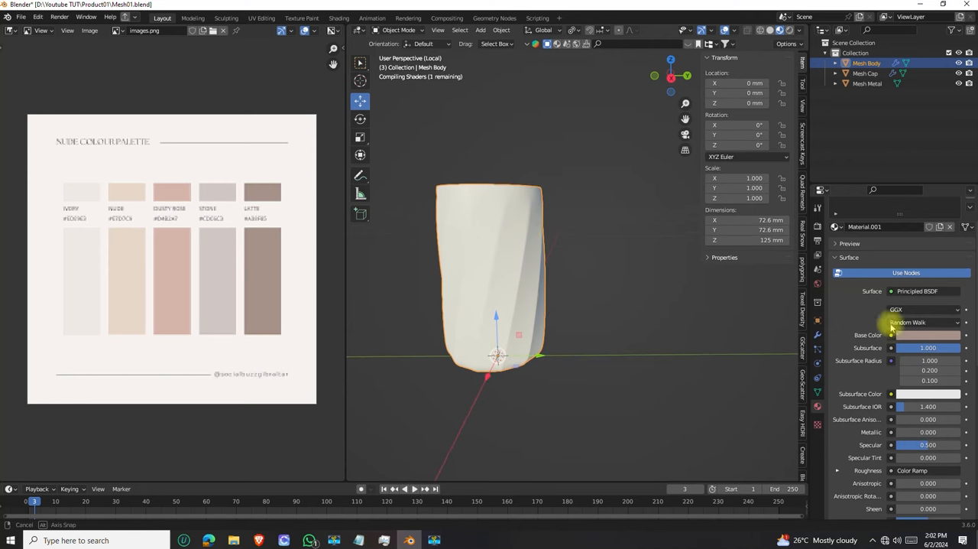
middle_drag(461, 352, 488, 341)
middle_drag(506, 216, 509, 240)
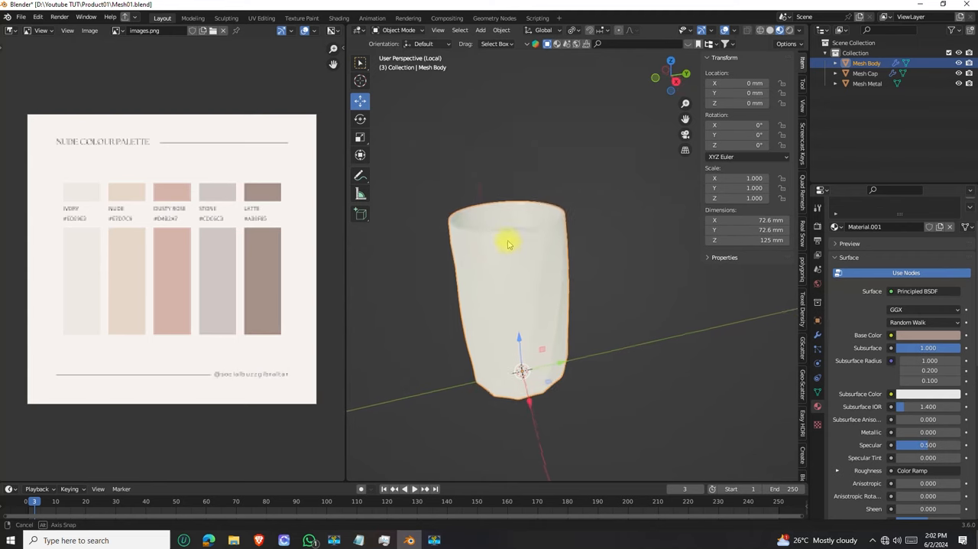
scroll(509, 237, up, 5)
scroll(519, 202, down, 2)
mouse_move(518, 201)
middle_down()
mouse_move(545, 218)
mouse_move(517, 192)
middle_up()
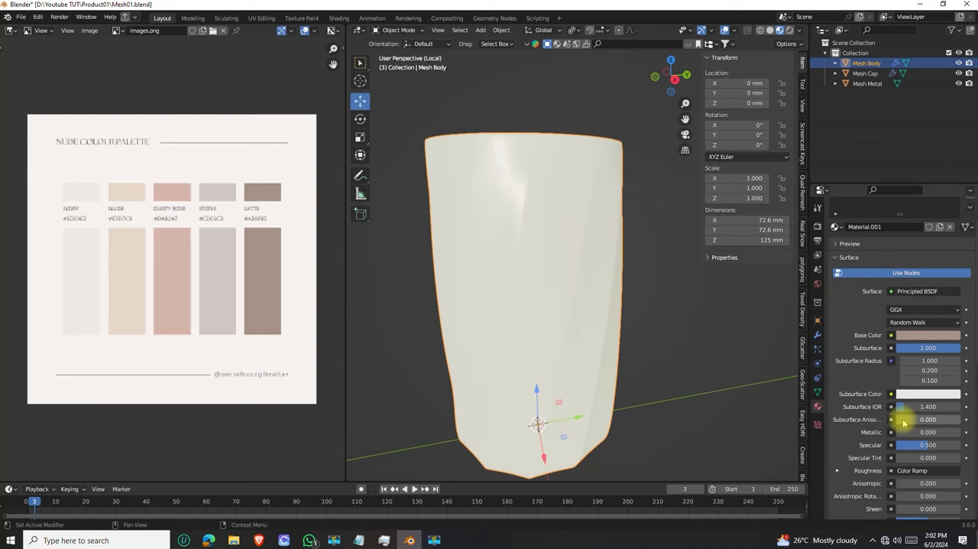
Lower the body material's Subsurface to about 0.039 and check the surface up close
click(905, 348)
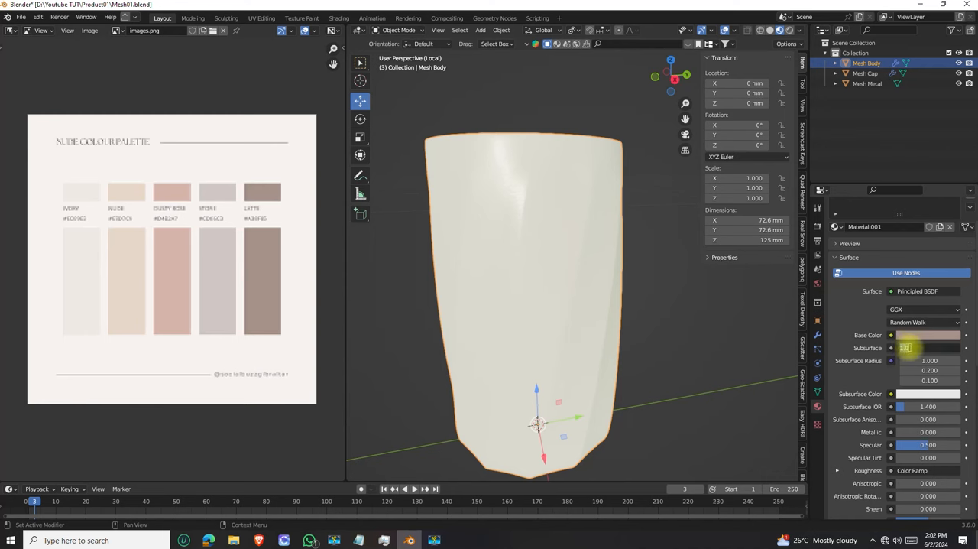
key(Return)
drag(946, 347, 899, 348)
middle_drag(606, 301, 601, 284)
scroll(589, 258, up, 5)
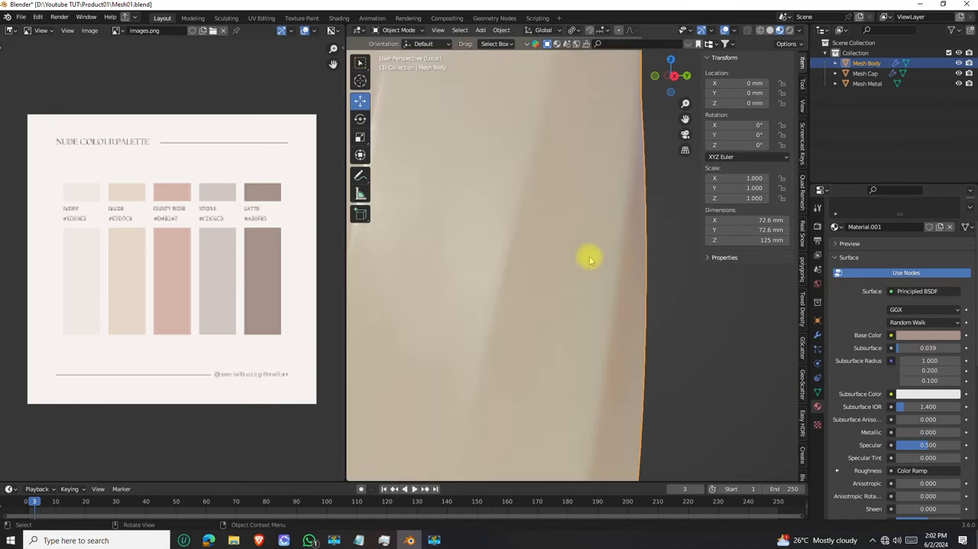
scroll(589, 258, down, 2)
Fine-tune the body material's Subsurface to 0.040 and check the whole body
drag(929, 348, 925, 348)
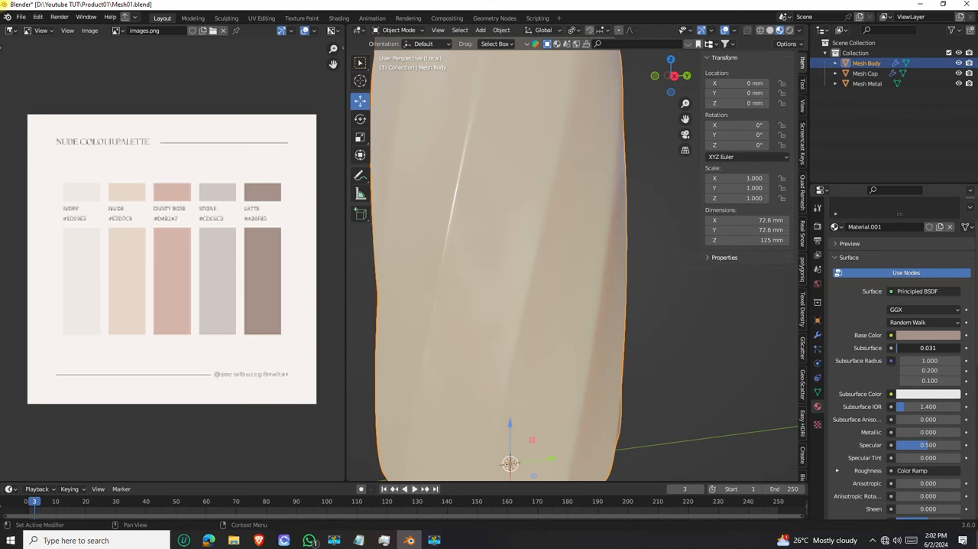
drag(899, 348, 900, 349)
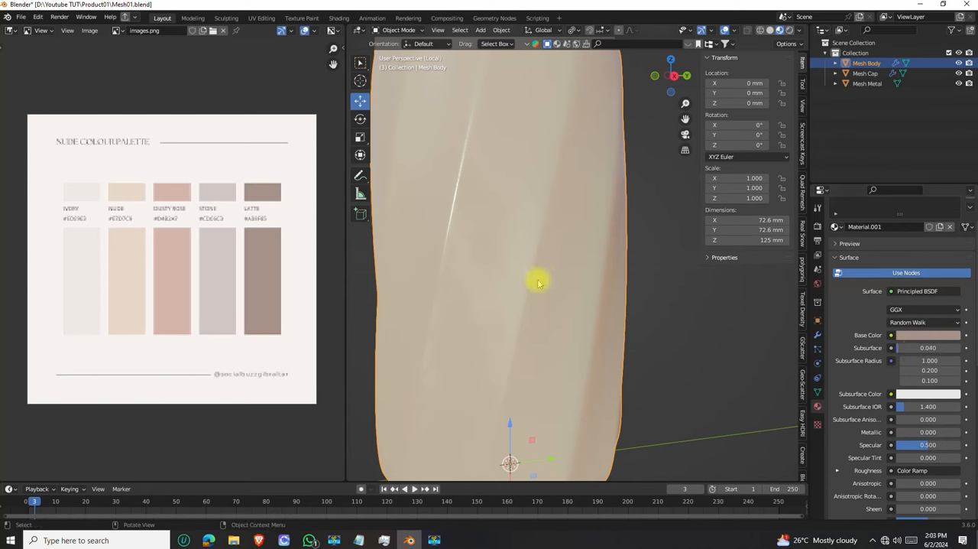
scroll(547, 275, down, 5)
middle_drag(535, 299, 578, 263)
scroll(525, 232, up, 3)
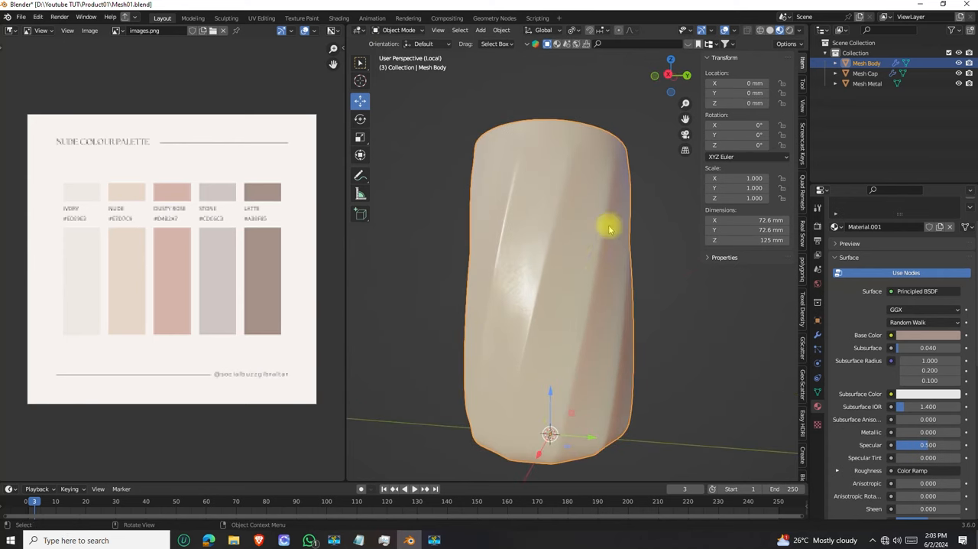
scroll(589, 253, down, 2)
mouse_move(586, 268)
middle_down()
mouse_move(579, 247)
mouse_move(591, 281)
mouse_move(577, 257)
mouse_move(575, 274)
middle_up()
scroll(590, 280, up, 4)
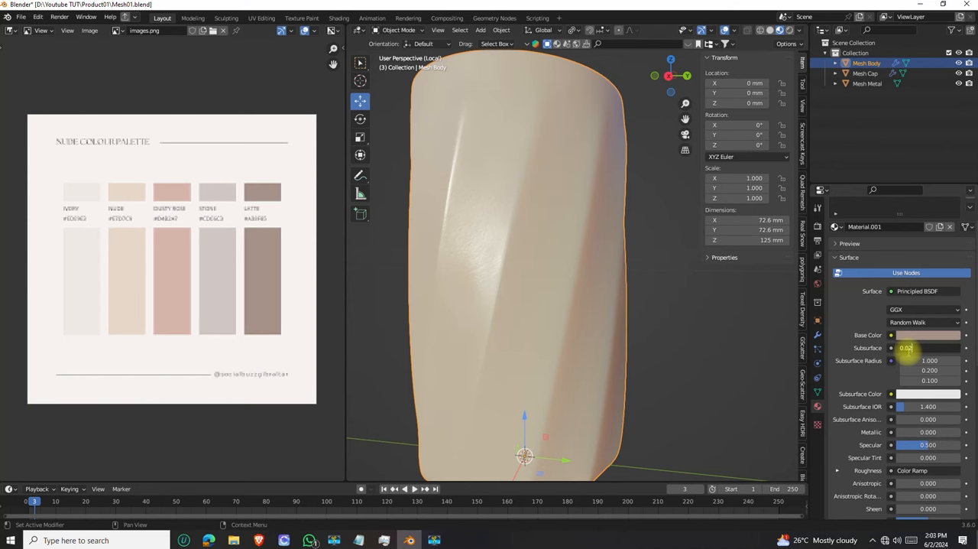
Set the body material's Subsurface to 0.025 and check the body's shading, rim and base
scroll(525, 275, down, 5)
middle_drag(524, 275, 543, 248)
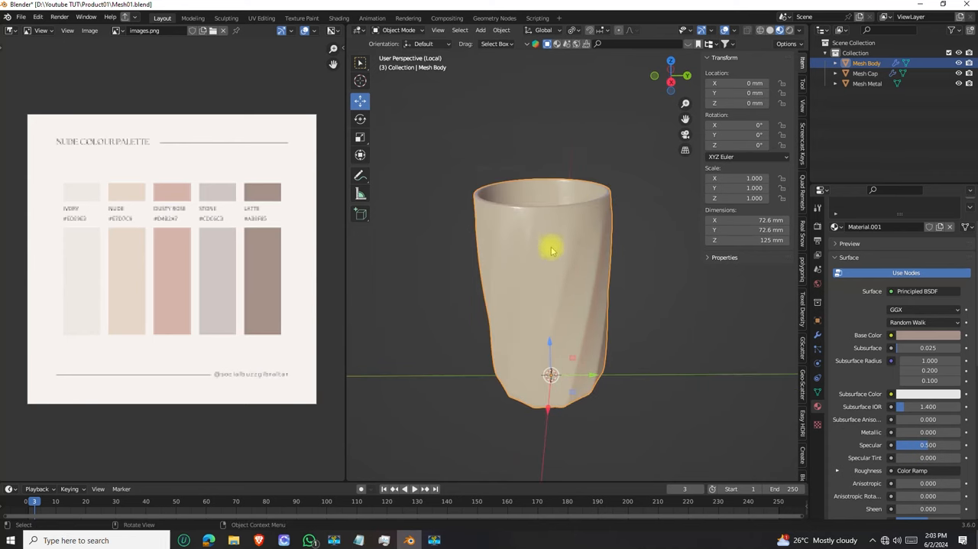
middle_drag(552, 251, 548, 286)
scroll(555, 207, down, 4)
mouse_move(555, 211)
middle_down()
mouse_move(543, 197)
mouse_move(553, 227)
mouse_move(544, 201)
middle_up()
scroll(553, 229, up, 5)
scroll(553, 231, down, 3)
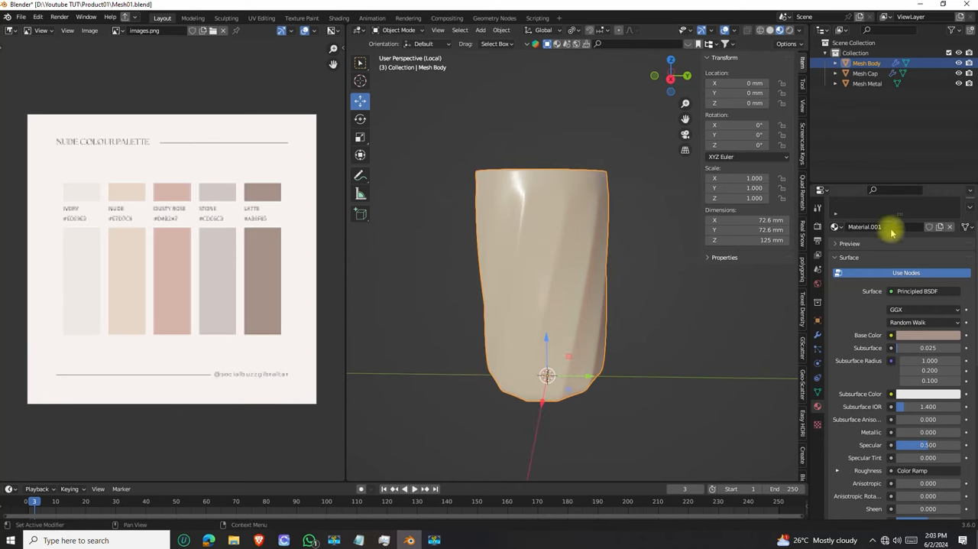
Rename the body's material from Material.001 to Main Color
drag(899, 212, 893, 253)
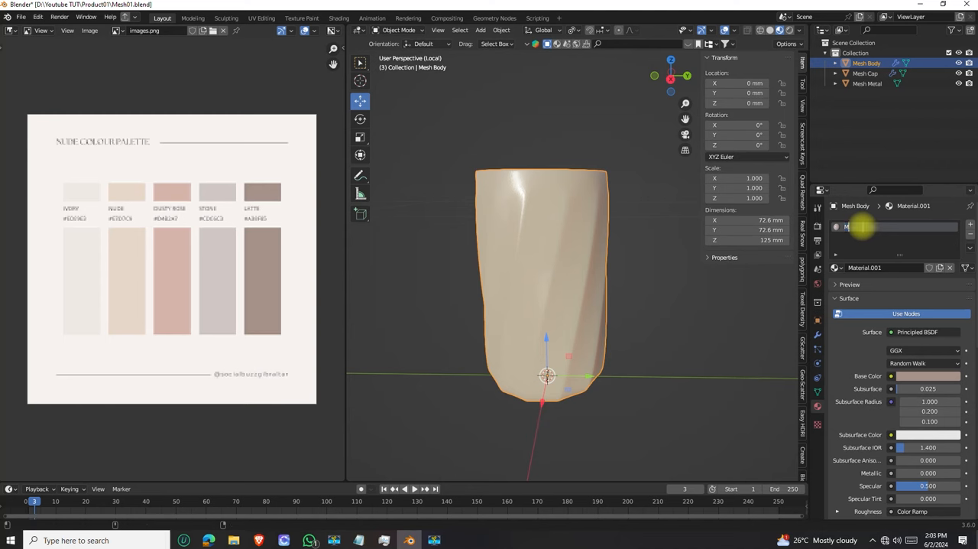
text(in Color)
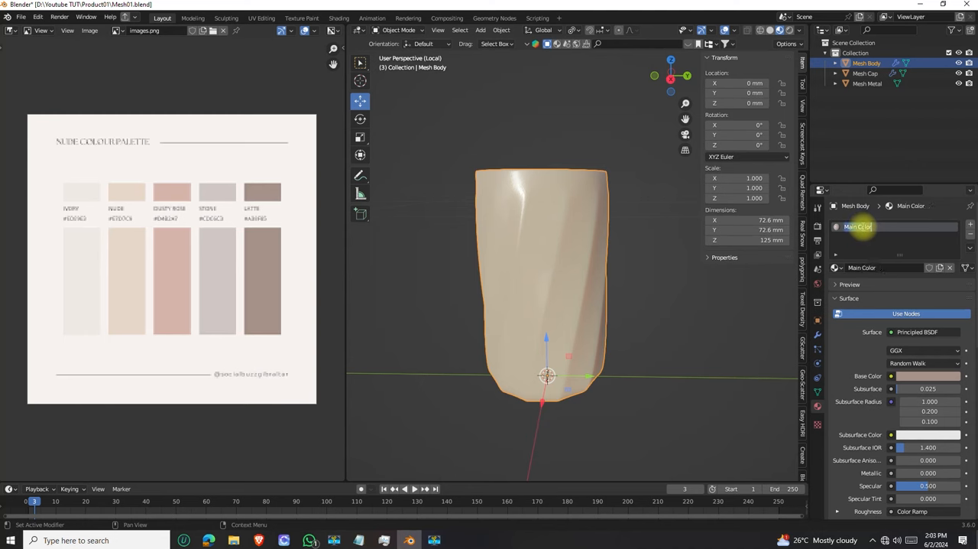
key(Return)
Exit the body's local view and assign the existing Main Color material to Mesh Cap
middle_drag(517, 271, 523, 221)
key(KP_Divide)
scroll(502, 238, up, 4)
click(521, 205)
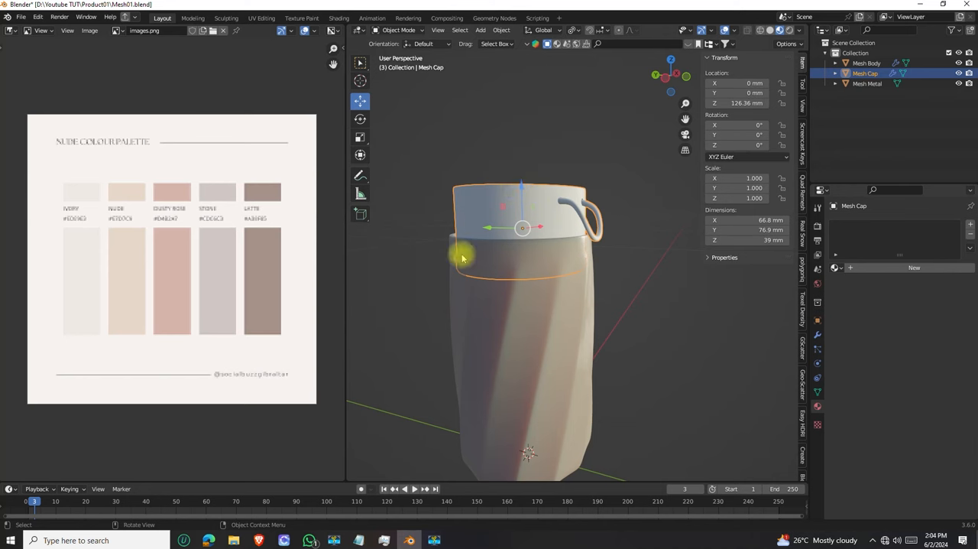
click(843, 268)
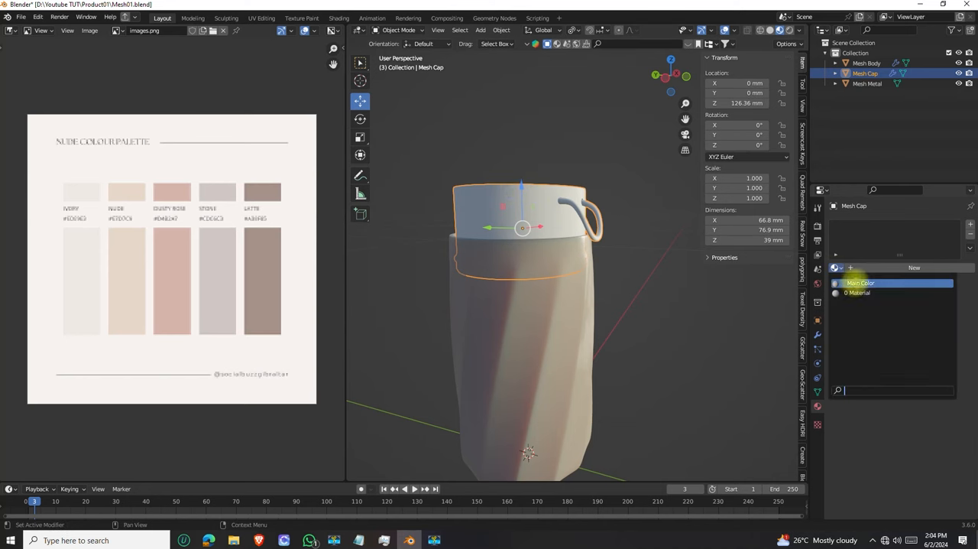
click(851, 280)
middle_drag(500, 233, 533, 196)
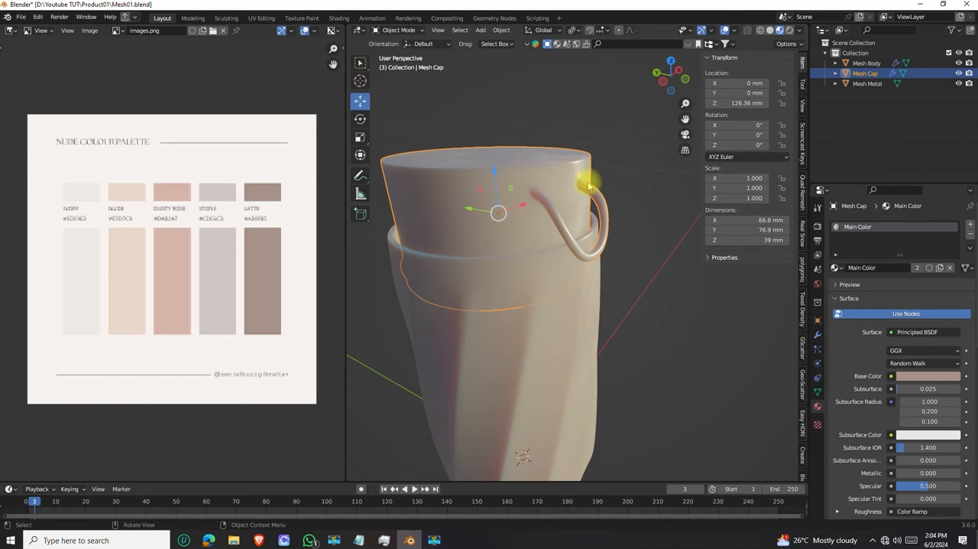
middle_drag(549, 224, 531, 313)
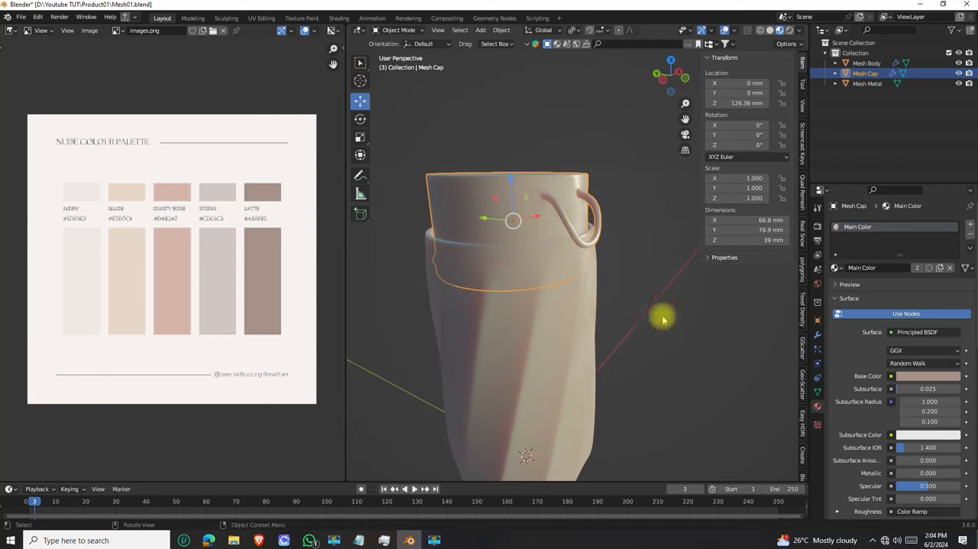
Sample the palette's Nude swatch as the Base Color of the Main Color material
click(928, 376)
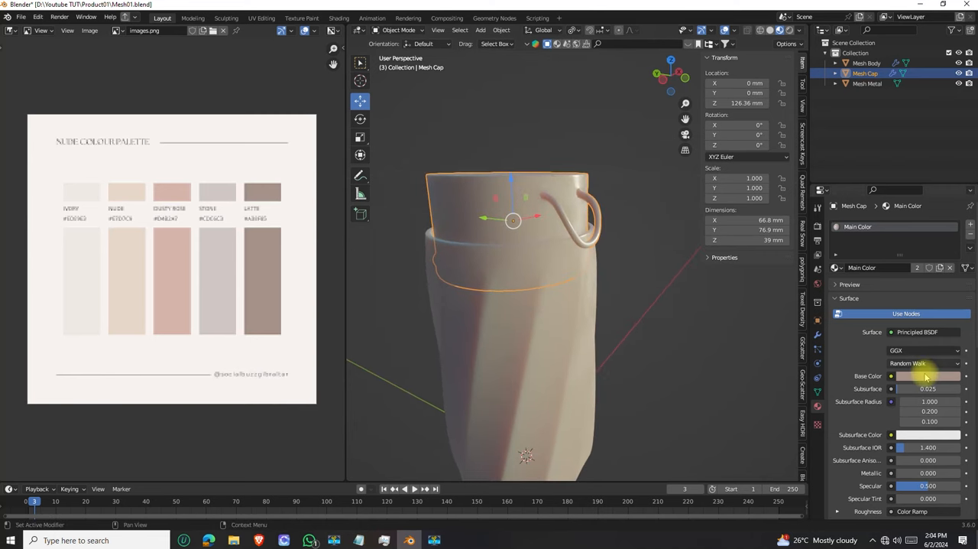
click(928, 377)
click(952, 328)
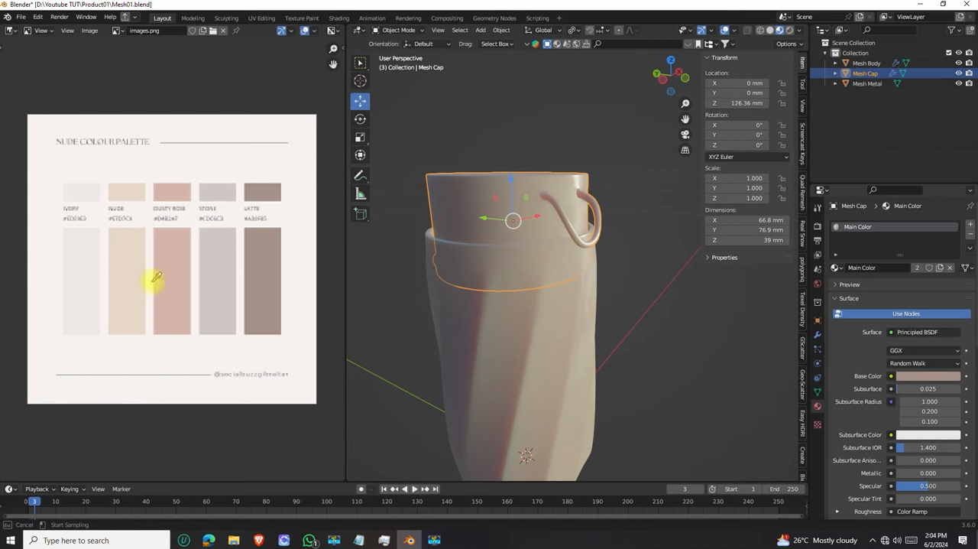
drag(156, 277, 130, 264)
Sample the palette's Ivory swatch as Main Color's Base Color and view the whole bottle
click(927, 376)
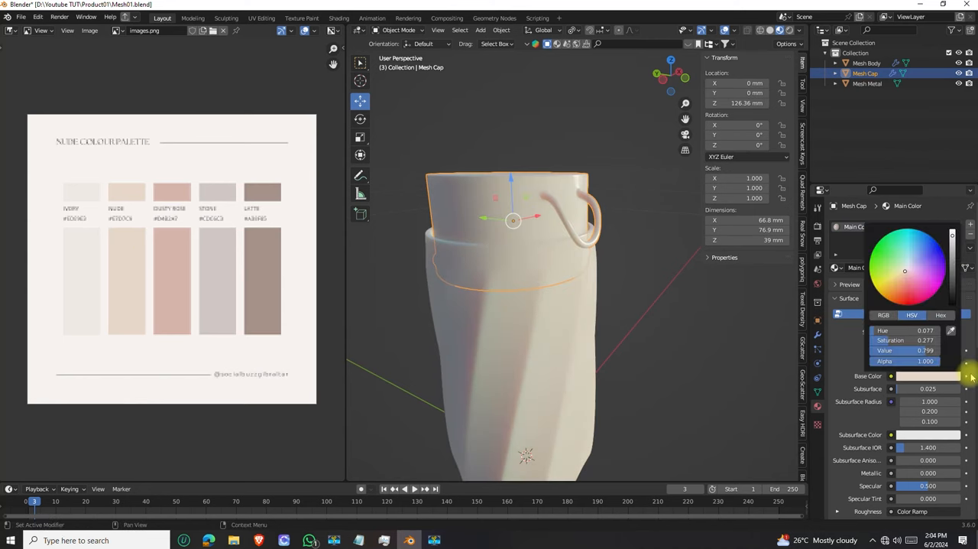
click(953, 328)
click(87, 282)
scroll(519, 277, down, 2)
mouse_move(519, 277)
middle_down()
mouse_move(544, 308)
mouse_move(537, 295)
mouse_move(551, 266)
mouse_move(505, 280)
mouse_move(516, 277)
middle_up()
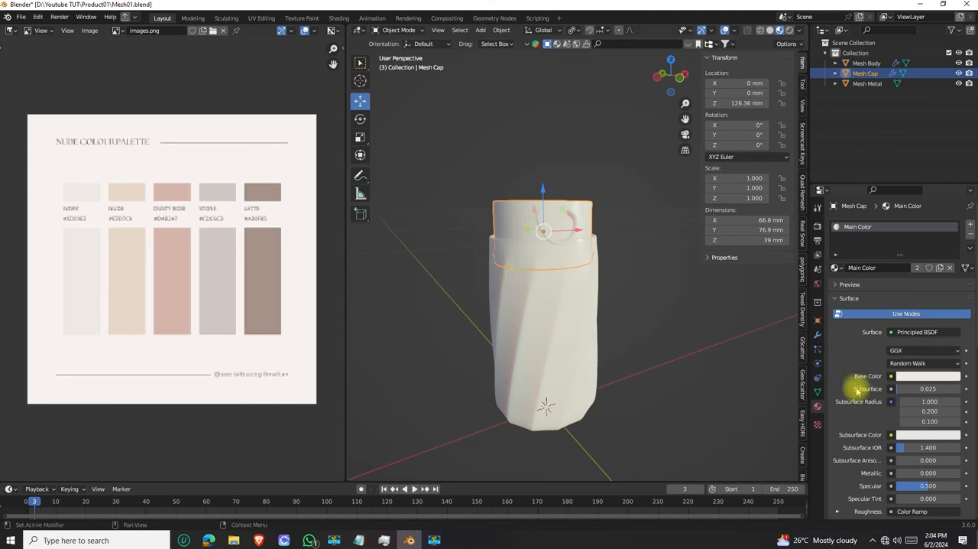
Set the Subsurface of the Main Color material to 0.005 and check the bottle
click(923, 389)
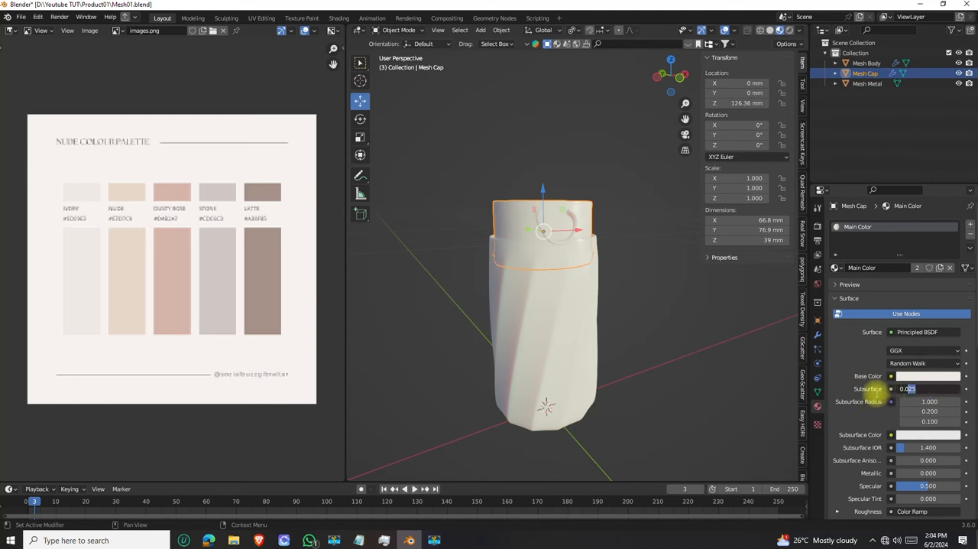
click(861, 382)
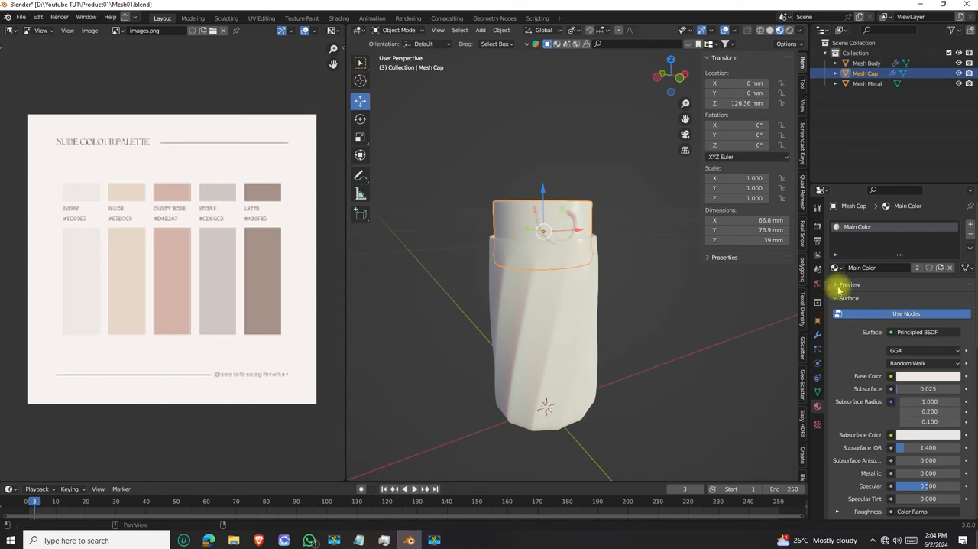
click(908, 389)
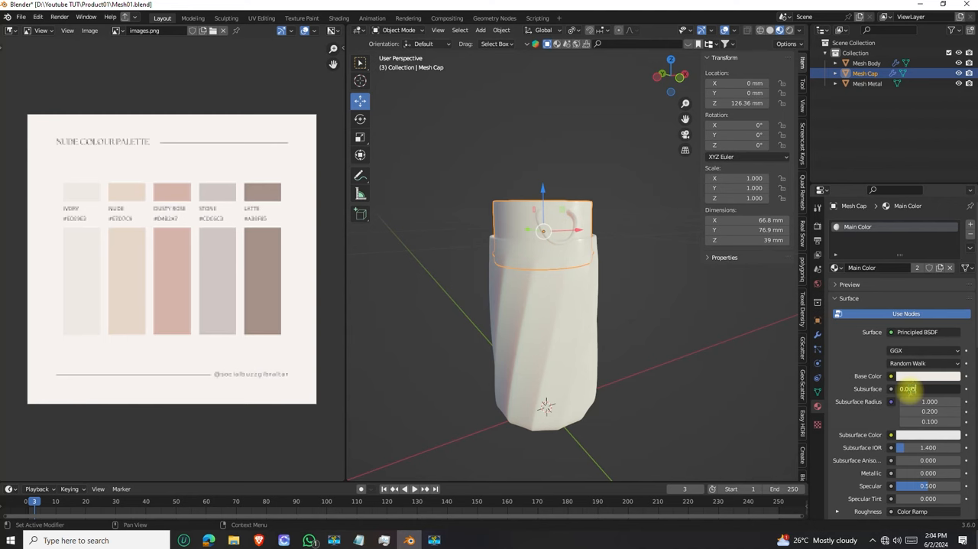
middle_drag(616, 341, 625, 314)
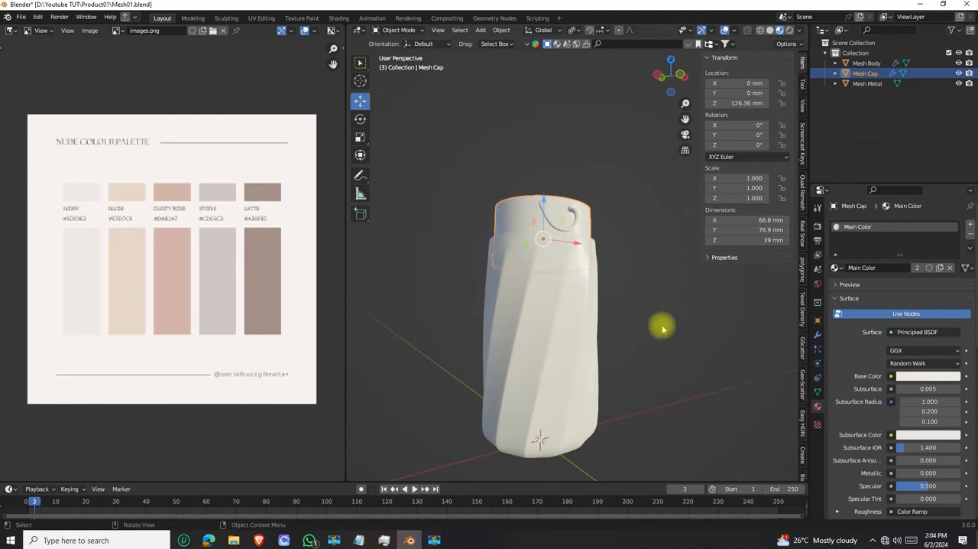
Set the Subsurface of the Main Color material to 0.010 and compare the bottle near and far
scroll(528, 270, up, 3)
scroll(527, 280, down, 2)
scroll(527, 281, up, 2)
scroll(519, 268, down, 2)
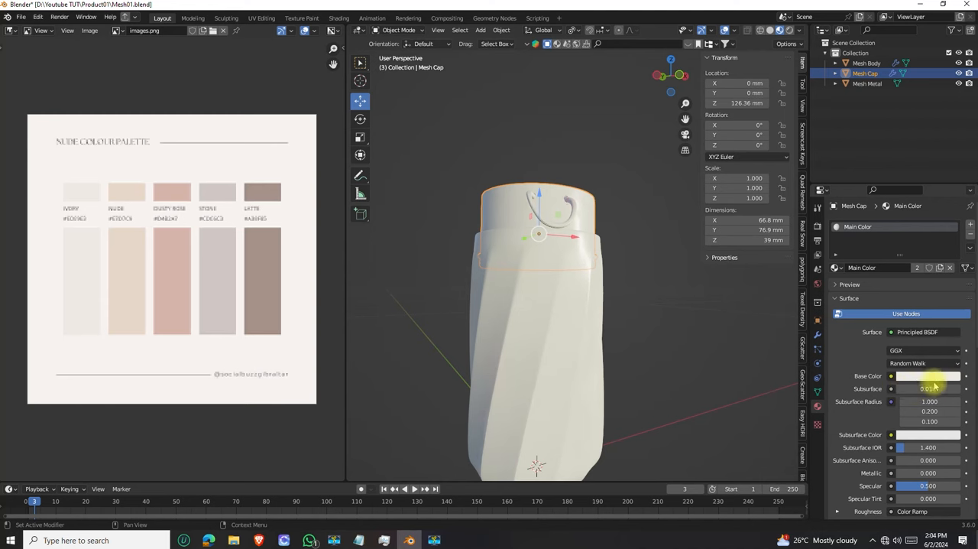
scroll(493, 298, up, 3)
scroll(535, 264, down, 3)
scroll(578, 254, down, 3)
Isolate Mesh Cap in local view and examine its handle and the ridges around its lower edge
middle_drag(574, 253, 633, 312)
scroll(549, 248, up, 3)
middle_drag(547, 251, 563, 266)
scroll(547, 243, up, 1)
key(KP_Divide)
scroll(586, 273, up, 3)
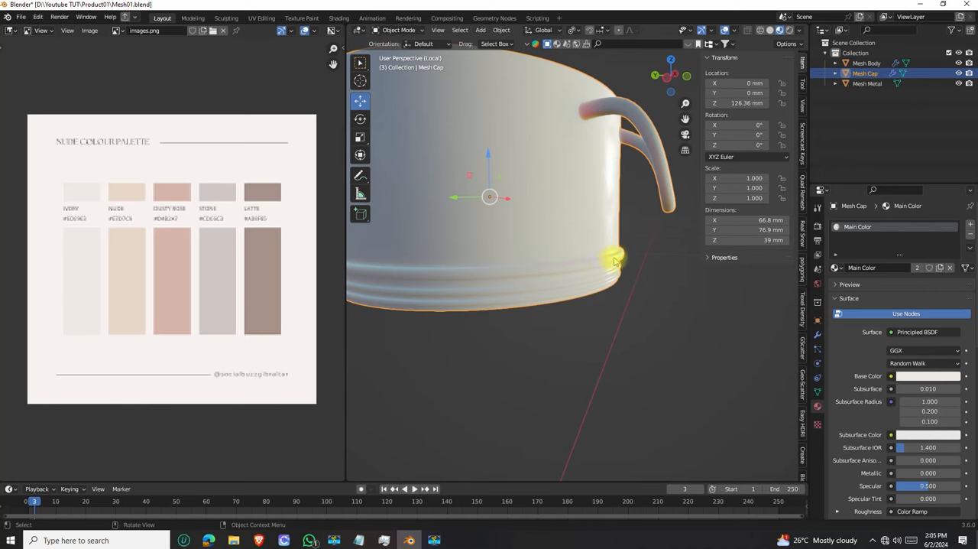
scroll(507, 277, down, 2)
shift+middle_drag(507, 280, 544, 285)
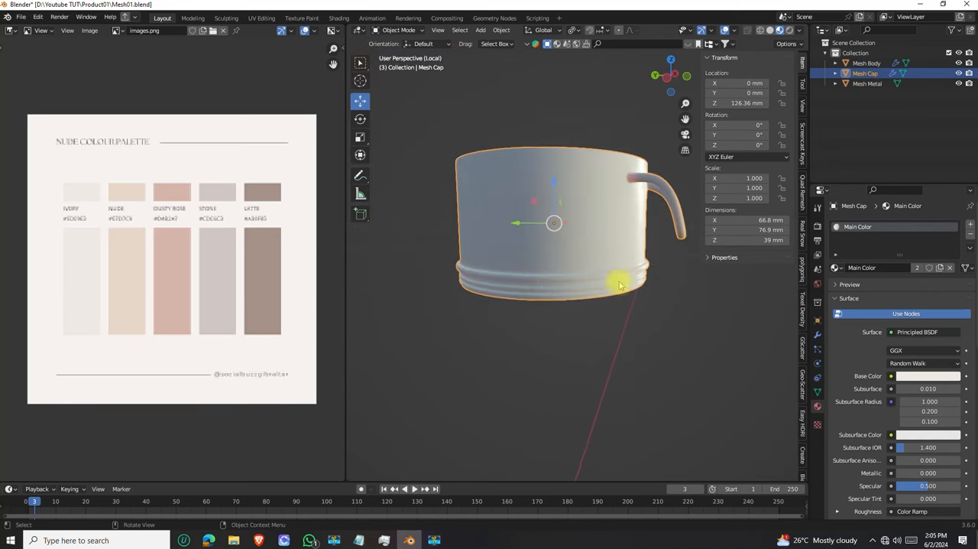
Select the face loop around the uppermost ridge at the lower edge of Mesh Cap in Edit Mode
middle_drag(669, 275, 654, 275)
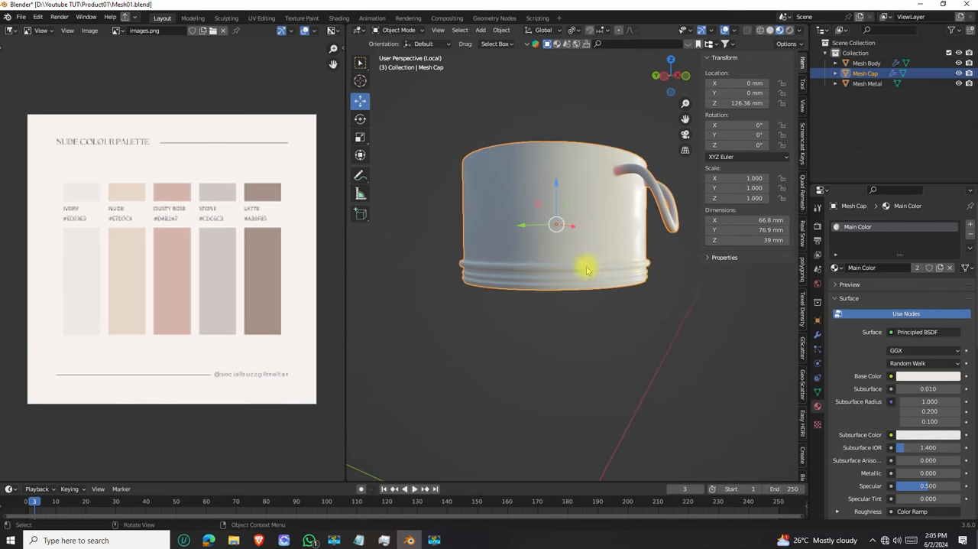
mouse_move(633, 270)
middle_down()
mouse_move(627, 254)
mouse_move(640, 267)
middle_up()
middle_drag(469, 271, 526, 269)
scroll(587, 294, up, 3)
scroll(598, 306, down, 2)
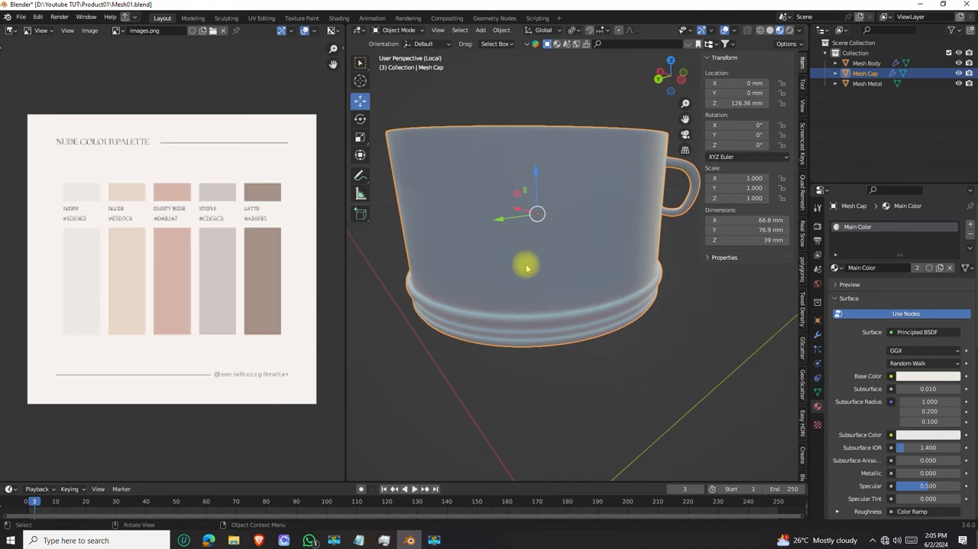
key(Tab)
scroll(616, 342, up, 4)
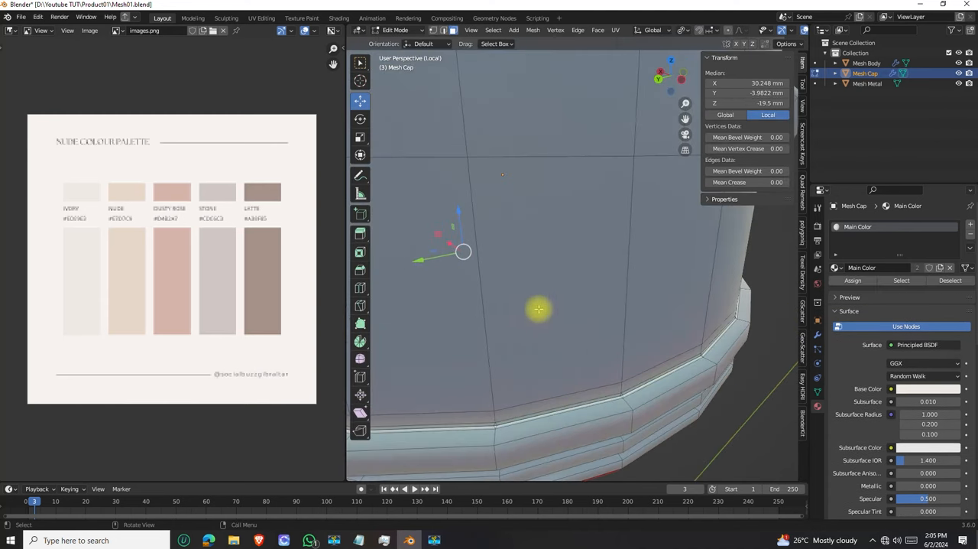
middle_drag(607, 371, 607, 360)
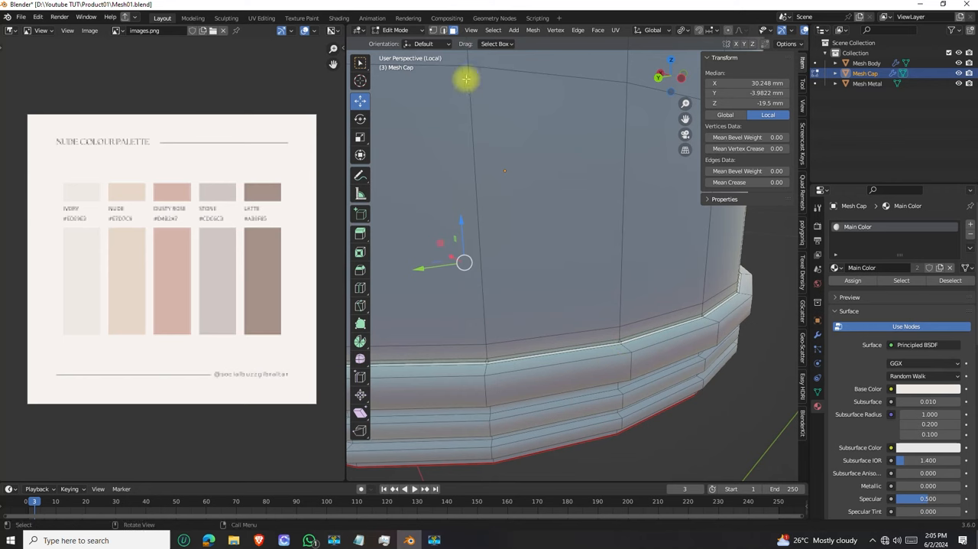
alt+click(629, 357)
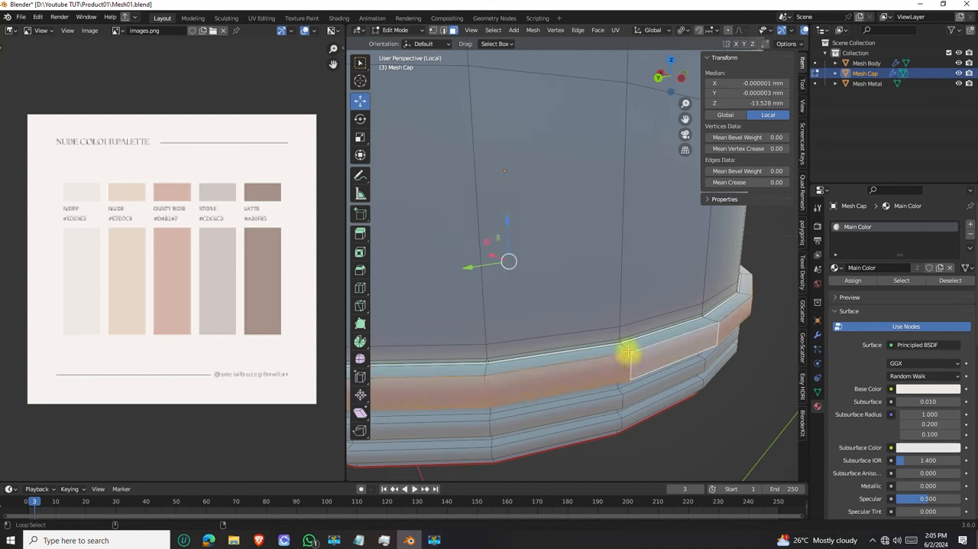
Try to add the narrow faces bordering the uppermost ridge to the selection and undo the addition
middle_drag(626, 374, 614, 267)
middle_drag(630, 160, 590, 392)
scroll(589, 328, up, 5)
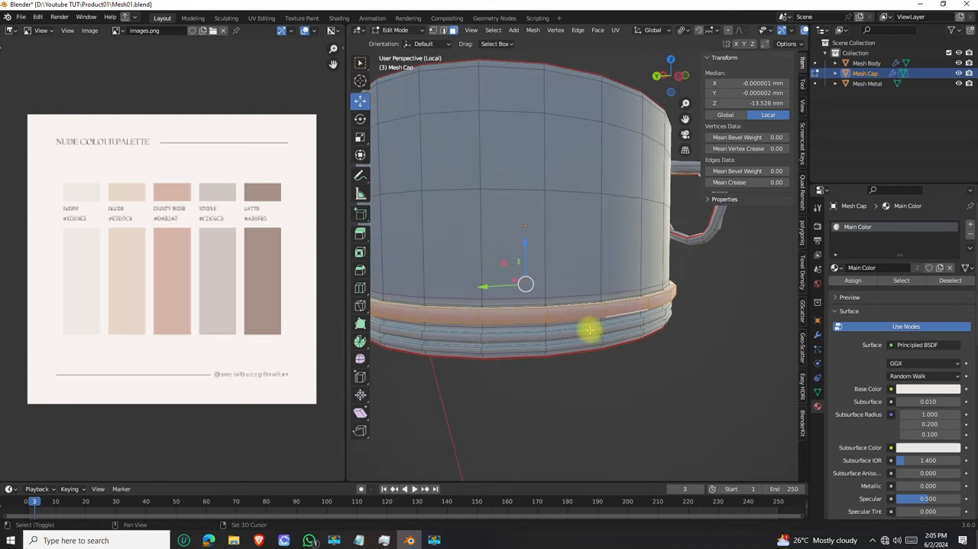
scroll(637, 367, up, 2)
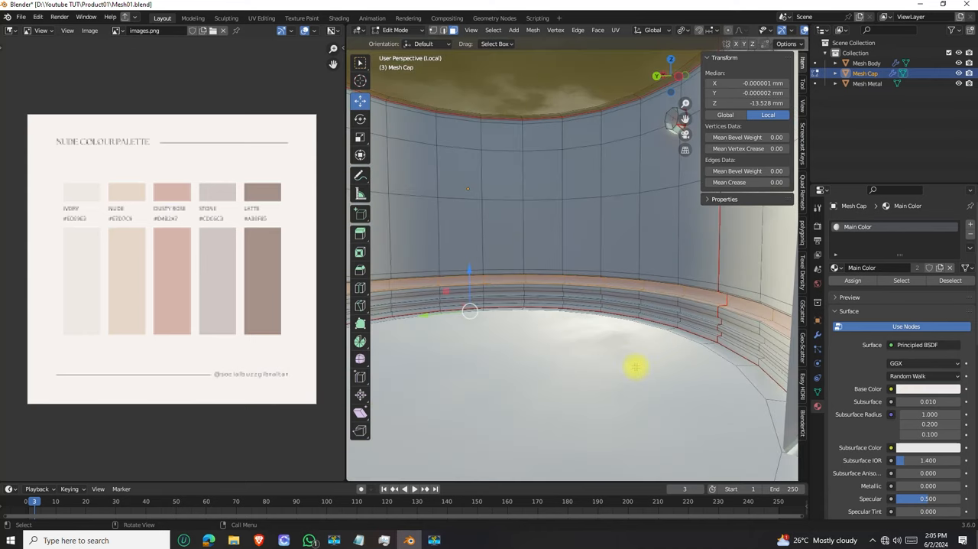
scroll(637, 368, down, 1)
alt+shift+click(652, 411)
alt+shift+click(661, 423)
alt+shift+click(668, 415)
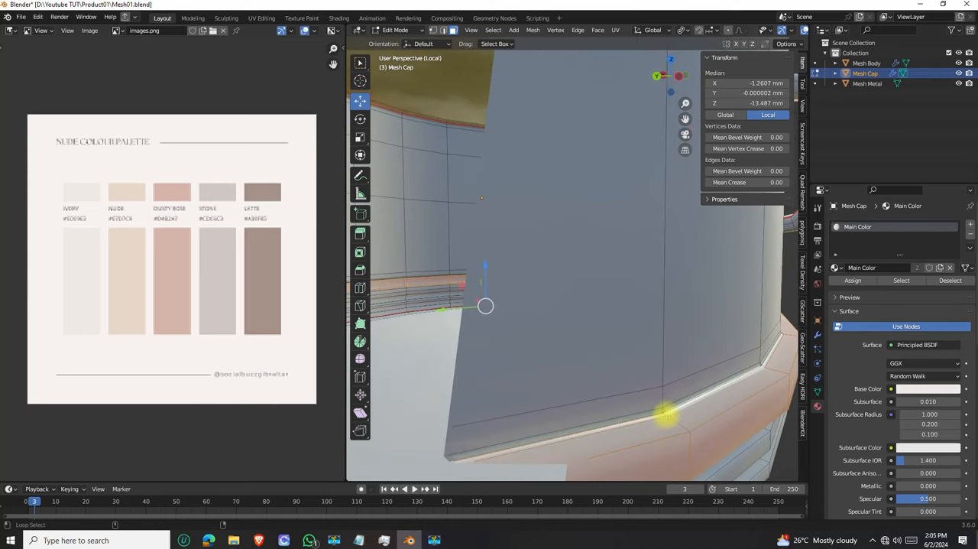
scroll(729, 373, down, 2)
middle_drag(729, 372, 588, 383)
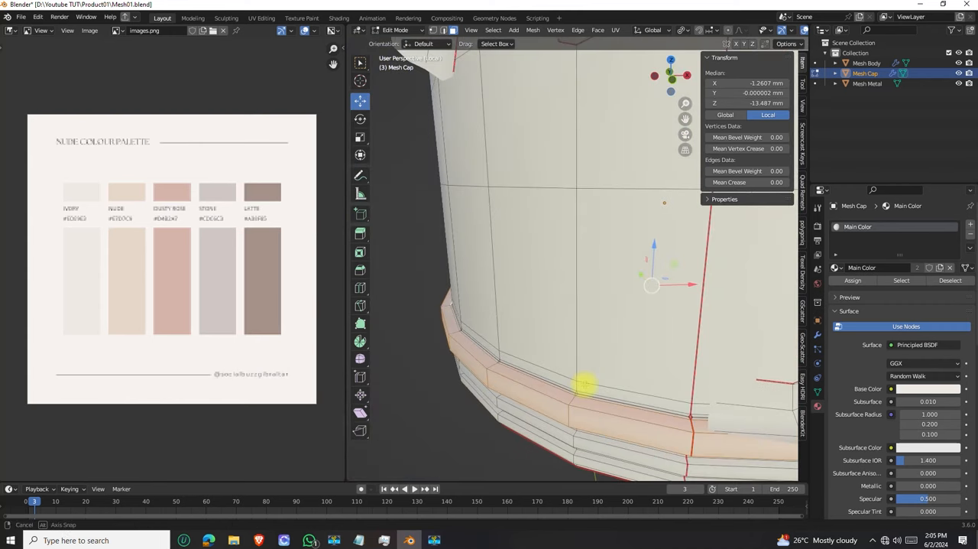
middle_drag(485, 377, 627, 375)
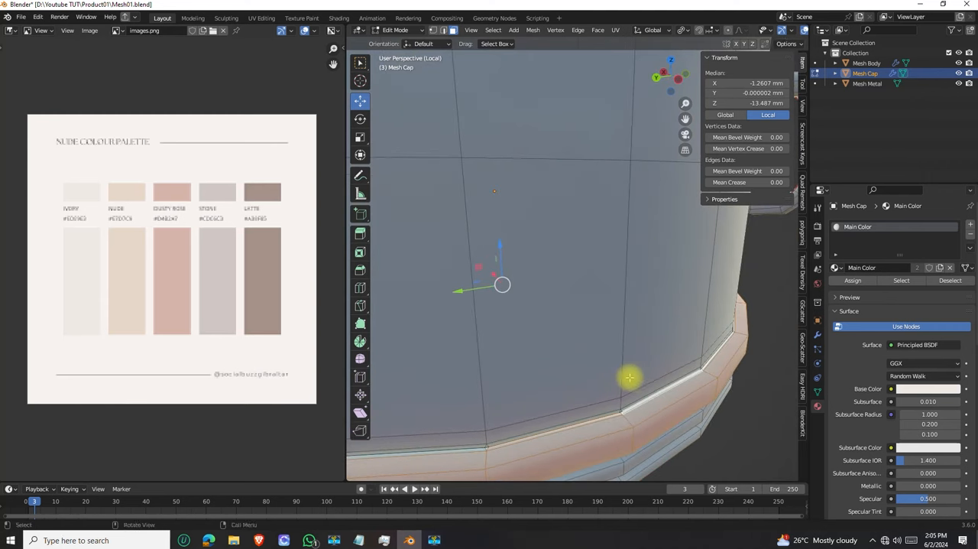
key(ctrl+z)
Add the whole handle to the ridge selection with Select Linked, delimited by Seam
scroll(588, 393, down, 4)
middle_drag(588, 393, 584, 265)
scroll(563, 205, up, 4)
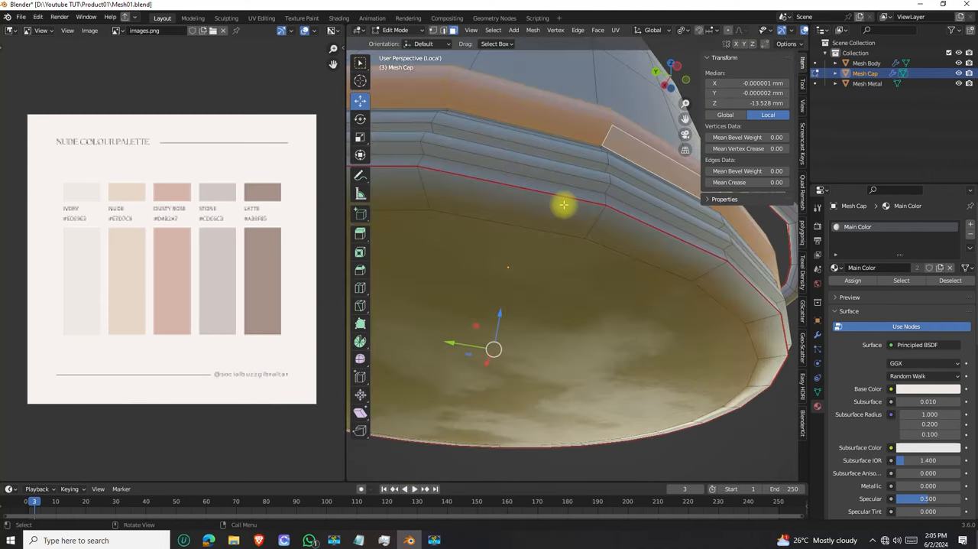
scroll(564, 205, down, 4)
middle_drag(566, 221, 584, 247)
scroll(613, 225, up, 2)
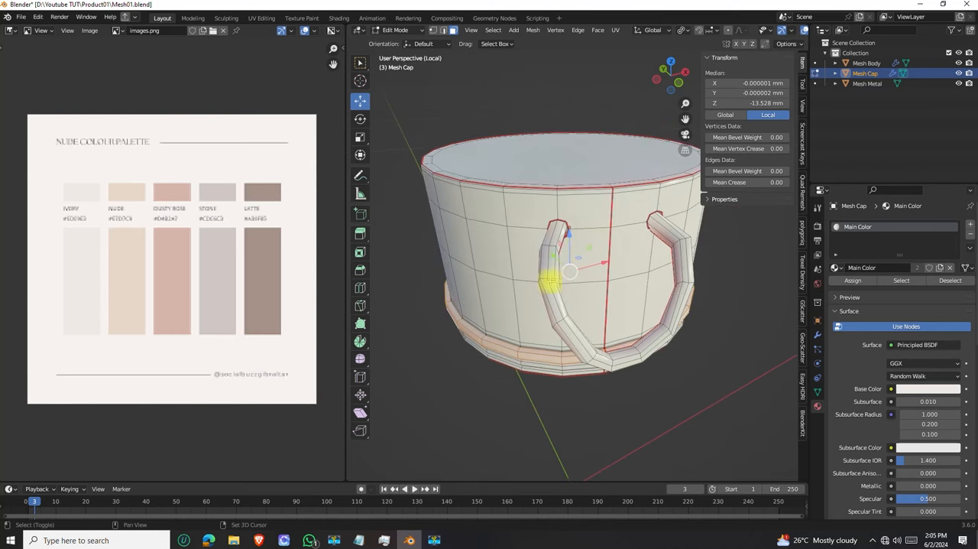
key(l)
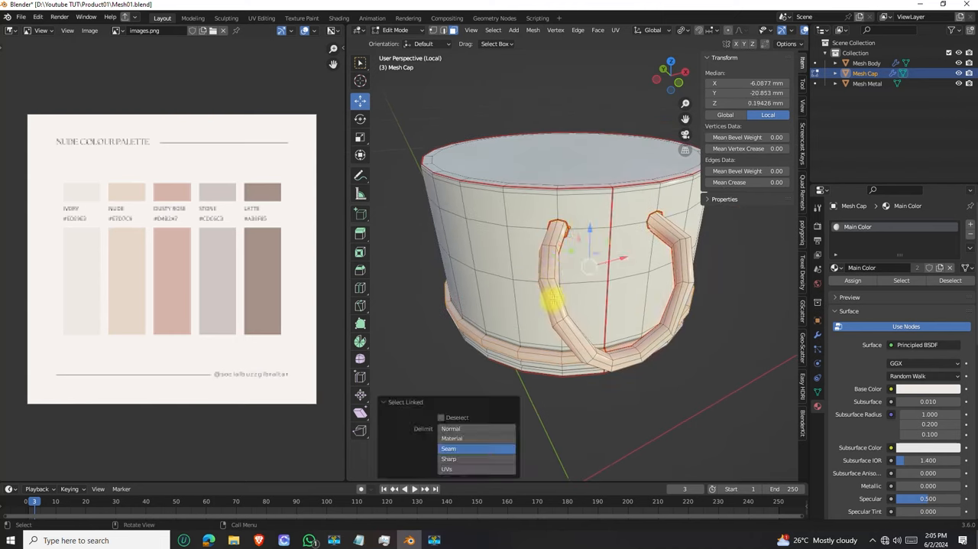
Add a second material slot to Mesh Cap and create a new material named Rubber in it
middle_drag(560, 353, 631, 197)
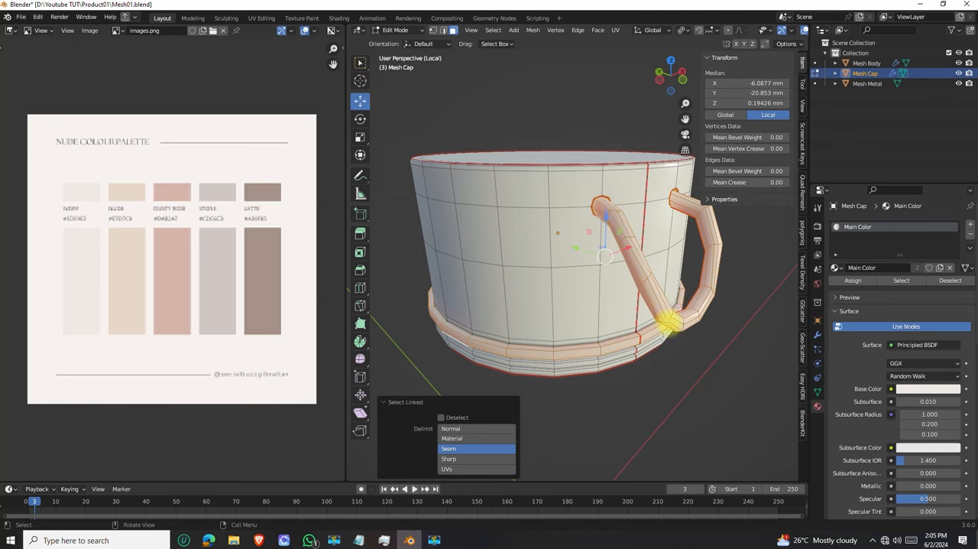
middle_drag(667, 322, 640, 284)
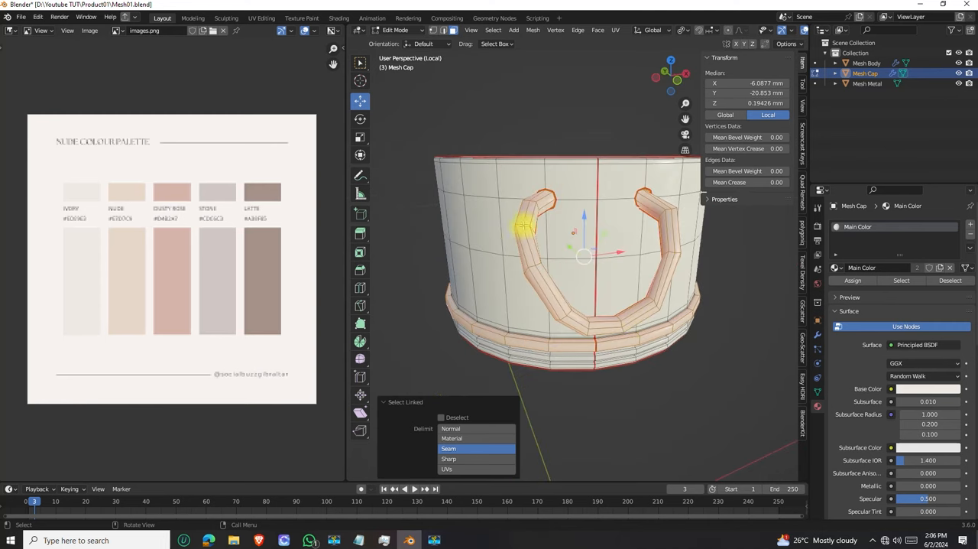
middle_drag(547, 305, 619, 286)
middle_drag(631, 320, 581, 290)
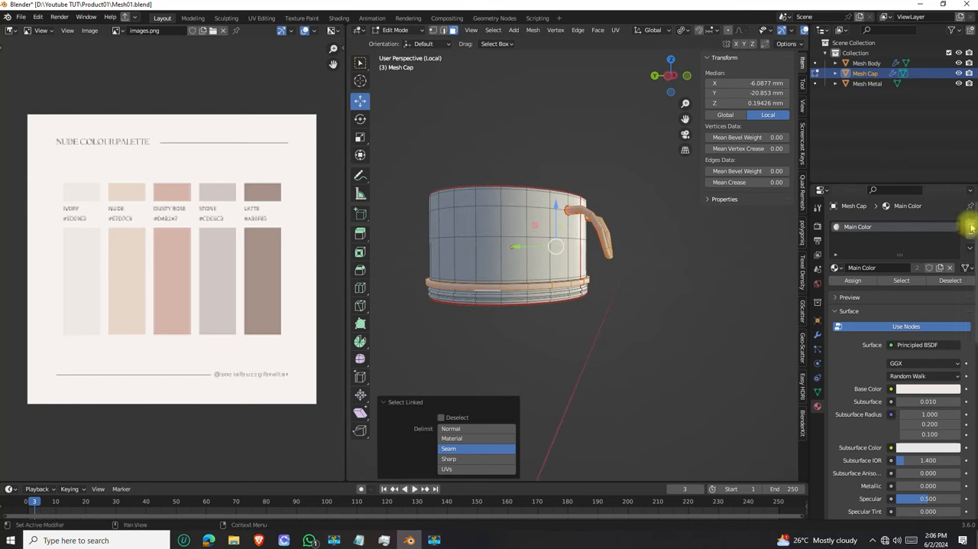
click(971, 226)
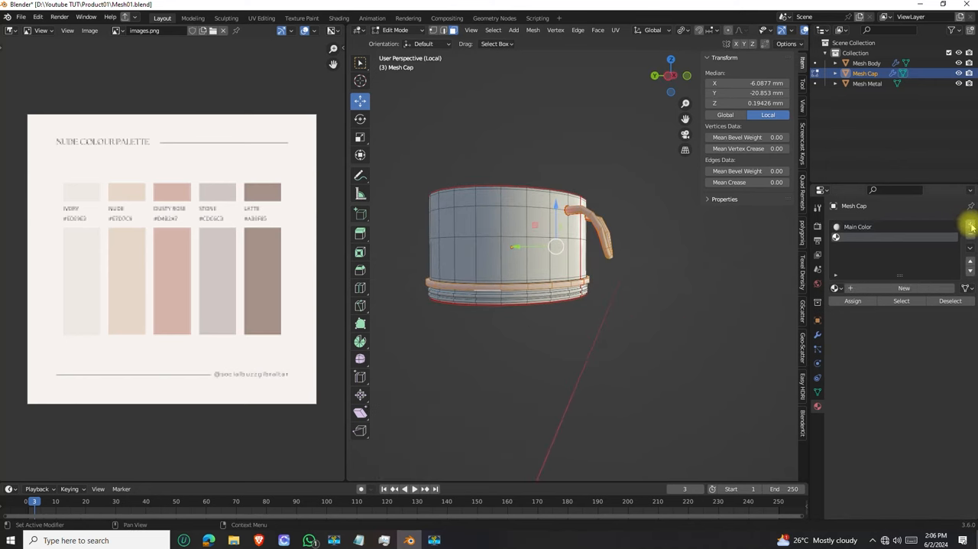
click(904, 289)
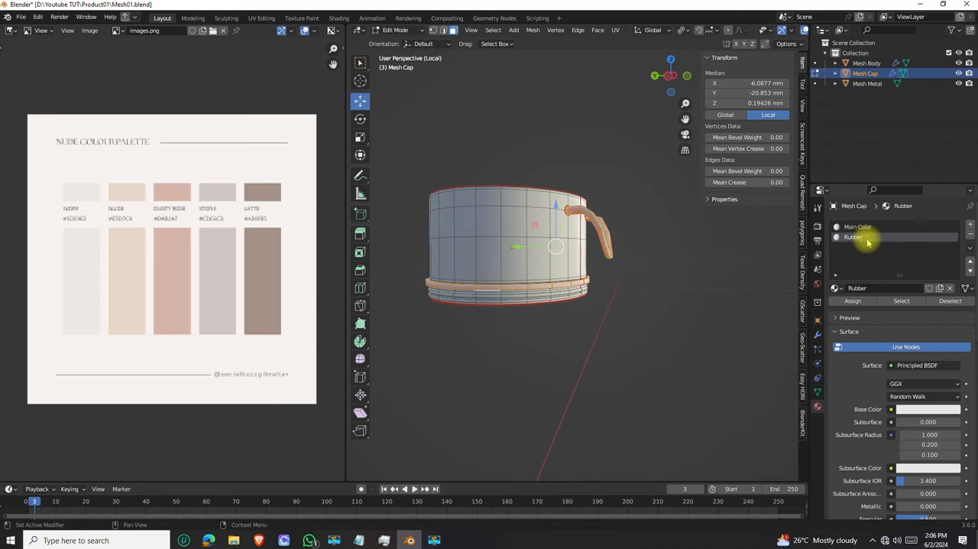
Assign the Rubber material to the selected handle and ridge faces and return to Object Mode
middle_drag(569, 302, 586, 280)
scroll(565, 236, up, 4)
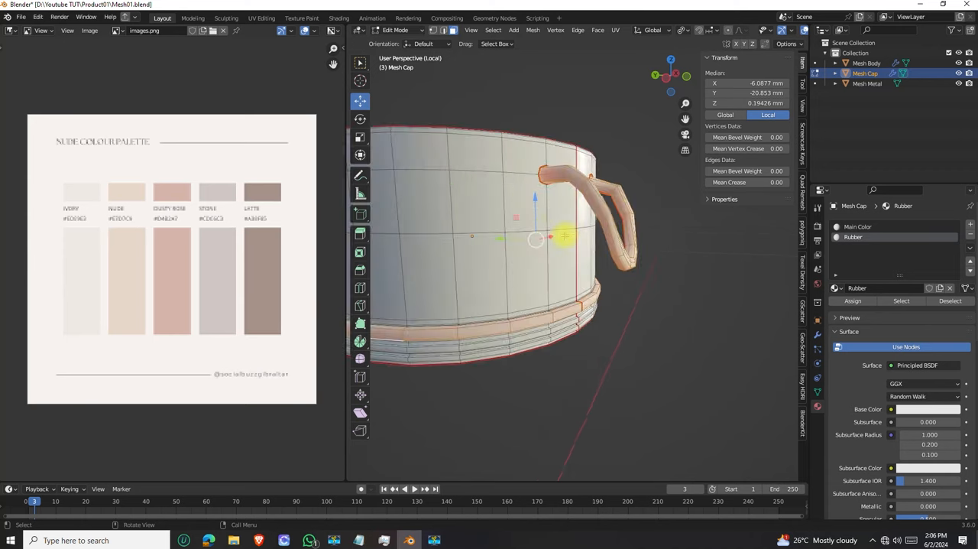
scroll(613, 213, up, 1)
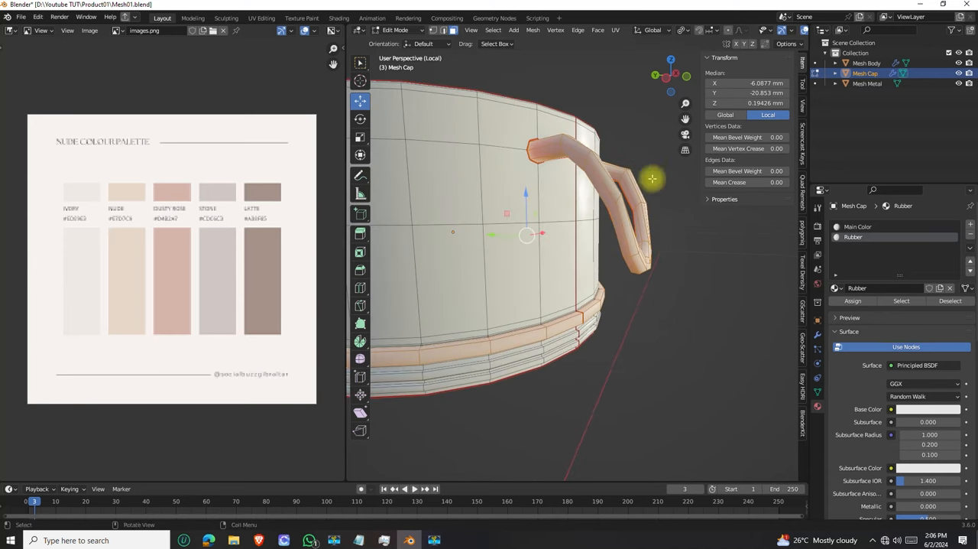
click(854, 302)
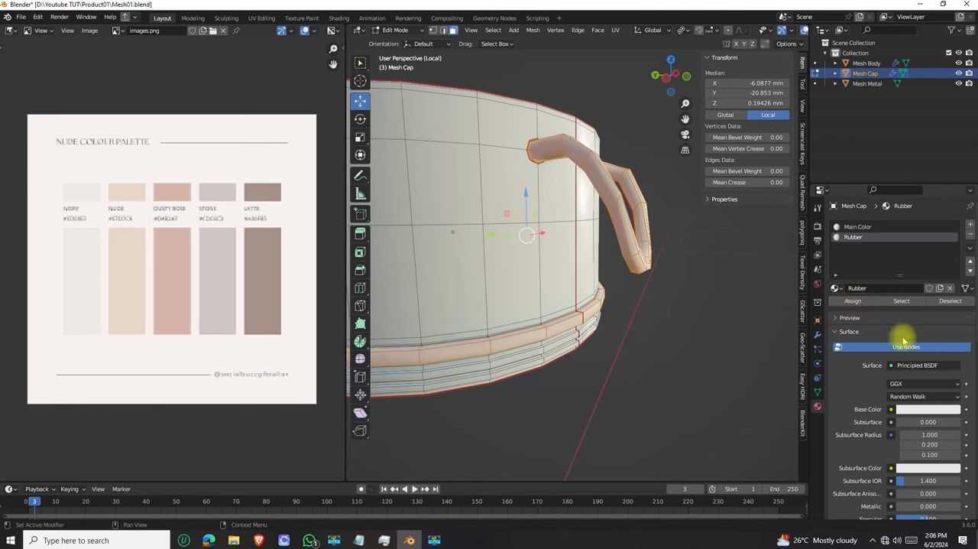
middle_drag(659, 341, 592, 229)
key(Tab)
scroll(616, 240, down, 3)
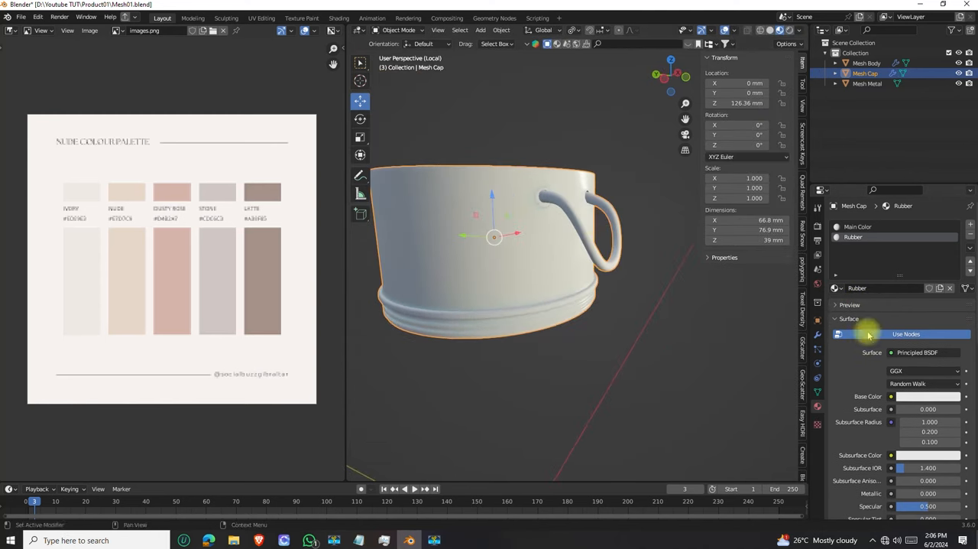
Darken Rubber's Base Color to an HSV Value of 0.040 and check the handle's joint with the cap
click(912, 396)
drag(953, 256, 953, 310)
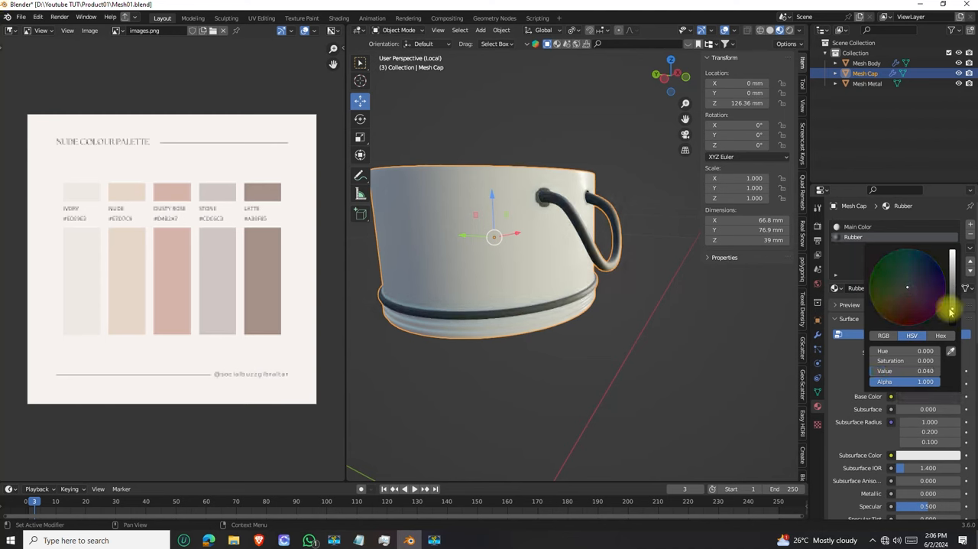
scroll(435, 262, down, 3)
middle_drag(435, 262, 535, 303)
scroll(542, 234, up, 5)
scroll(519, 255, up, 4)
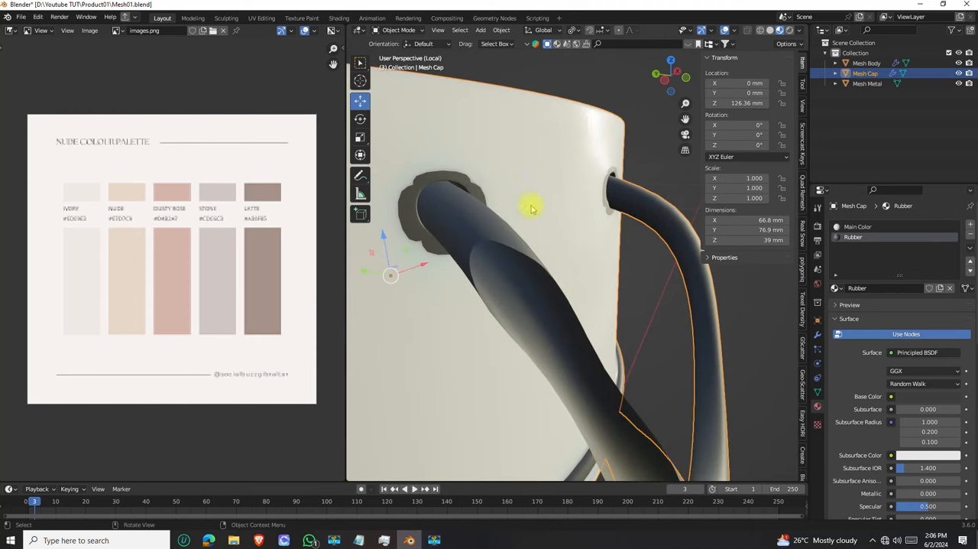
Reopen Mesh Cap for mesh editing near the handle joint and set the viewport's Clip Start to 0.01 mm
scroll(461, 236, down, 4)
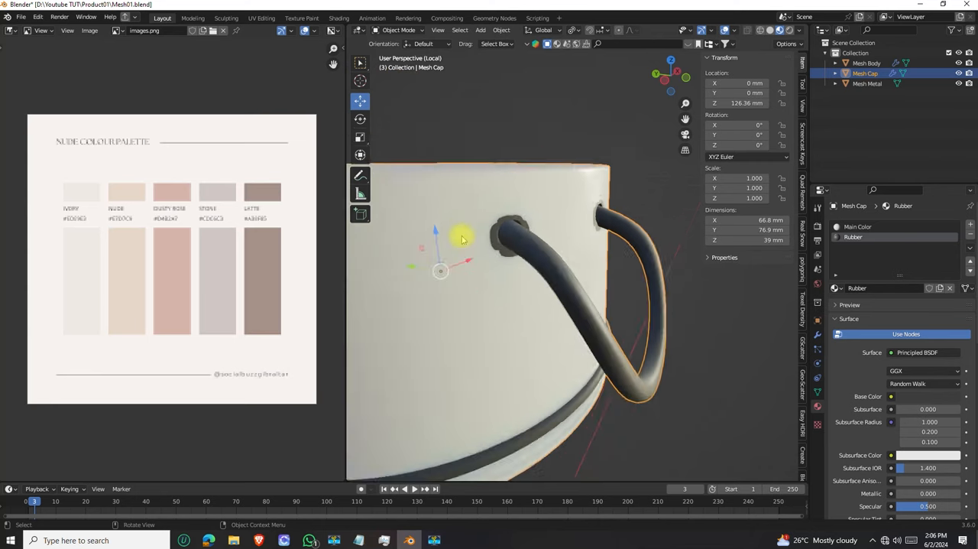
scroll(550, 245, down, 2)
scroll(517, 231, up, 4)
shift+middle_drag(518, 234, 555, 275)
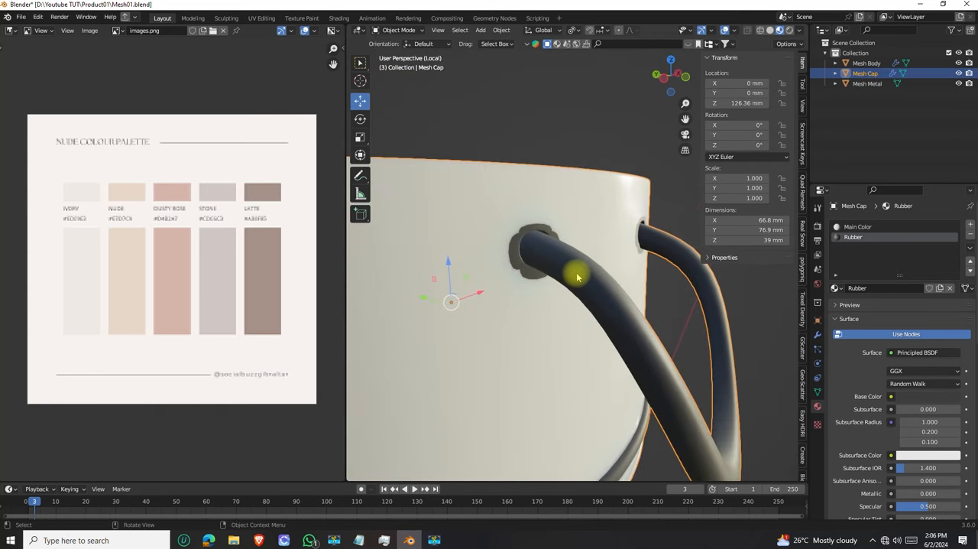
key(Tab)
scroll(500, 241, up, 3)
scroll(499, 241, down, 3)
middle_drag(500, 241, 514, 289)
click(801, 111)
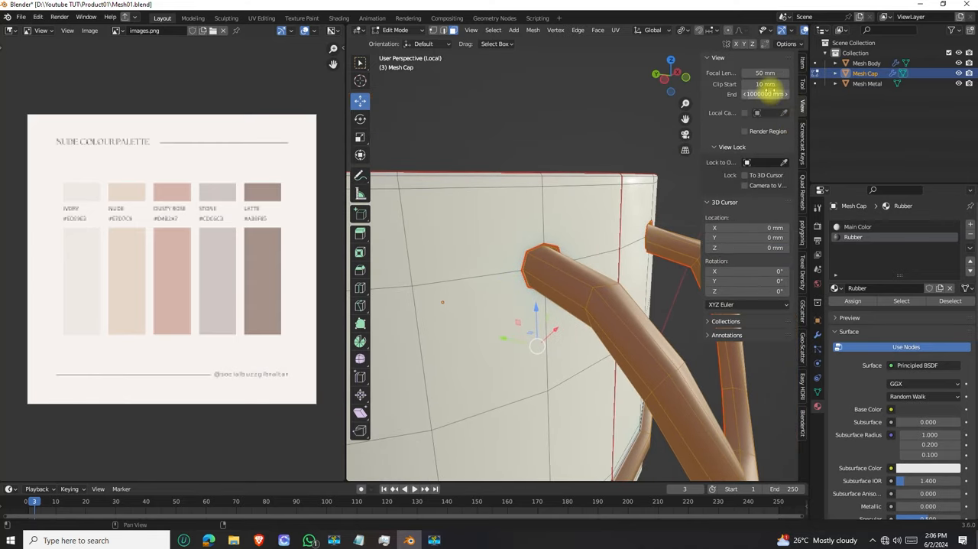
click(763, 84)
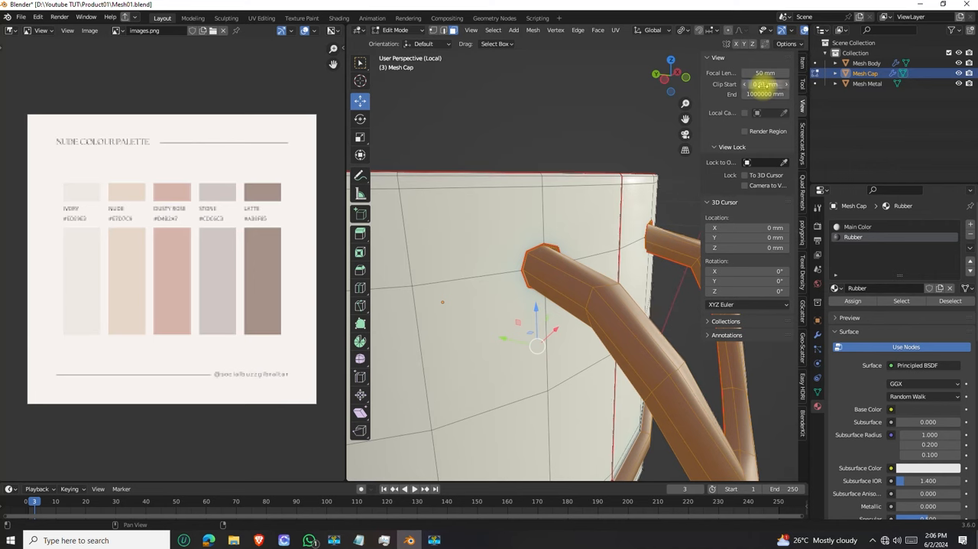
Examine the faces where the handle end meets the cap wall at close range
scroll(525, 258, up, 6)
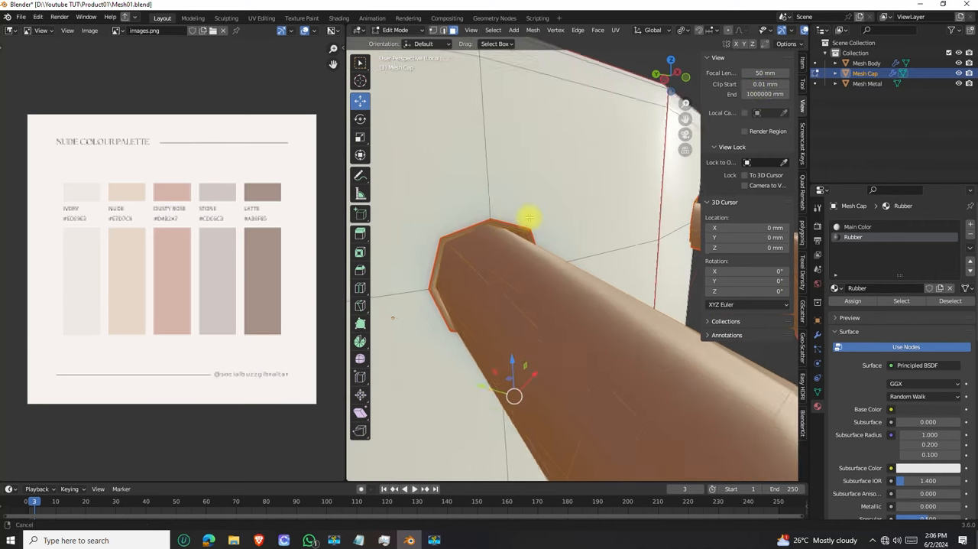
middle_drag(508, 249, 512, 227)
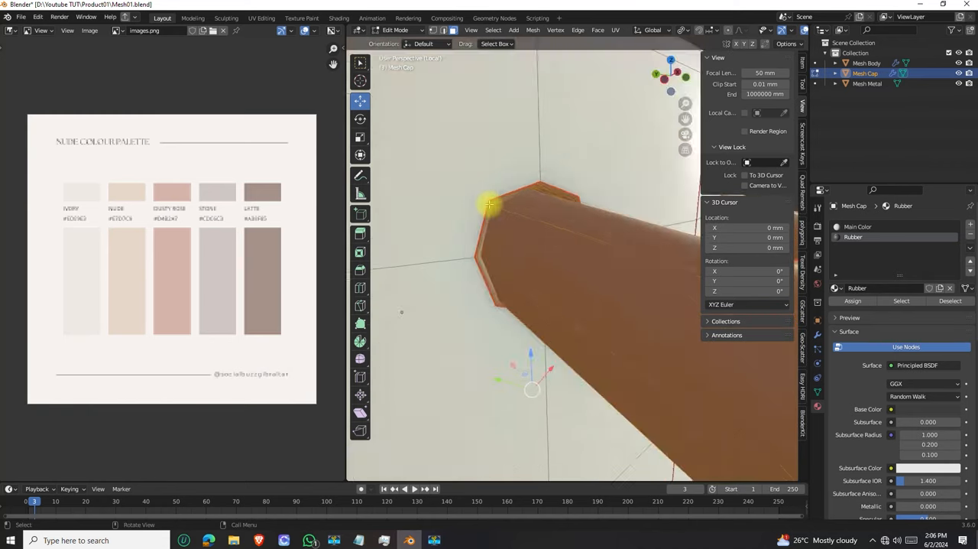
scroll(490, 206, down, 3)
scroll(504, 220, up, 2)
scroll(504, 221, down, 4)
middle_drag(538, 232, 540, 232)
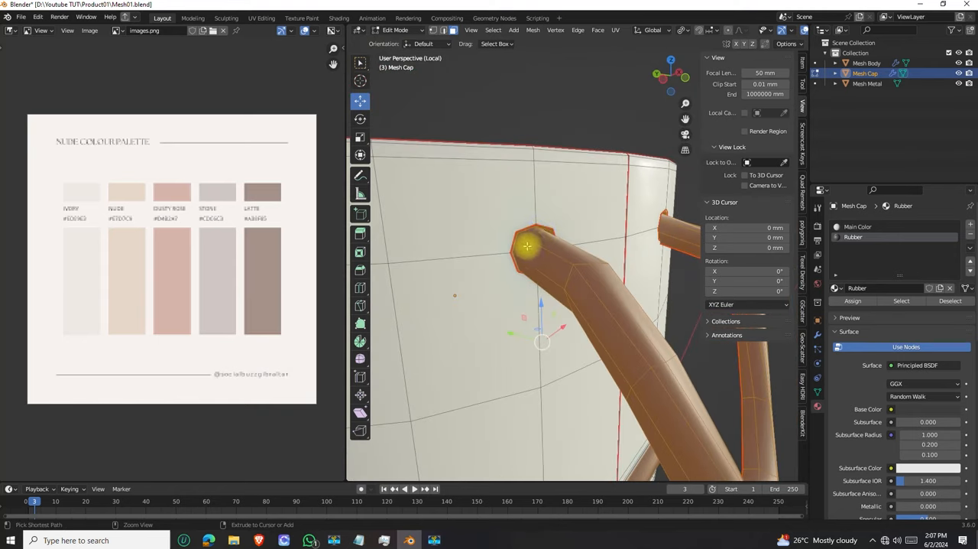
Undo the darkening of Rubber's Base Color and go back to the selected handle faces at the joint
key(ctrl+z)
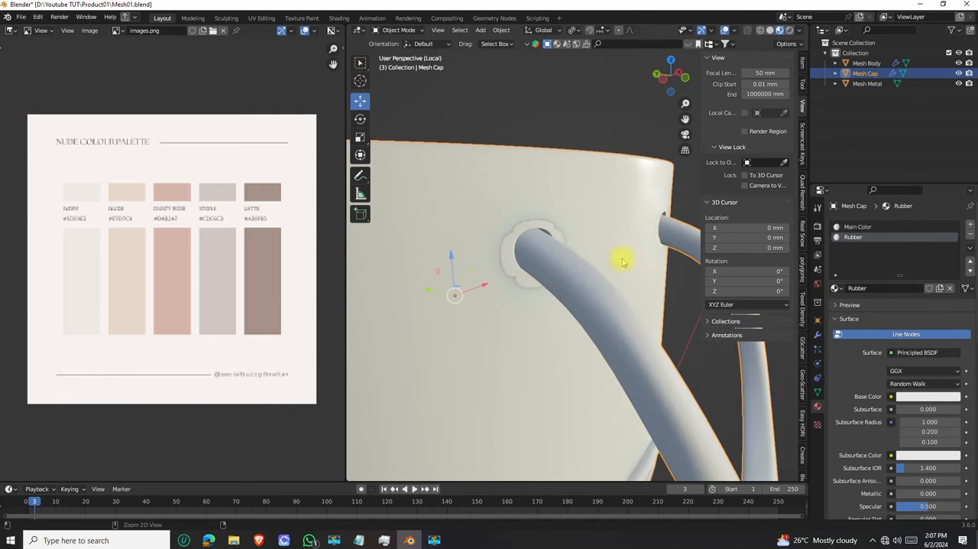
key(ctrl+z)
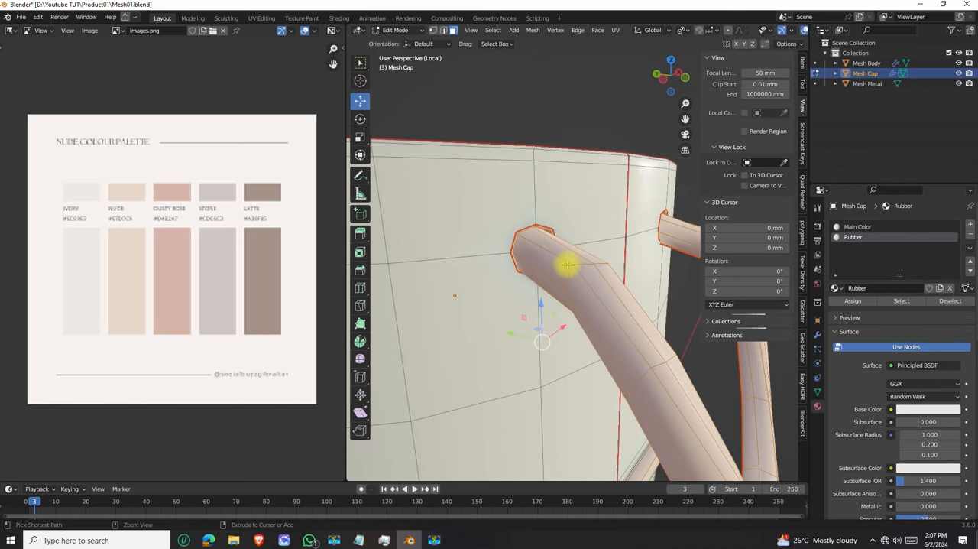
scroll(524, 236, up, 5)
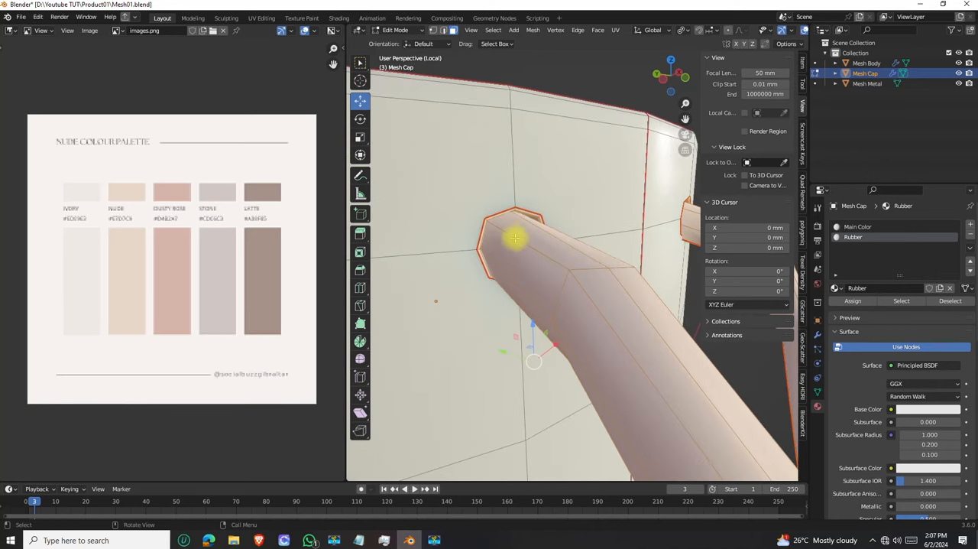
scroll(493, 221, down, 5)
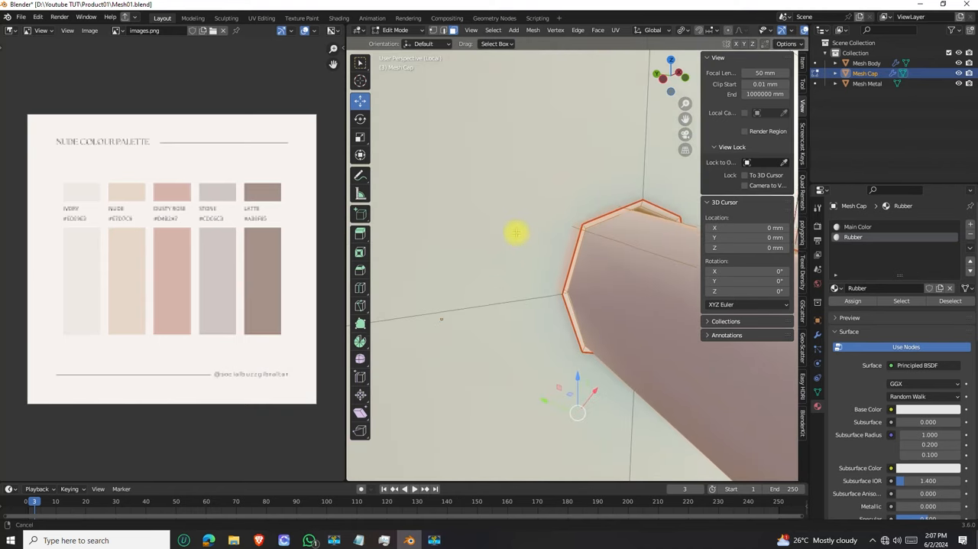
Undo the Rubber material and the handle selection on Mesh Cap, going back to only the ridge faces selected, in isolated view
scroll(482, 216, down, 4)
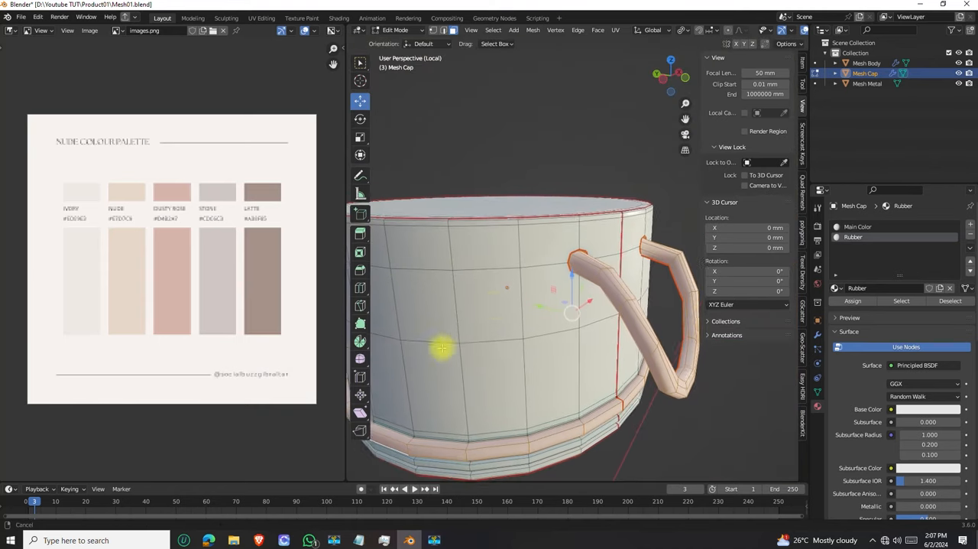
key(ctrl+z)
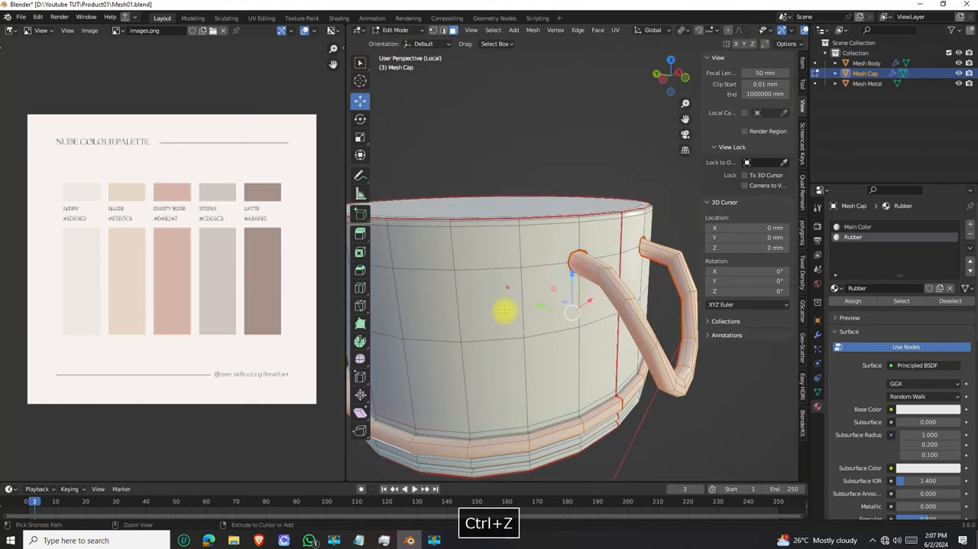
key(ctrl+z)
key(ctrl+z)
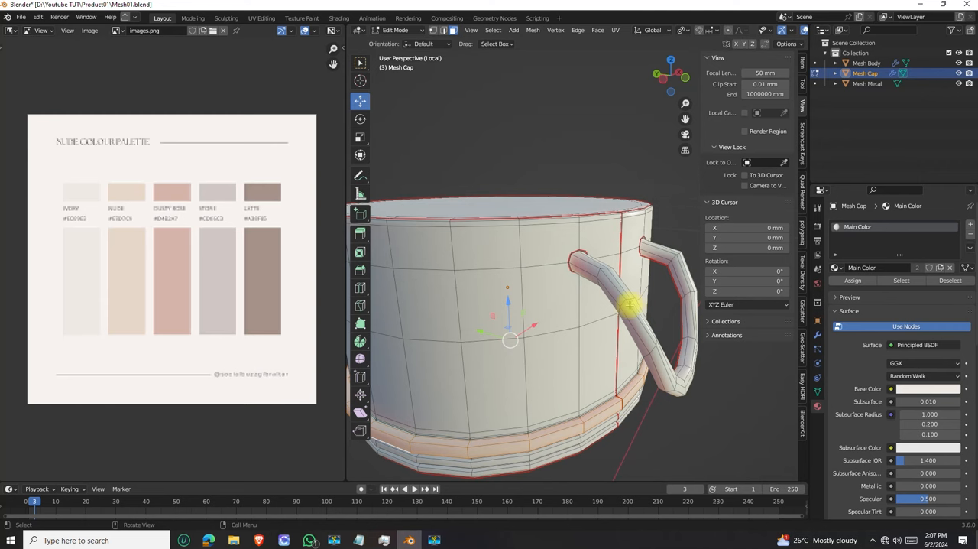
key(KP_Divide)
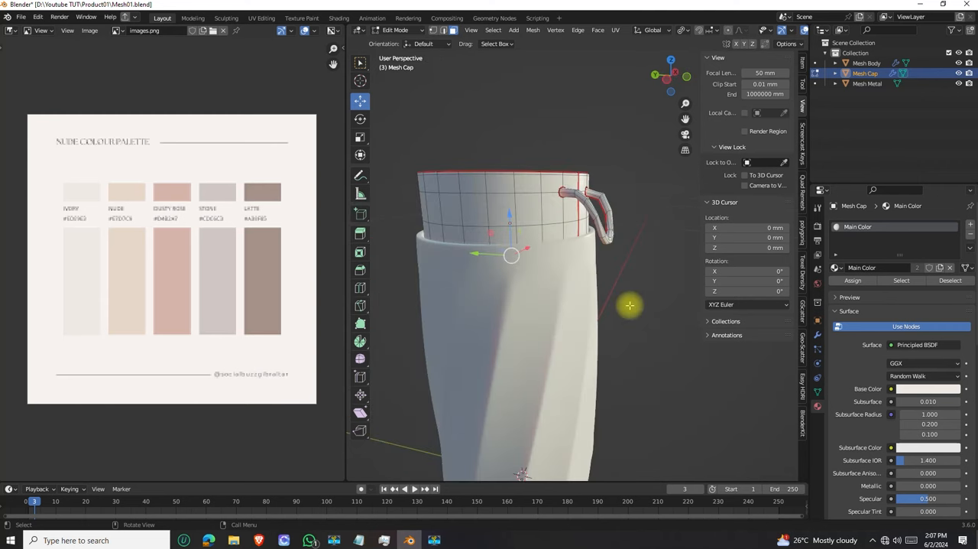
key(KP_Divide)
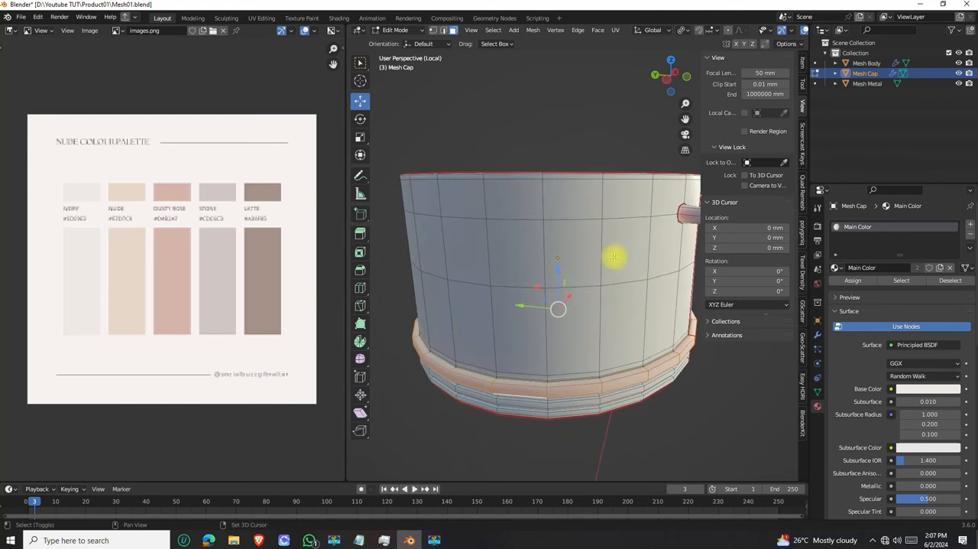
Add the handle's linked faces, delimited by seams, to the ridge selection and inspect its near joint with the cap wall
middle_drag(618, 256, 504, 262)
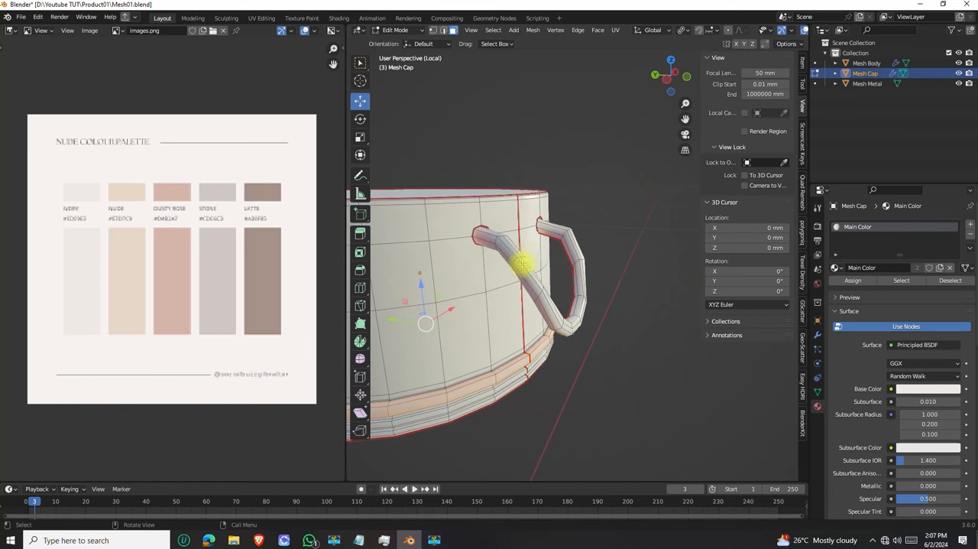
key(l)
scroll(480, 212, up, 3)
shift+middle_drag(500, 240, 565, 216)
scroll(555, 258, up, 3)
scroll(566, 209, up, 3)
shift+middle_drag(460, 329, 514, 250)
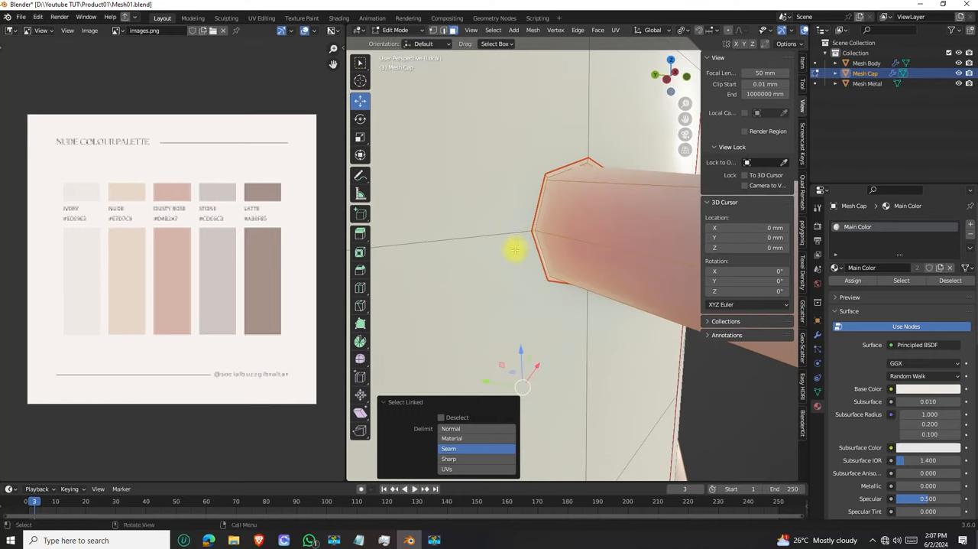
Add the narrow face loop around the handle's near joint to the selection and undo the mistaken loop pick
scroll(528, 225, up, 1)
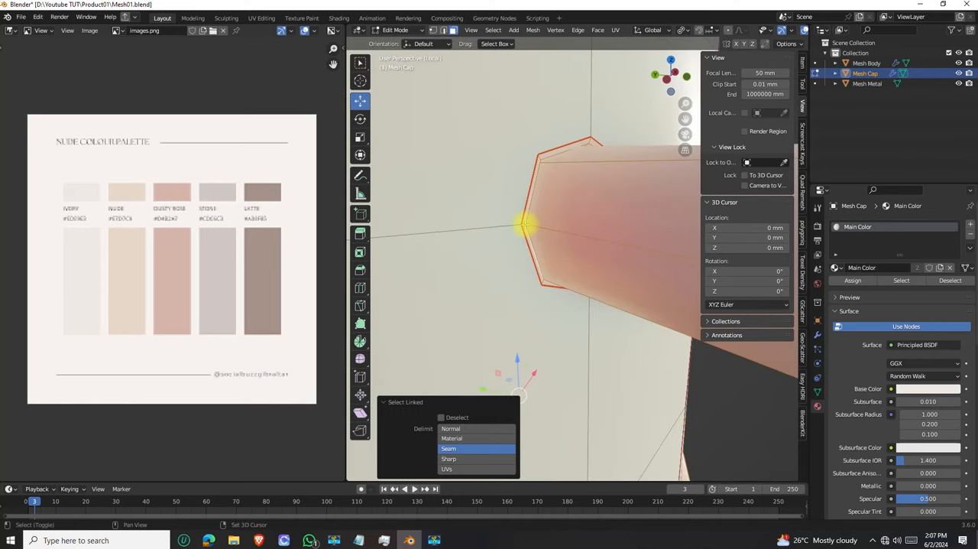
alt+shift+click(524, 230)
middle_drag(544, 229, 531, 234)
scroll(505, 237, up, 2)
scroll(497, 242, down, 3)
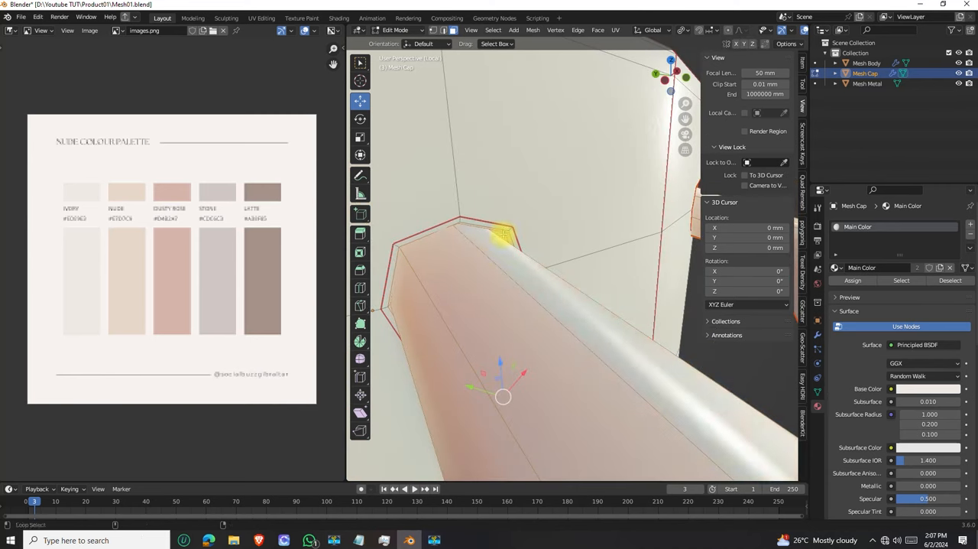
middle_drag(505, 238, 505, 234)
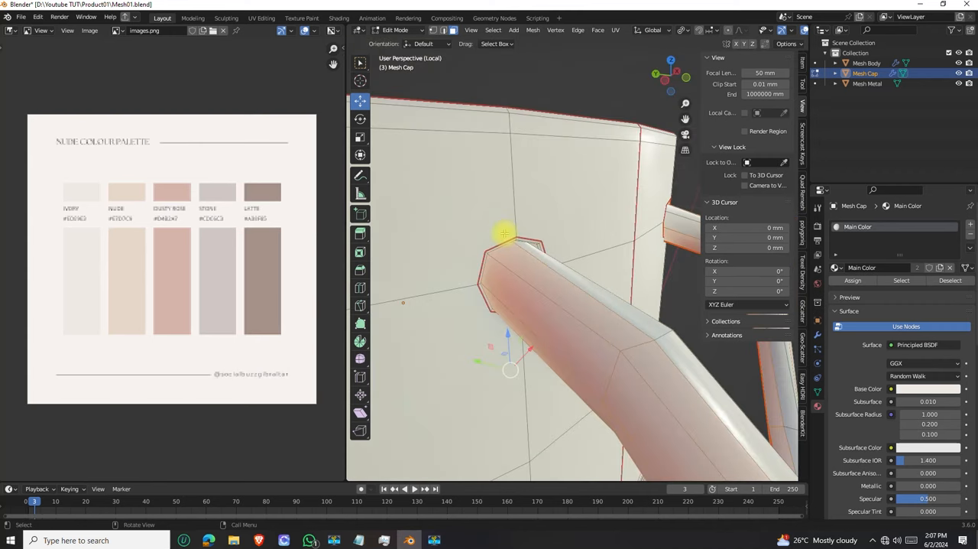
scroll(505, 235, up, 3)
key(ctrl+z)
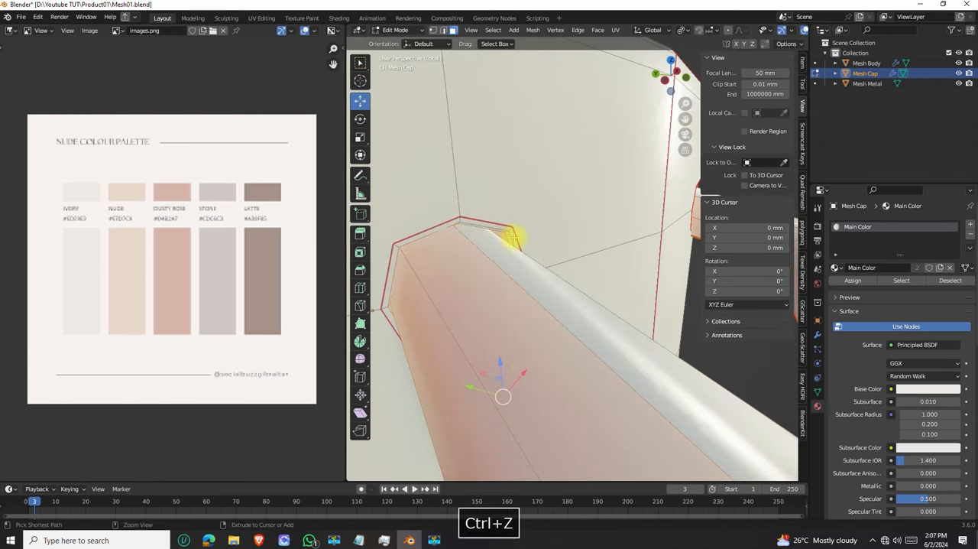
Check the near joint in X-ray and extend the selection to the remaining narrow faces around that handle end
key(alt+z)
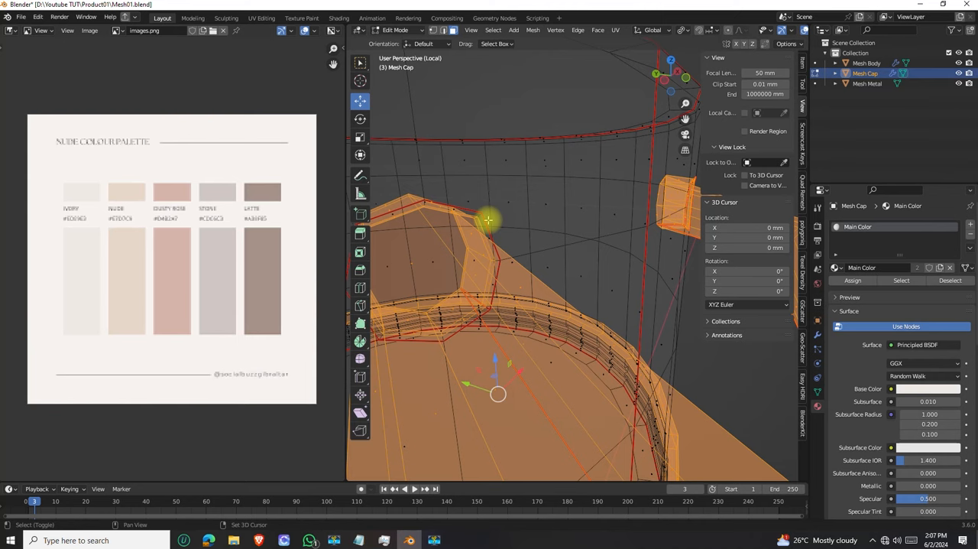
key(alt+z)
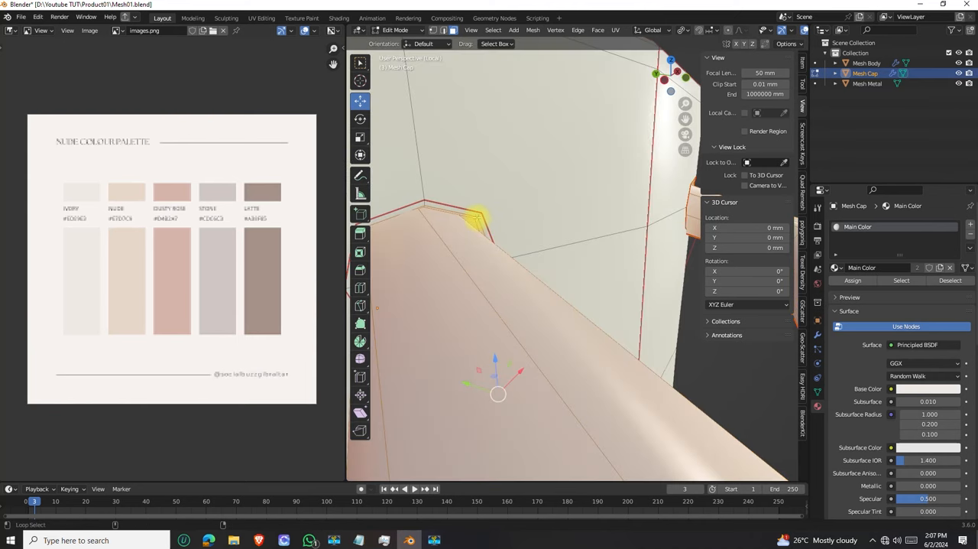
scroll(476, 225, down, 5)
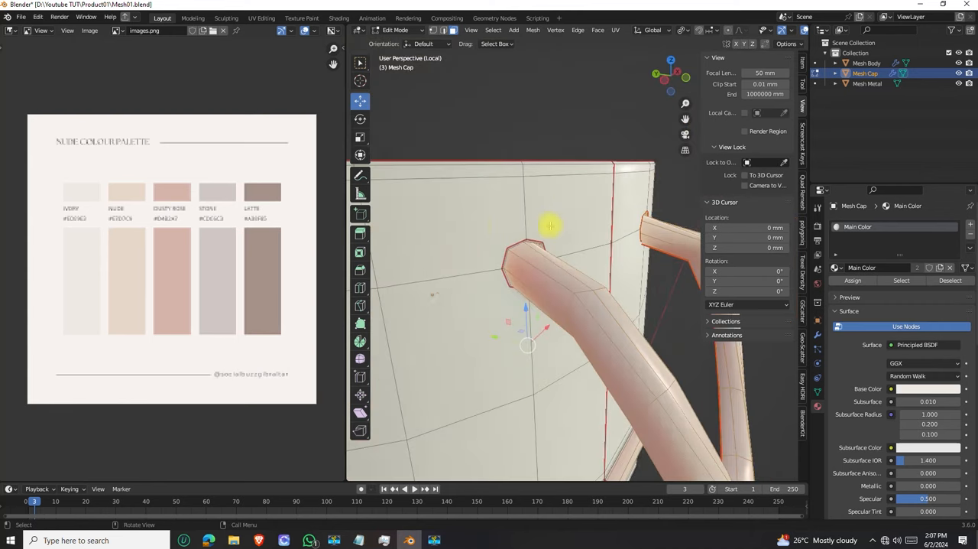
middle_drag(552, 221, 530, 228)
middle_drag(499, 273, 460, 251)
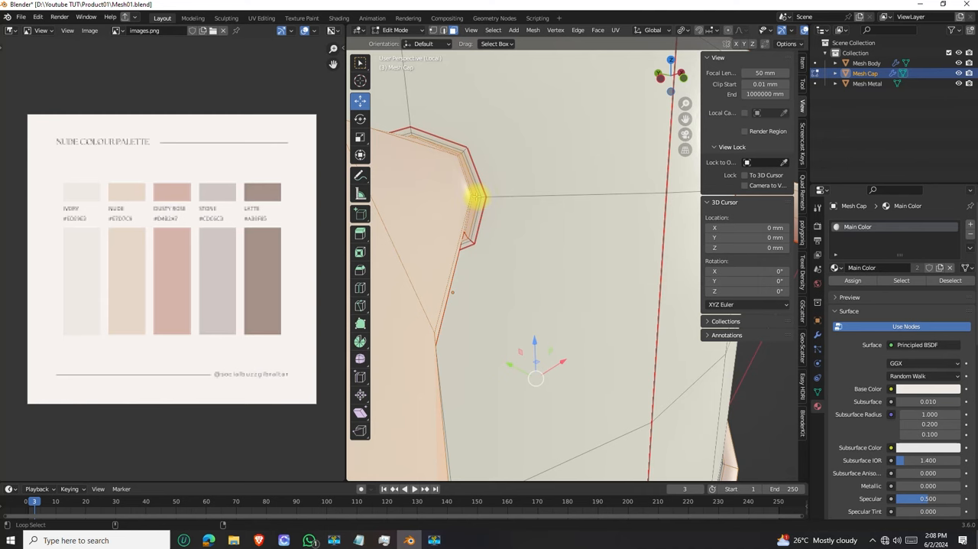
scroll(477, 214, down, 7)
middle_drag(481, 220, 515, 225)
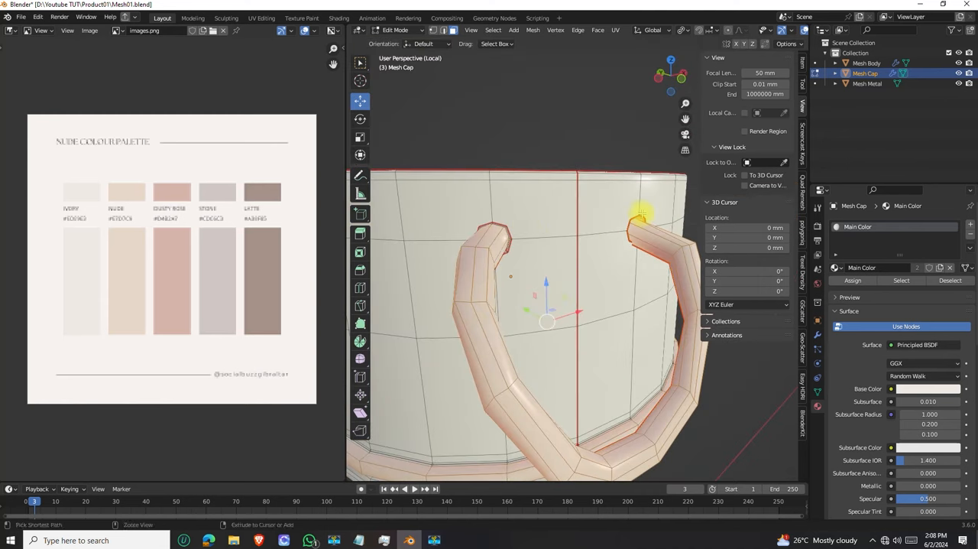
Add the narrow face loops around the handle's other end to the selection
scroll(642, 213, up, 3)
key(c)
key(Escape)
middle_drag(646, 187, 478, 185)
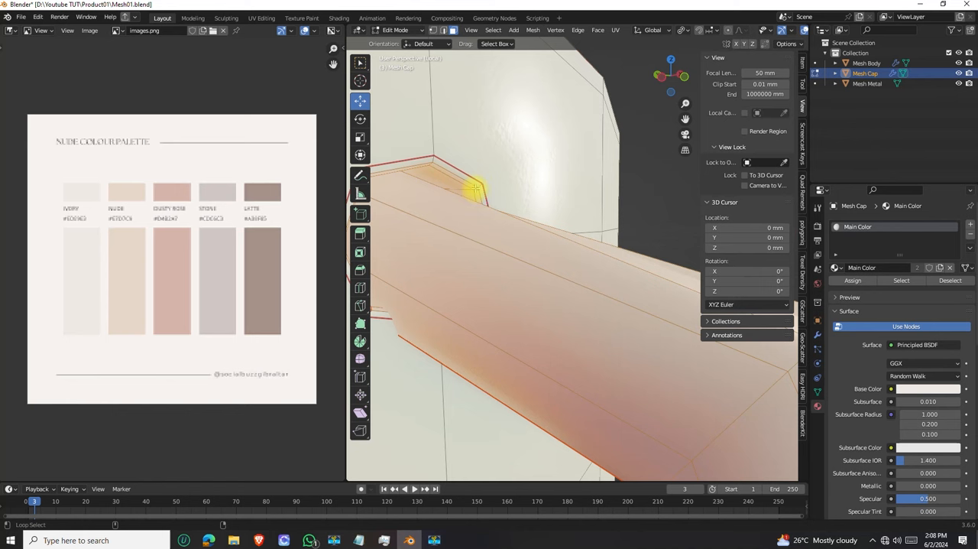
scroll(469, 195, down, 5)
middle_drag(474, 196, 524, 272)
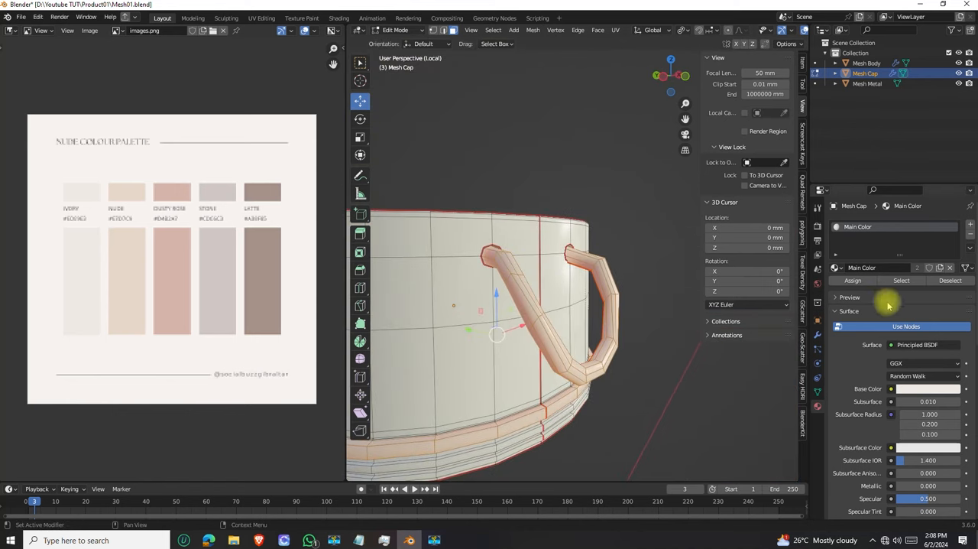
Add a second material slot to Mesh Cap with a new material named Rubber and assign it to the selected faces
click(972, 227)
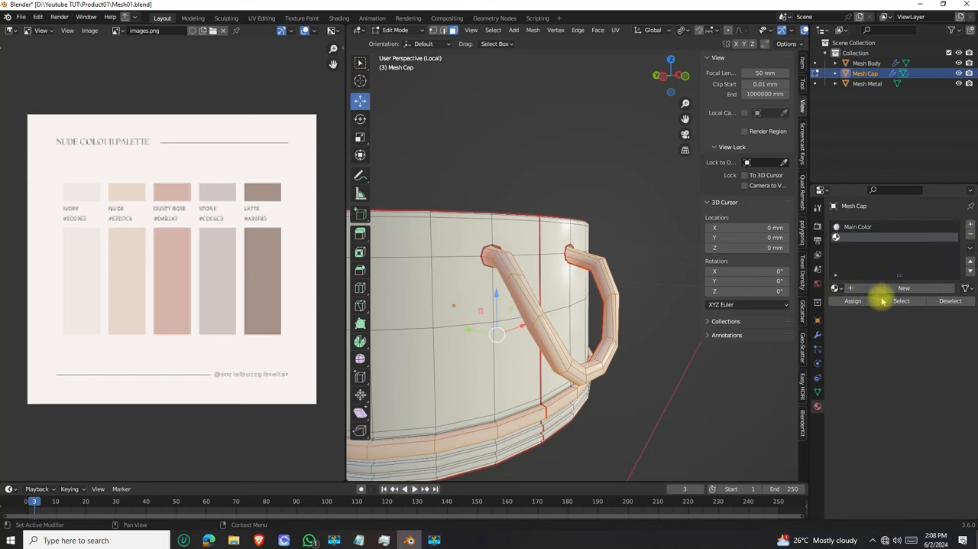
click(888, 287)
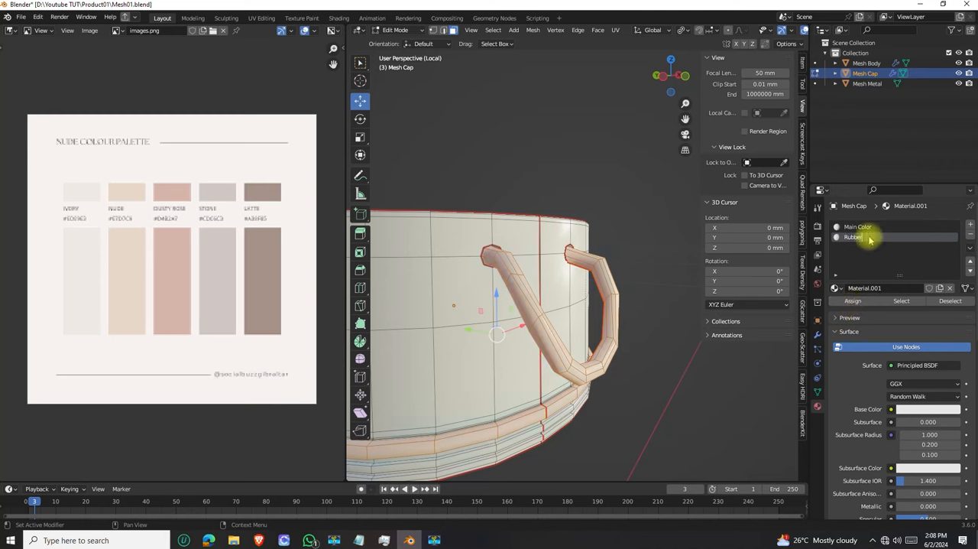
Darken Rubber's Base Color to an HSV Value of 0.061 and check the cap in Object Mode
click(927, 409)
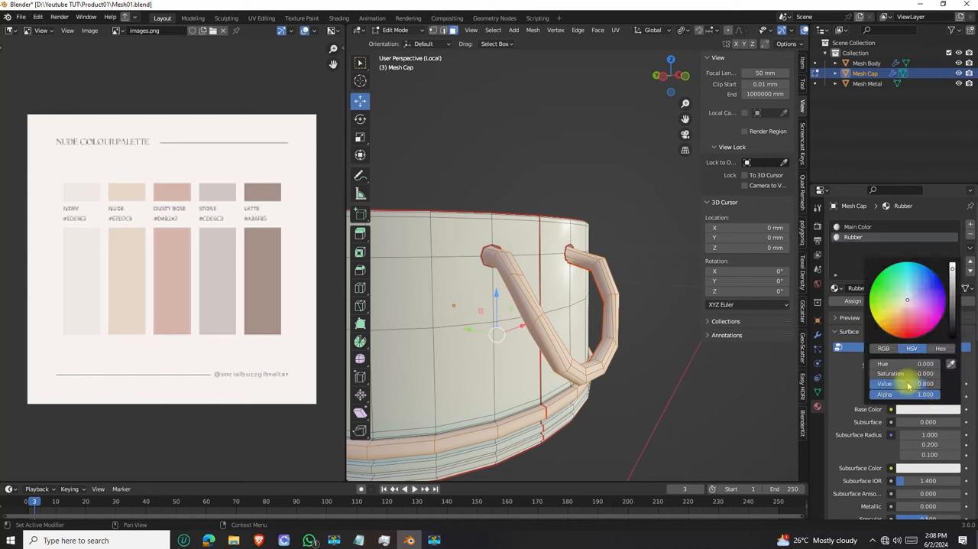
drag(954, 308, 953, 314)
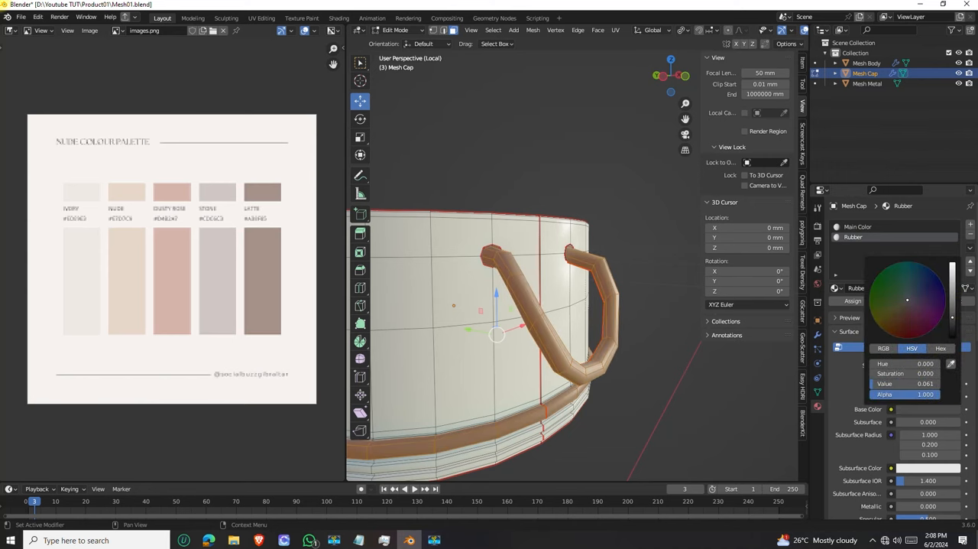
scroll(520, 290, down, 5)
key(Tab)
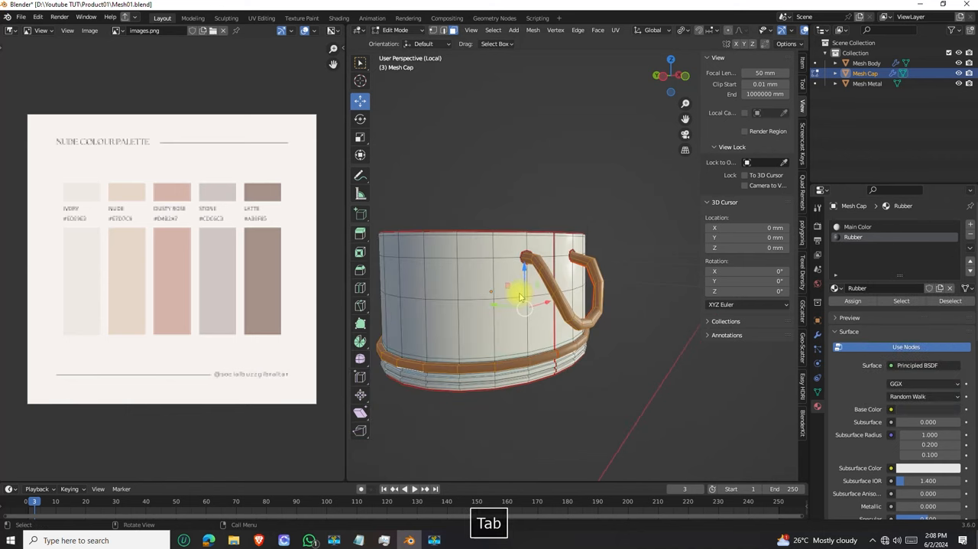
scroll(502, 304, down, 3)
middle_drag(502, 304, 421, 286)
mouse_move(533, 316)
middle_down()
mouse_move(576, 315)
mouse_move(566, 284)
mouse_move(574, 306)
mouse_move(546, 279)
mouse_move(562, 311)
mouse_move(525, 315)
middle_up()
Set Rubber's Roughness to 0.547 and its Subsurface to 0.005
scroll(535, 308, down, 2)
scroll(860, 439, down, 2)
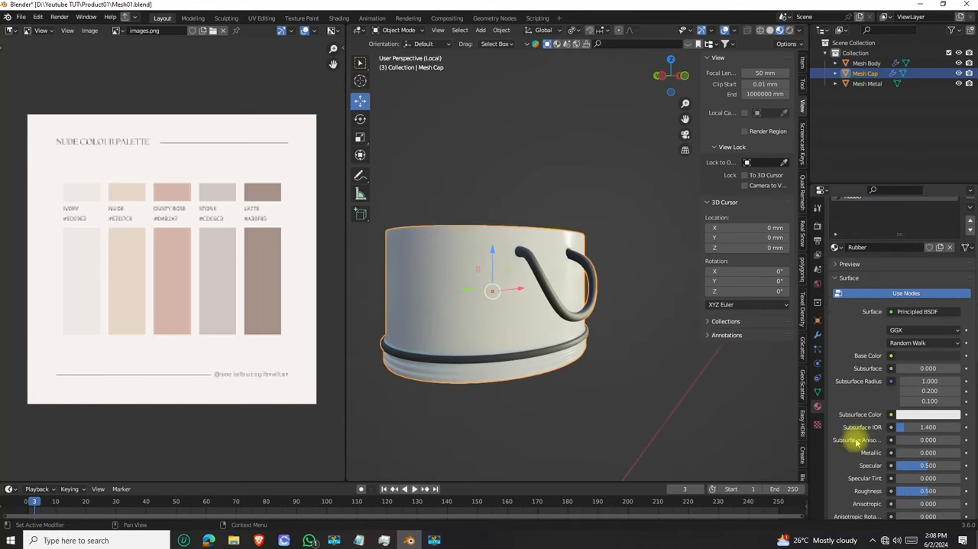
drag(923, 492, 924, 492)
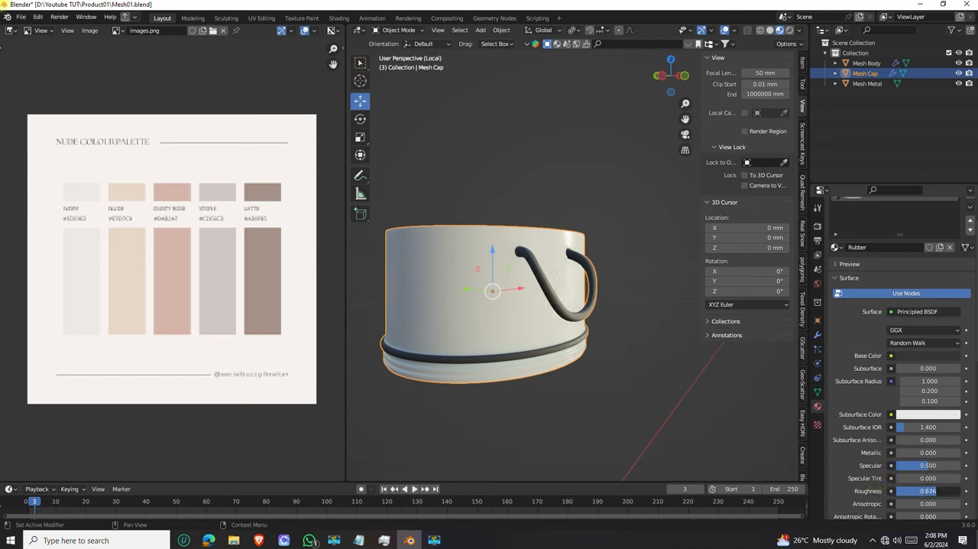
drag(924, 492, 902, 496)
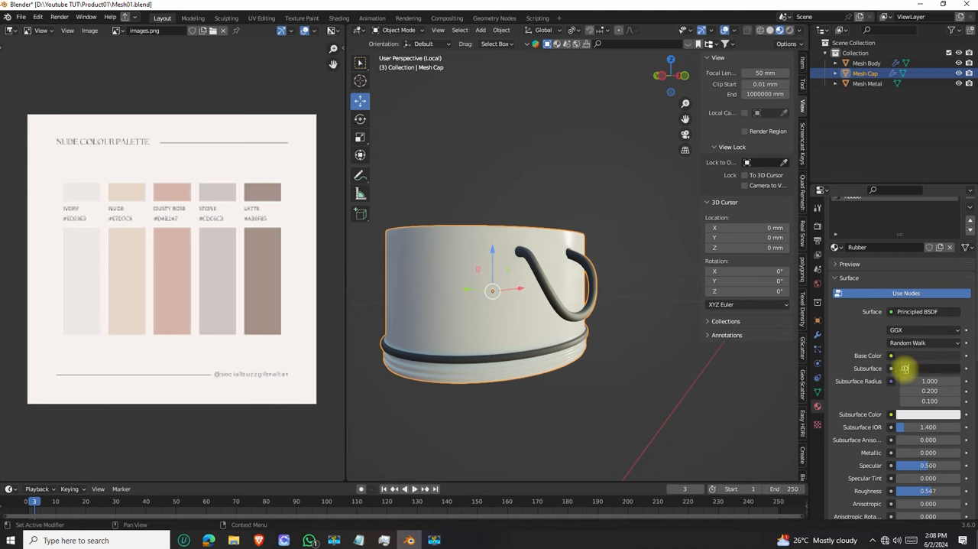
key(Return)
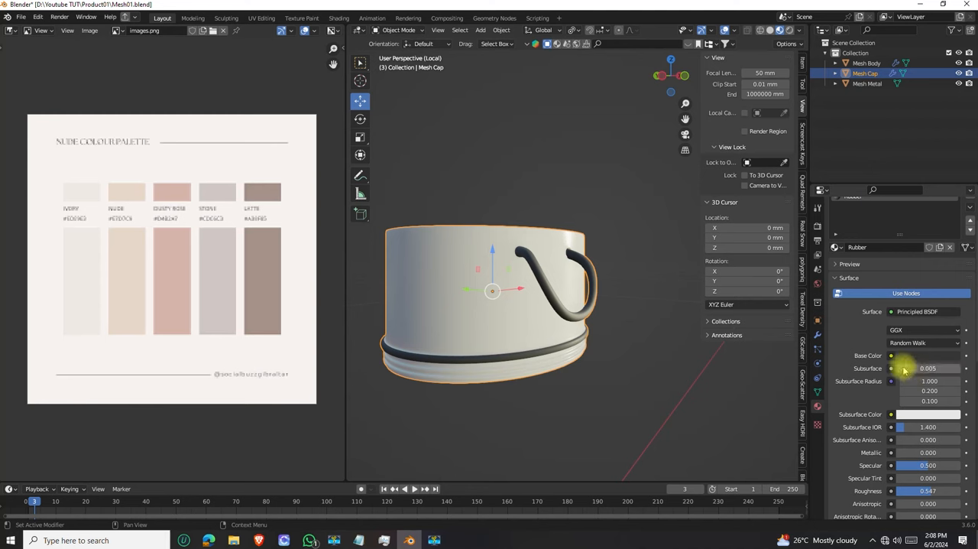
Bring back the whole bottle from the cap's local view, then isolate Mesh Metal
middle_drag(509, 271, 563, 285)
scroll(535, 273, down, 3)
key(KP_Divide)
scroll(551, 280, down, 3)
scroll(563, 286, up, 2)
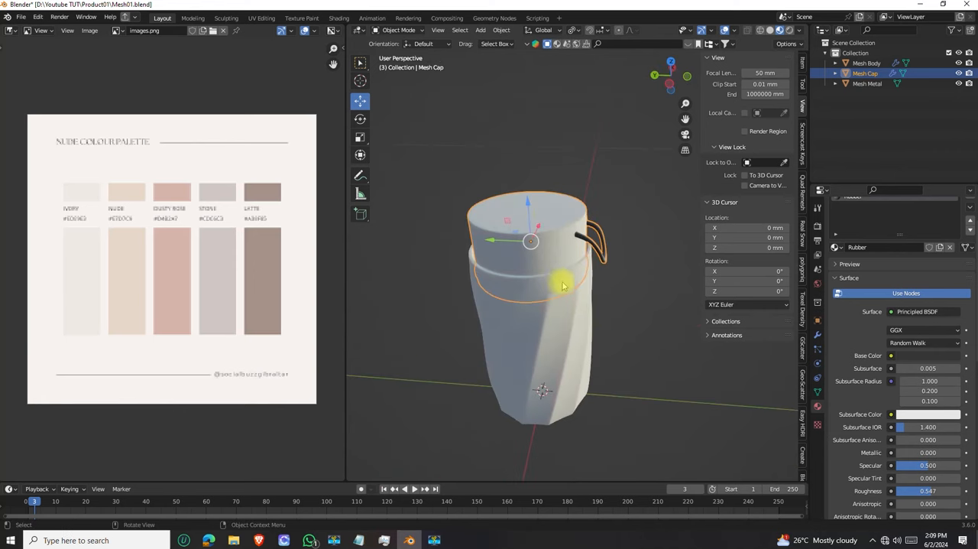
scroll(563, 286, down, 1)
click(868, 83)
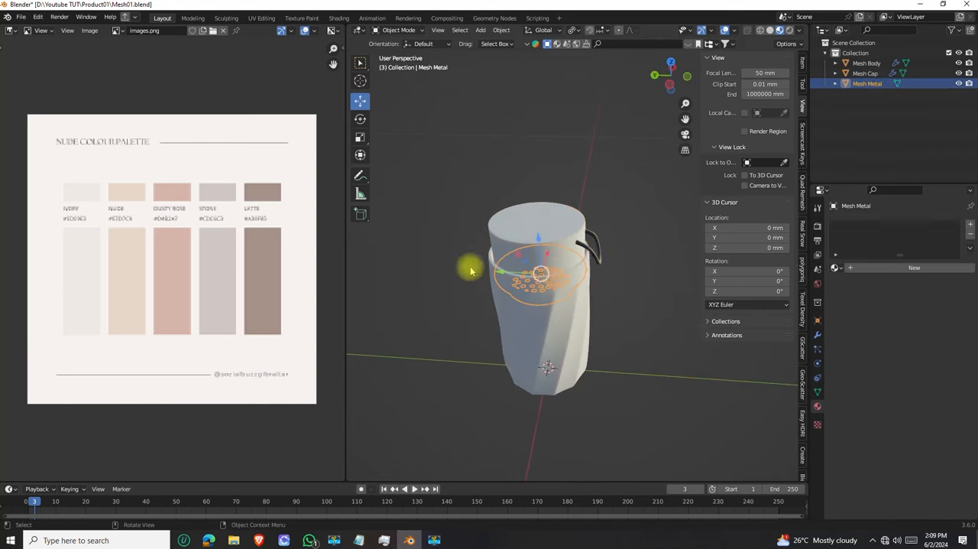
key(KP_Divide)
middle_drag(466, 267, 530, 280)
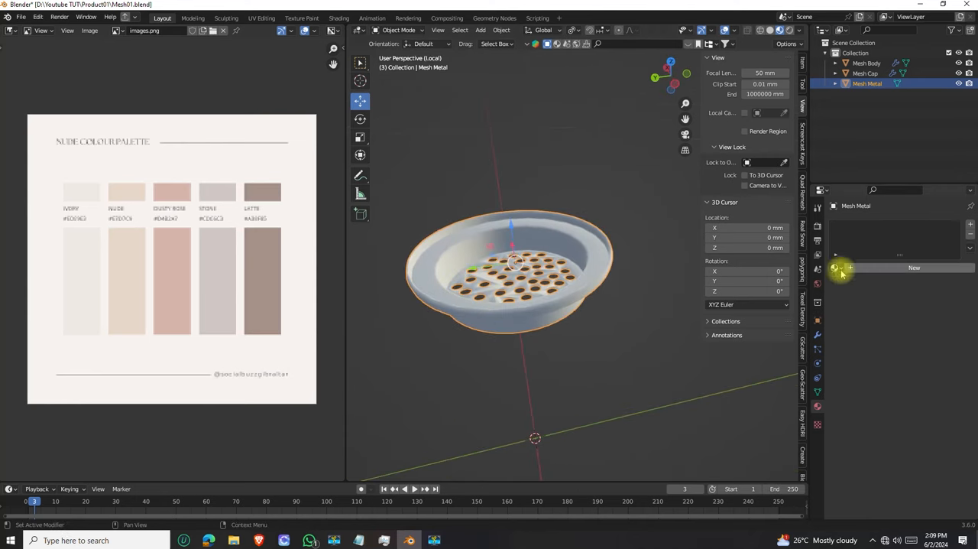
Create a new material named Metal on Mesh Metal and darken its Base Color to a medium grey
click(917, 268)
double_click(856, 226)
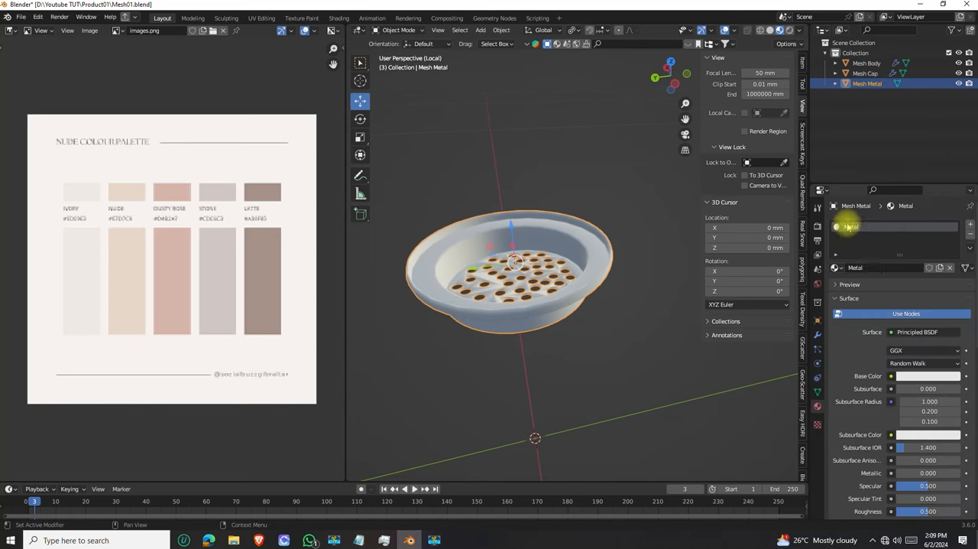
click(918, 377)
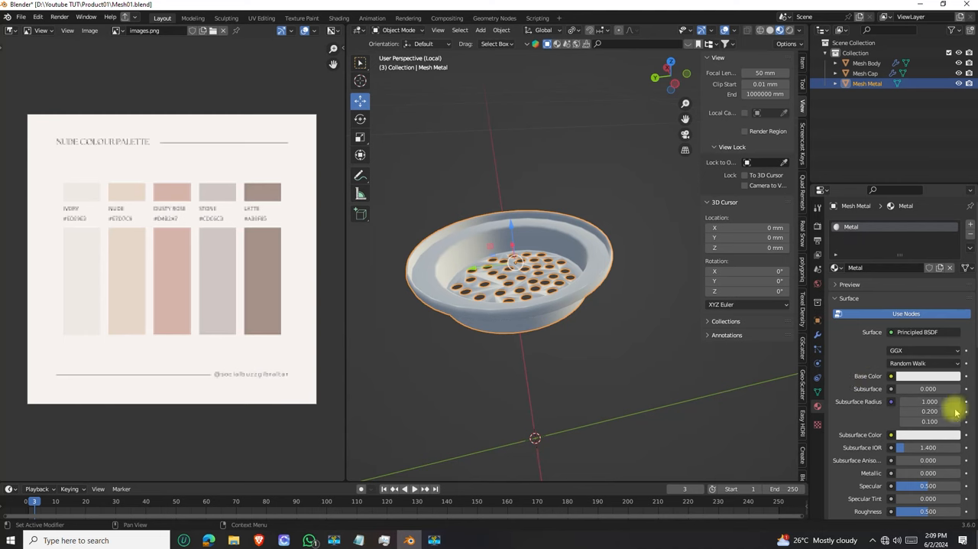
click(925, 377)
drag(952, 231, 953, 267)
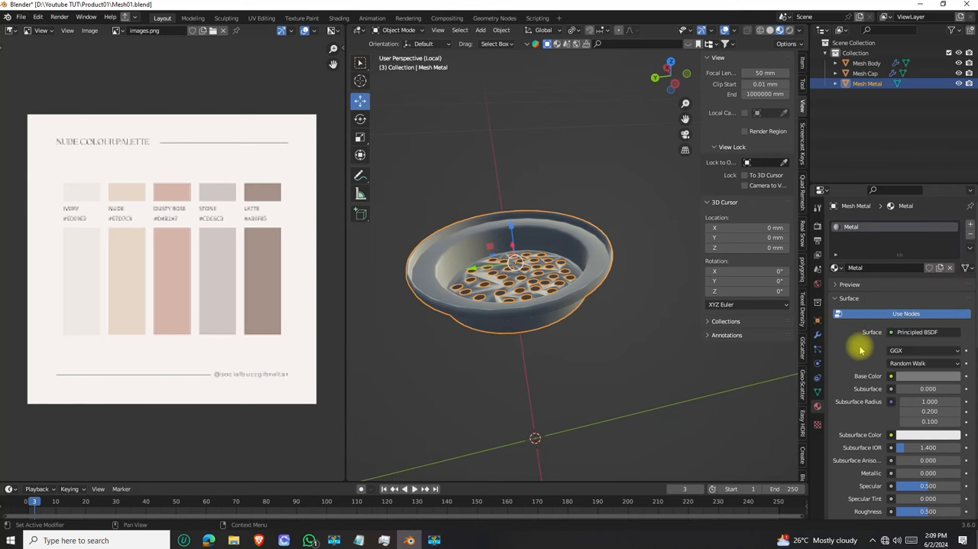
Set the Metal material's Metallic to 1.000 and check the strainer's surface from above
scroll(860, 342, down, 2)
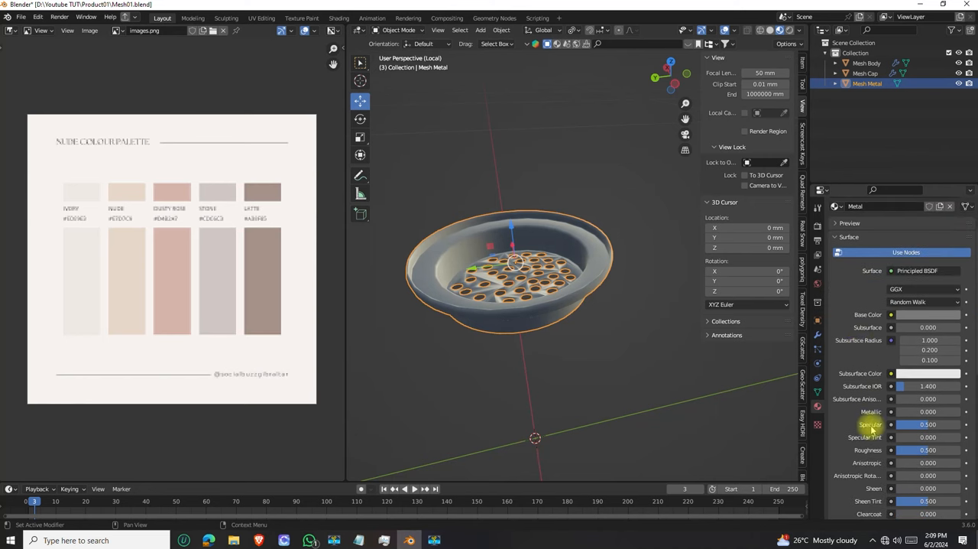
drag(901, 414, 963, 412)
middle_drag(524, 291, 575, 314)
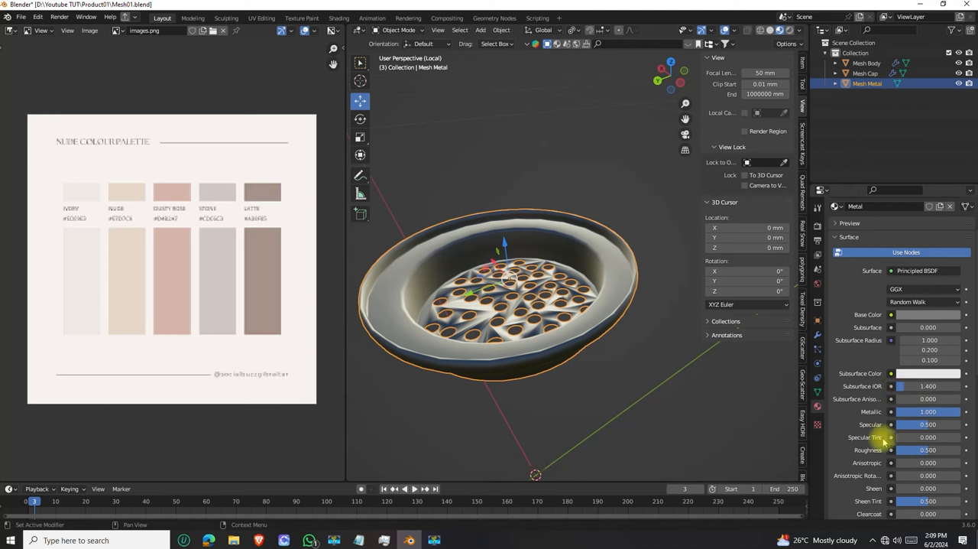
Set the Metal material's Roughness to 0.319 and its IOR to 122.850
drag(929, 451, 879, 451)
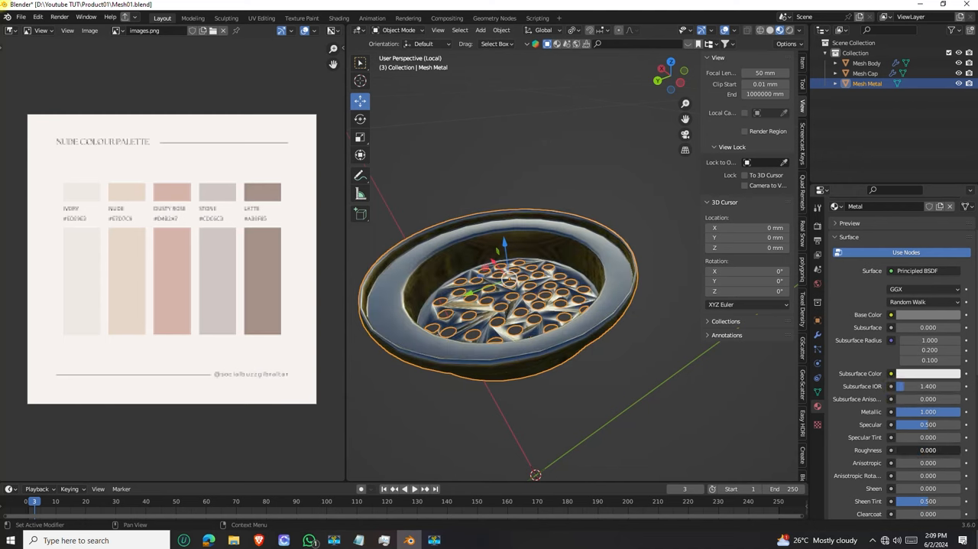
drag(879, 451, 917, 448)
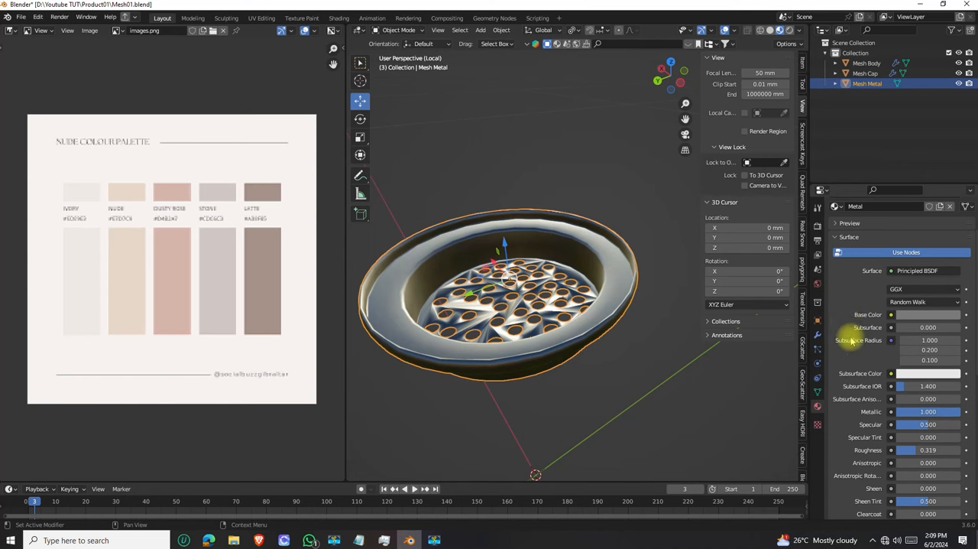
scroll(849, 340, down, 3)
scroll(848, 342, down, 2)
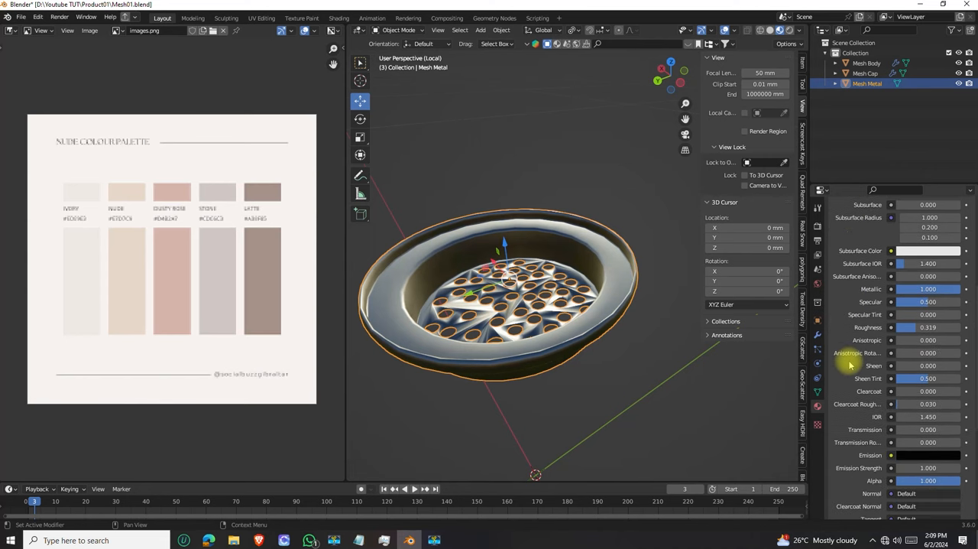
drag(927, 417, 964, 418)
middle_drag(482, 327, 625, 333)
scroll(615, 291, up, 4)
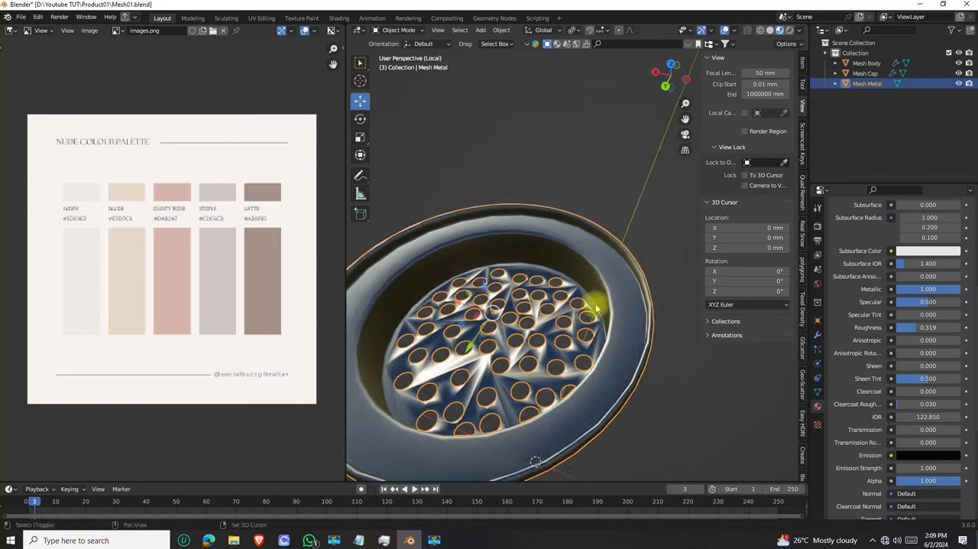
Lighten the Metal material's Base Color to a light grey with a Value of 0.581
scroll(846, 280, up, 5)
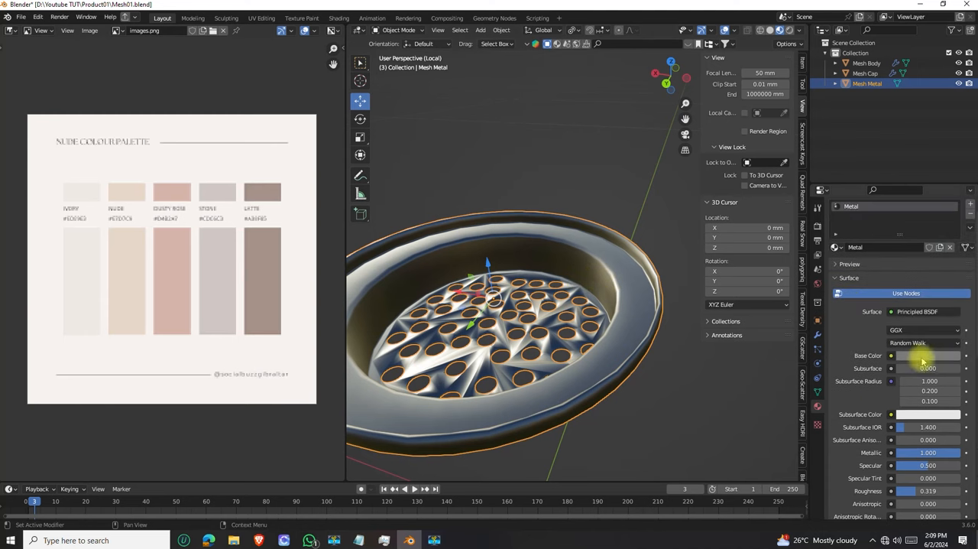
click(924, 356)
drag(953, 247, 953, 220)
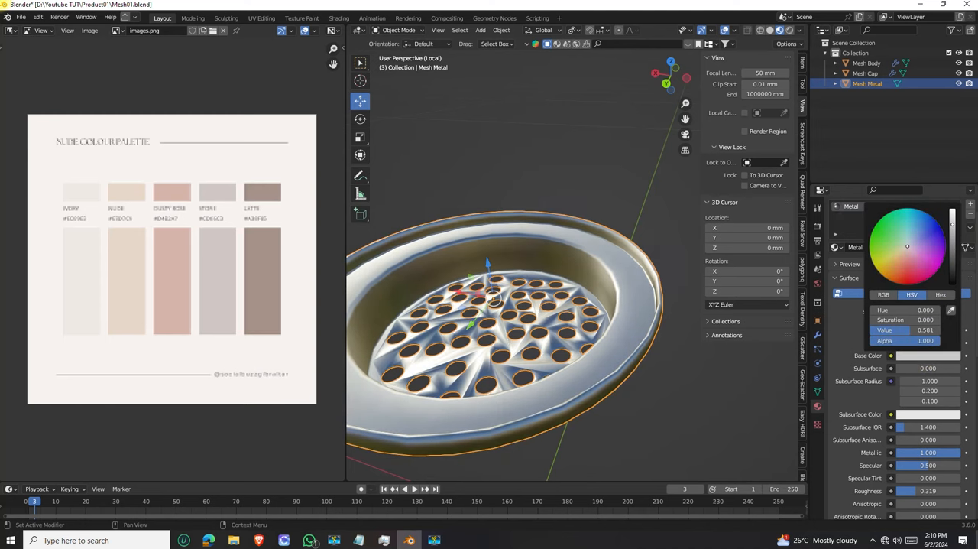
Deselect the strainer and examine its metal surface around the holes and rim
scroll(545, 308, down, 3)
mouse_move(546, 307)
middle_down()
mouse_move(547, 283)
mouse_move(608, 264)
mouse_move(546, 256)
mouse_move(539, 288)
mouse_move(475, 217)
mouse_move(559, 321)
middle_up()
right_click(609, 265)
click(571, 265)
scroll(566, 275, down, 2)
scroll(544, 266, up, 3)
scroll(544, 265, down, 3)
click(635, 256)
scroll(562, 271, up, 6)
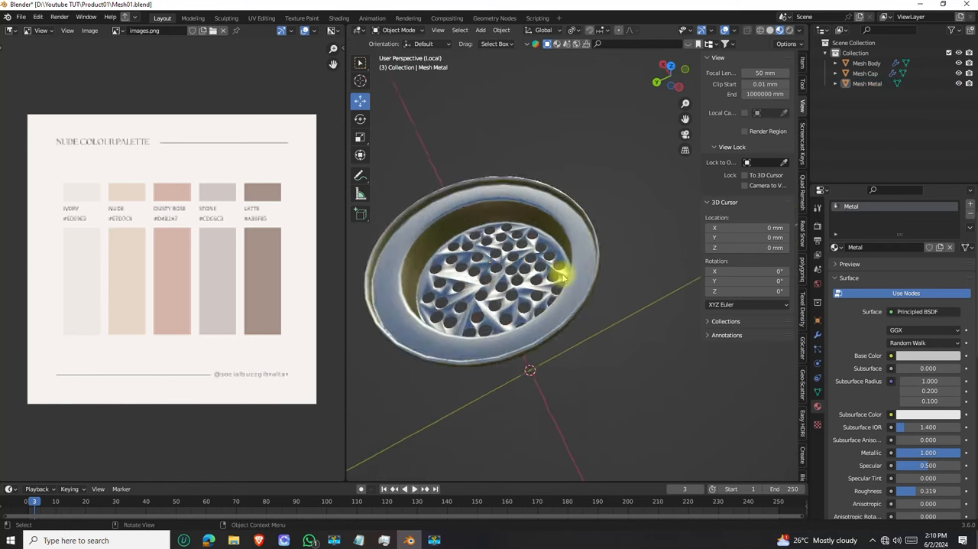
Bring back the whole bottle from the strainer's local view and check its materials from several sides
scroll(566, 264, down, 5)
middle_drag(564, 265, 510, 167)
scroll(520, 281, down, 4)
middle_drag(535, 264, 586, 225)
scroll(562, 289, down, 3)
key(KP_Divide)
scroll(624, 168, up, 8)
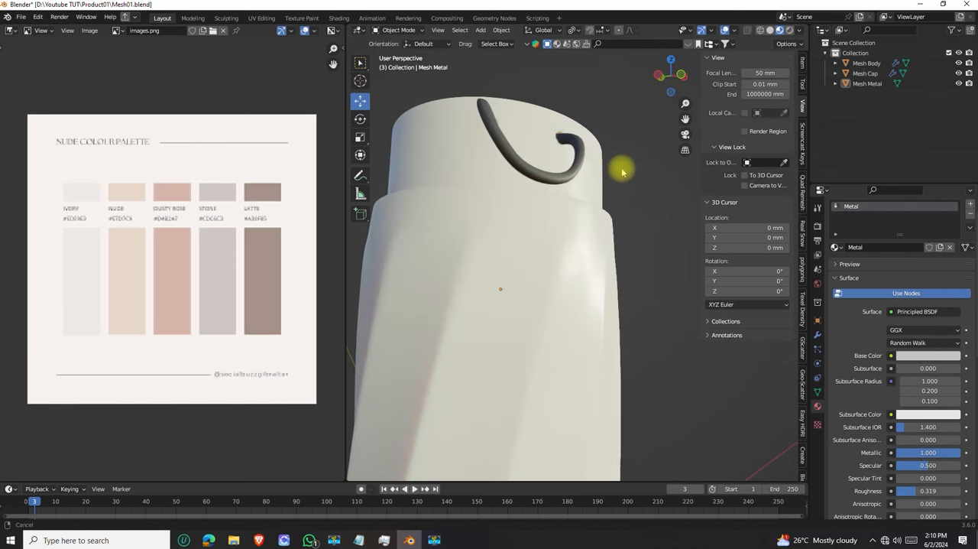
scroll(556, 315, up, 3)
mouse_move(557, 315)
middle_down()
mouse_move(585, 271)
mouse_move(612, 271)
mouse_move(591, 323)
mouse_move(595, 313)
mouse_move(619, 314)
mouse_move(611, 386)
mouse_move(553, 236)
mouse_move(578, 257)
mouse_move(402, 242)
mouse_move(416, 277)
mouse_move(485, 256)
mouse_move(497, 319)
mouse_move(504, 265)
mouse_move(531, 240)
mouse_move(535, 286)
mouse_move(545, 214)
mouse_move(552, 309)
middle_up()
scroll(577, 257, down, 5)
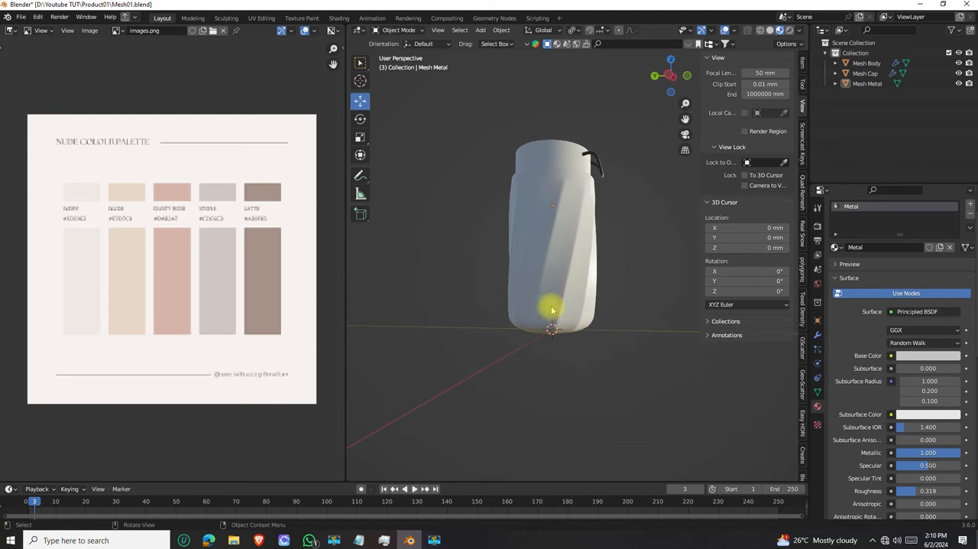